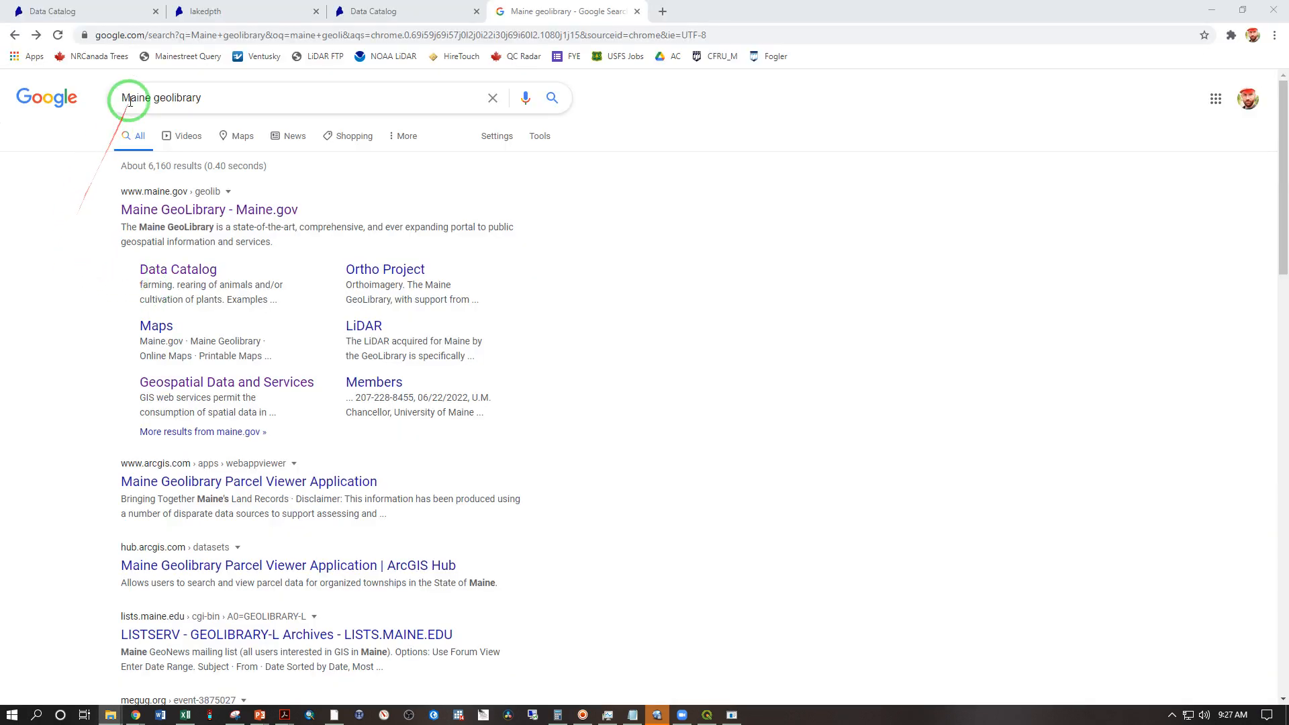
Open the Maine GeoLibrary data catalog from the search results and search the page for "conserved"
click(148, 208)
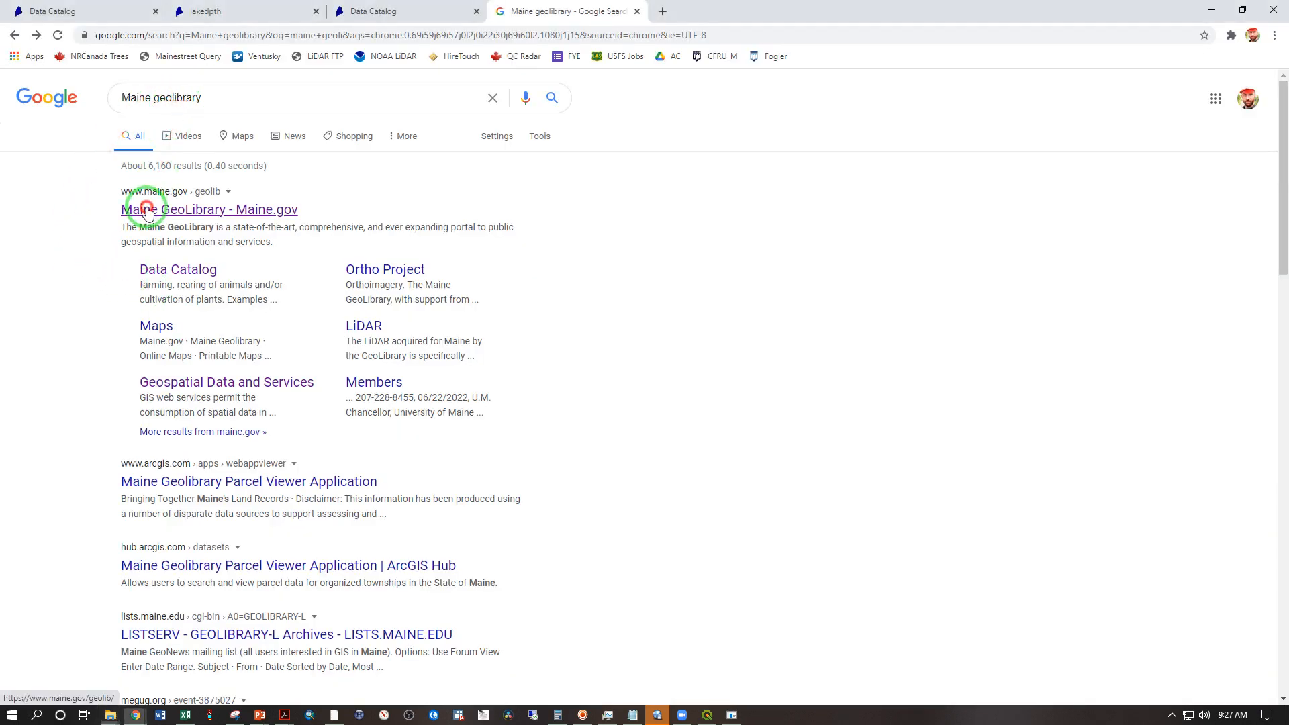
click(348, 165)
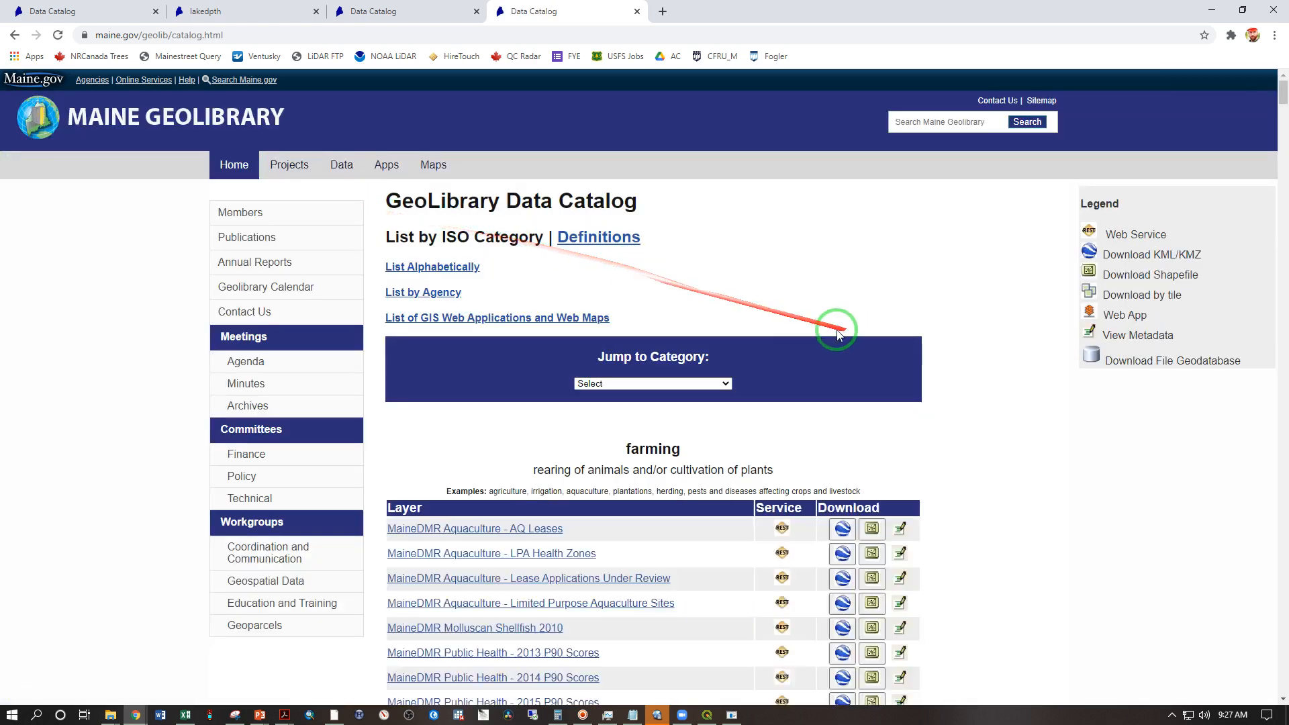
key(ctrl+f)
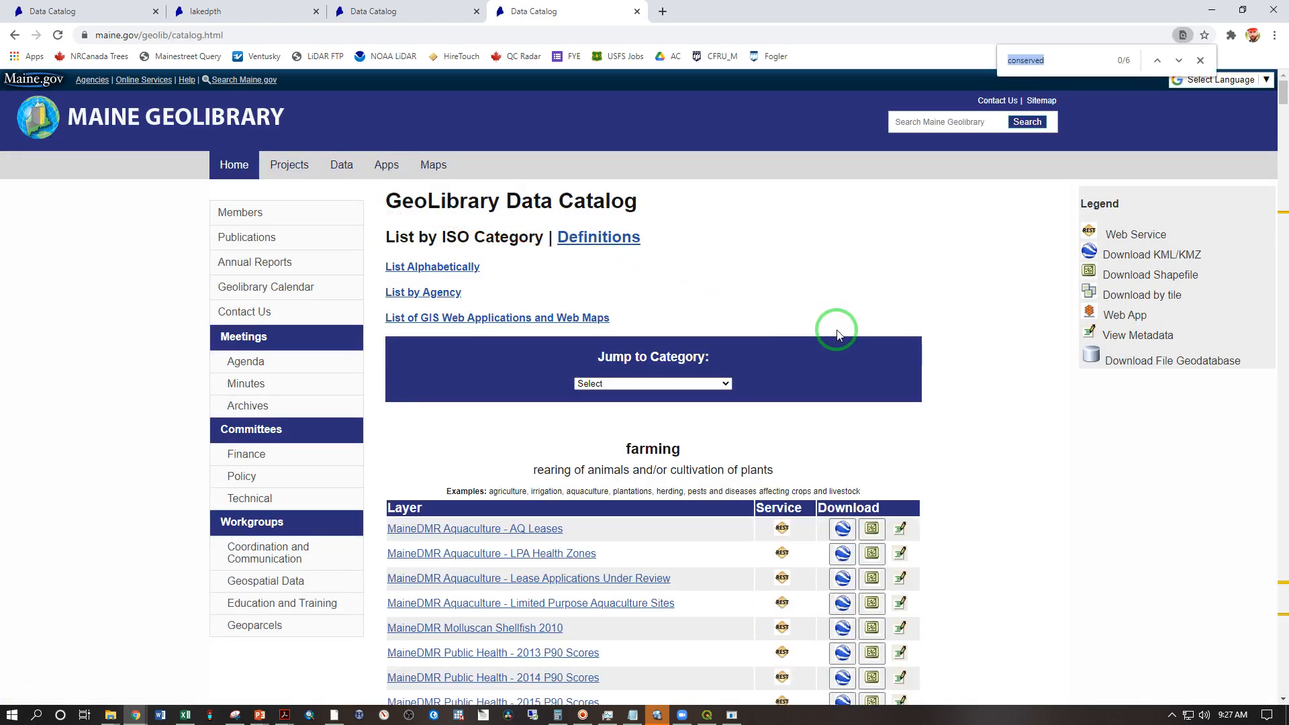
text(sc)
key(BackSpace)
key(BackSpace)
text(conserved)
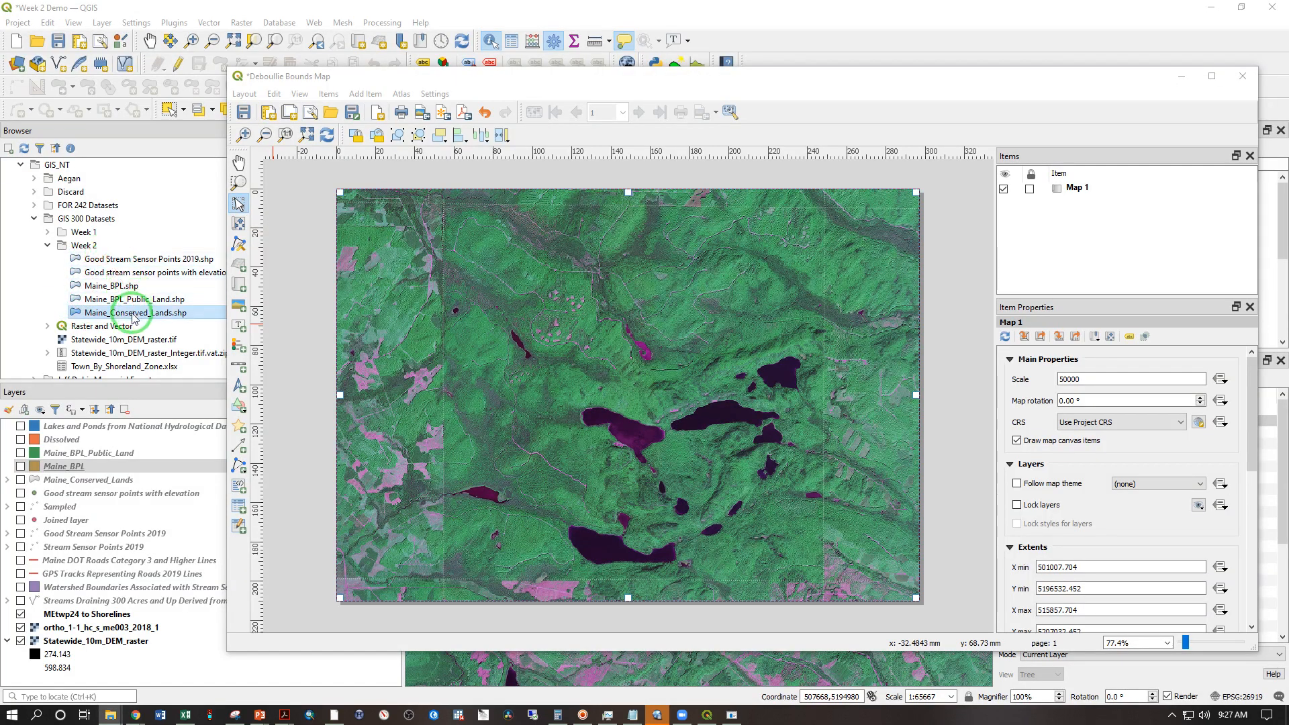
Switch to QGIS, add Maine_Conserved_Lands.shp from the Week 2 folder to the project, and make its layer visible
double_click(114, 313)
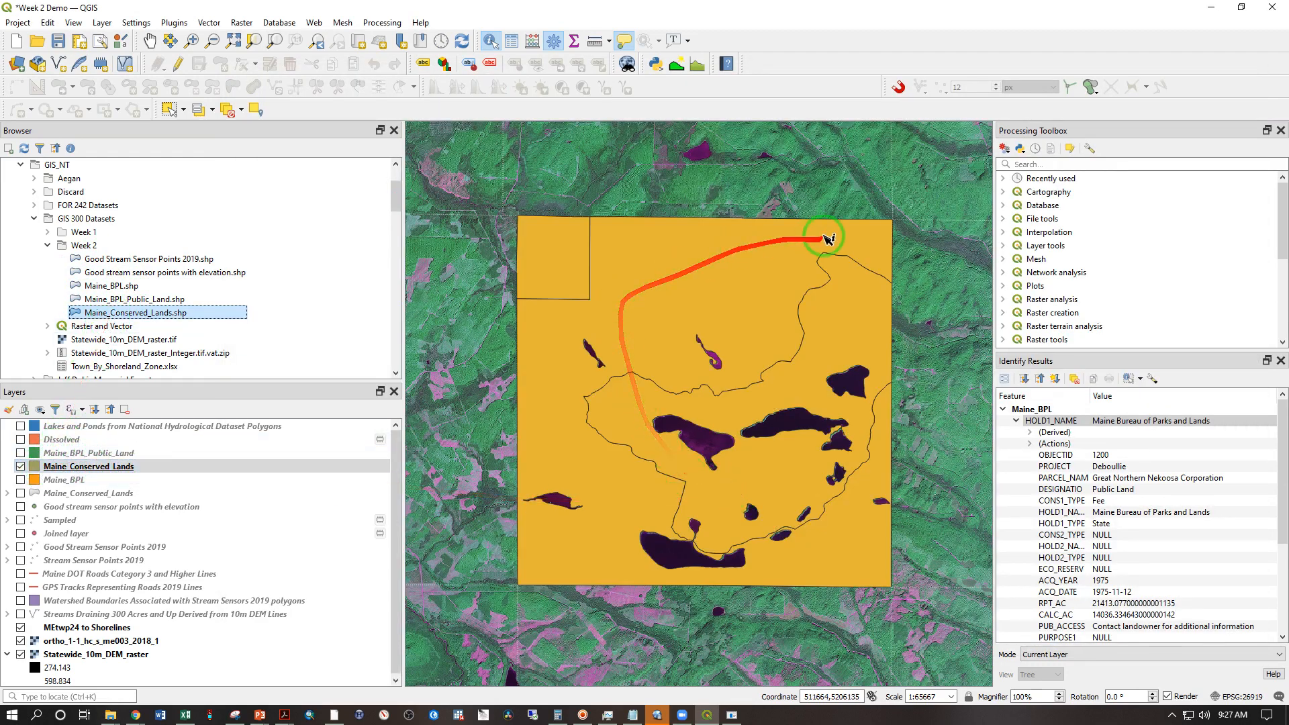
click(21, 479)
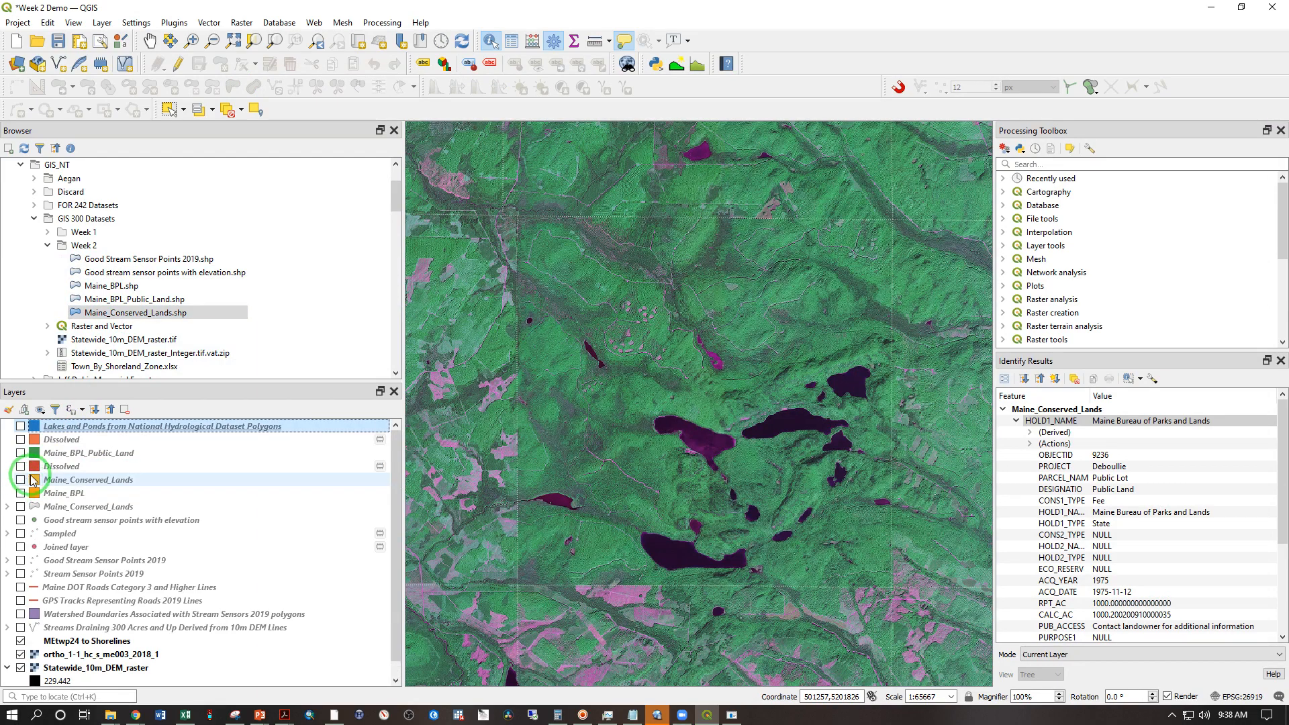
click(21, 480)
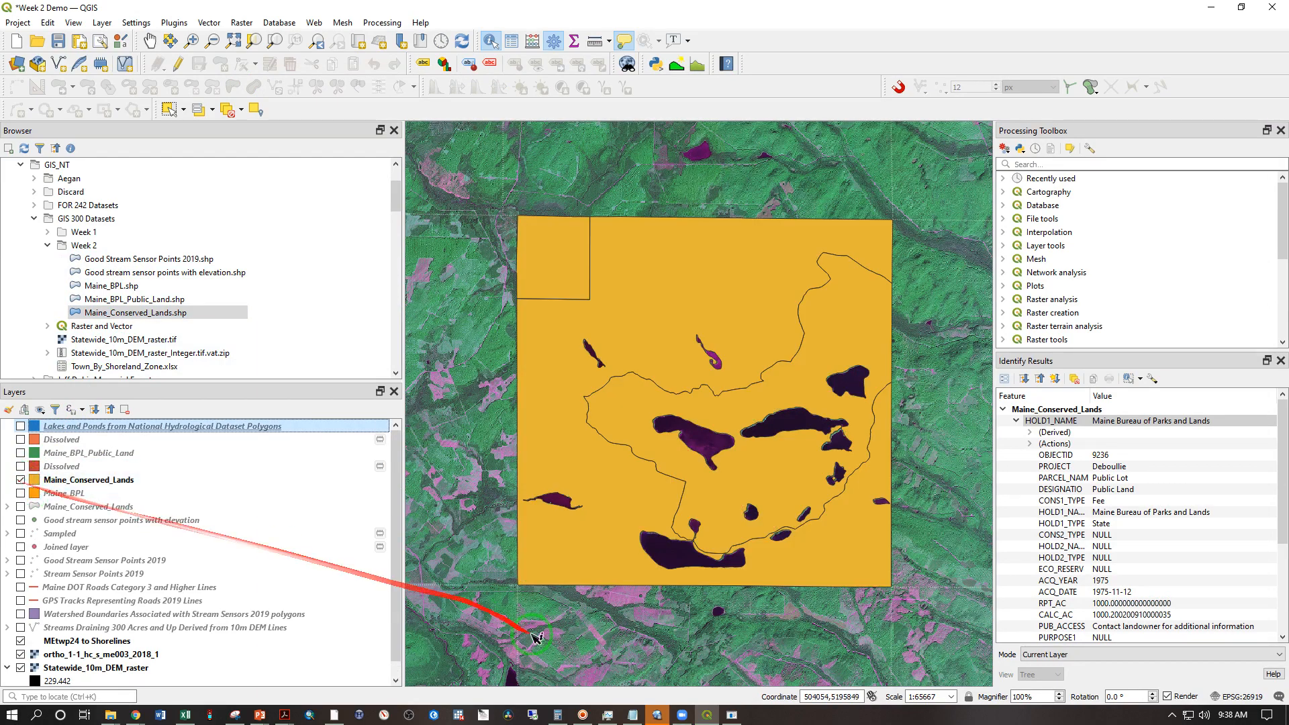
Bring up the Deboullie Bounds Map layout and refresh it to include the conserved lands layer
click(732, 715)
click(446, 296)
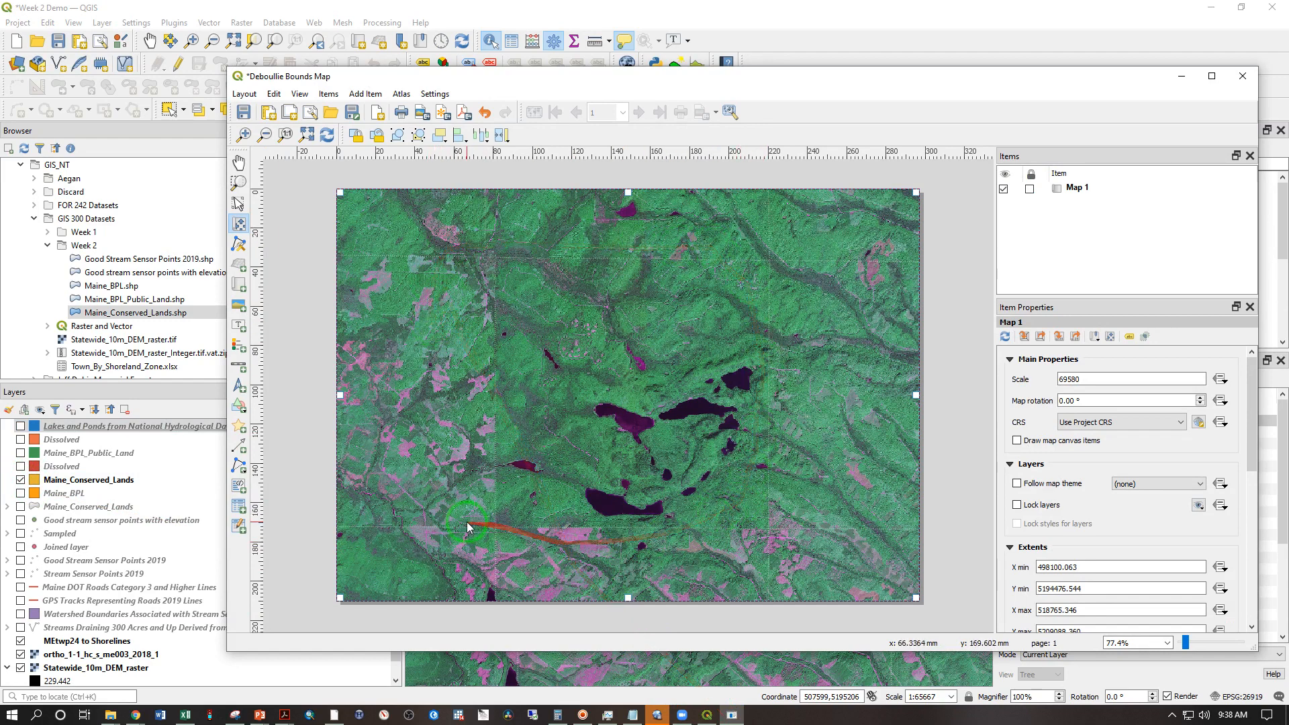
click(327, 137)
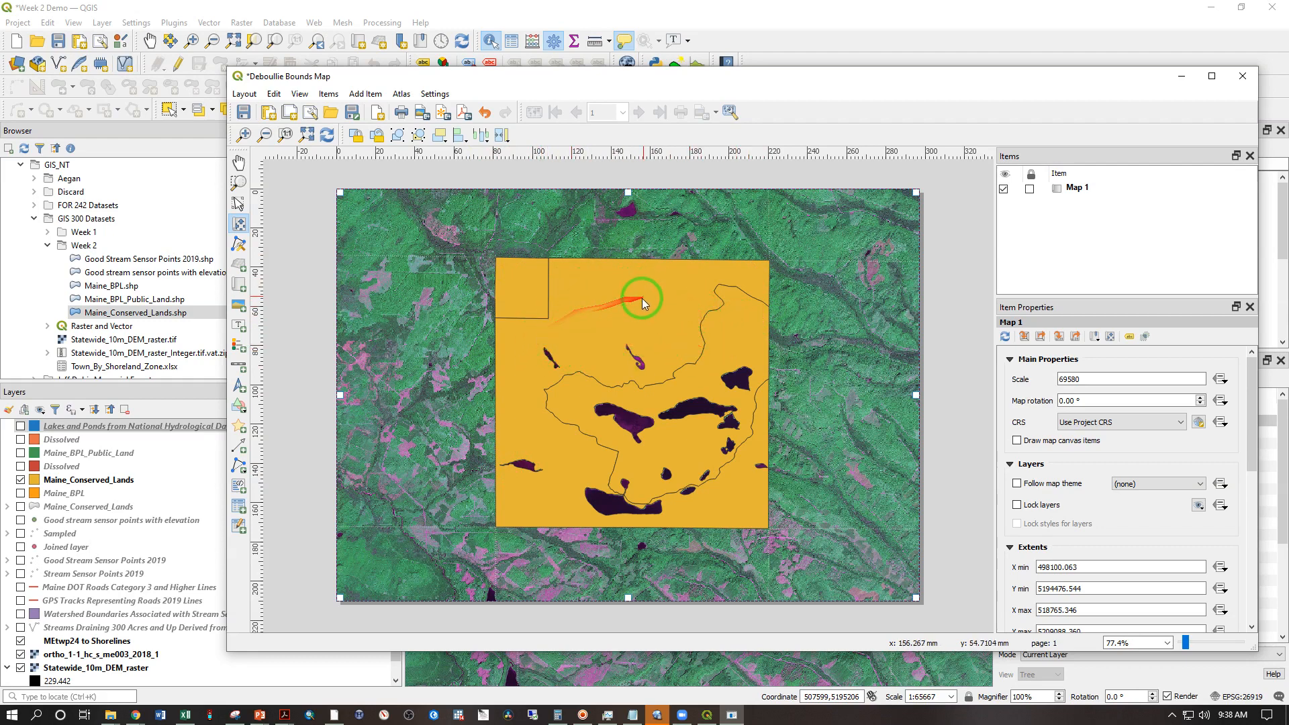
Set the Maine_Conserved_Lands layer's simple fill to No Brush with a fully transparent fill color
click(34, 484)
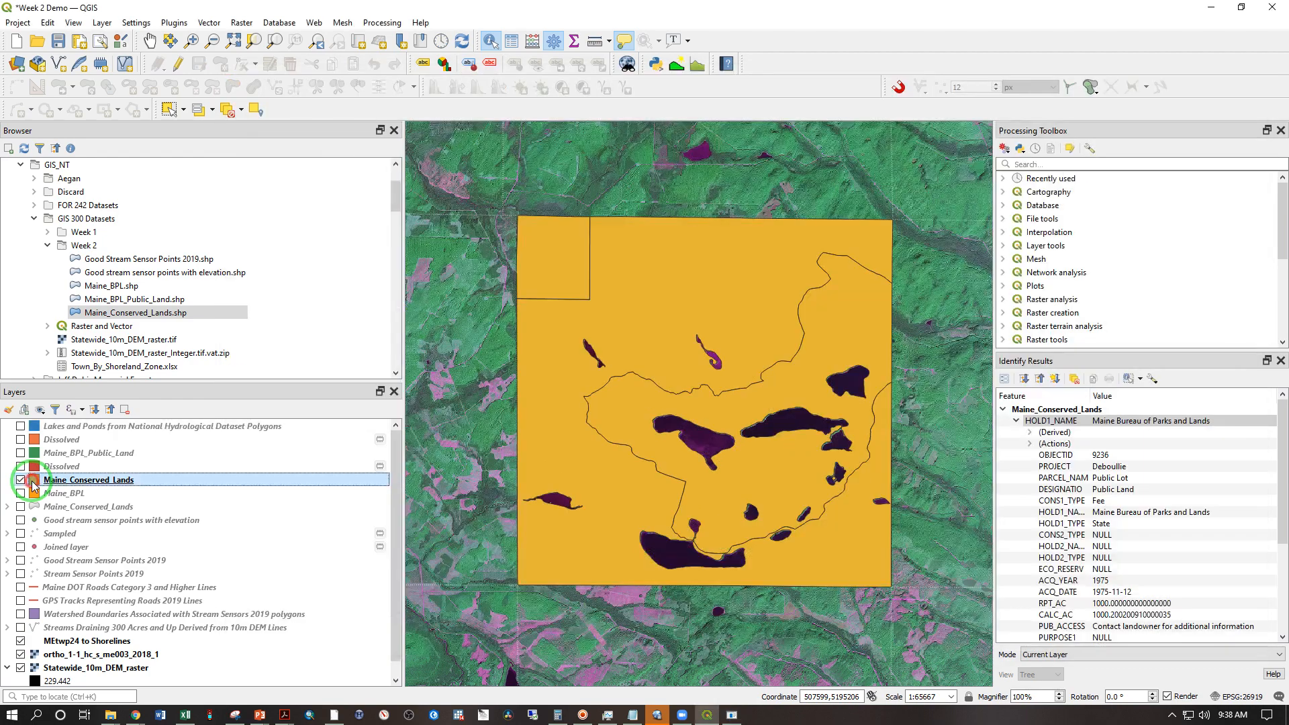
double_click(33, 484)
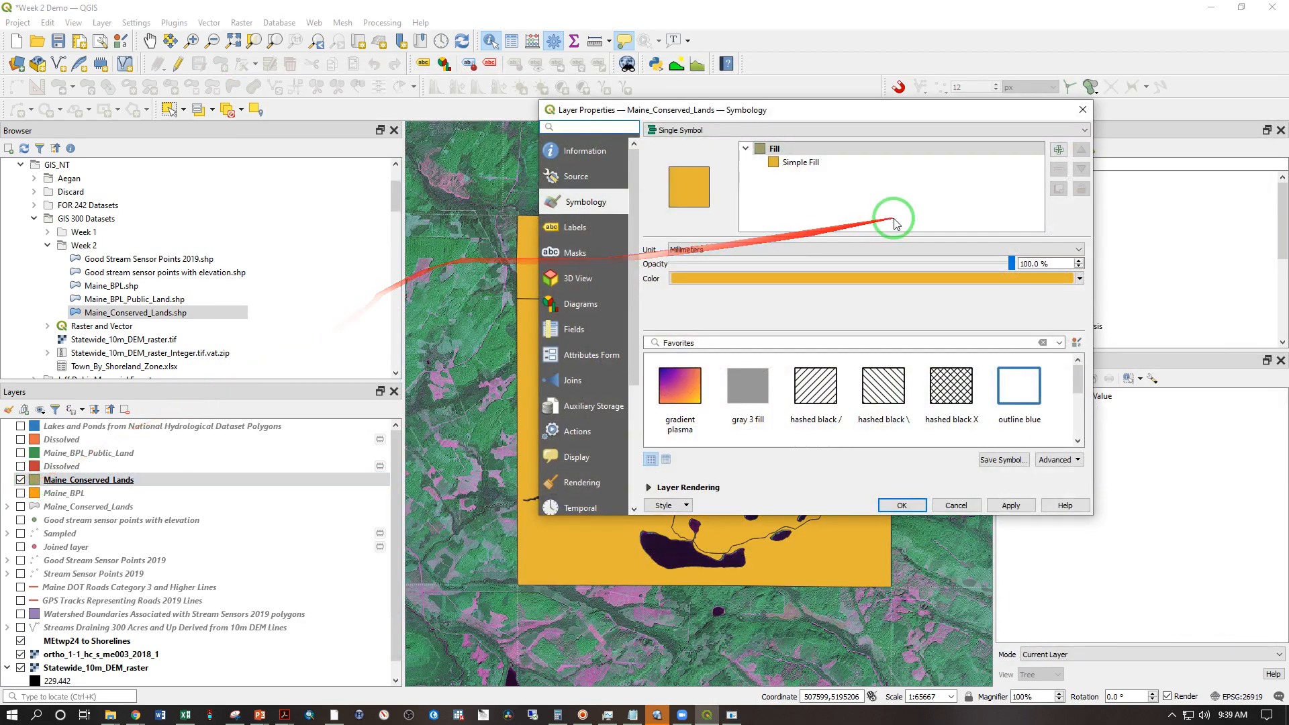
click(814, 164)
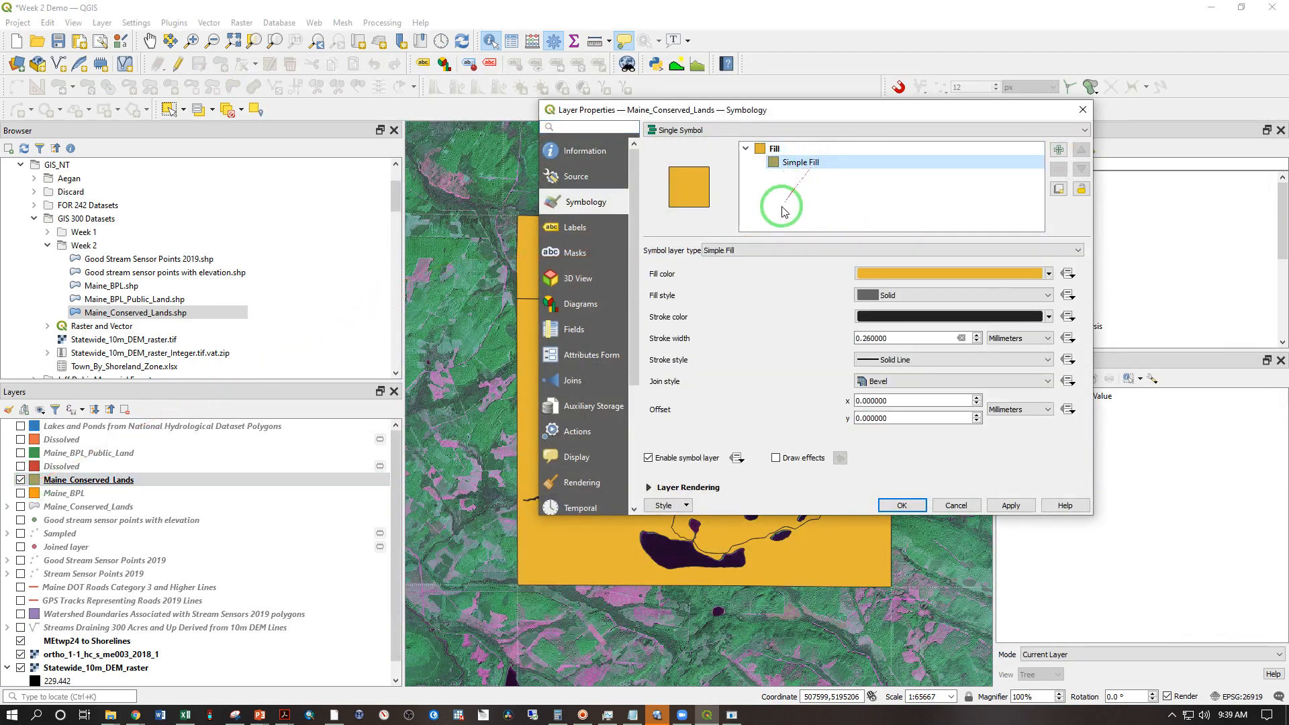
click(1048, 295)
click(1006, 320)
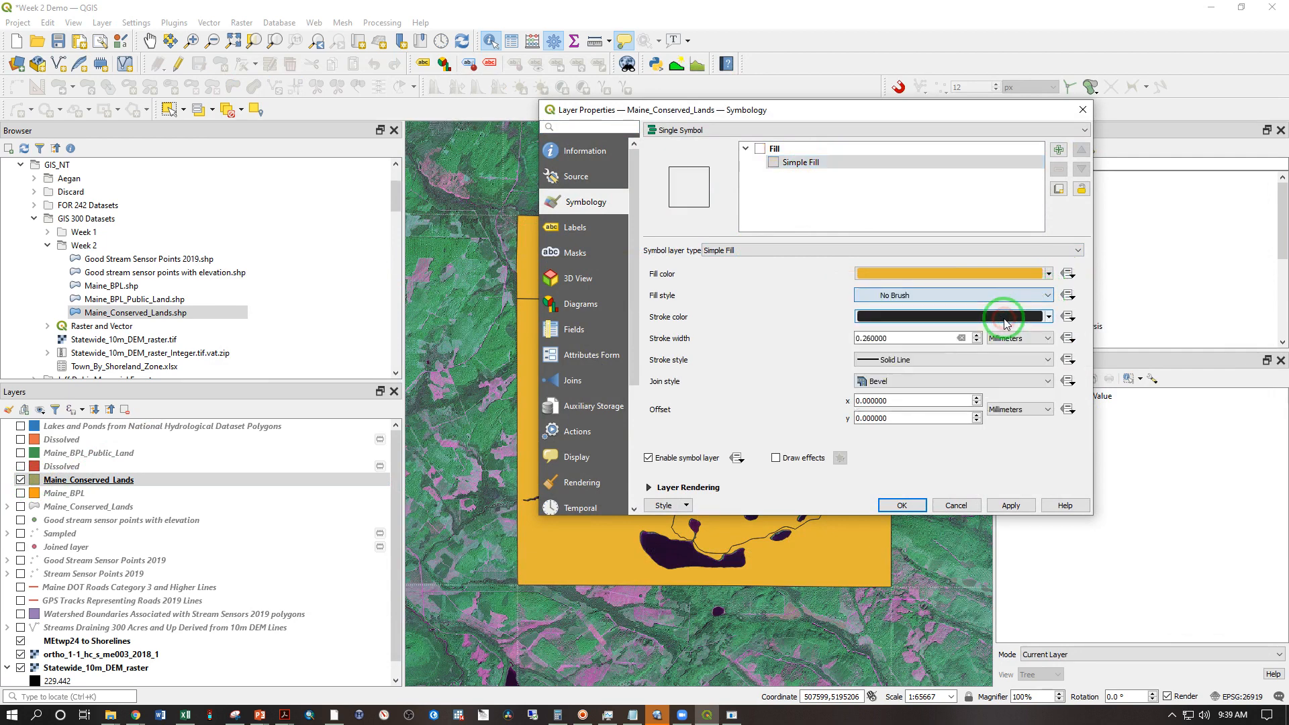
click(1049, 274)
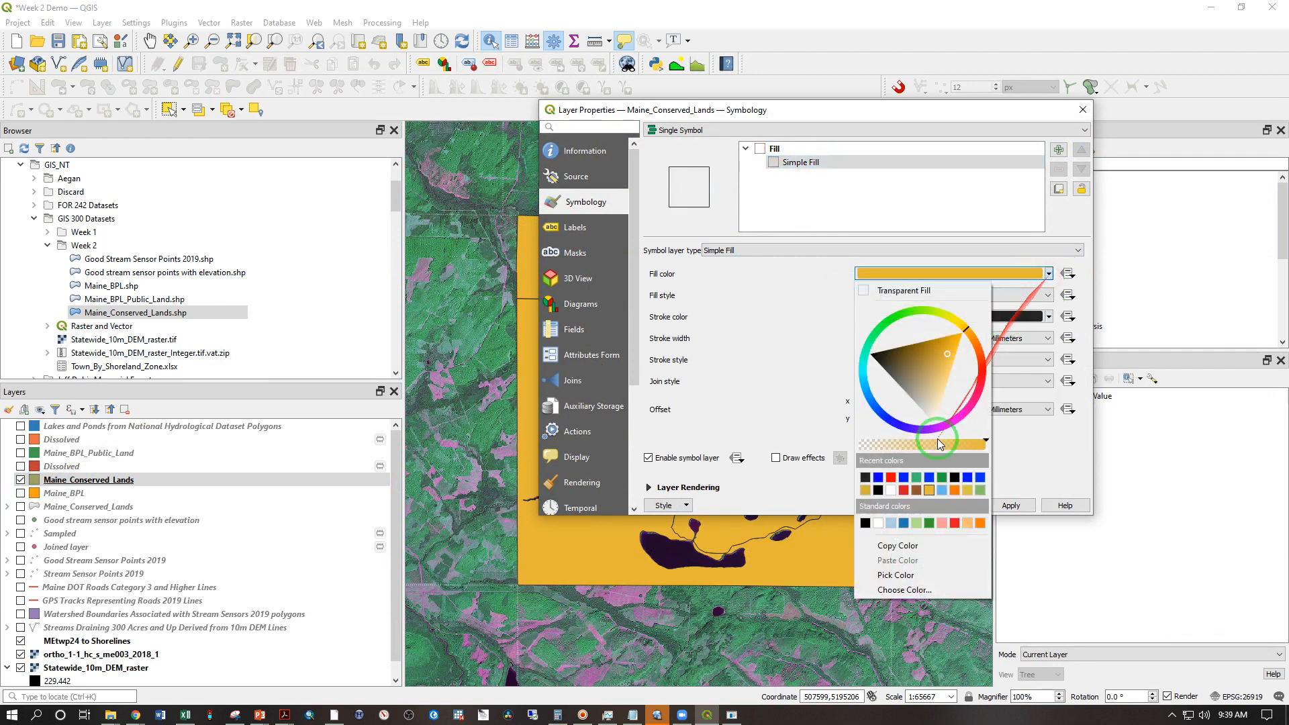
drag(985, 442, 866, 443)
click(755, 334)
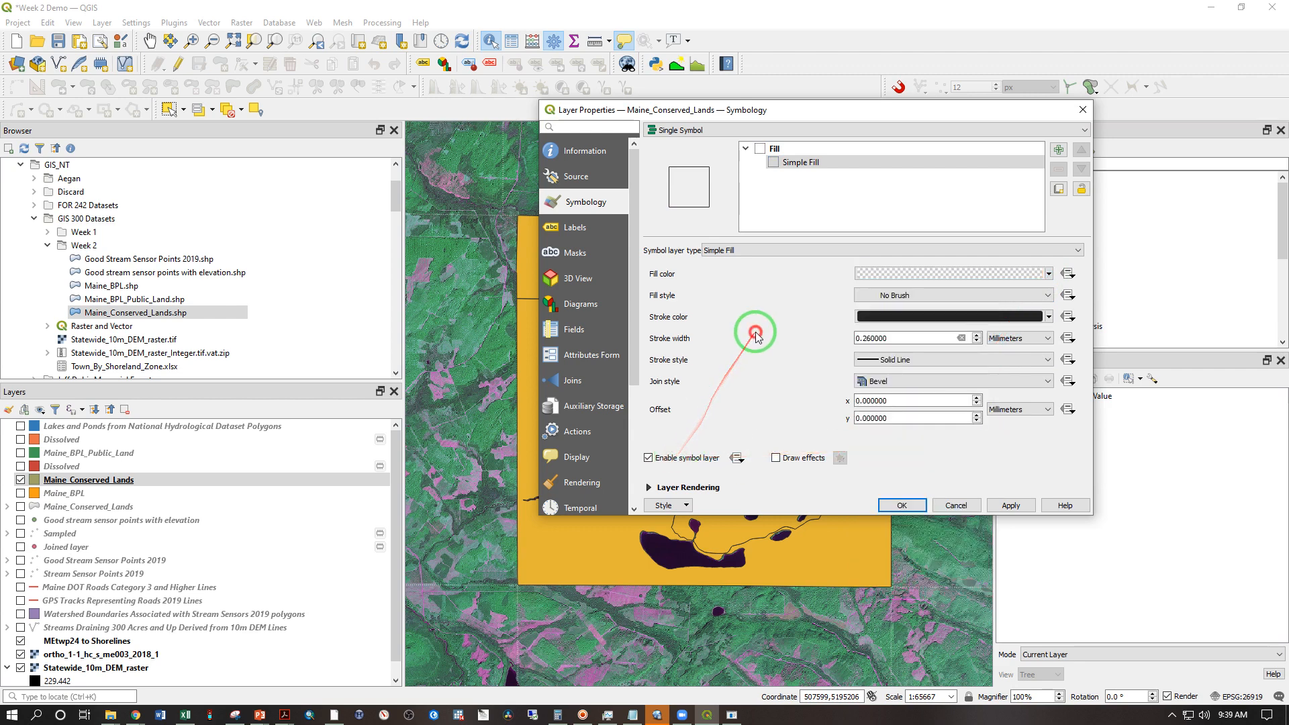
Change the conserved lands polygons' stroke color to bright yellow and apply it to the map
click(1049, 317)
click(954, 365)
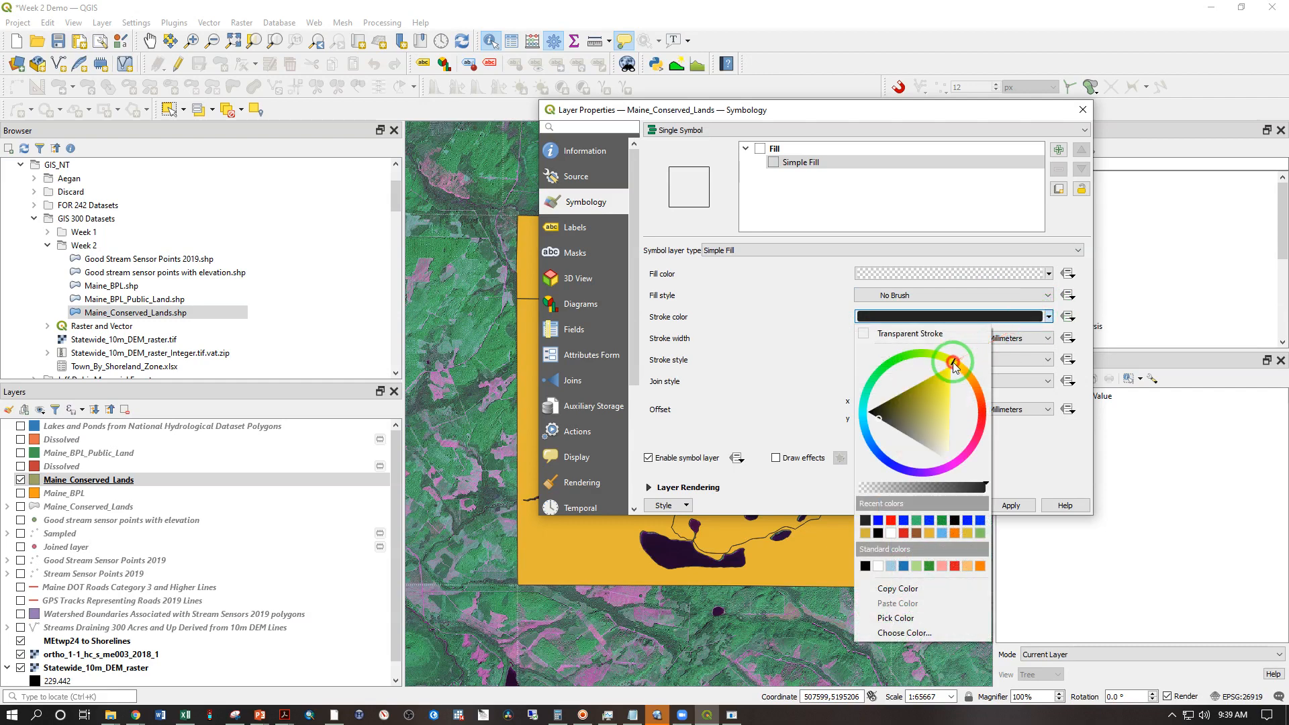
drag(882, 421, 977, 325)
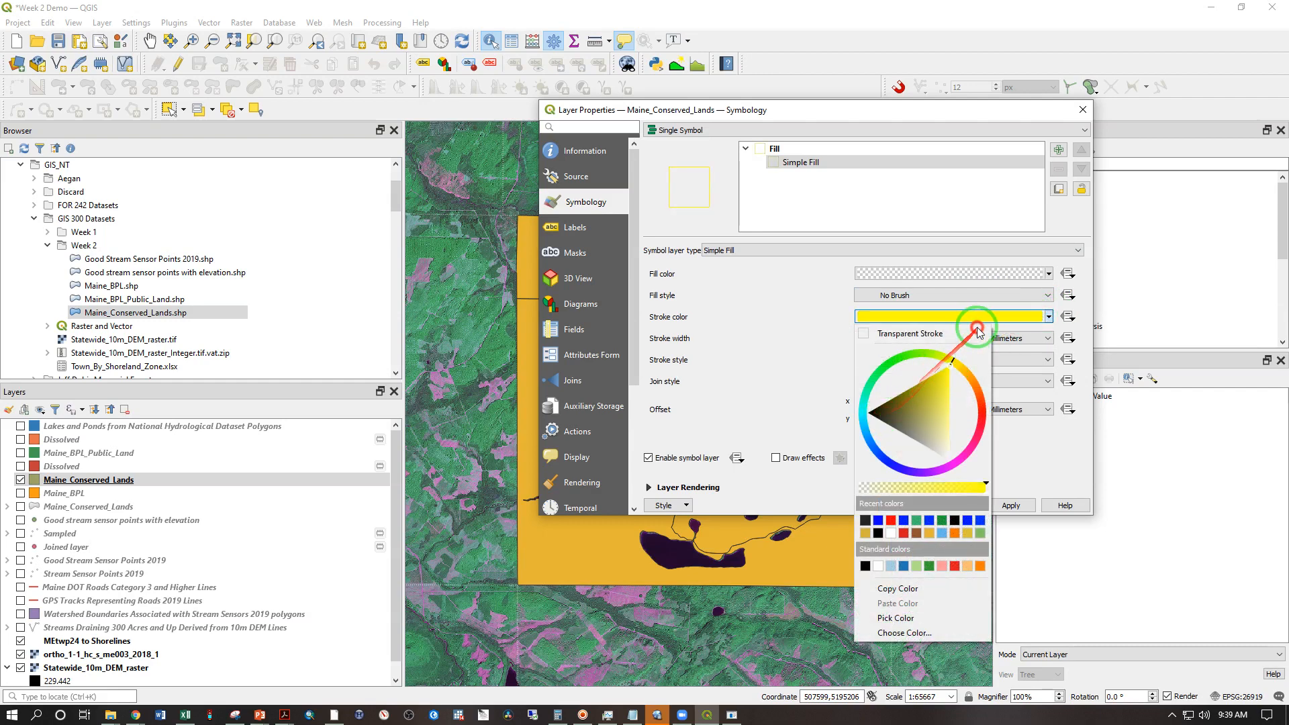
click(783, 347)
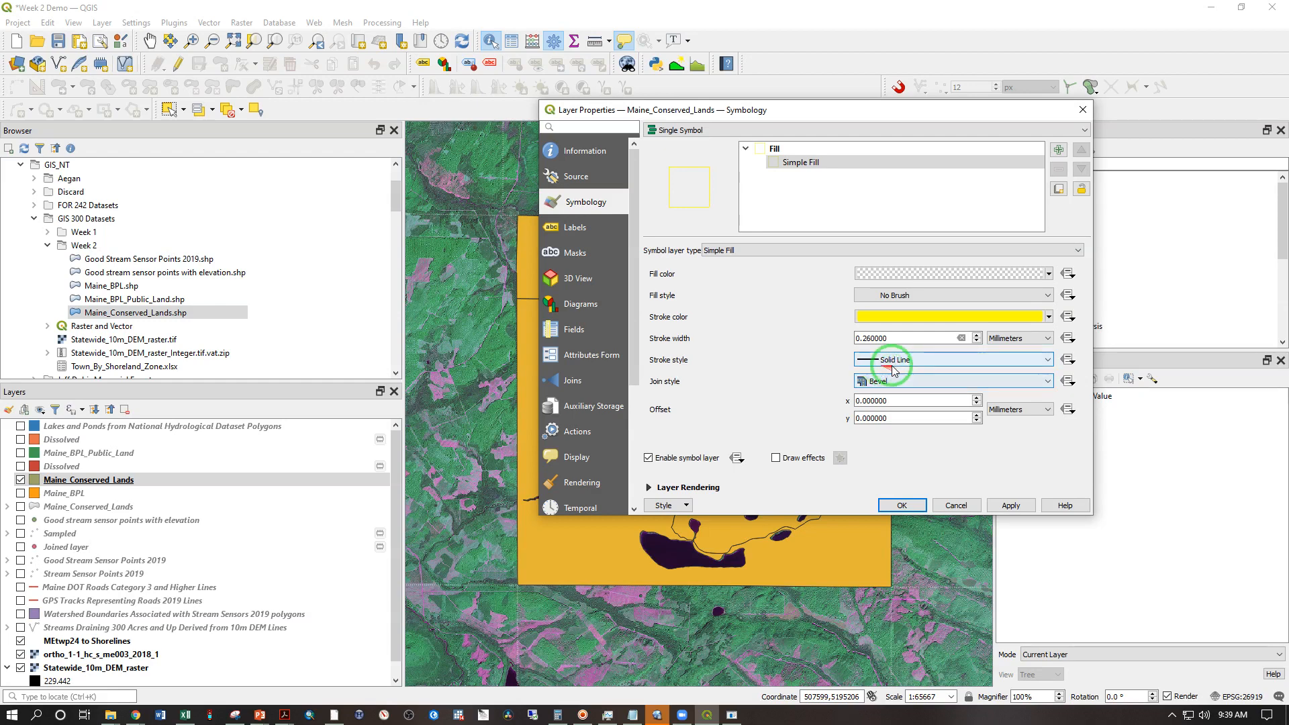
click(1011, 505)
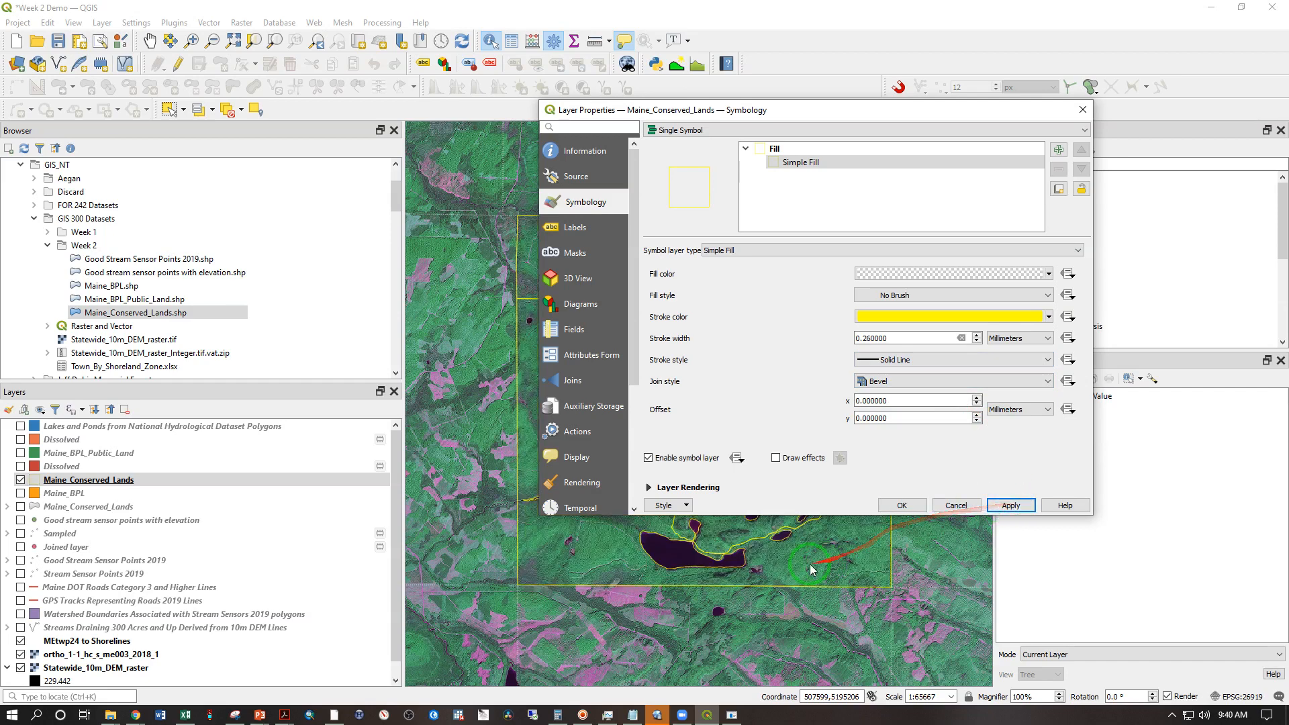
Try a Dash Line stroke style on the conserved lands outline, and return it to Solid Line
click(1048, 359)
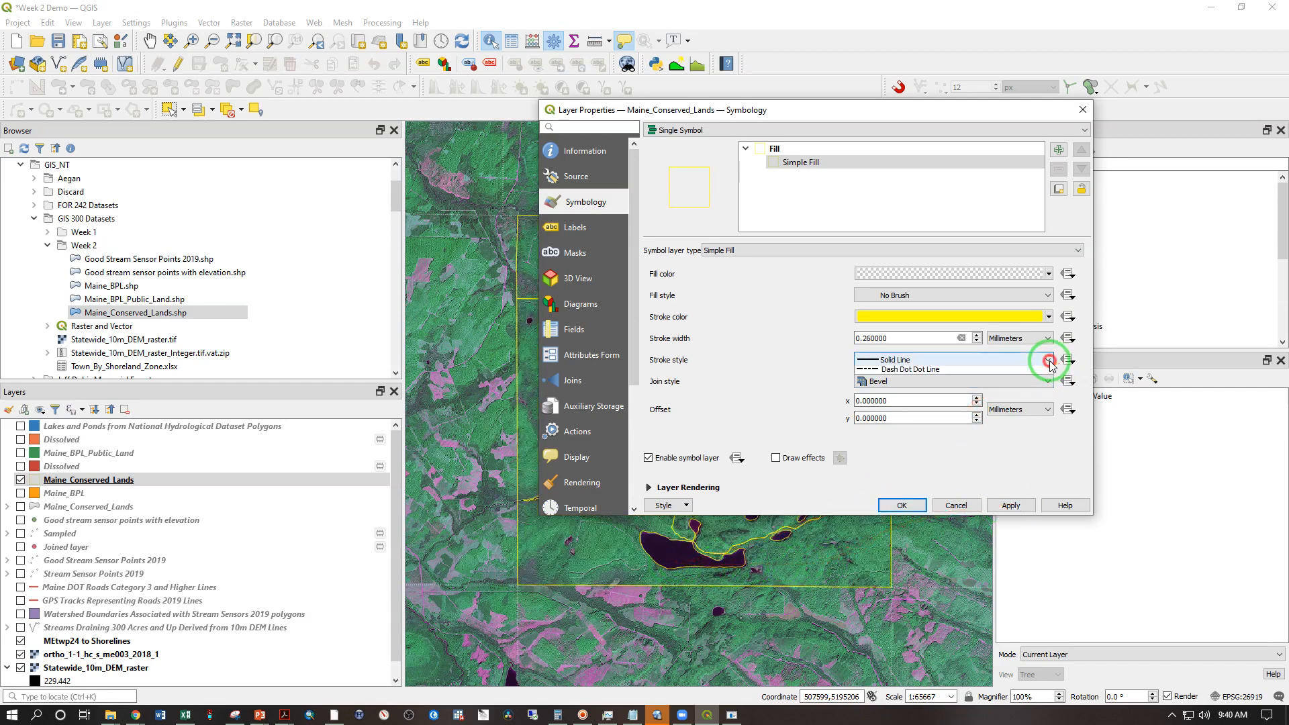
click(1001, 391)
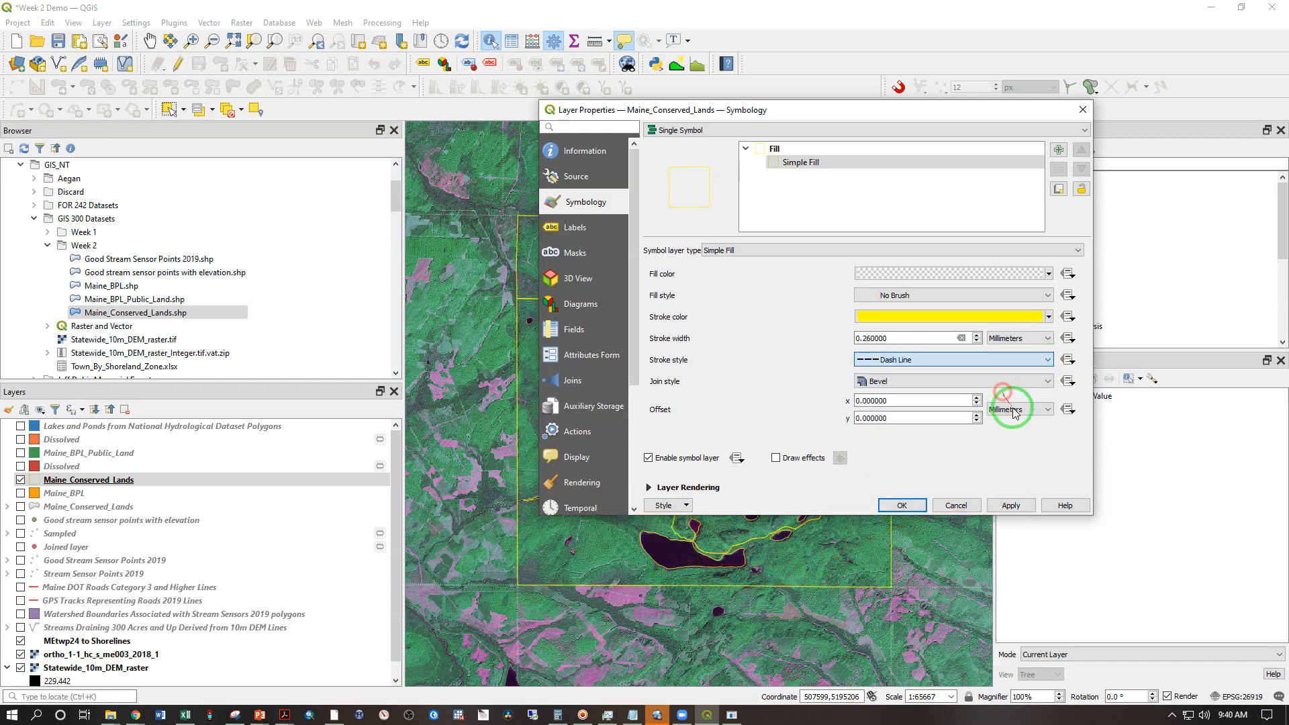
click(1022, 506)
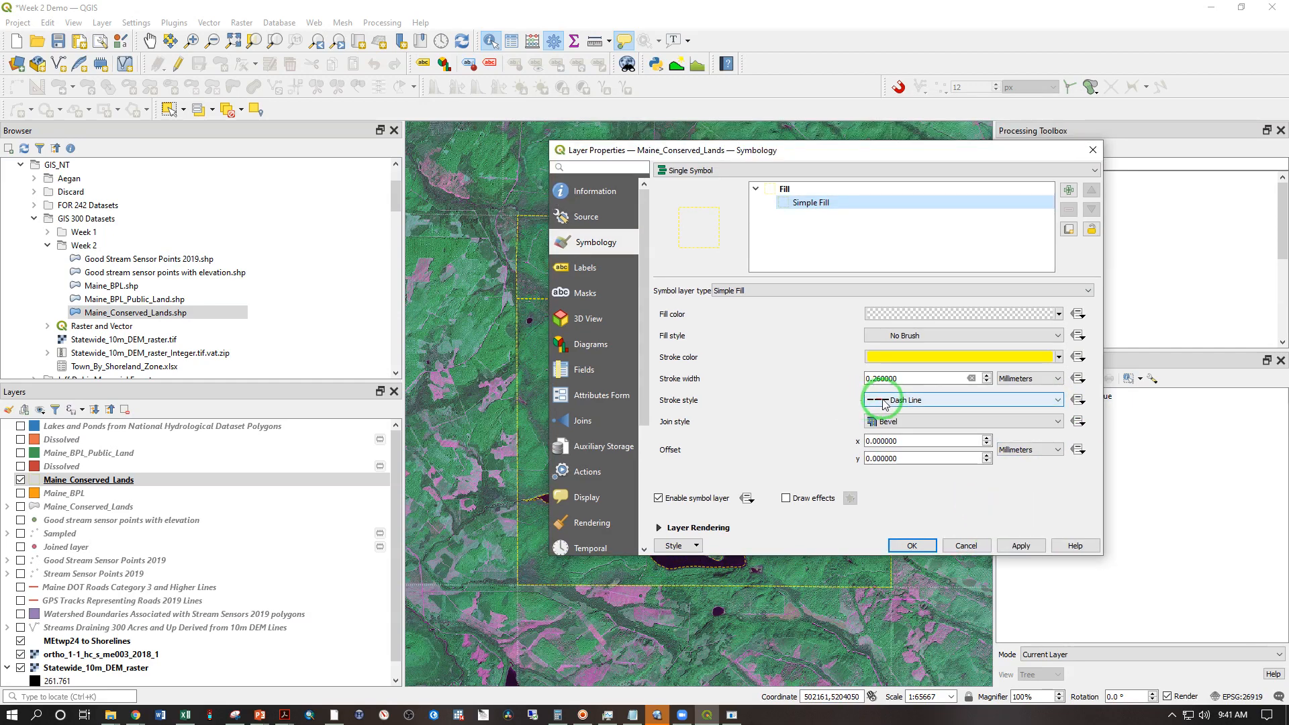
click(884, 403)
click(893, 412)
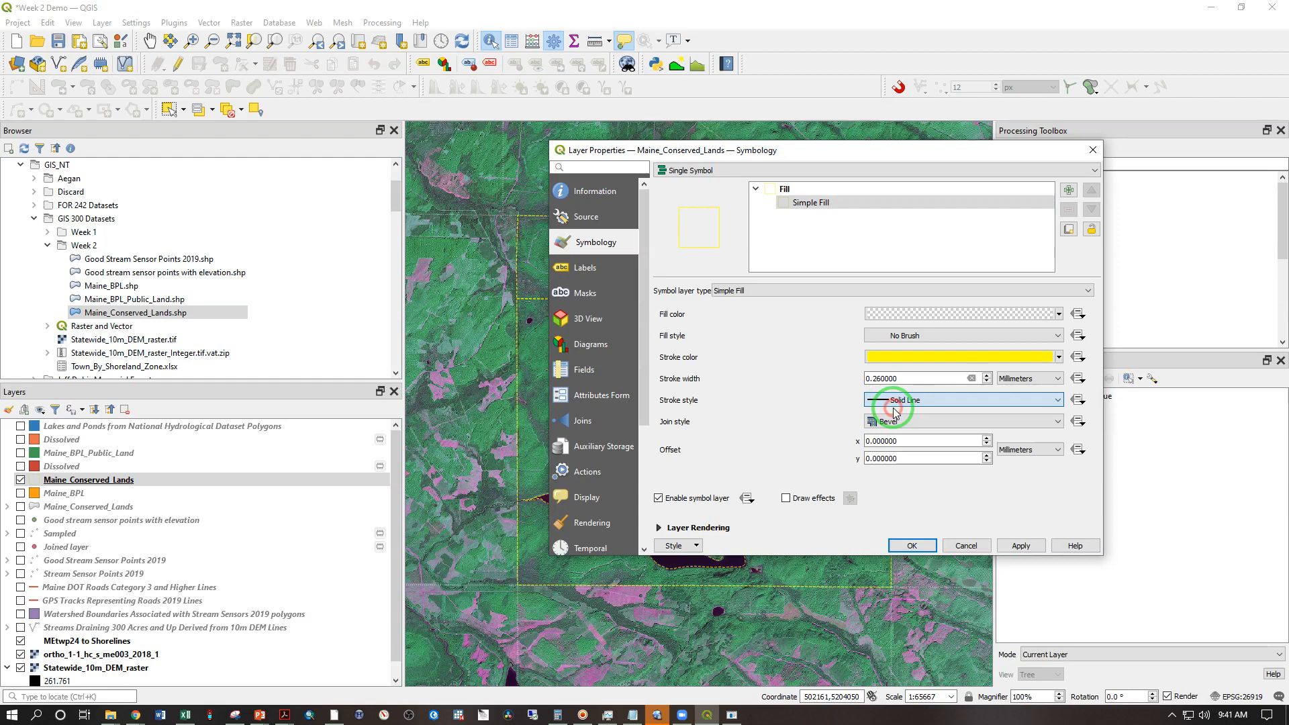
click(1031, 546)
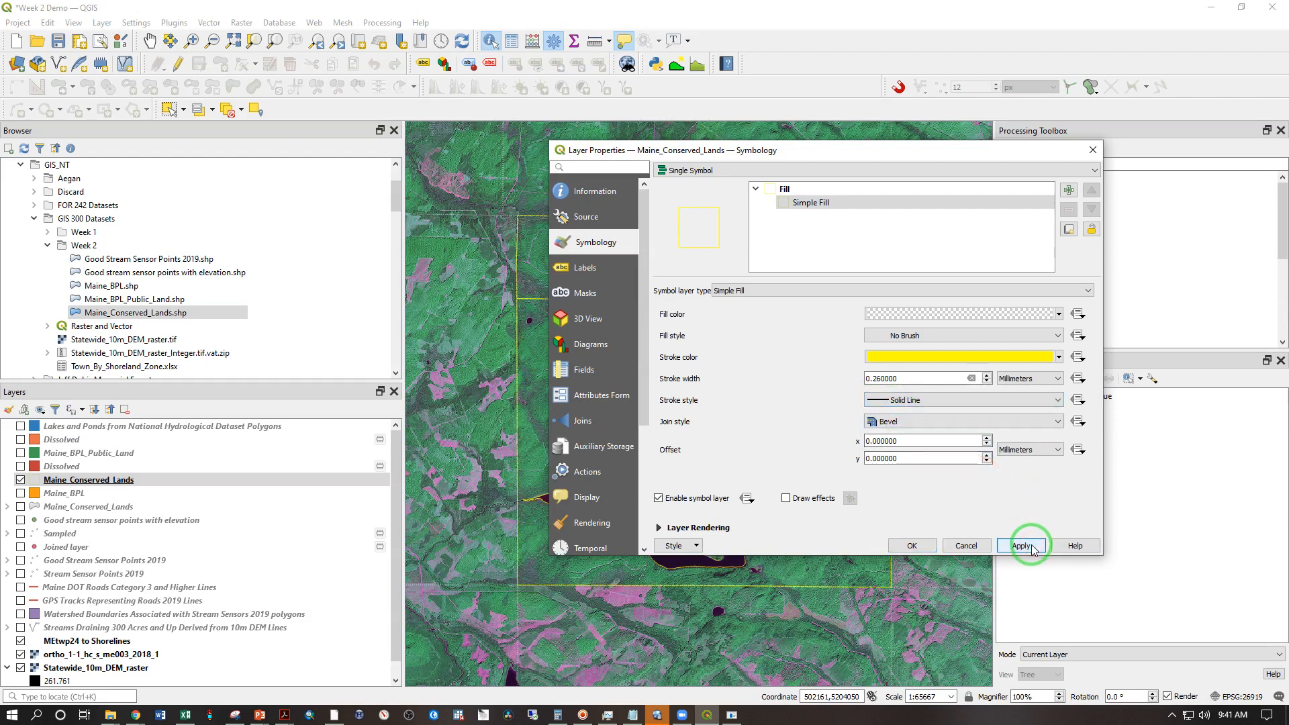
Try stroke widths of 0.66 mm and 0.06 mm on the conserved lands outline, applying each to the map
click(987, 375)
click(986, 375)
click(1022, 546)
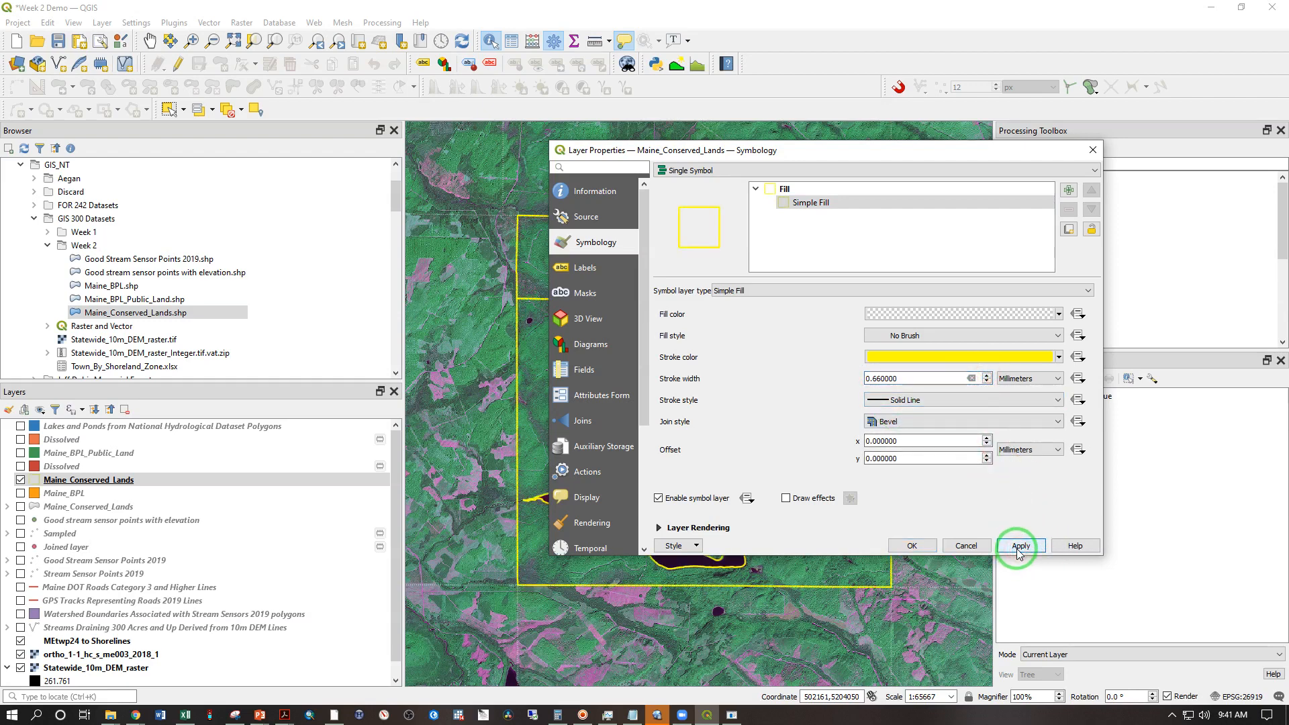
click(986, 382)
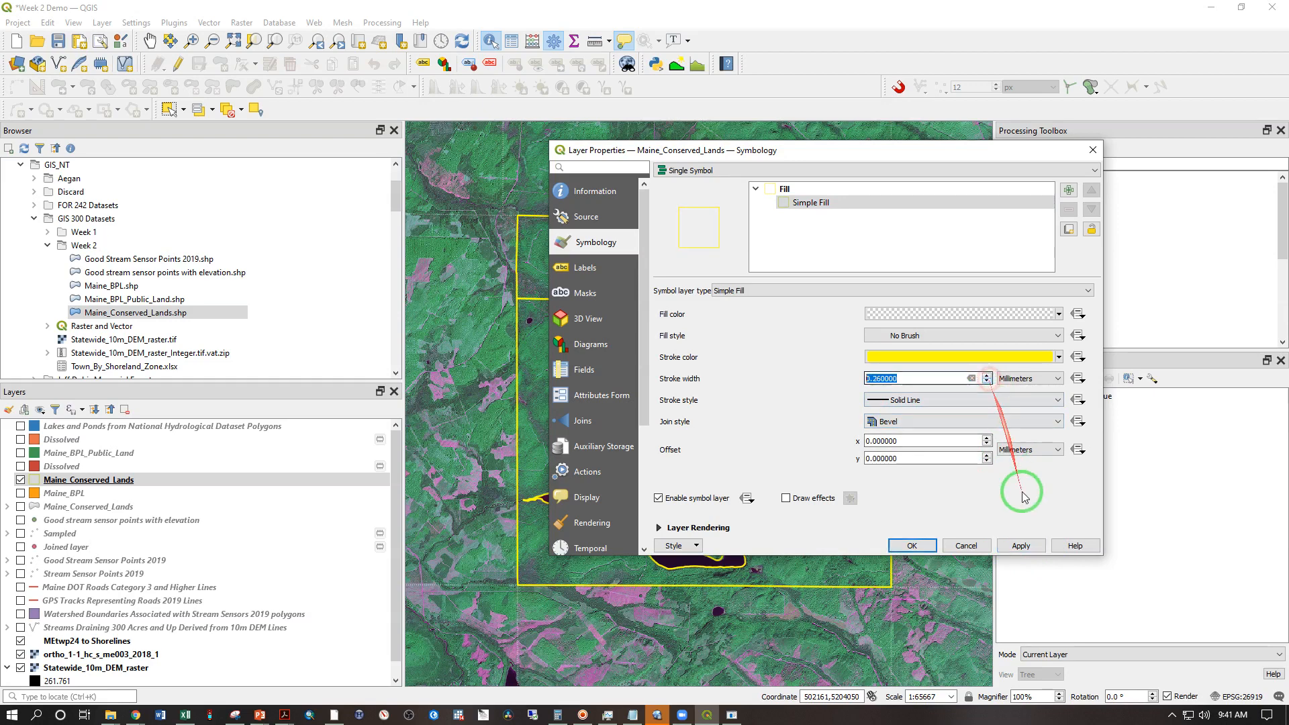
click(986, 382)
click(986, 382)
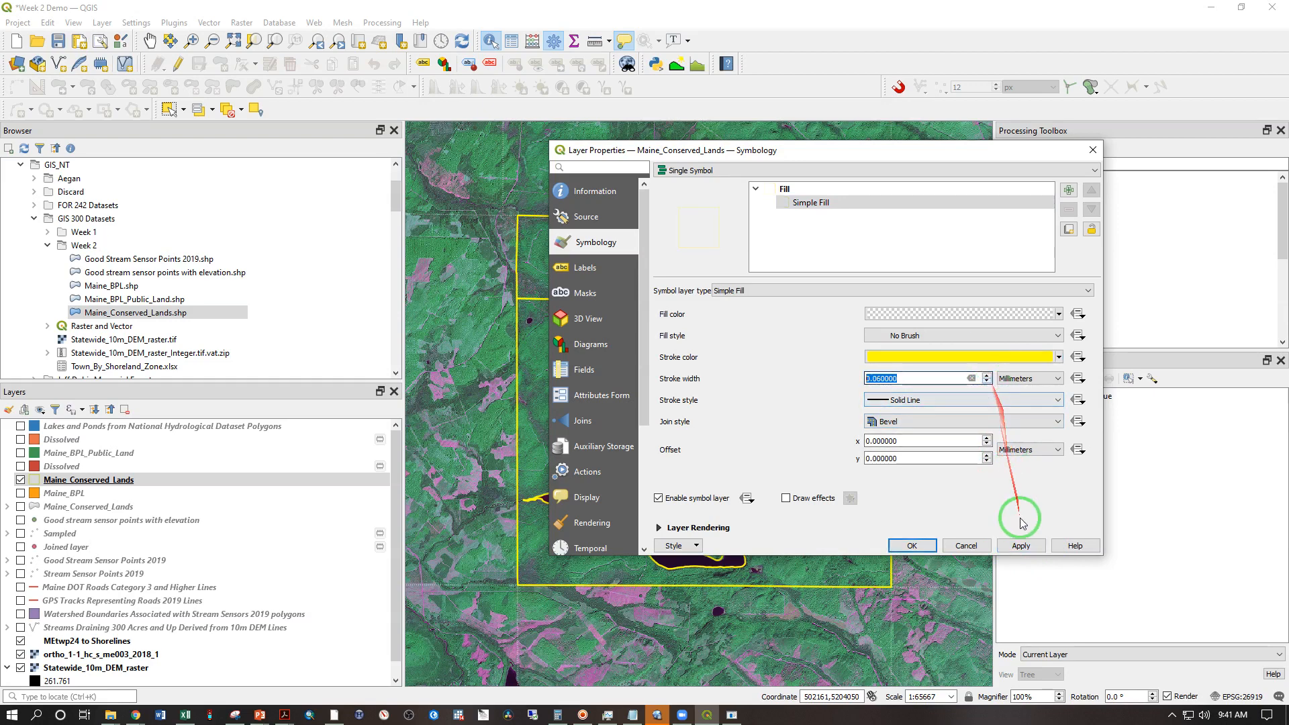
click(1021, 546)
Set the conserved lands outline's stroke width to 0.46 mm and accept the layer properties
click(986, 374)
click(987, 374)
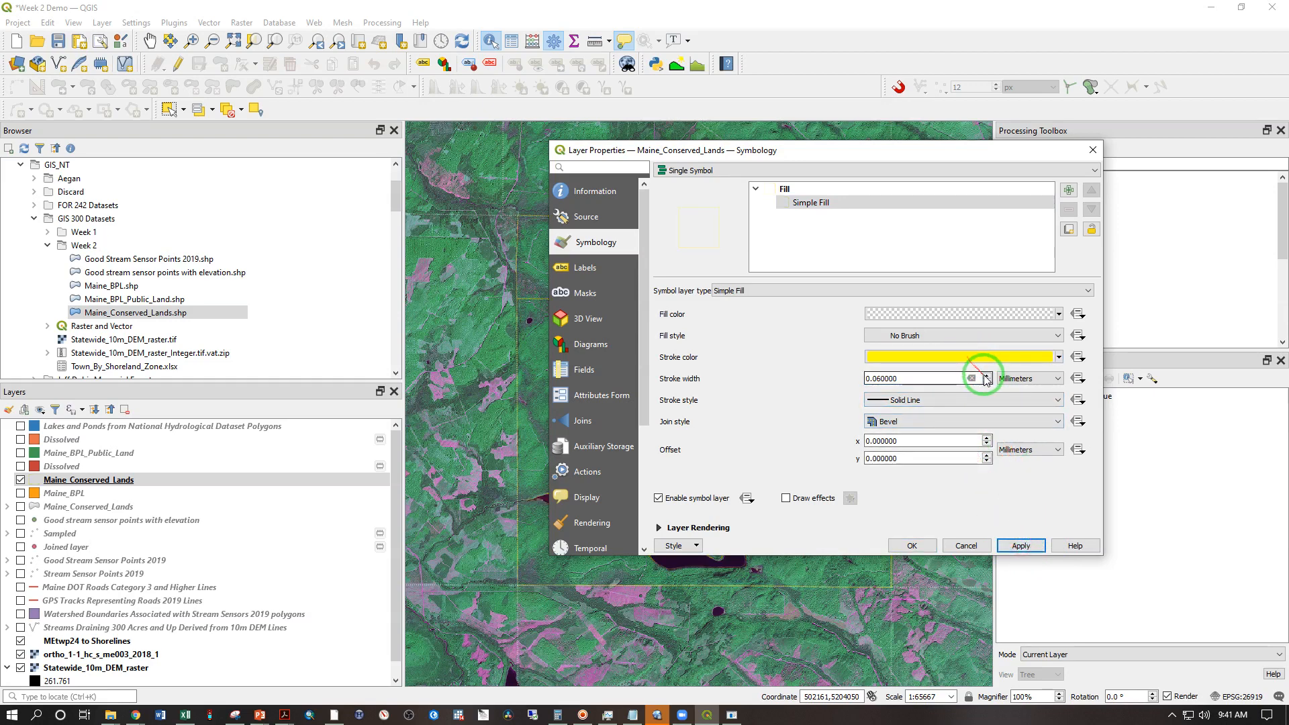
click(1020, 546)
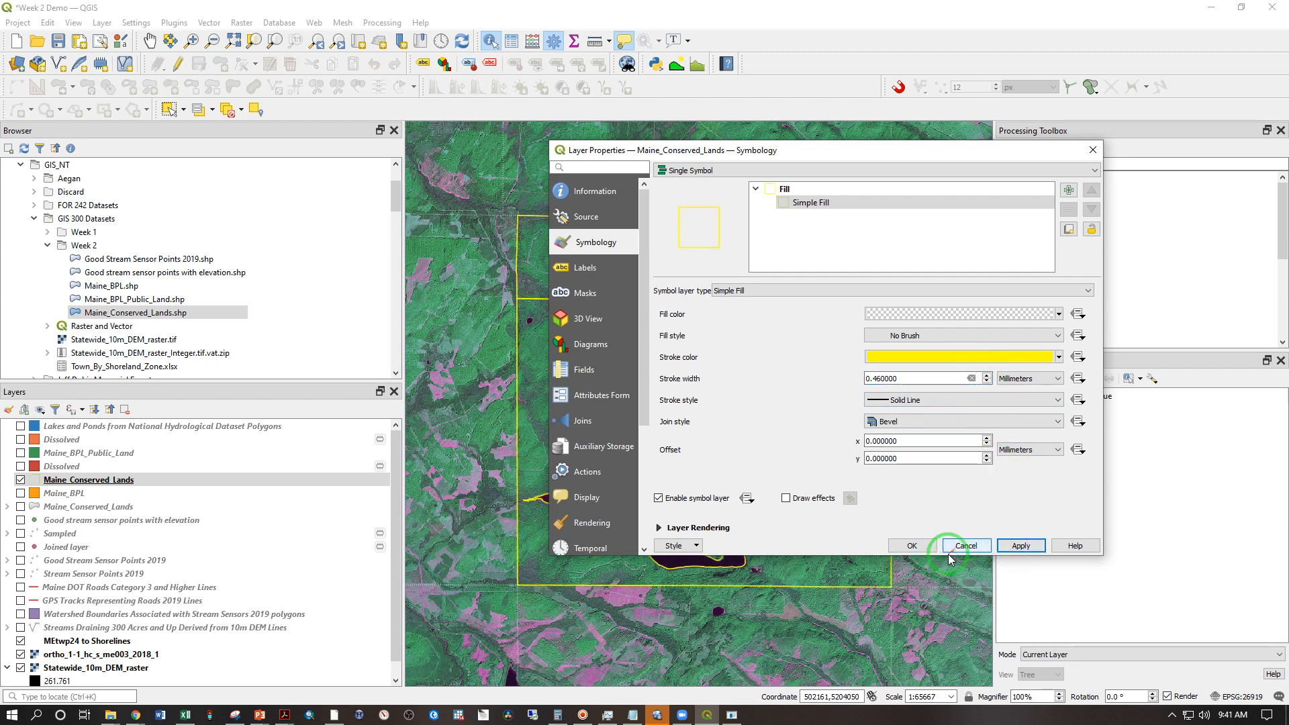
click(913, 546)
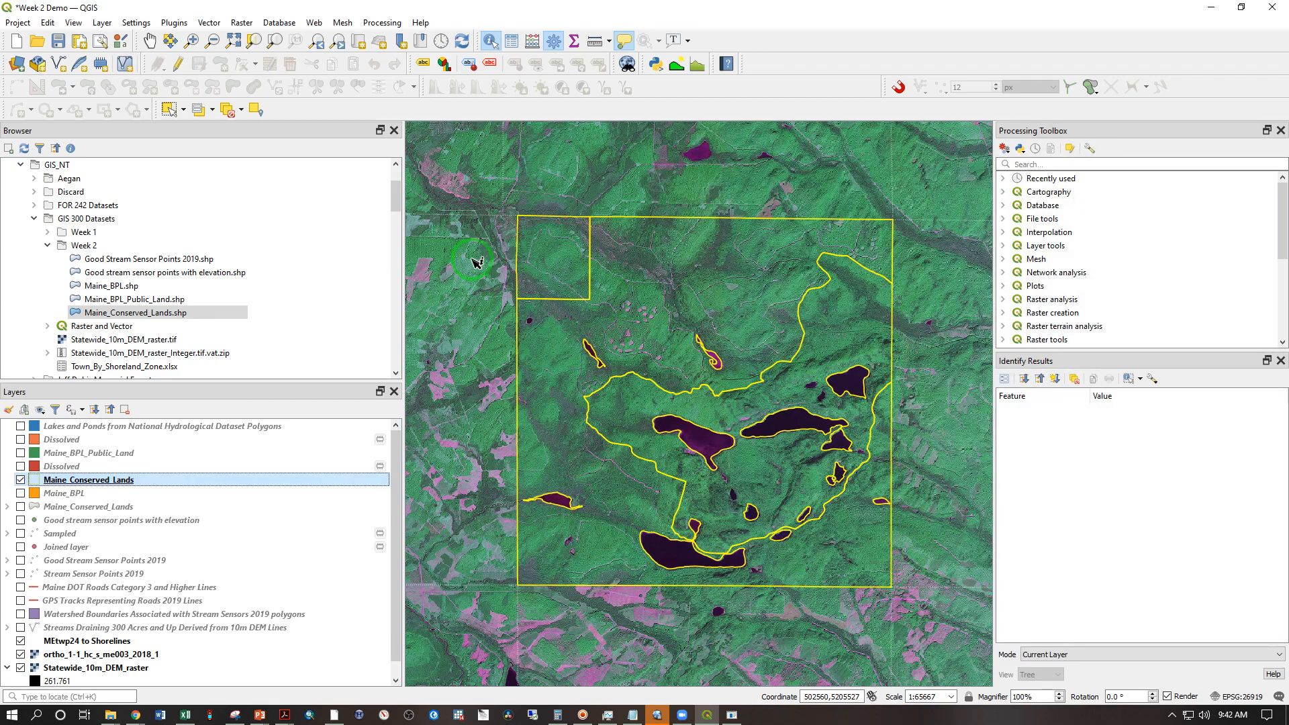
Return to the Deboullie Bounds Map layout and refresh it with the new yellow outline symbology
click(731, 716)
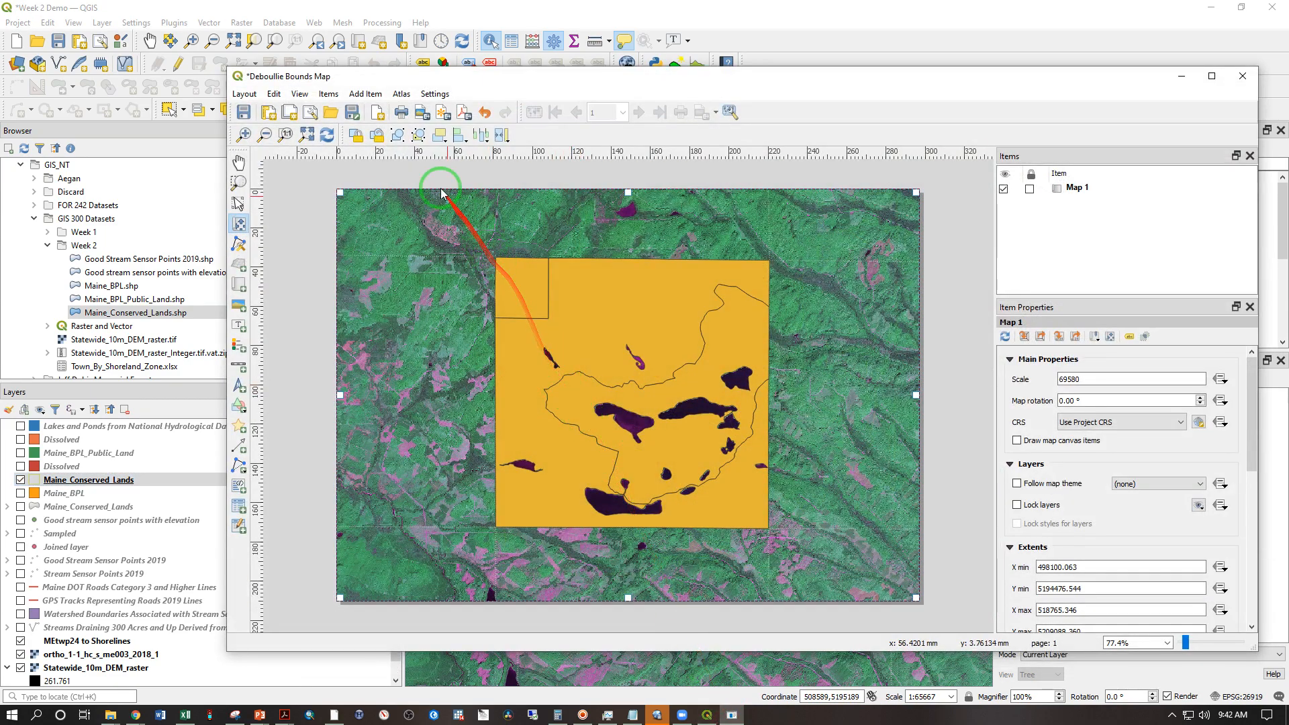
click(327, 135)
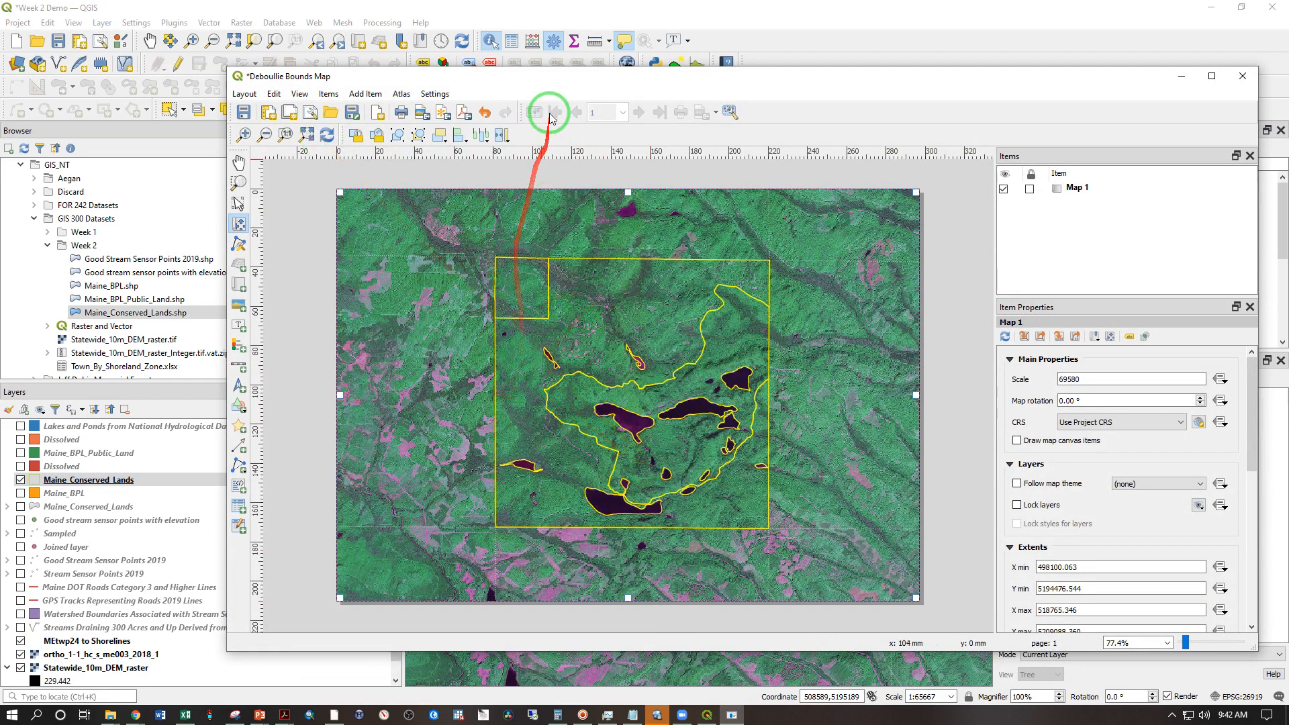
drag(545, 81, 552, 91)
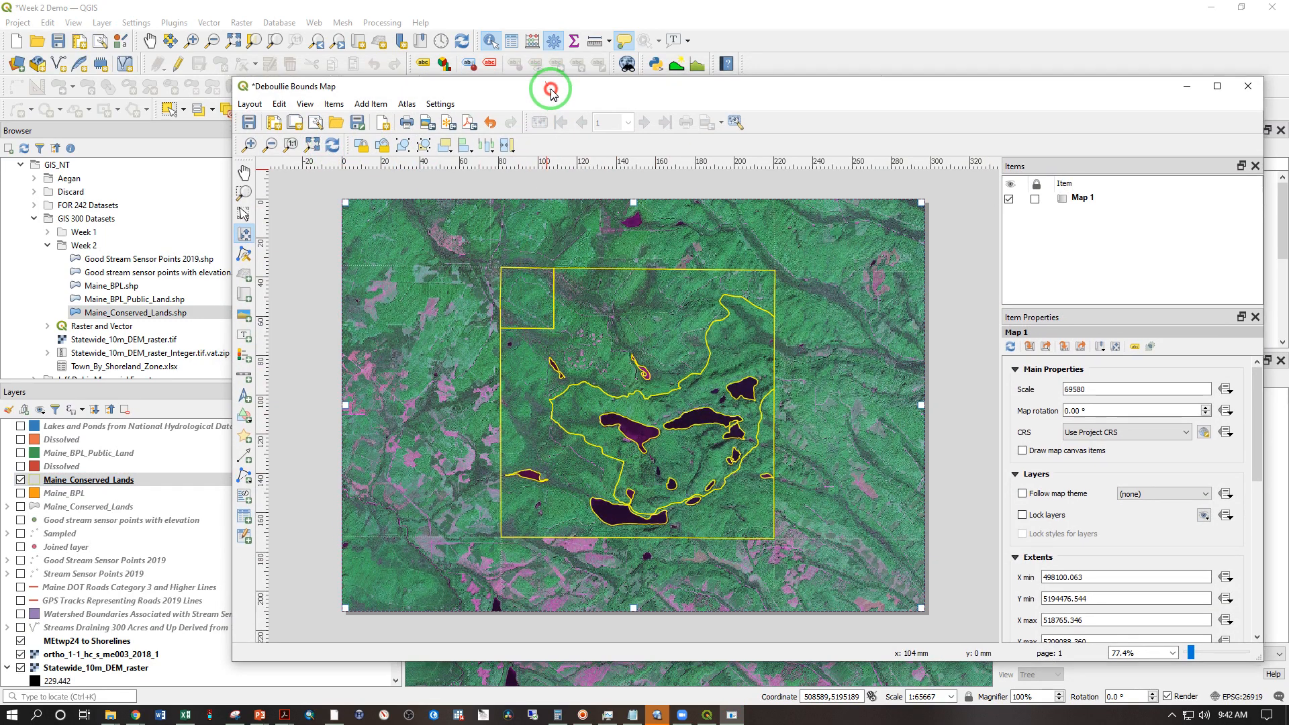
Return to the main Week 2 Demo project window and widen the map canvas
click(542, 9)
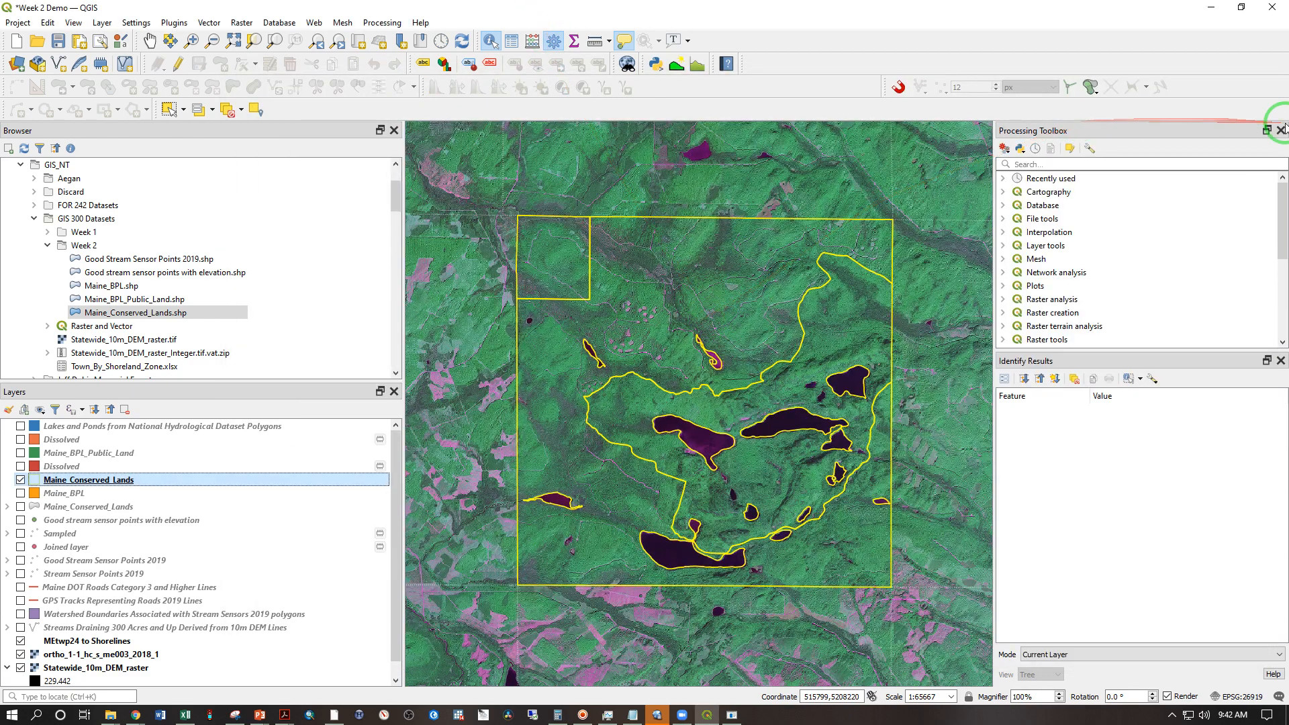
drag(995, 234, 1135, 248)
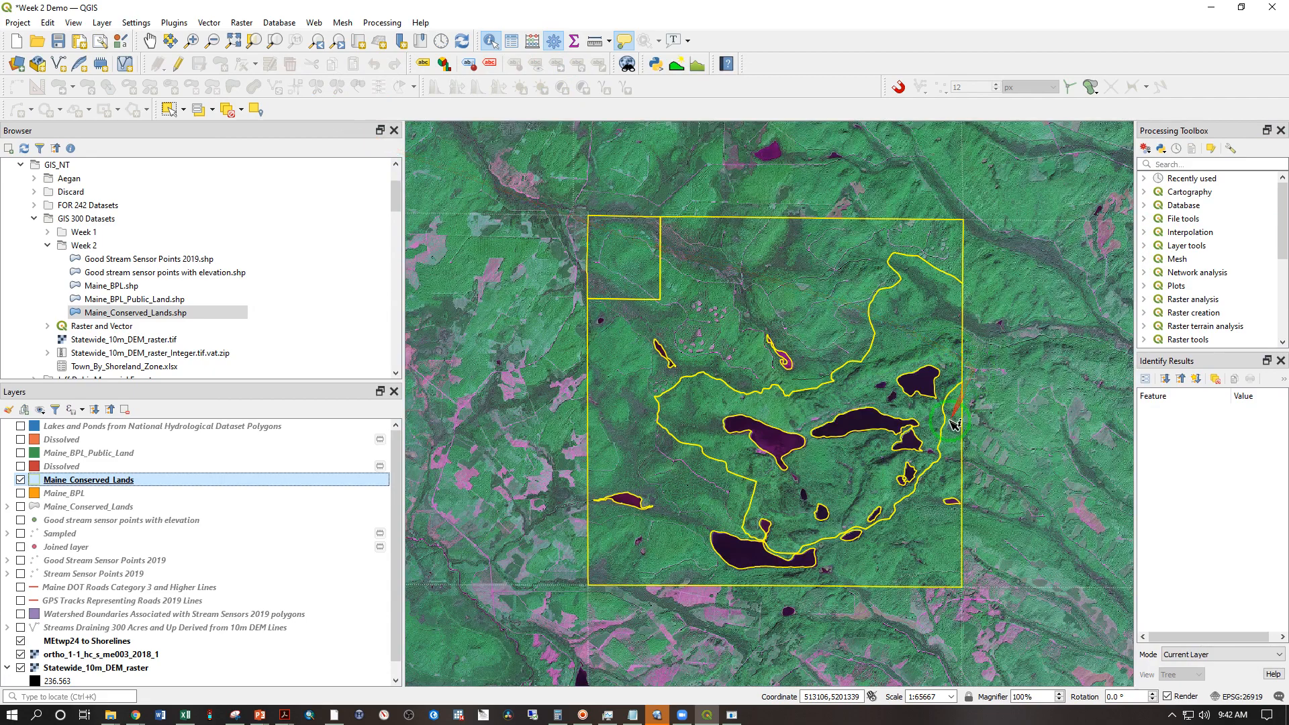
Zoom the main map canvas in on the square conserved lands boundary so it fills the view with a small margin
scroll(798, 436, up, 1)
scroll(798, 436, down, 1)
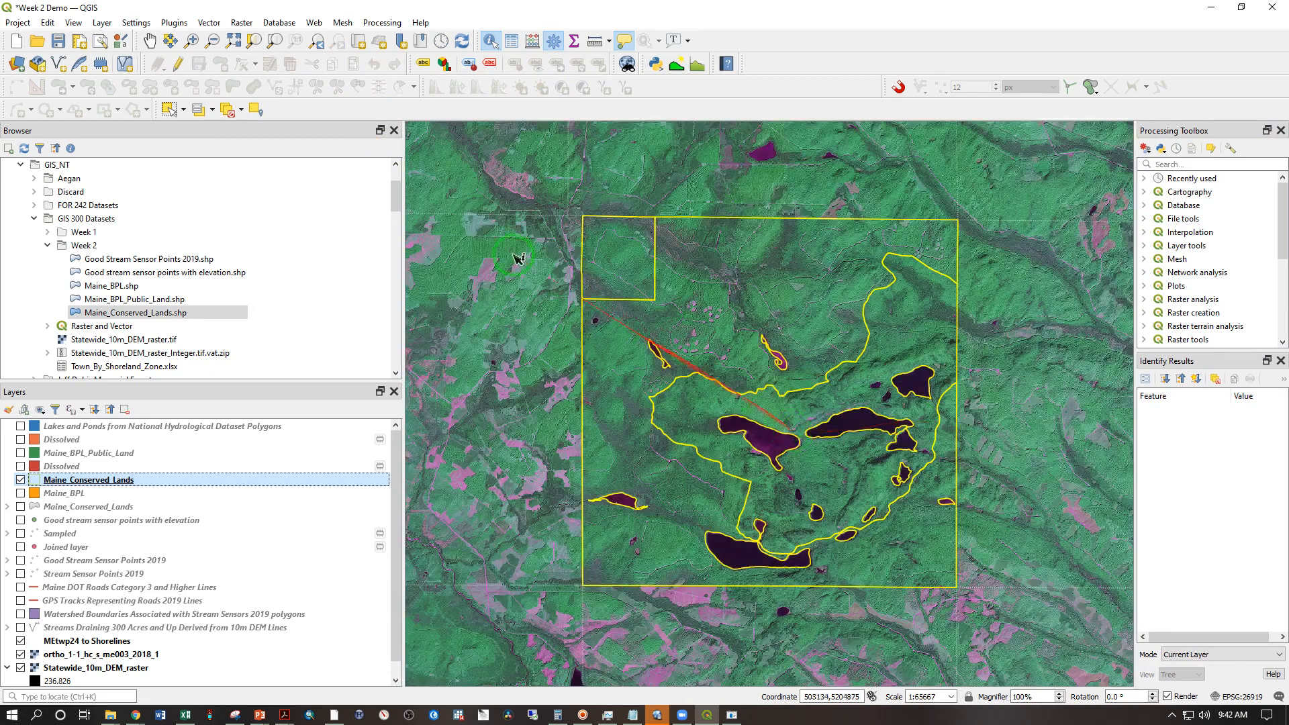
scroll(663, 285, up, 1)
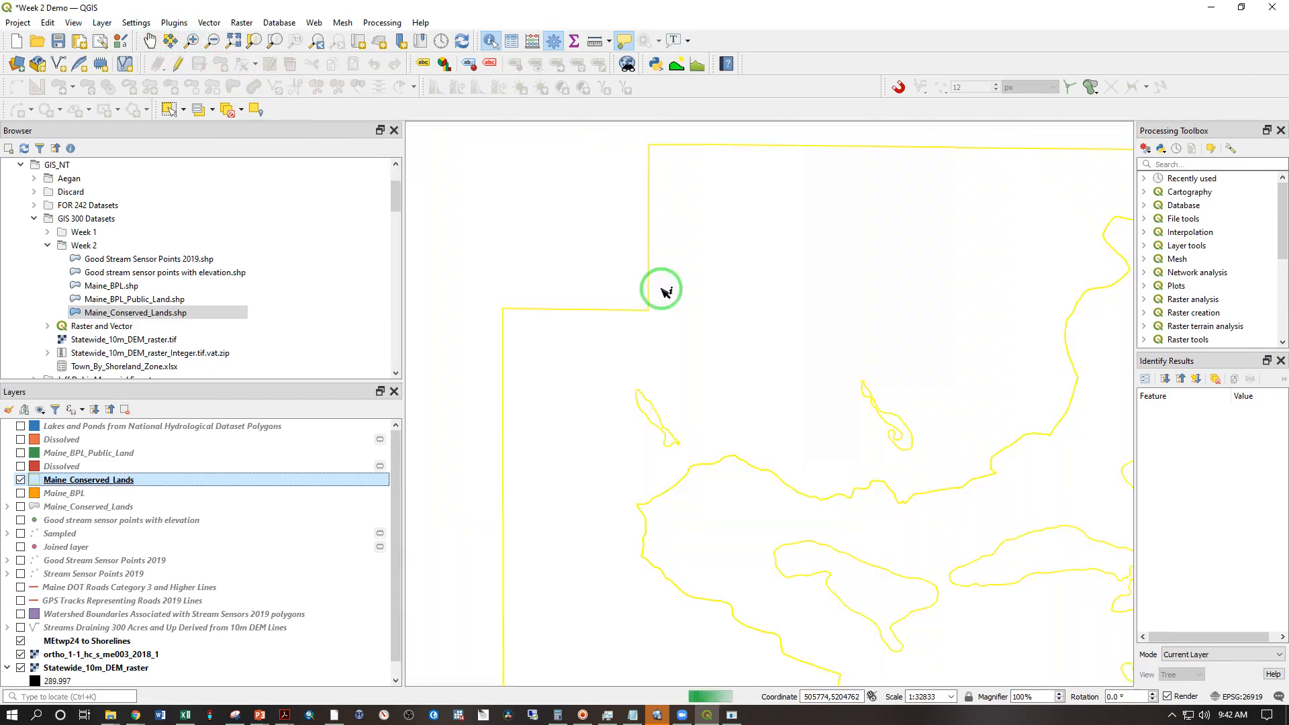
scroll(663, 284, down, 1)
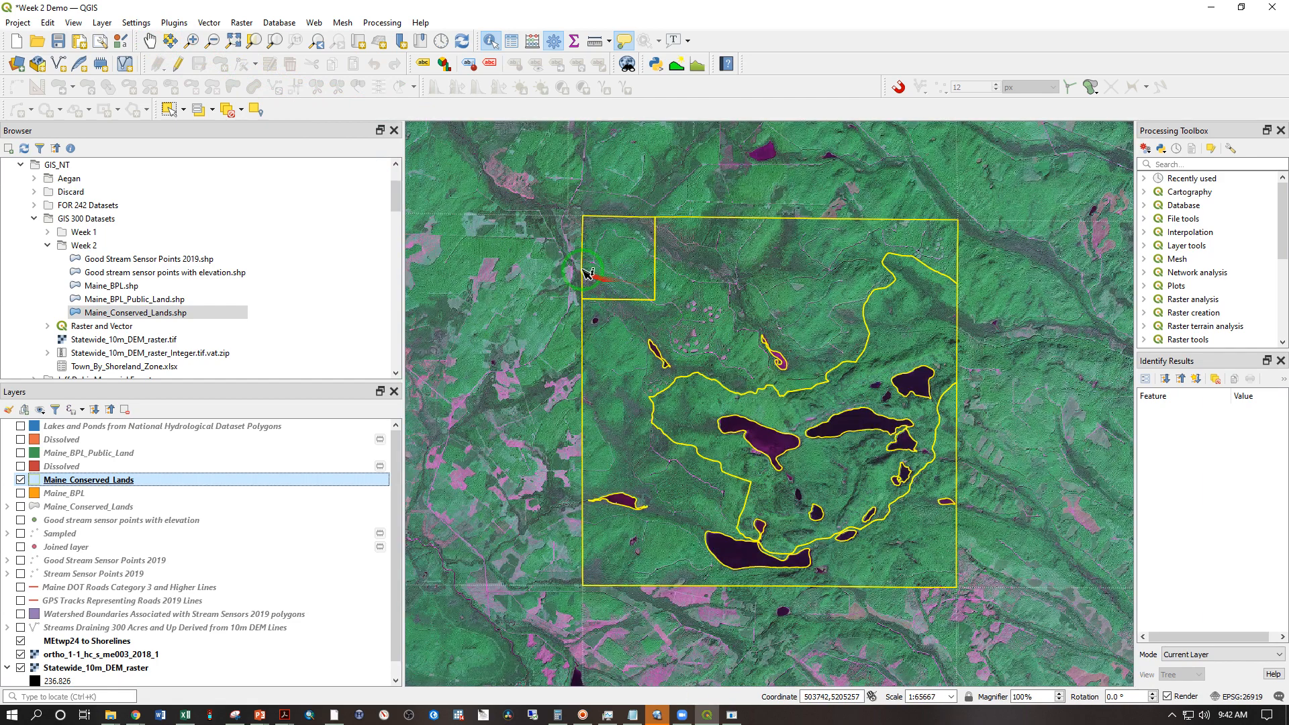
click(192, 41)
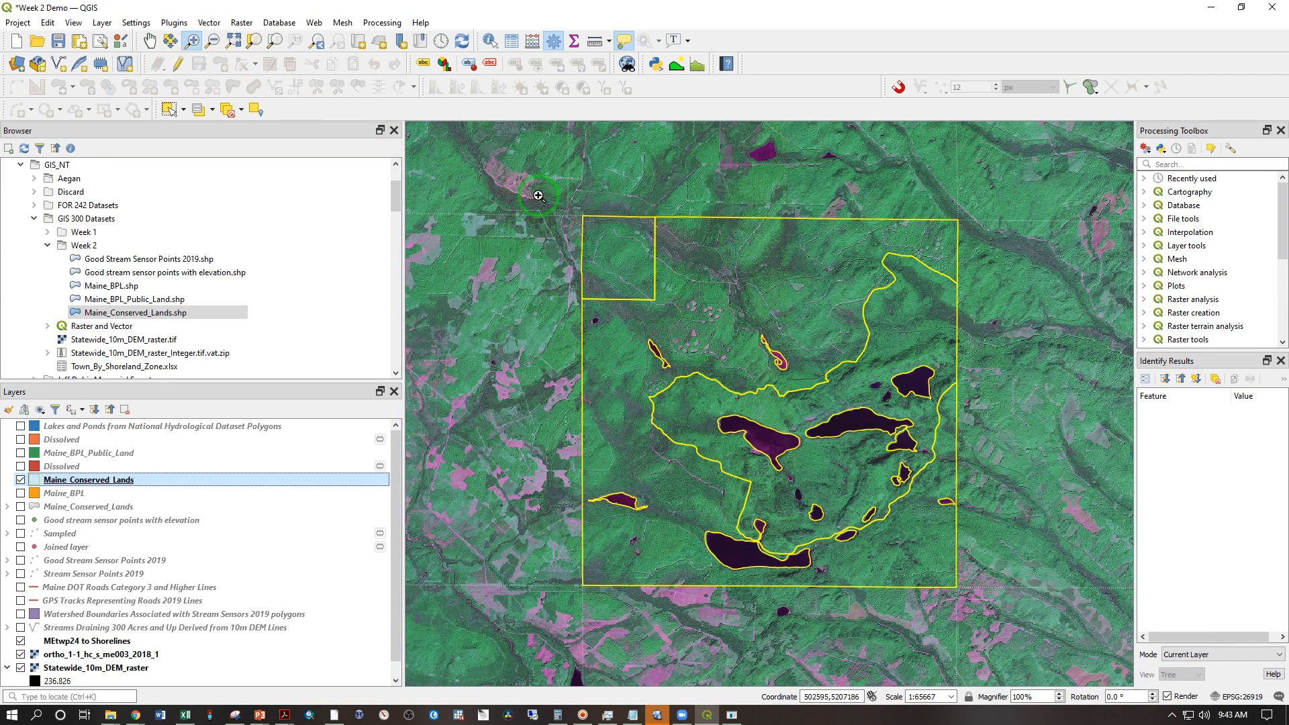
drag(538, 196, 988, 610)
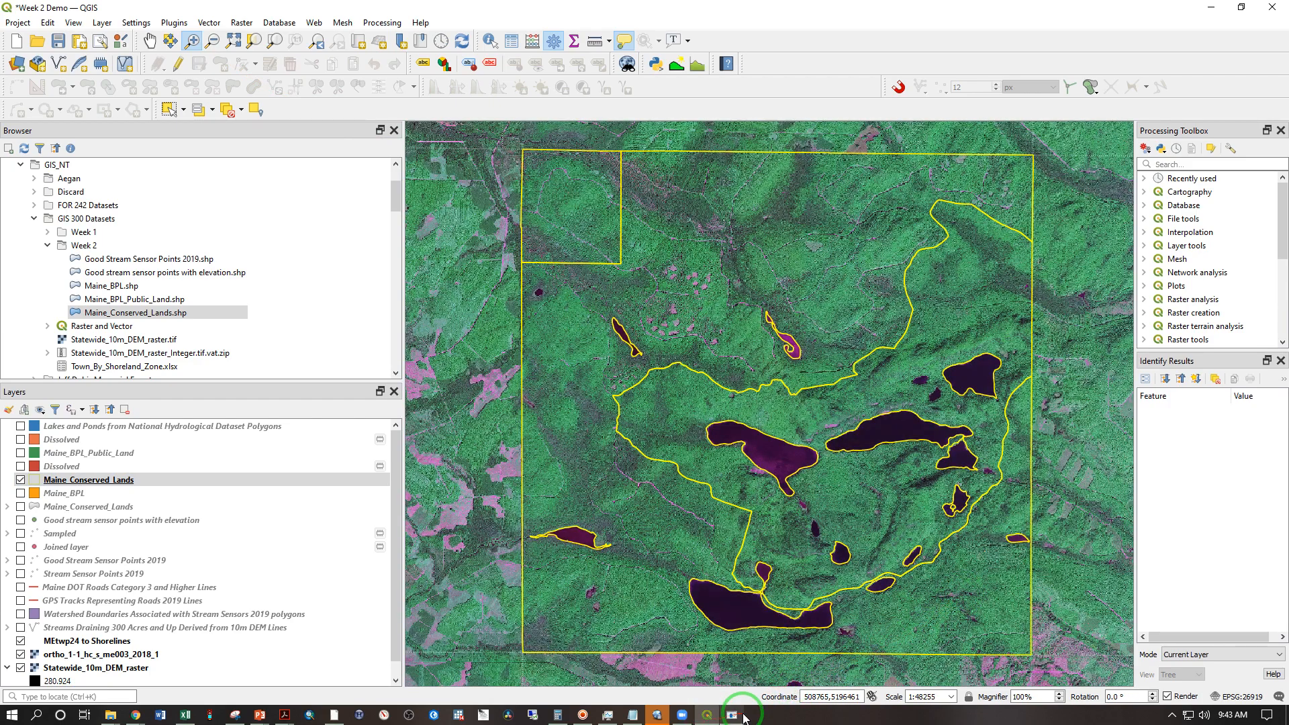
Switch to the Deboullie Bounds Map layout and set Map 1's extent to match the main canvas extent
click(744, 717)
click(1035, 345)
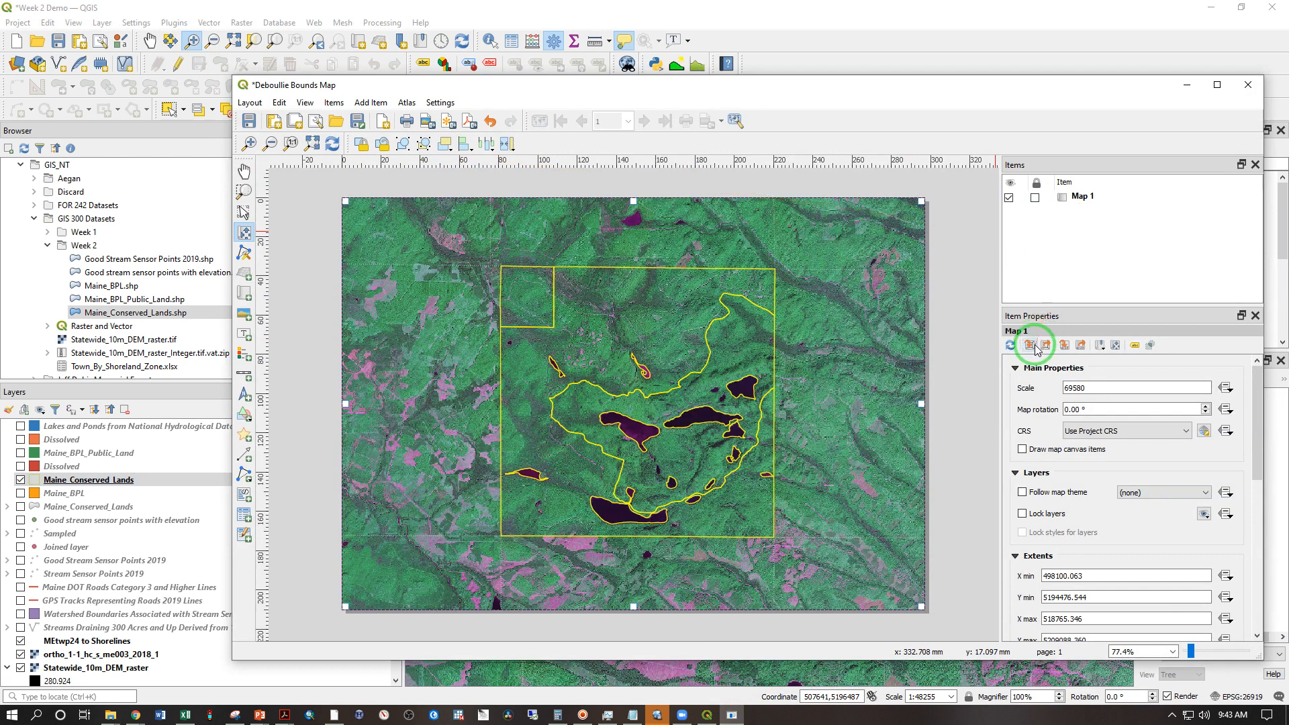
click(1034, 345)
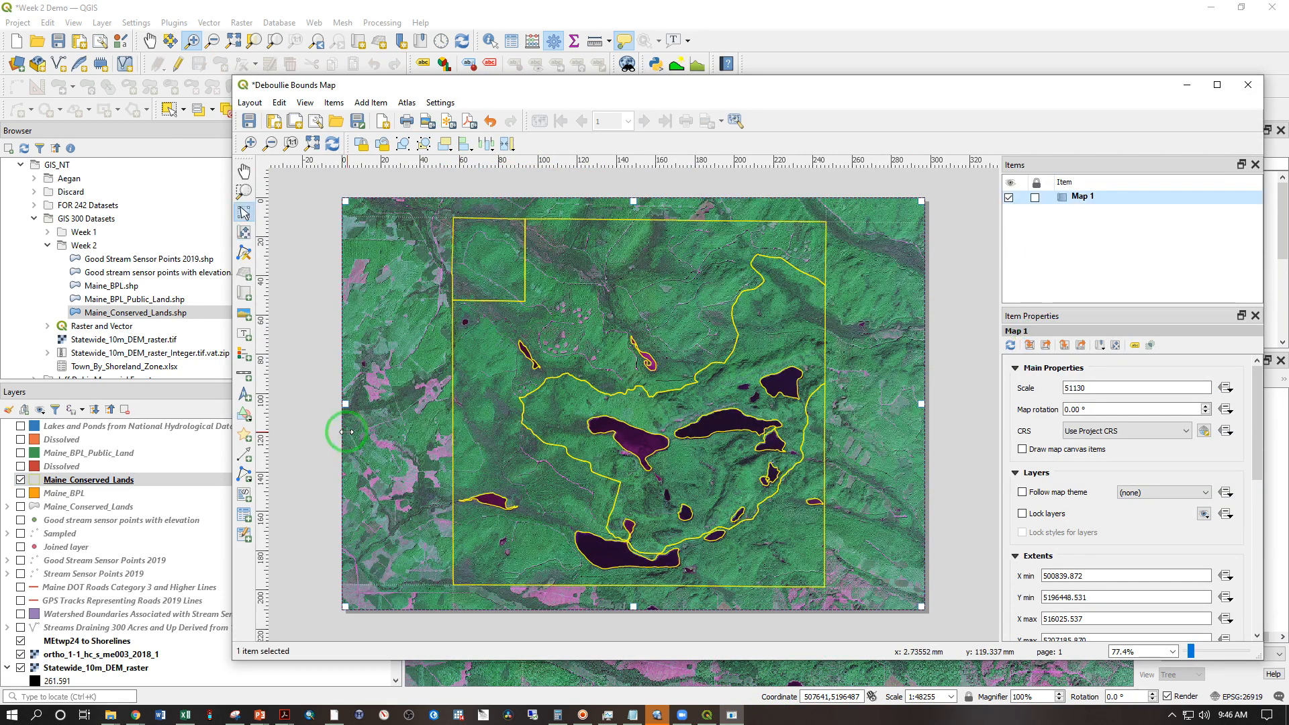
Add a label west of the small square in the boundary's northwest corner and replace its placeholder text with "Turn"
click(245, 338)
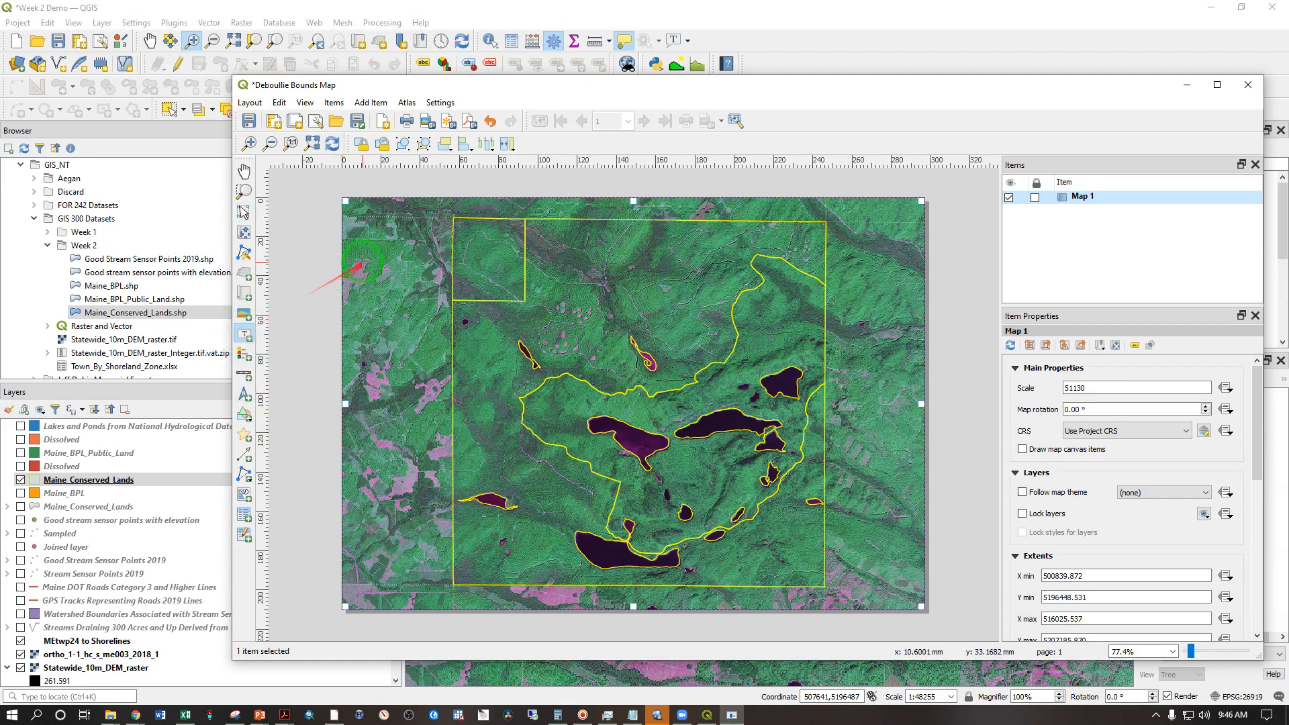
drag(377, 243, 415, 260)
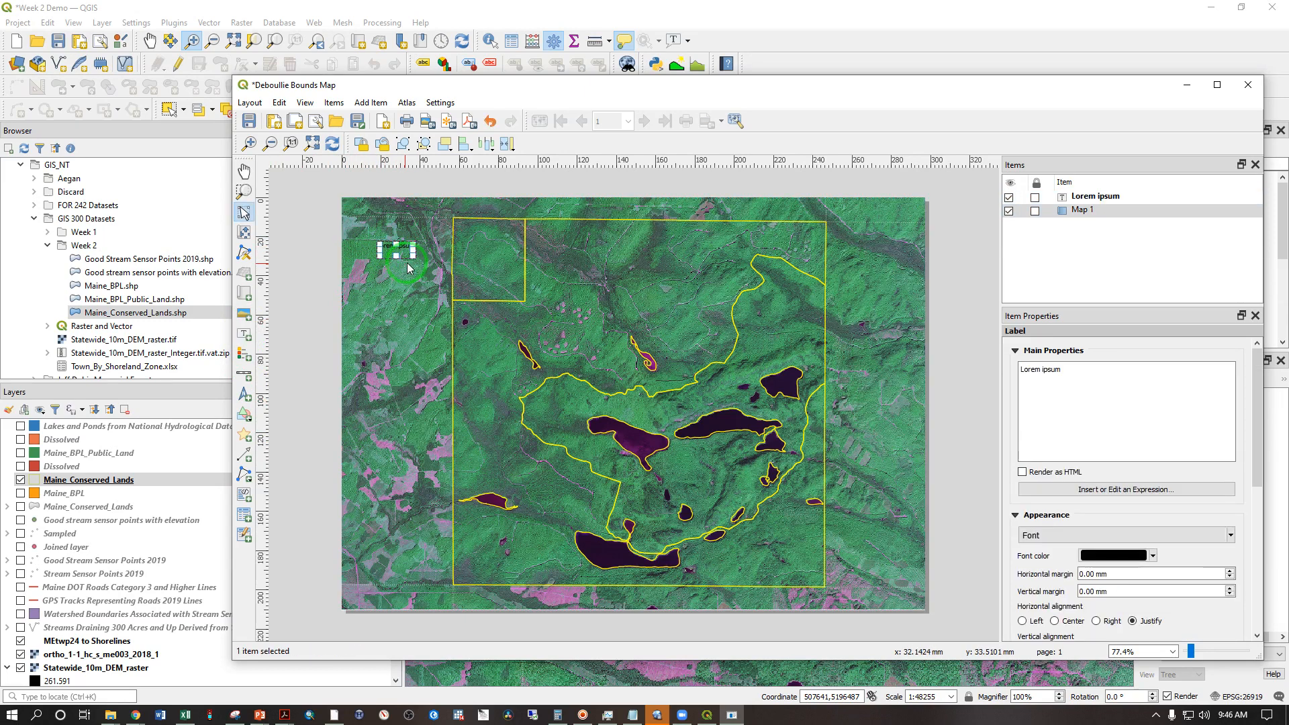
click(1030, 413)
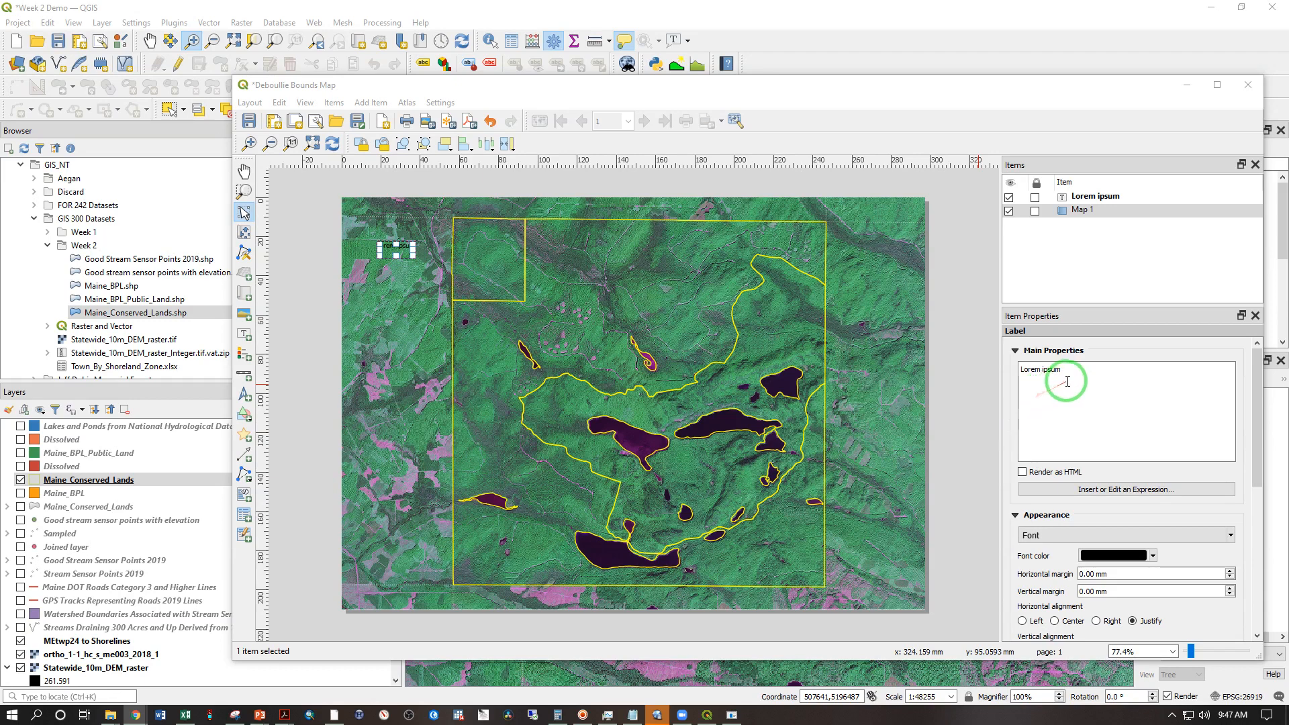
drag(1023, 371, 1105, 390)
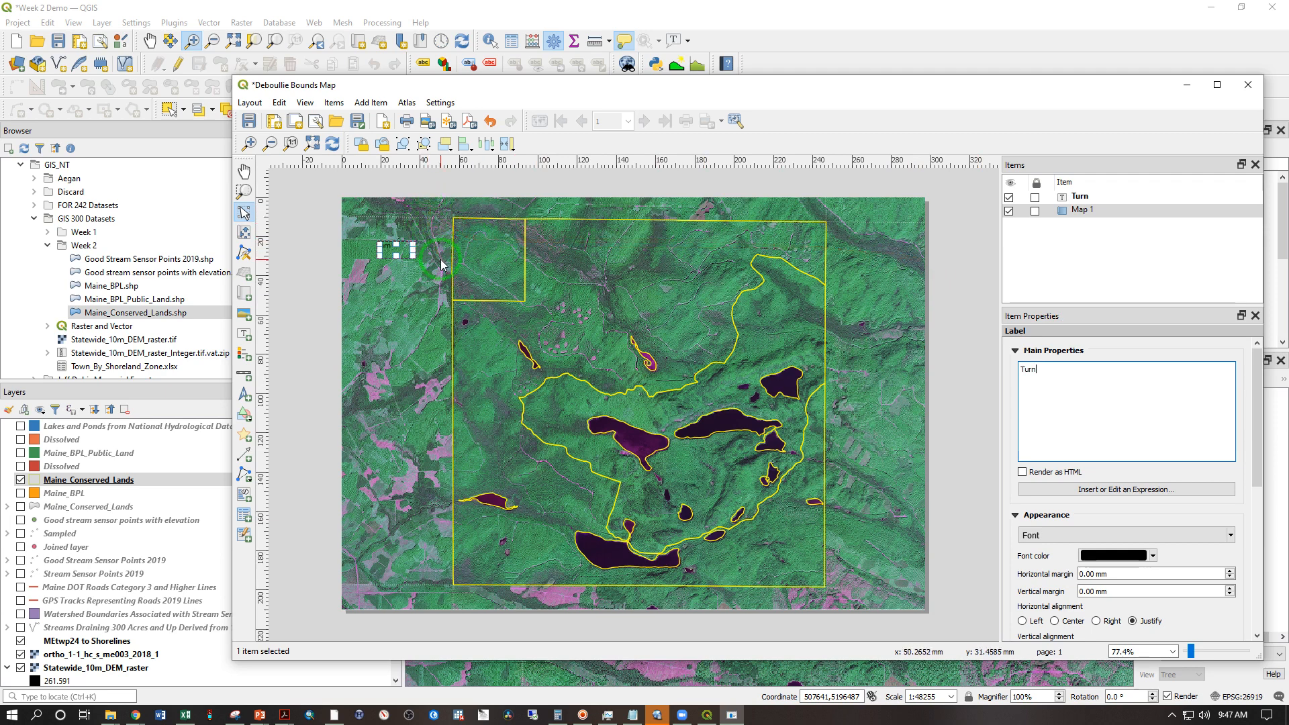
Set the "Turn" label's font color to yellow, matching the boundary outlines
drag(1255, 451, 1255, 437)
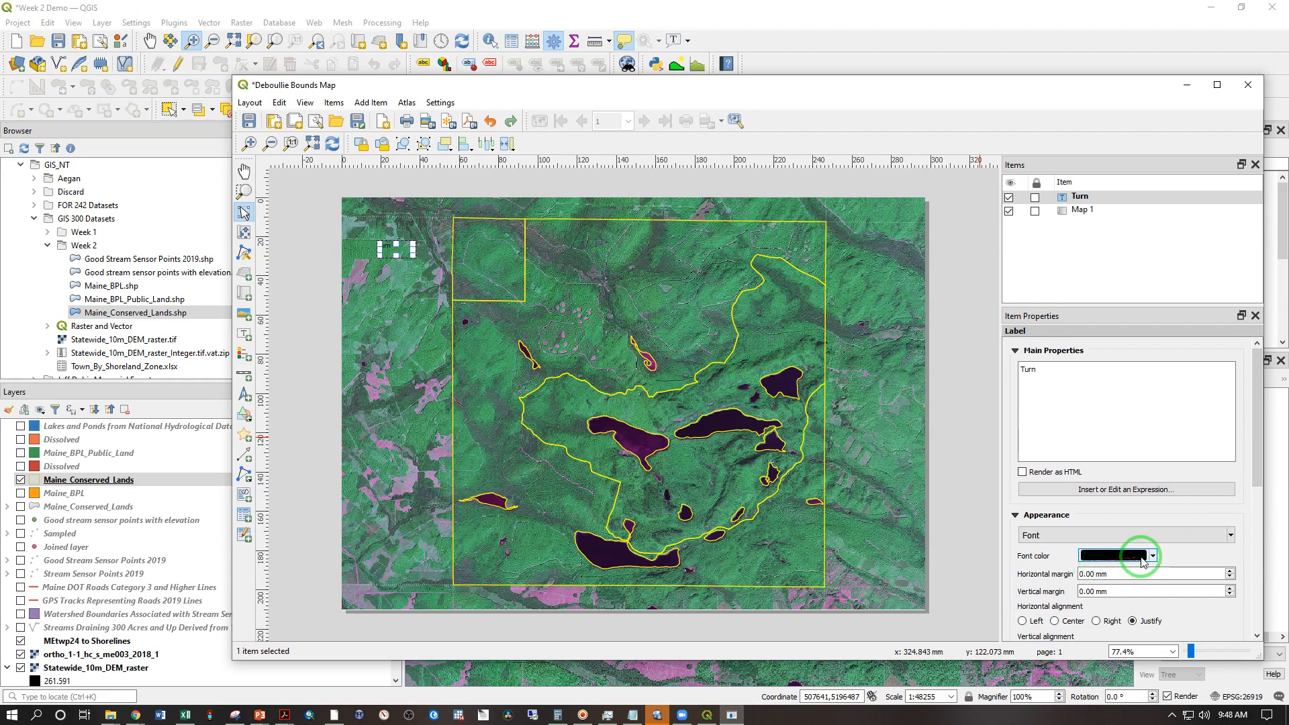
click(1153, 557)
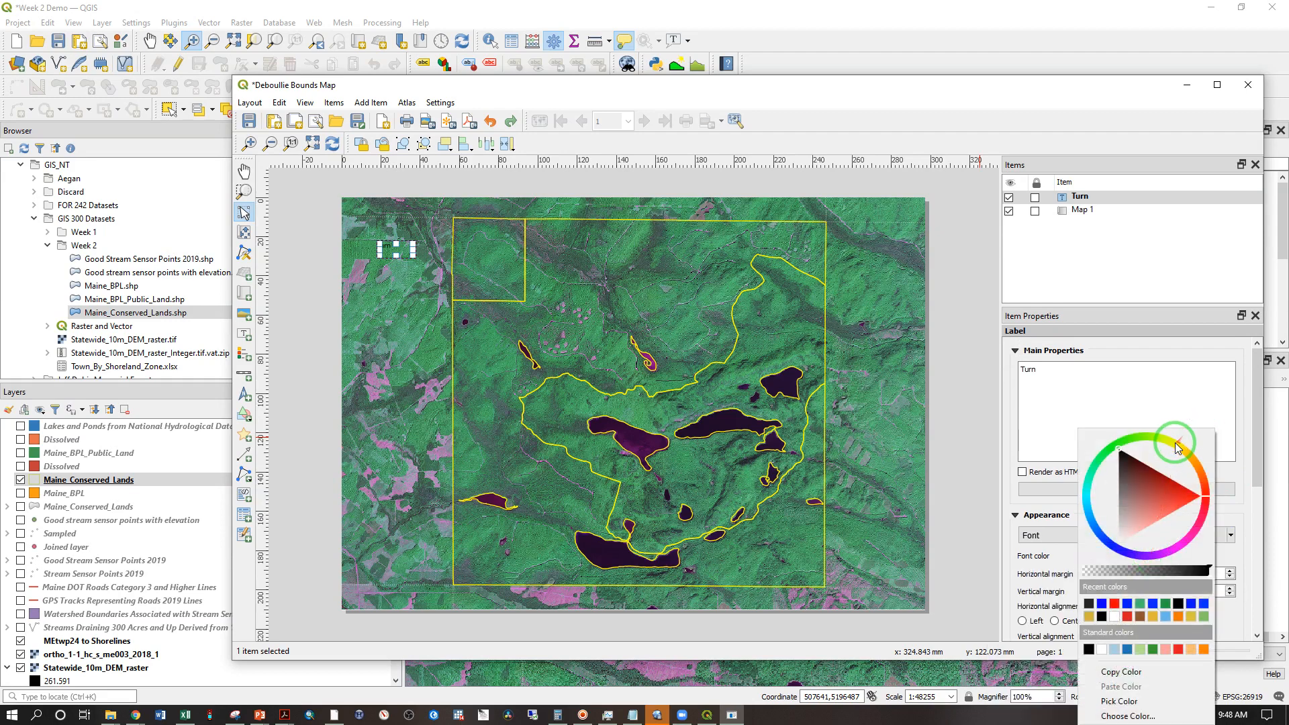
drag(1180, 455, 1177, 441)
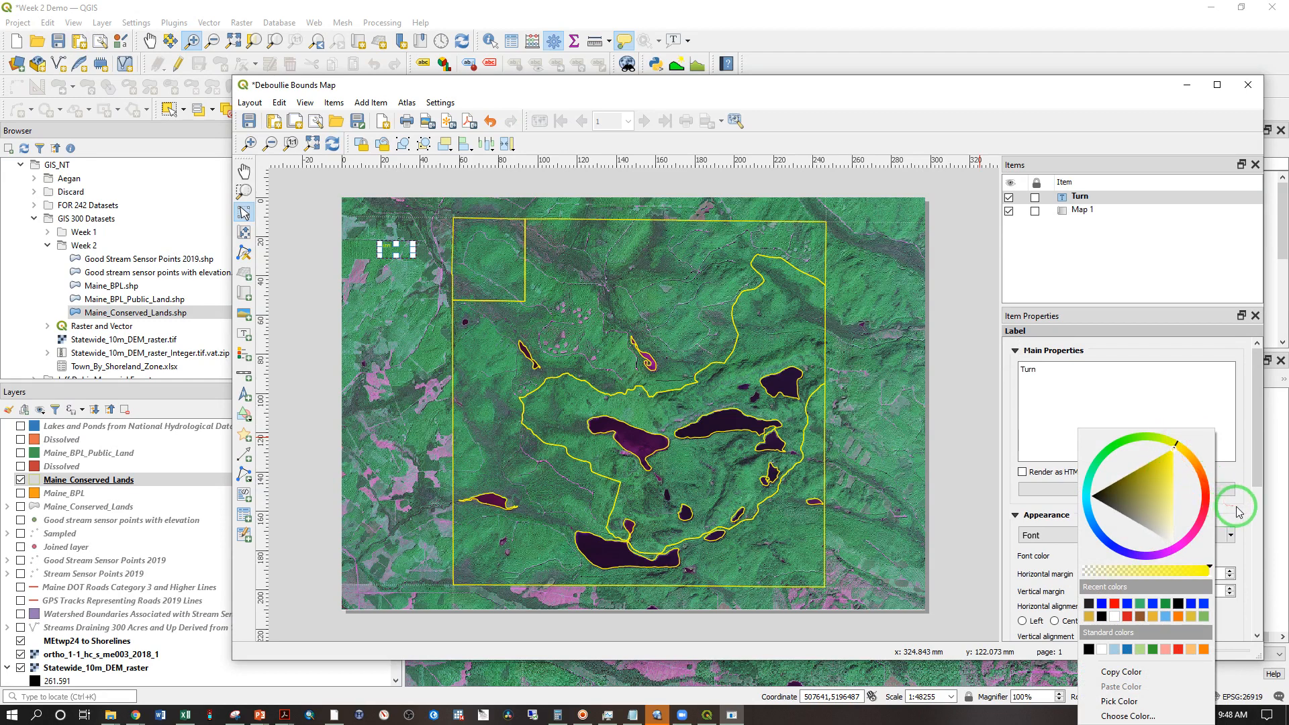
click(1239, 512)
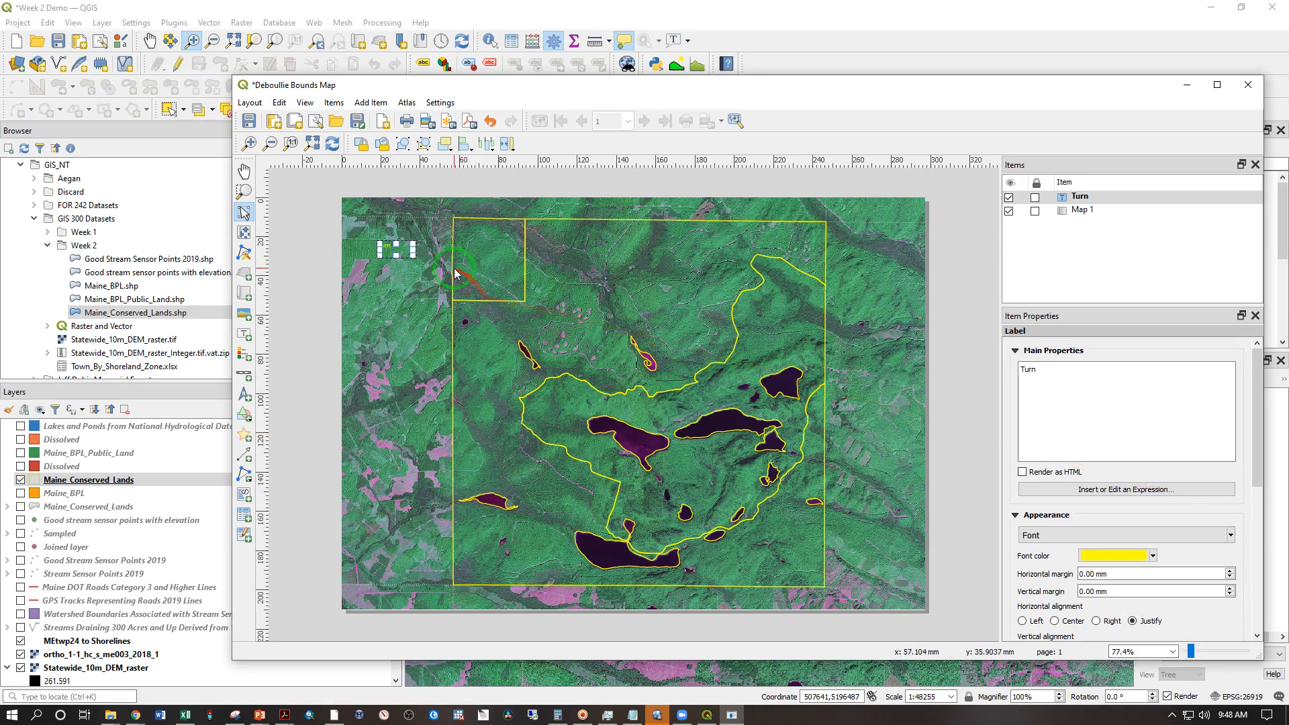
Set the "Turn" label's font size to 14 and deselect the label
click(1110, 536)
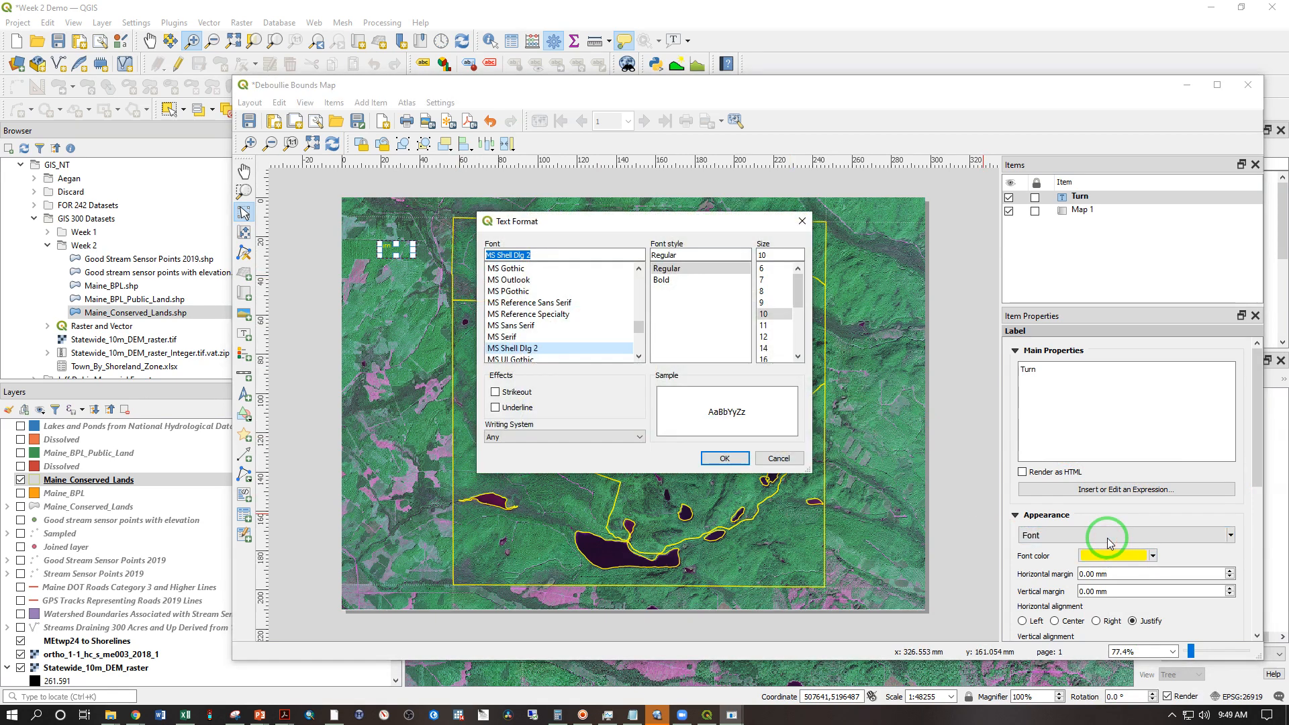
click(774, 348)
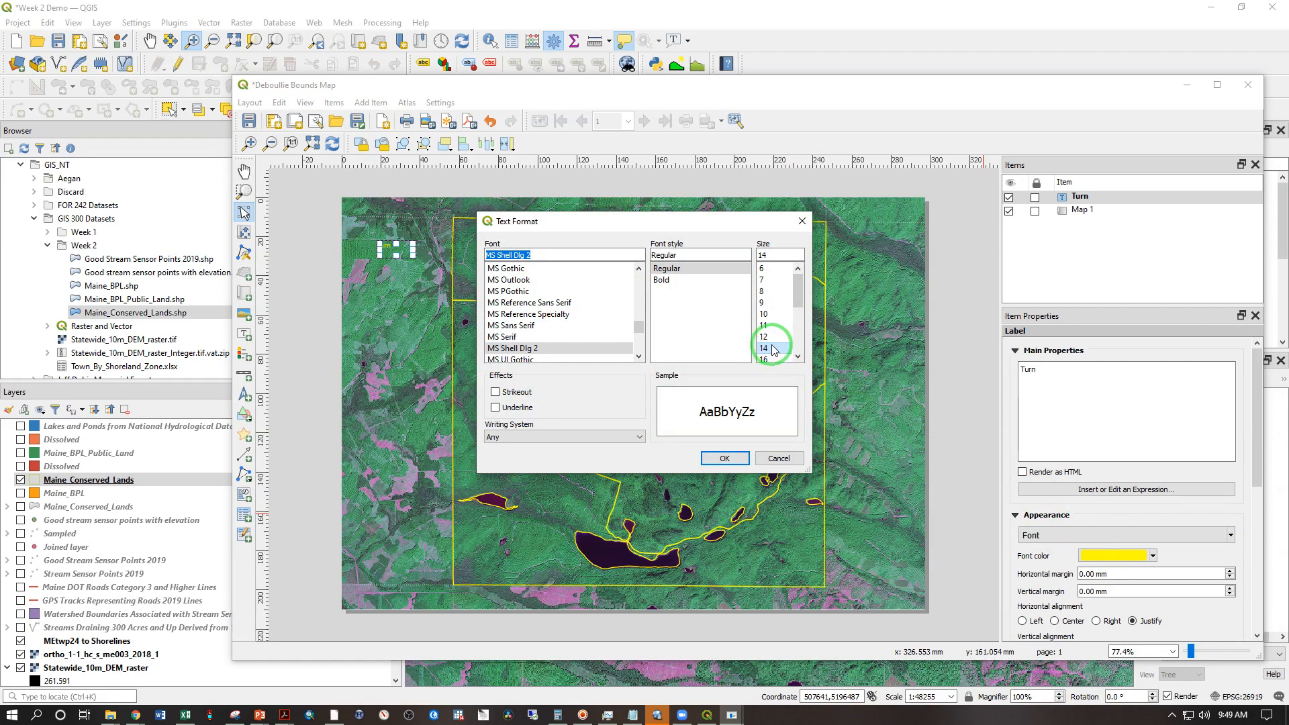
click(724, 459)
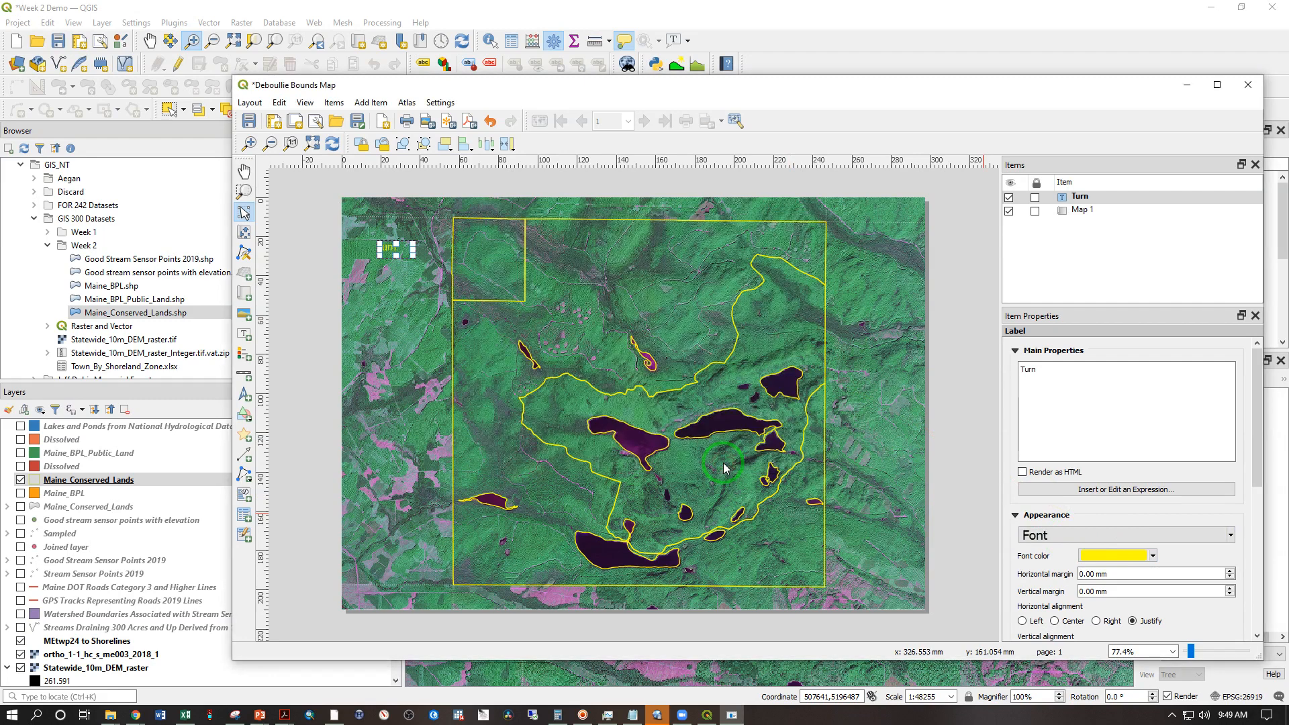
click(341, 295)
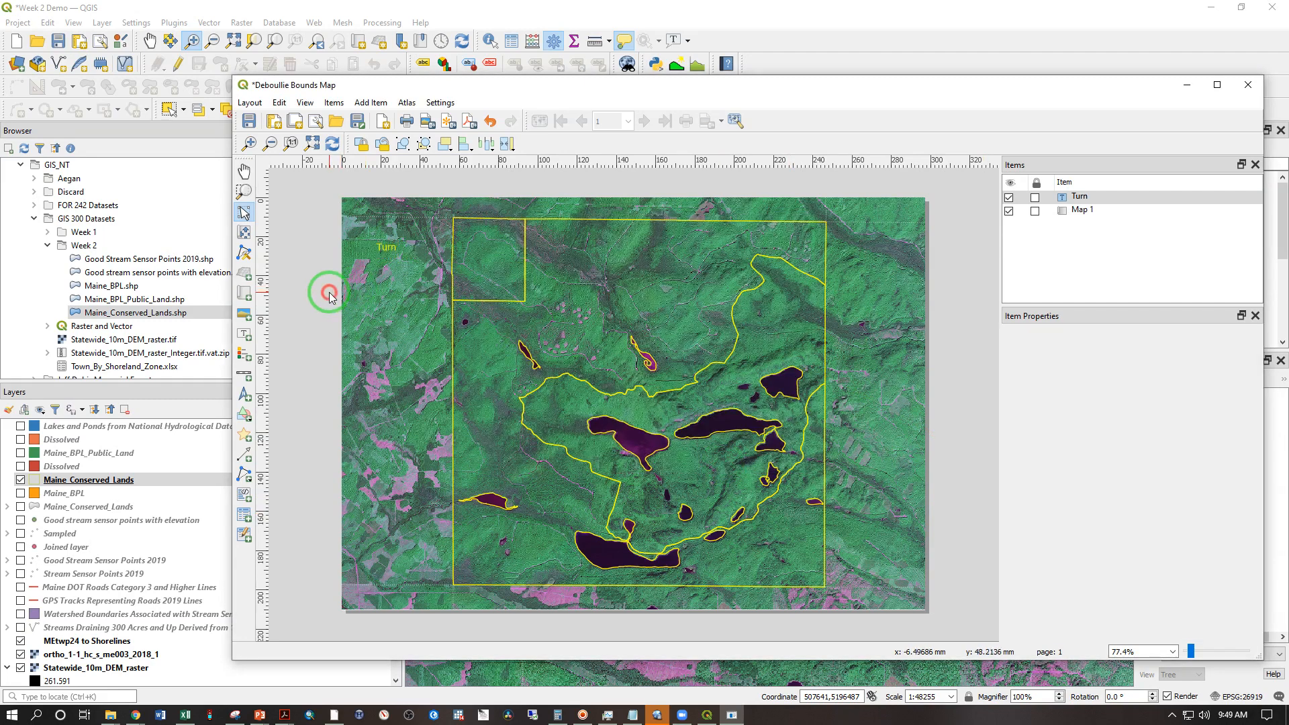
Move the "Turn" label close to the western boundary line beside the small northwest square
click(387, 252)
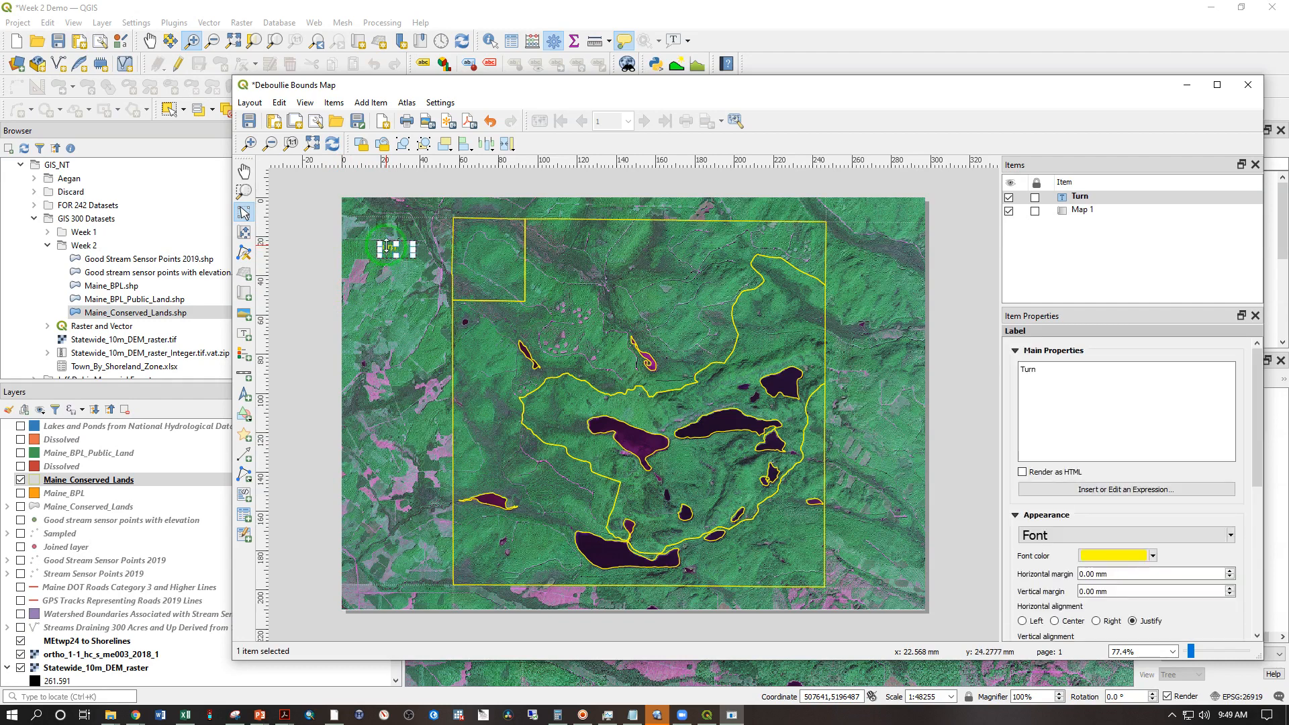
drag(397, 250, 439, 261)
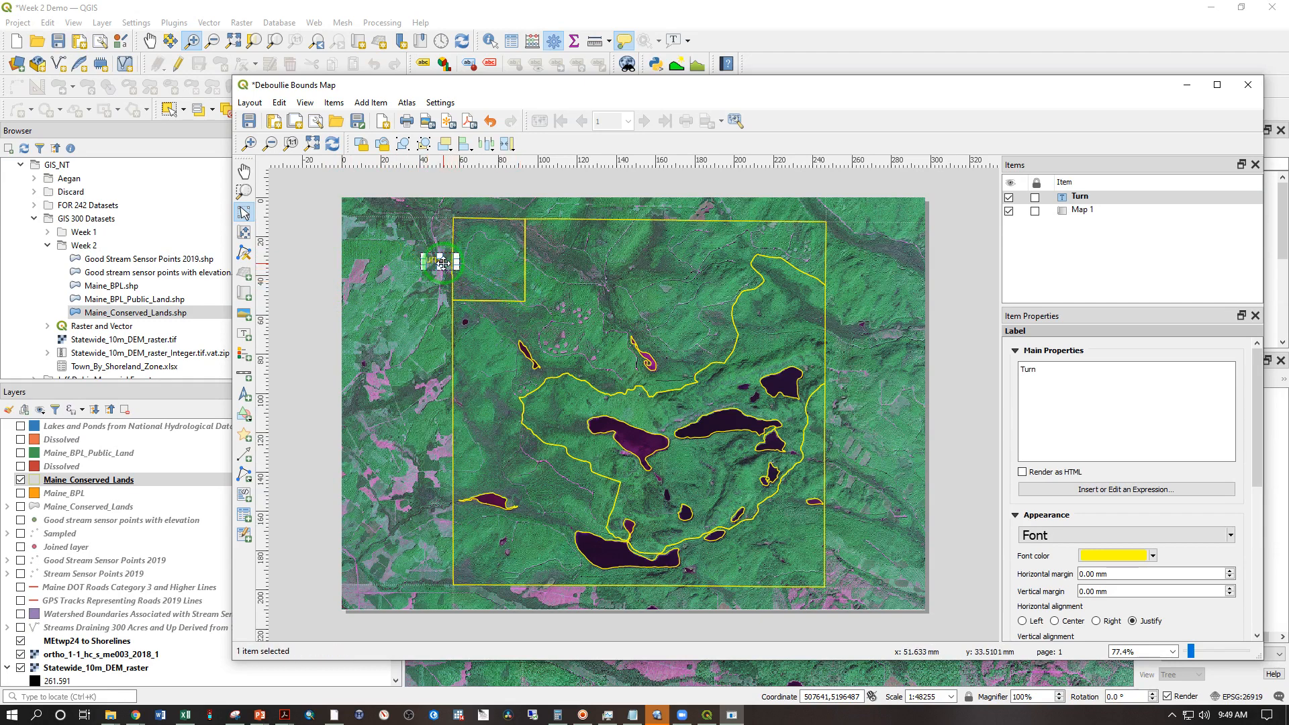
drag(445, 265, 444, 267)
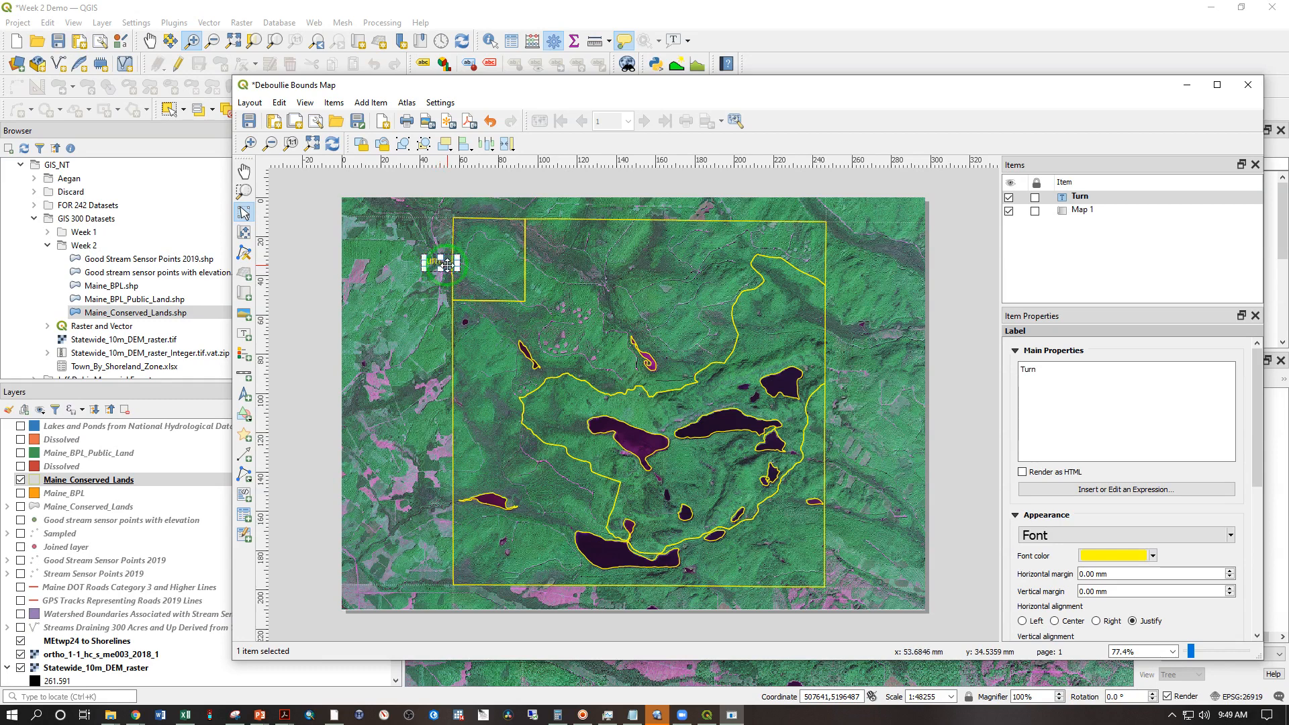
drag(447, 266, 429, 262)
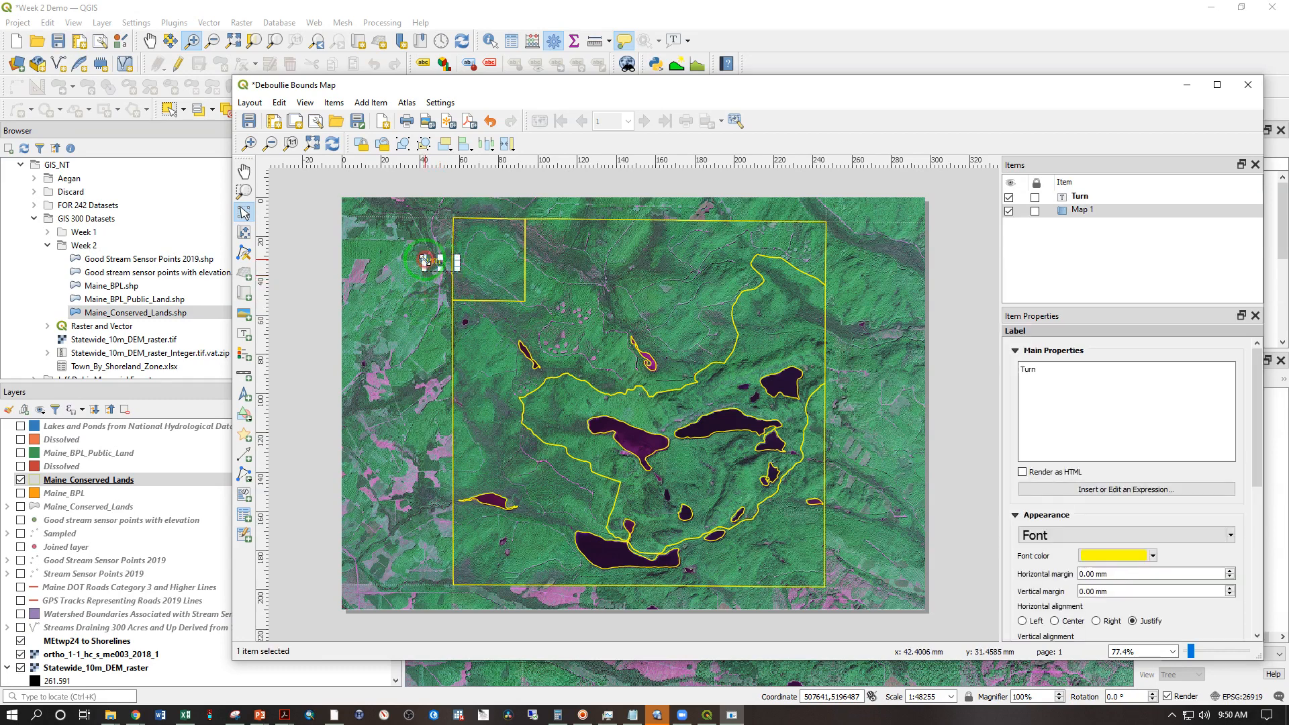
click(311, 282)
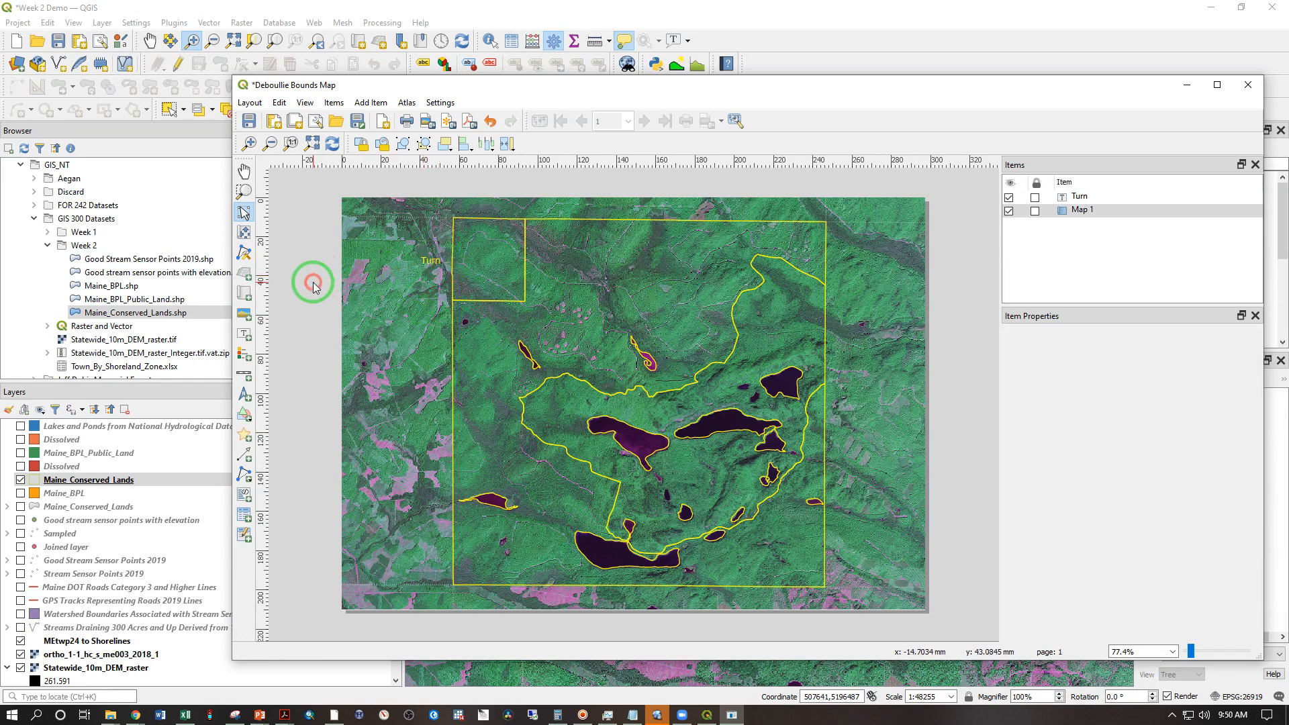
Narrow the "Turn" label's frame from its east side to fit the text closely, then deselect it
click(1080, 196)
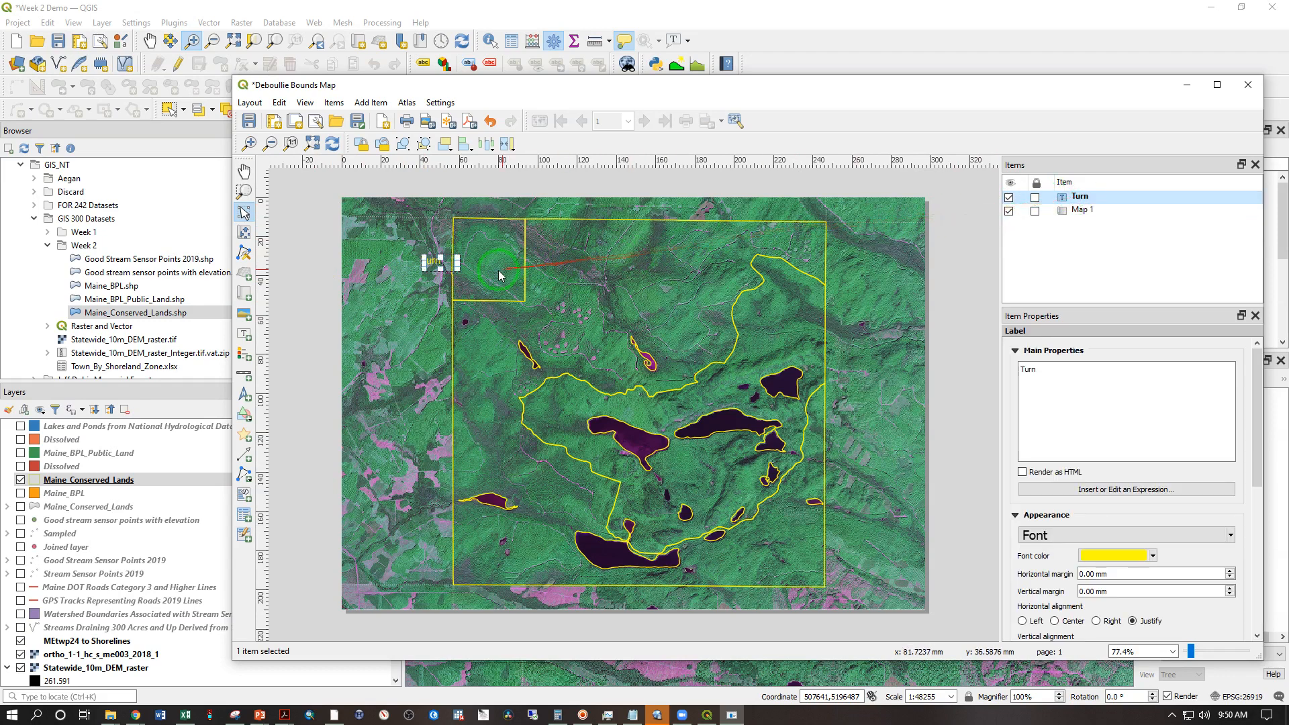
drag(461, 268, 446, 268)
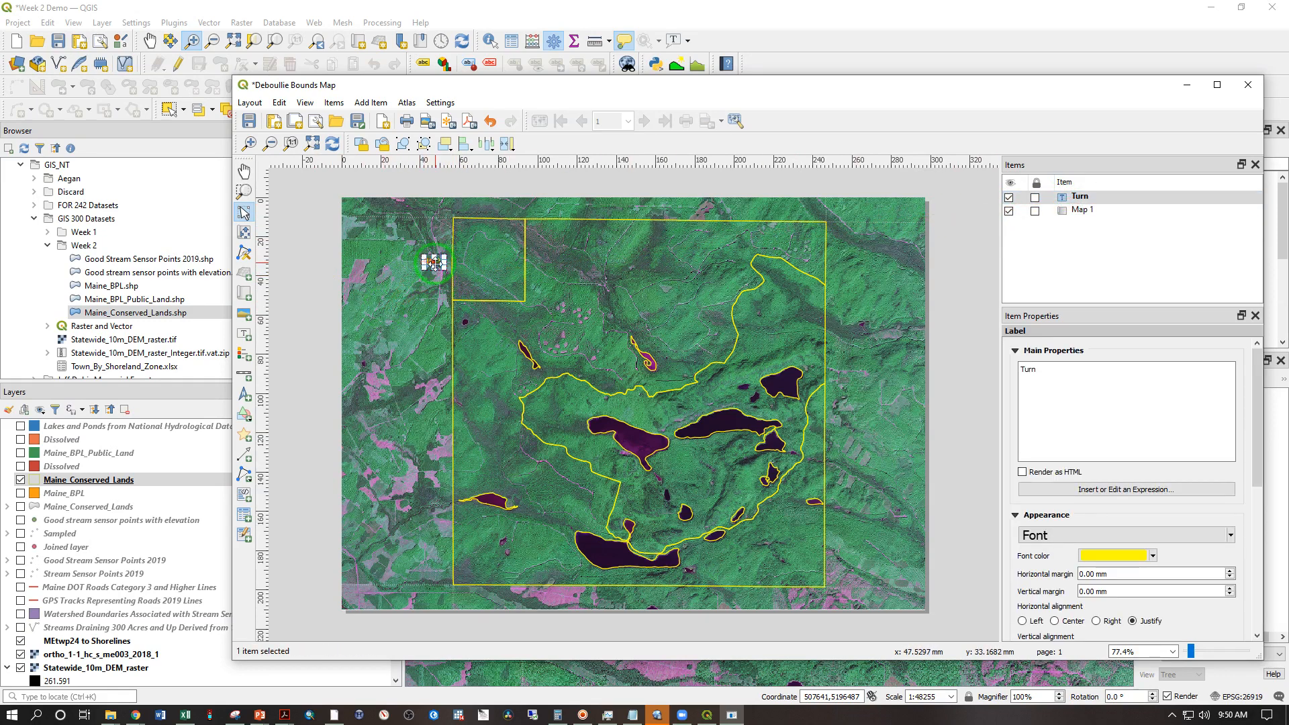
click(302, 296)
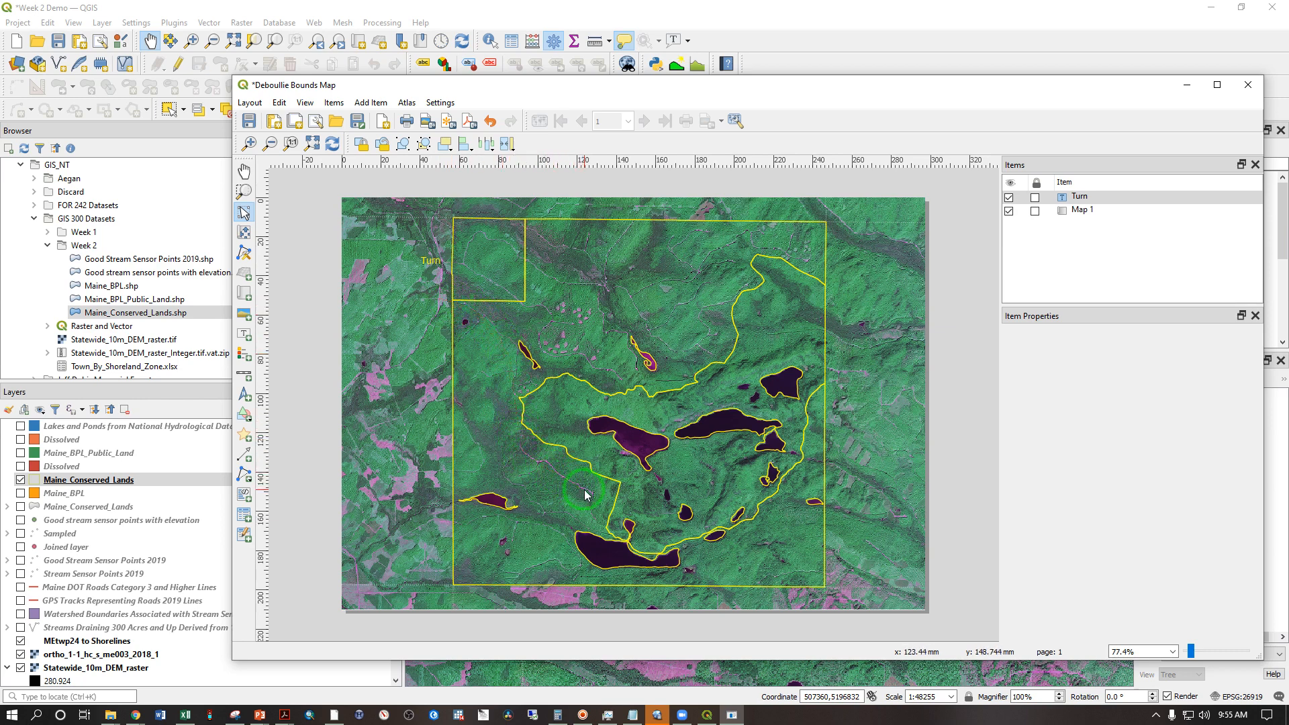
Duplicate the "Turn" label and place the copy directly below the original, just outside the western boundary line
click(434, 265)
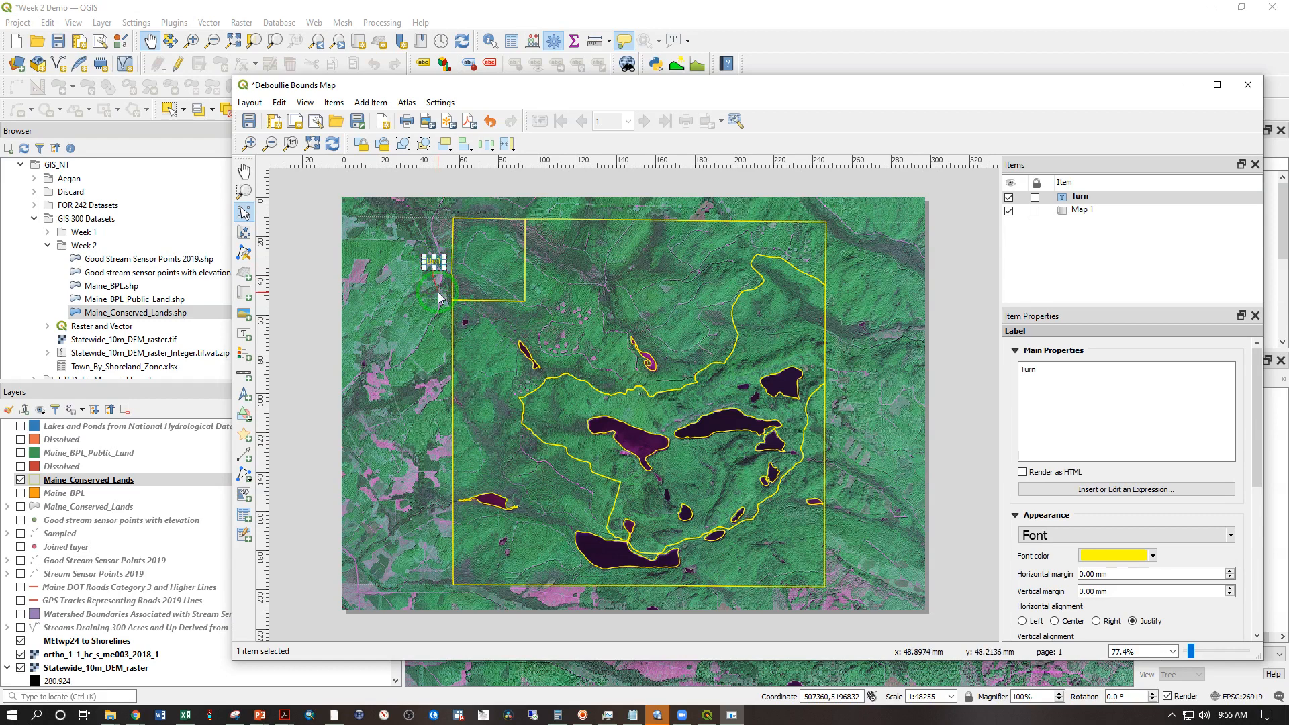
key(ctrl+v)
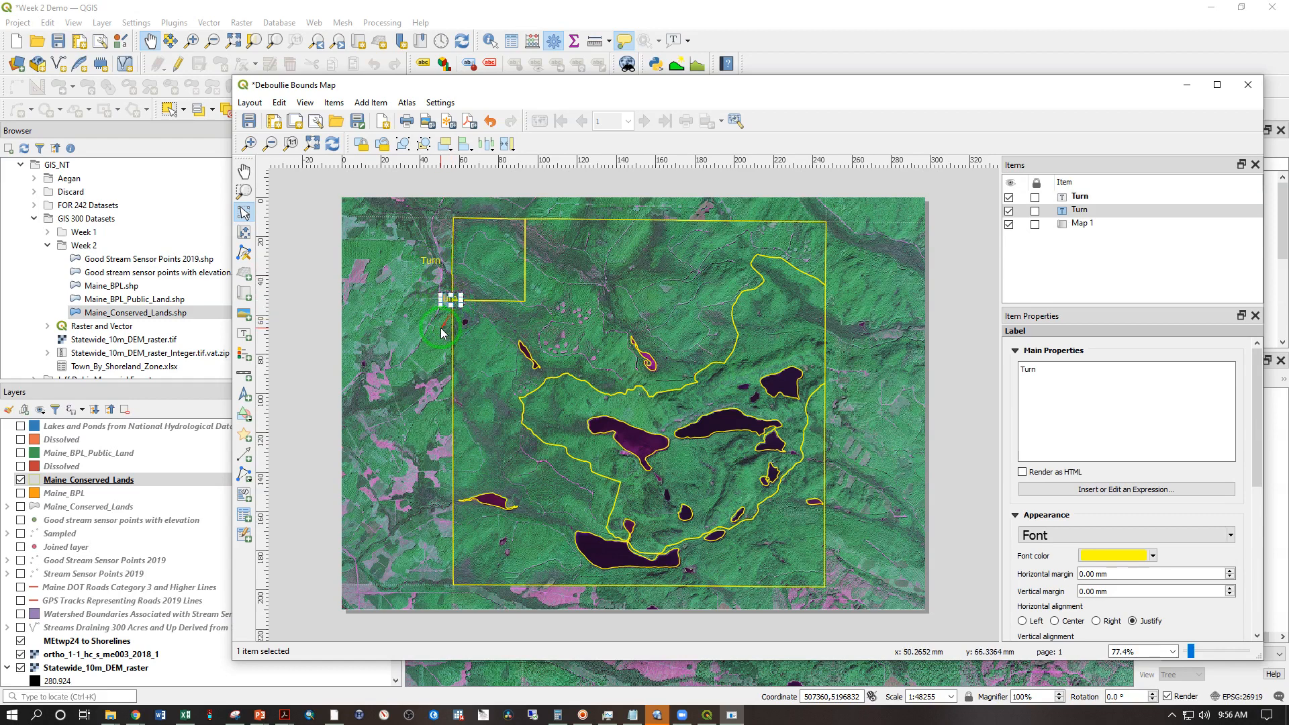
click(442, 306)
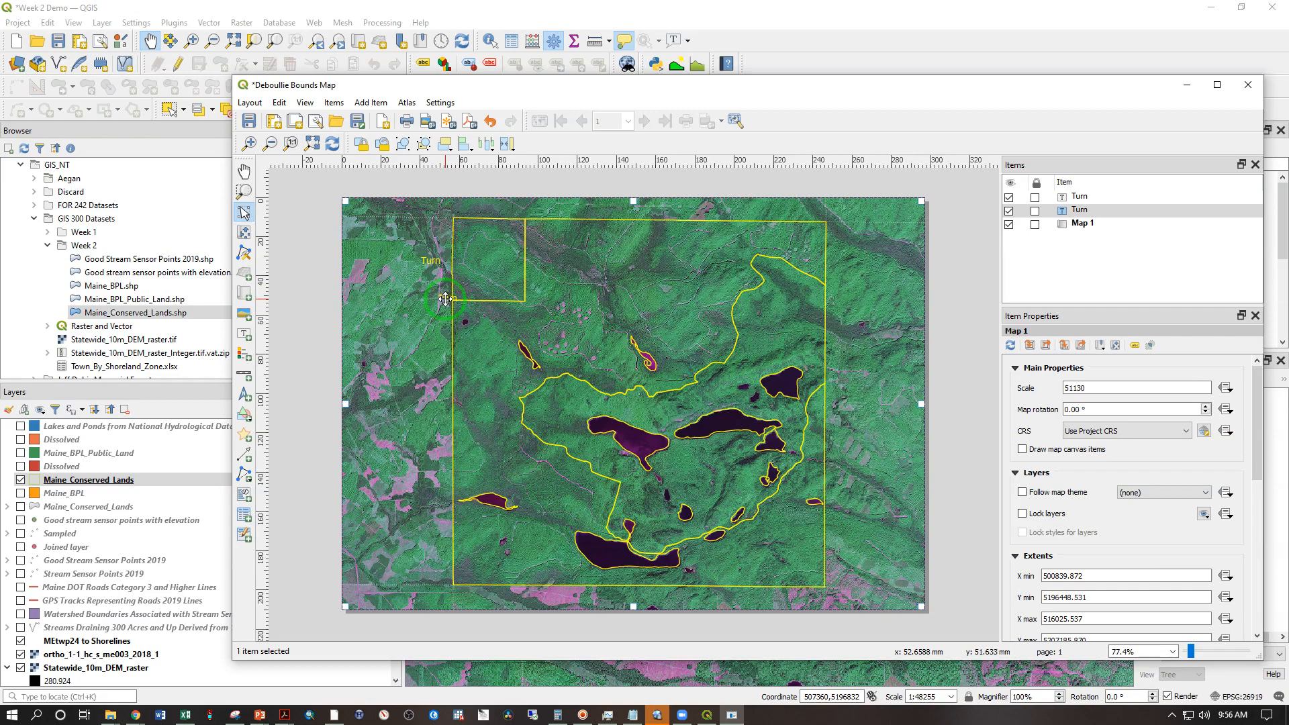
scroll(437, 298, up, 4)
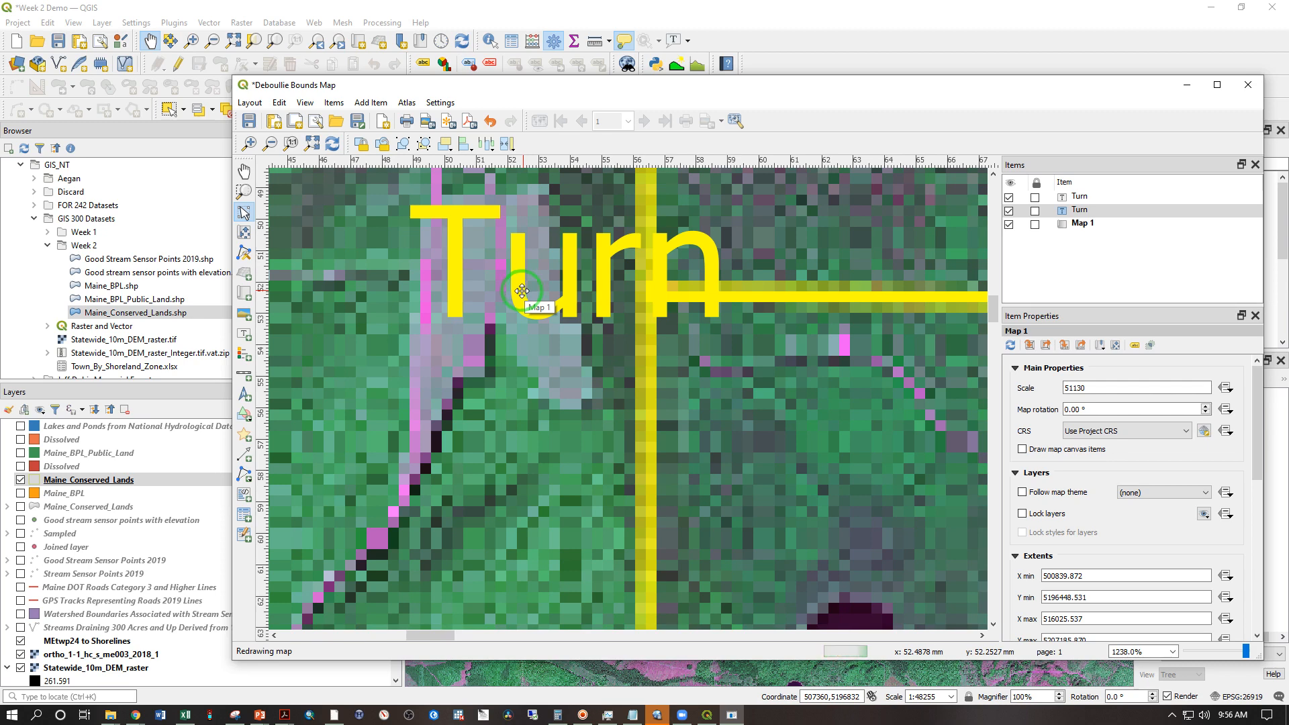
scroll(524, 290, down, 1)
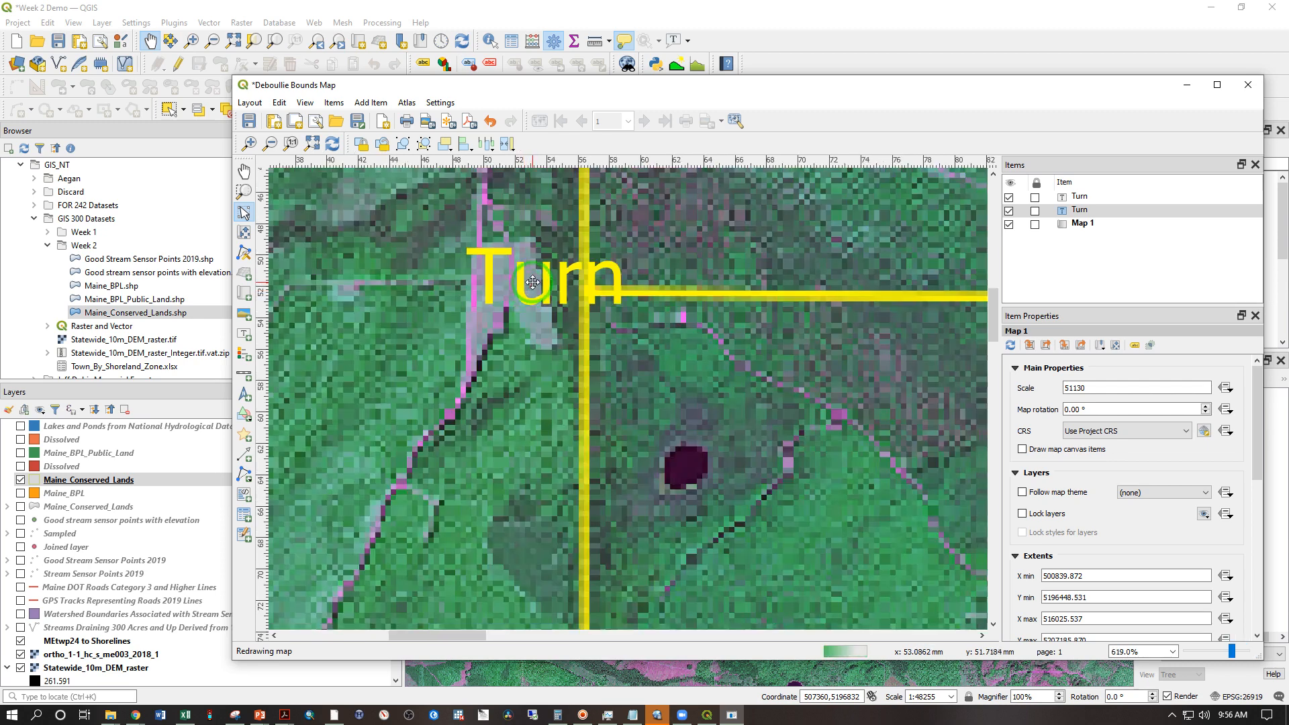
drag(533, 282, 418, 281)
scroll(417, 285, down, 3)
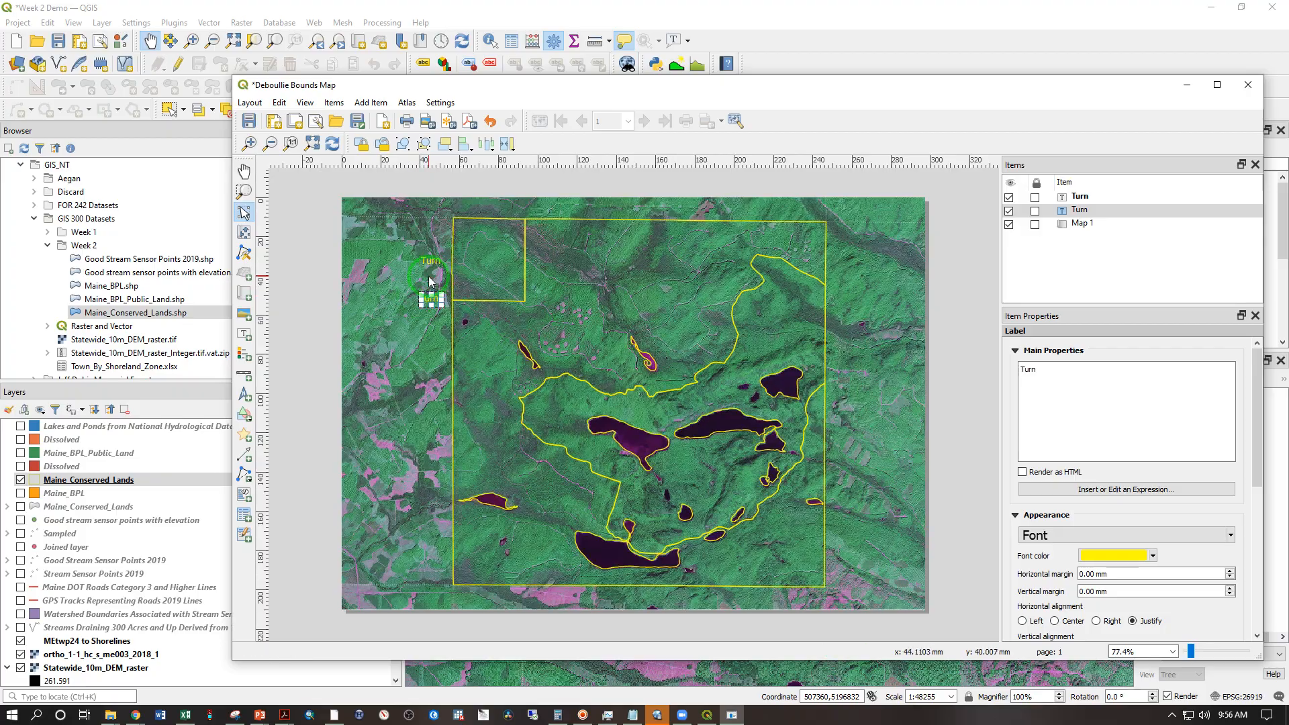
Switch to deboullie-guide.pdf in the browser and examine the map's roads and ponds within the Deboullie boundary
key(alt+Tab)
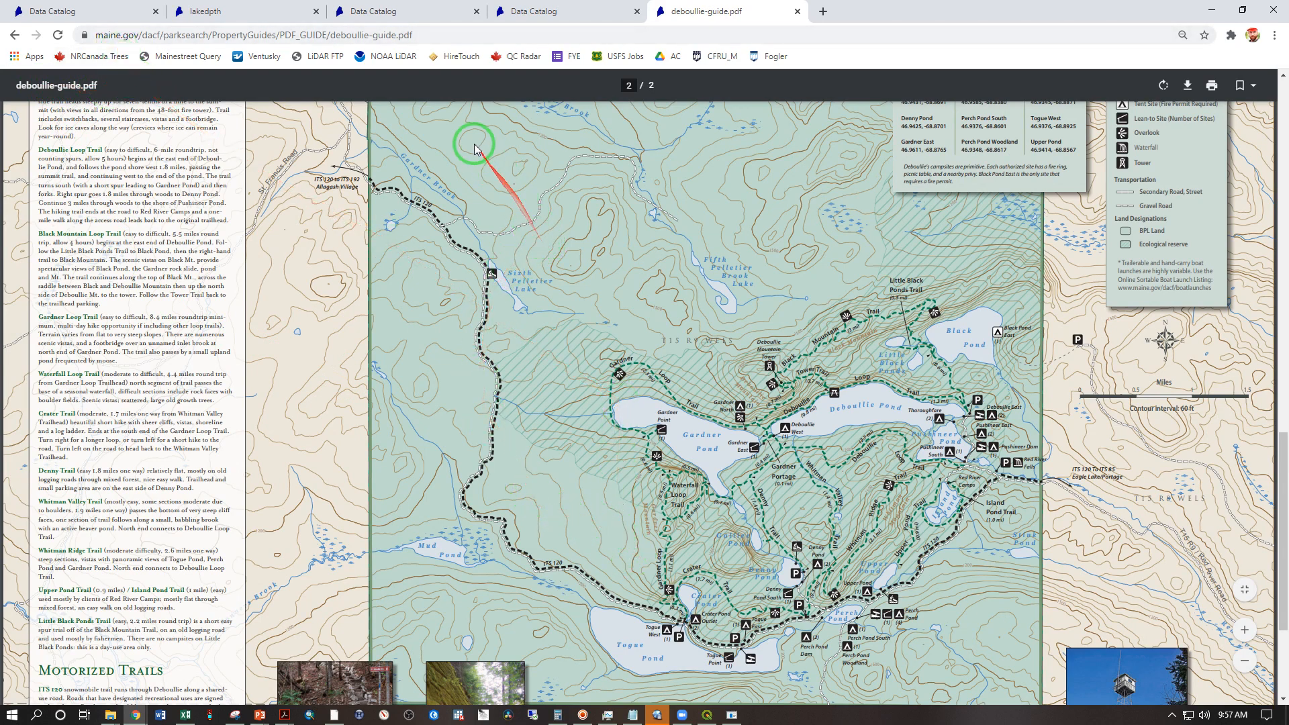
scroll(456, 134, up, 1)
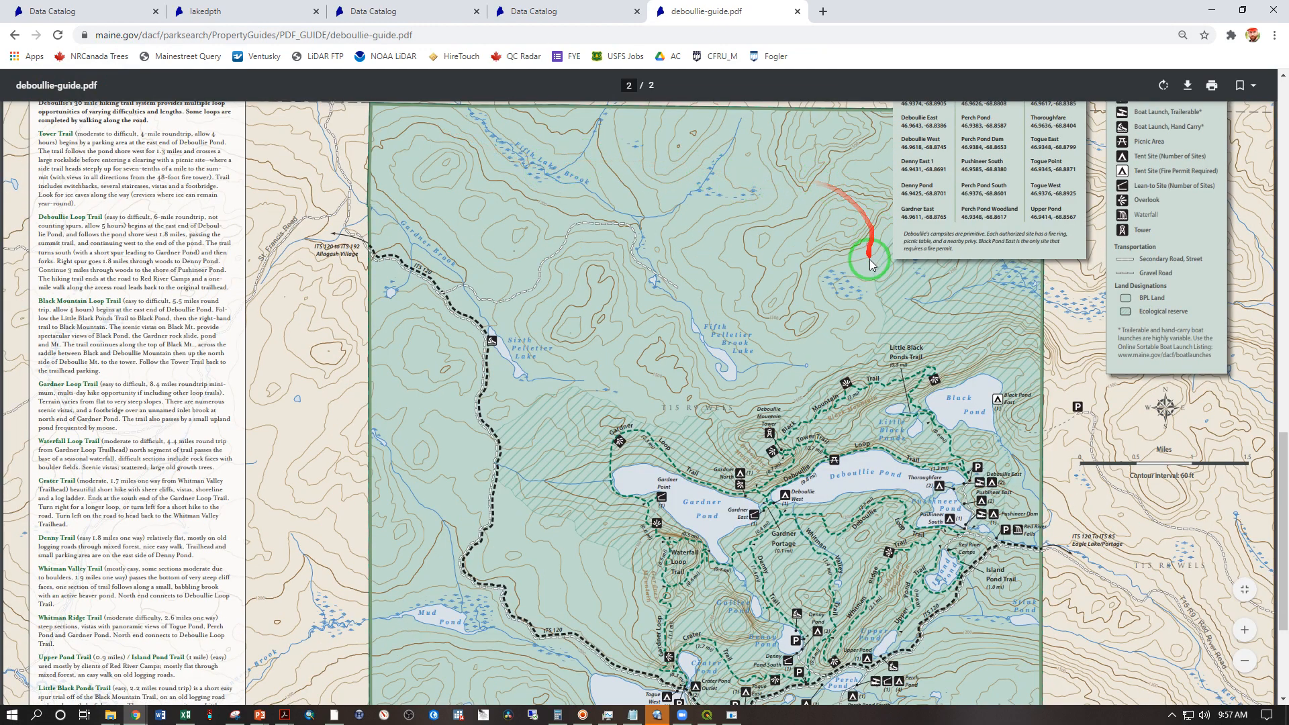
scroll(731, 315, down, 1)
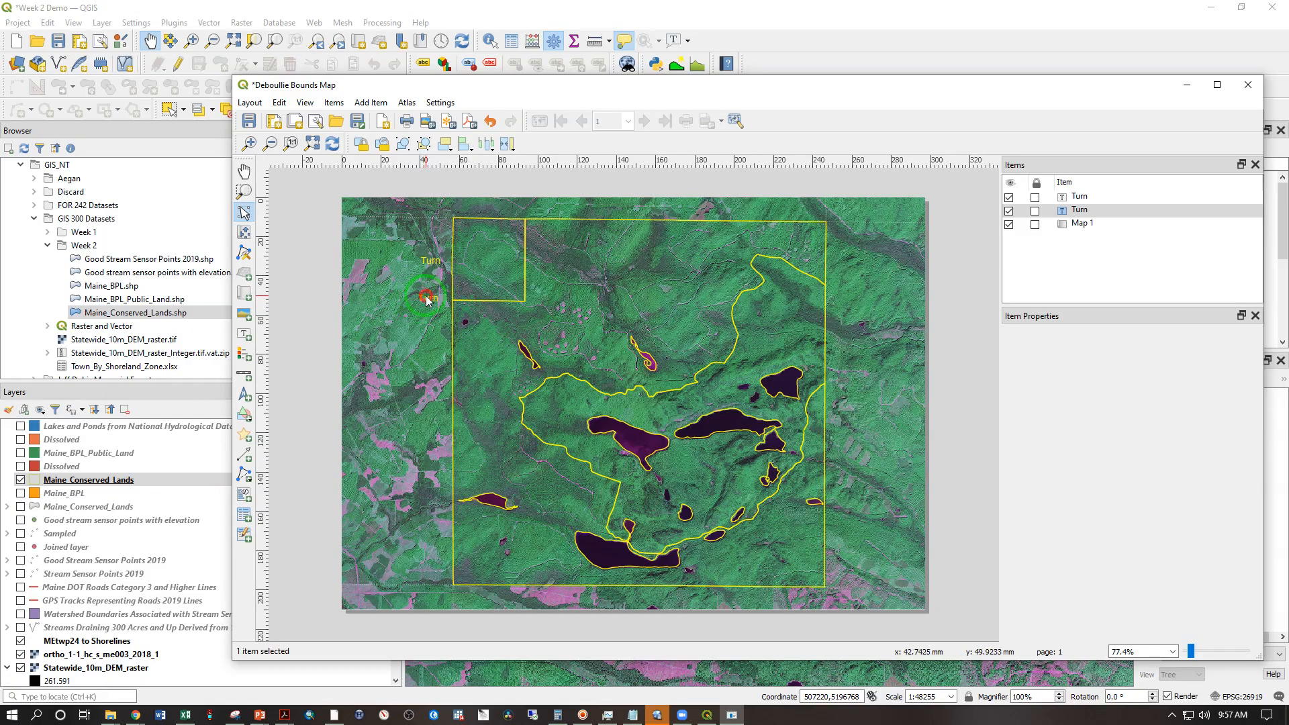
Change the lower "Turn" label's text to "Turn for" and "Togue Pond" on two lines, and enlarge its frame to show all of it
click(427, 299)
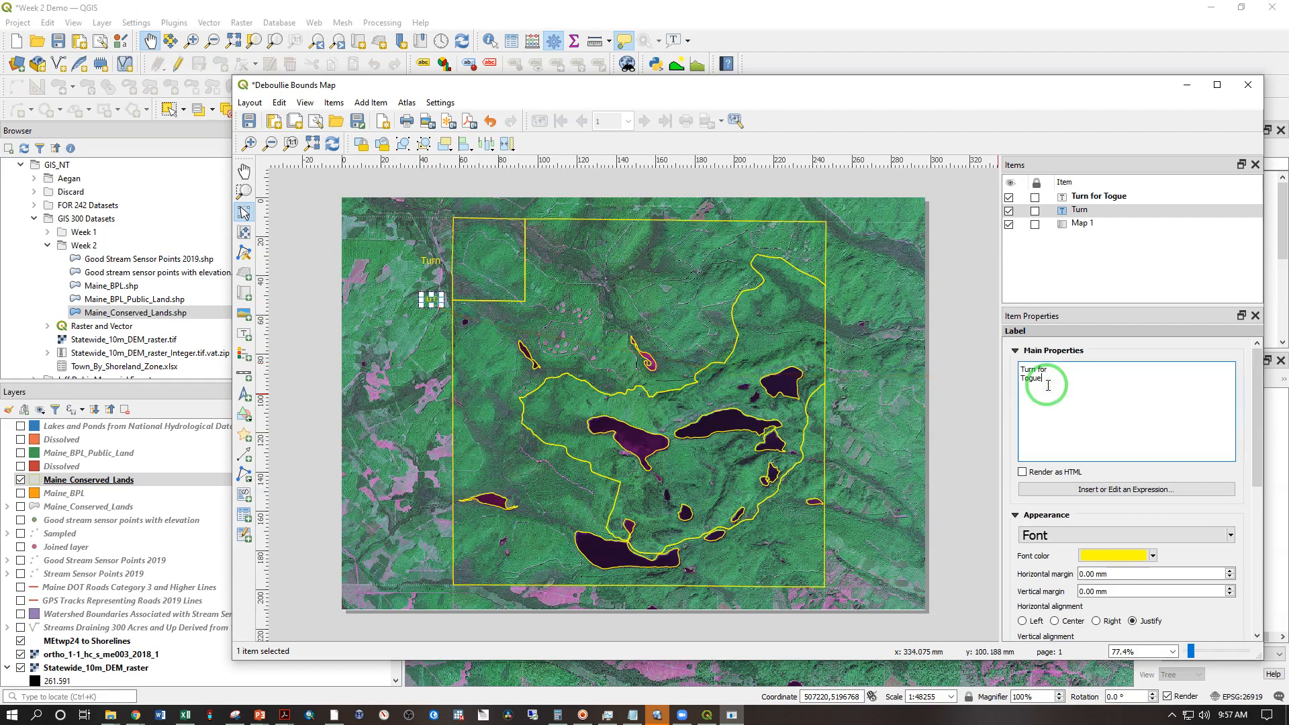
click(914, 412)
click(425, 300)
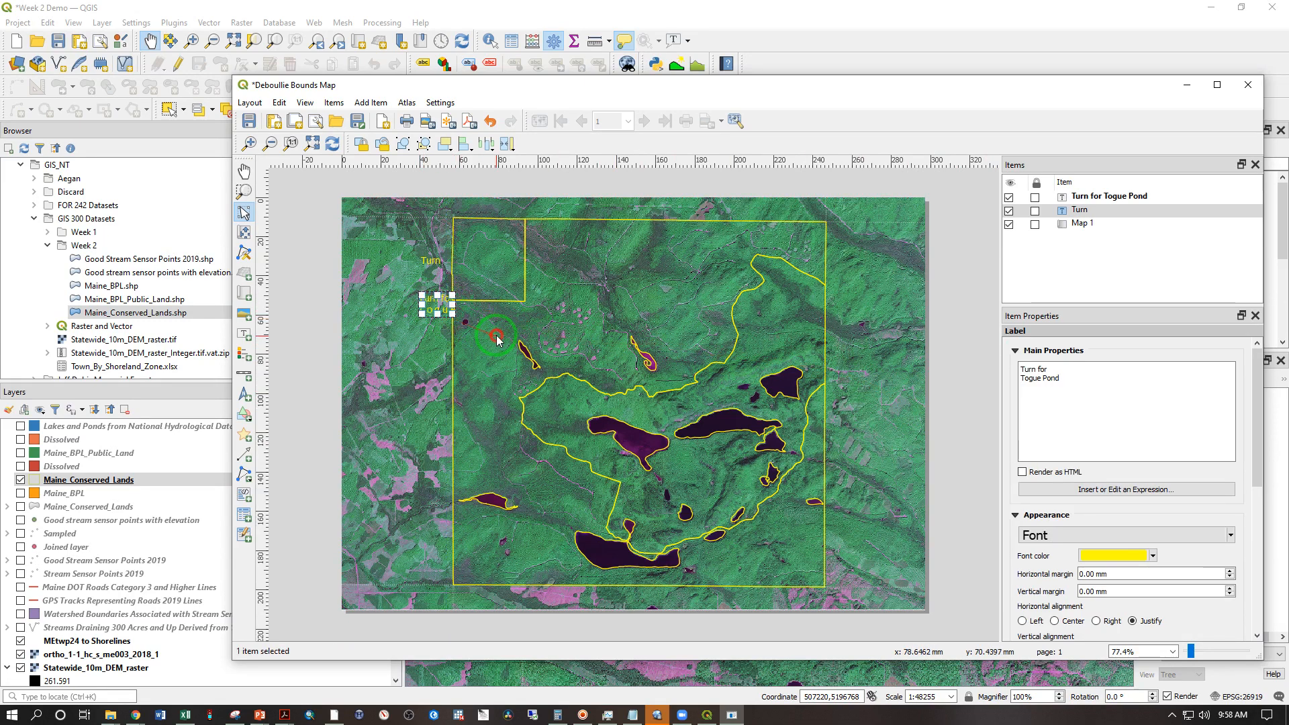
click(456, 319)
click(444, 310)
drag(454, 314, 469, 324)
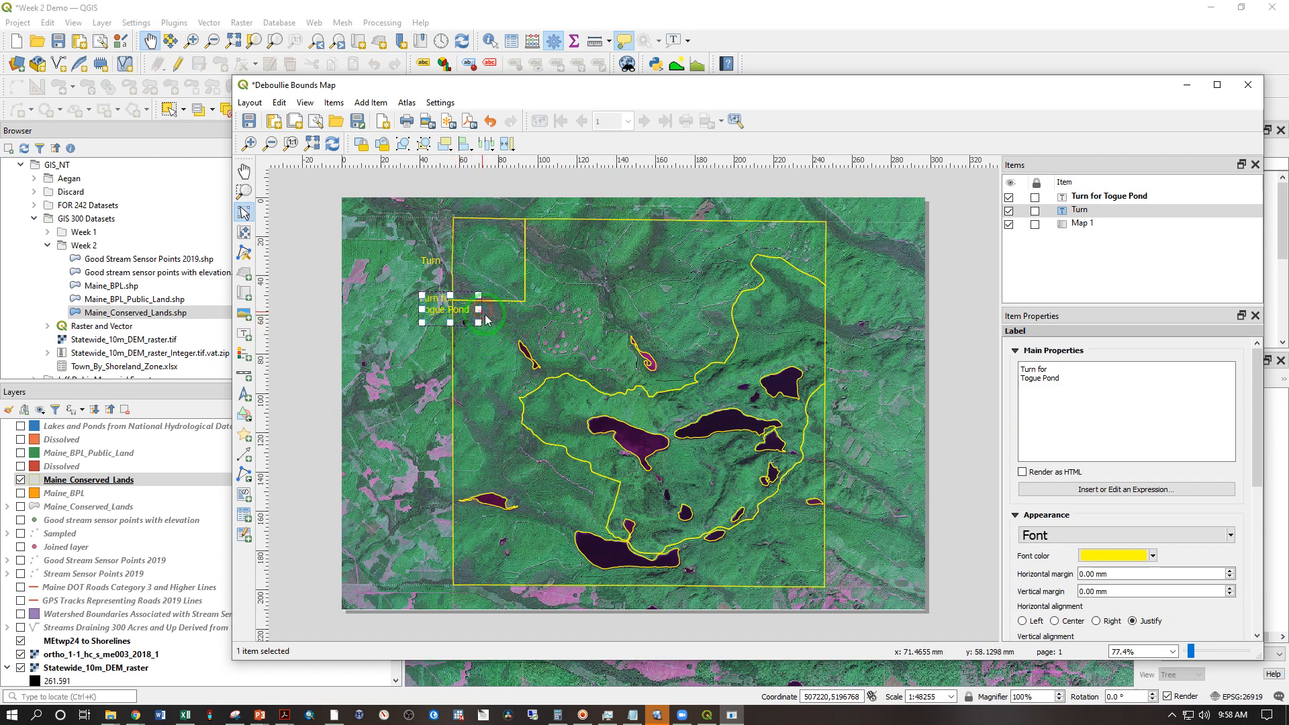
click(452, 322)
click(438, 313)
scroll(436, 316, up, 4)
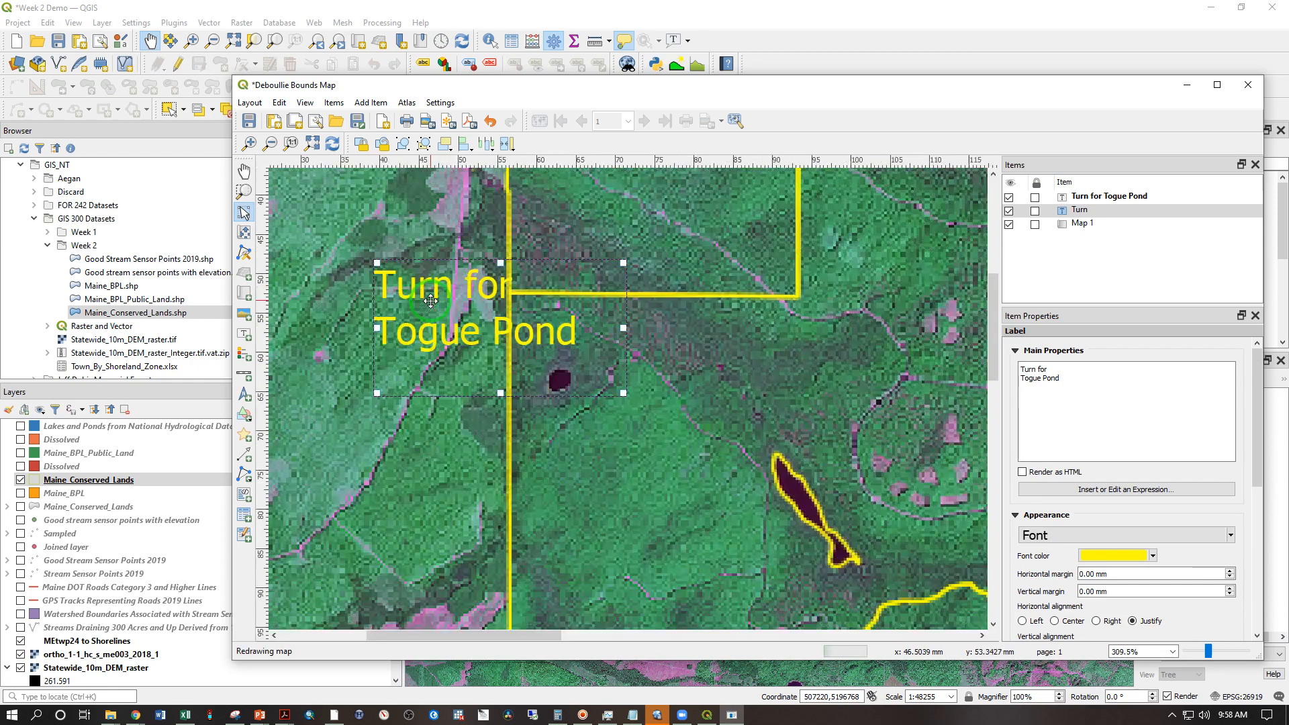
scroll(456, 268, down, 1)
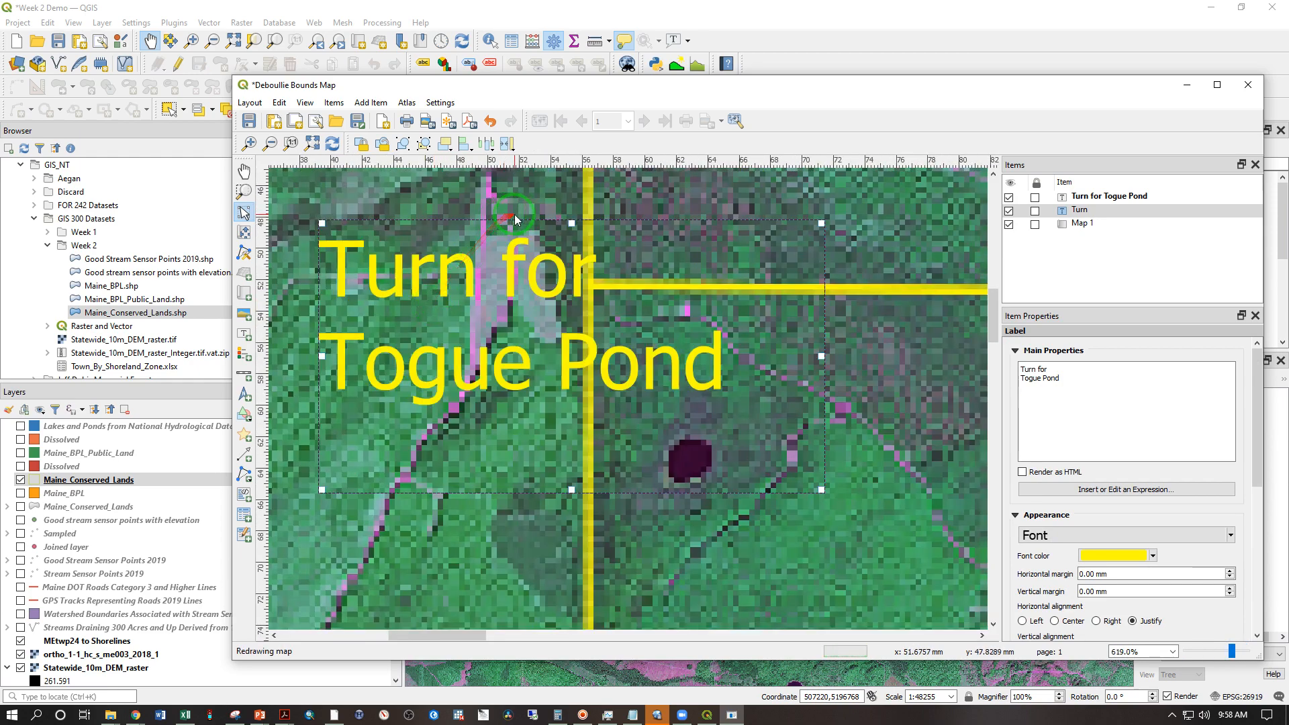
drag(515, 219, 496, 219)
click(489, 249)
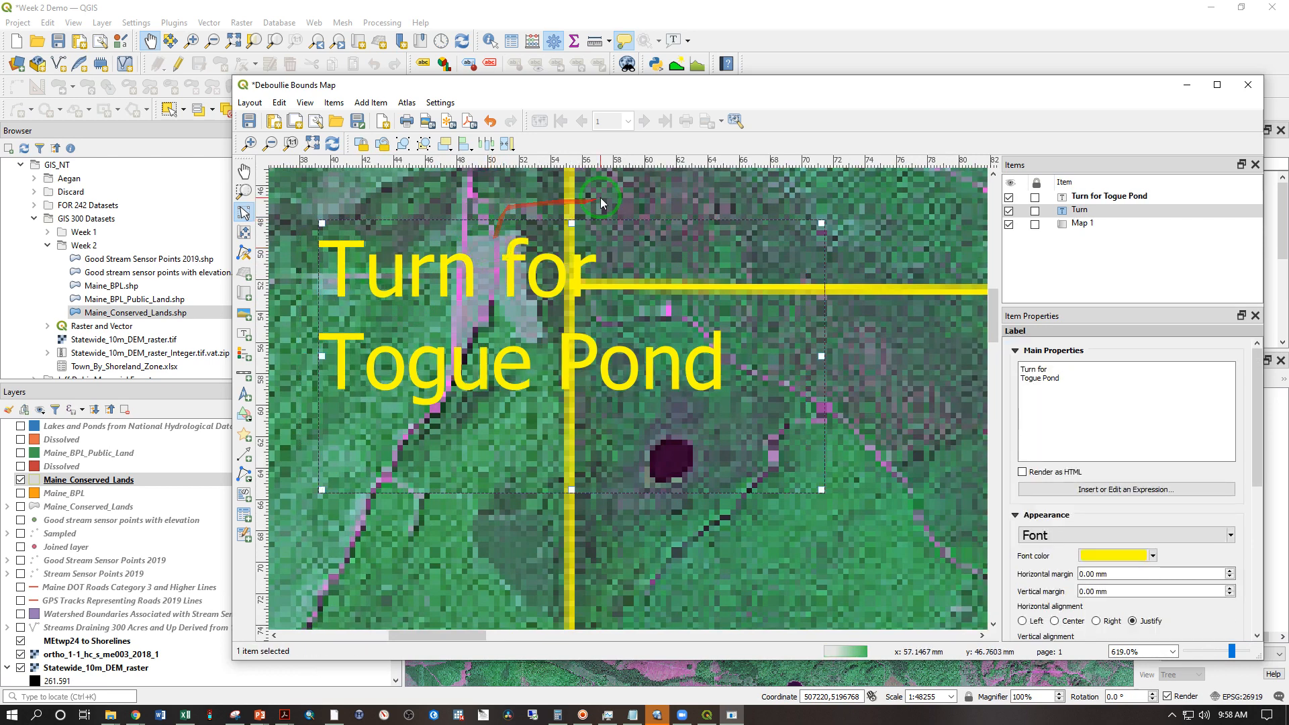
key(ctrl+z)
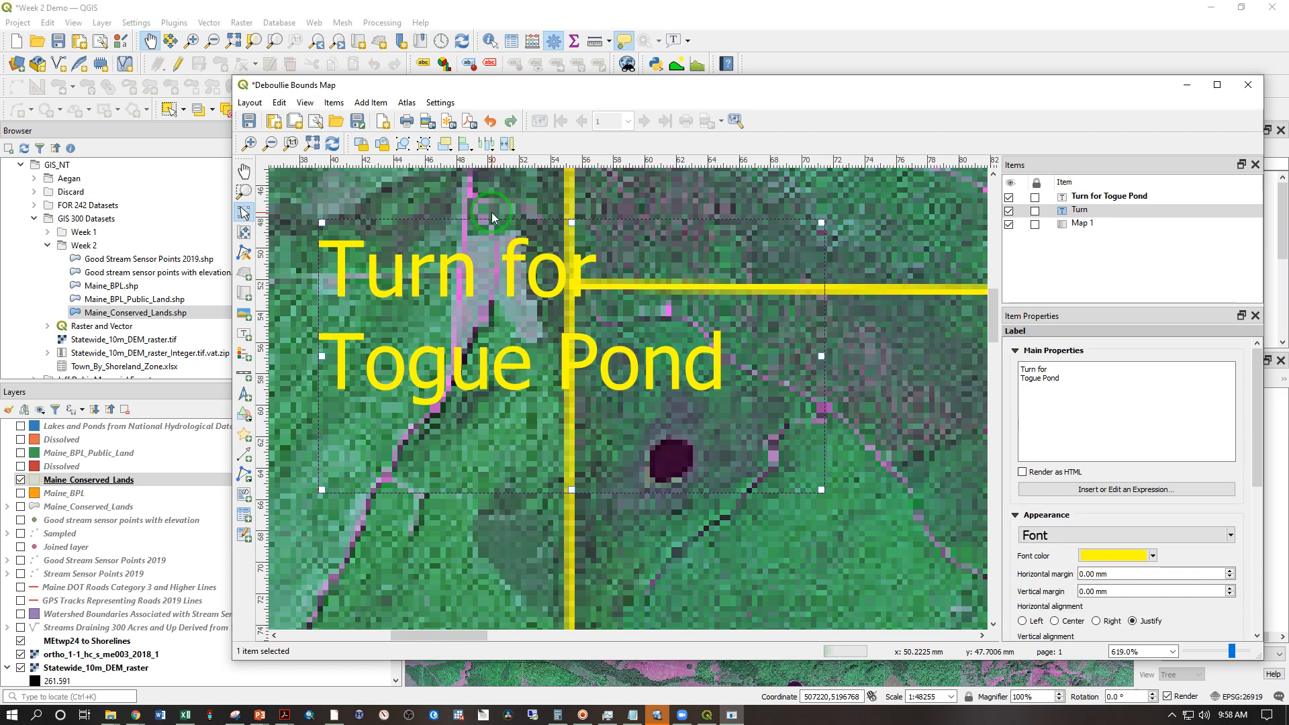
drag(492, 212, 511, 213)
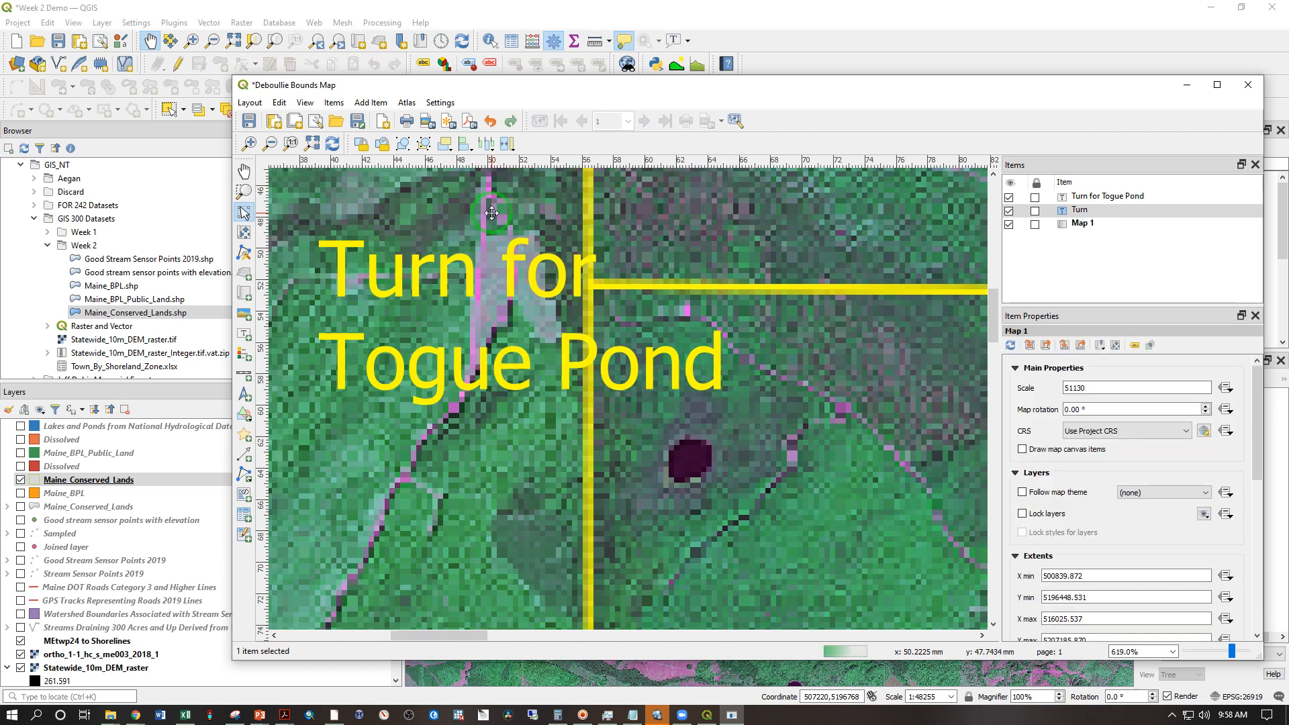
Move the "Turn for Togue Pond" label so its text ends just west of the western boundary line, beside the small square's southwest corner
click(458, 271)
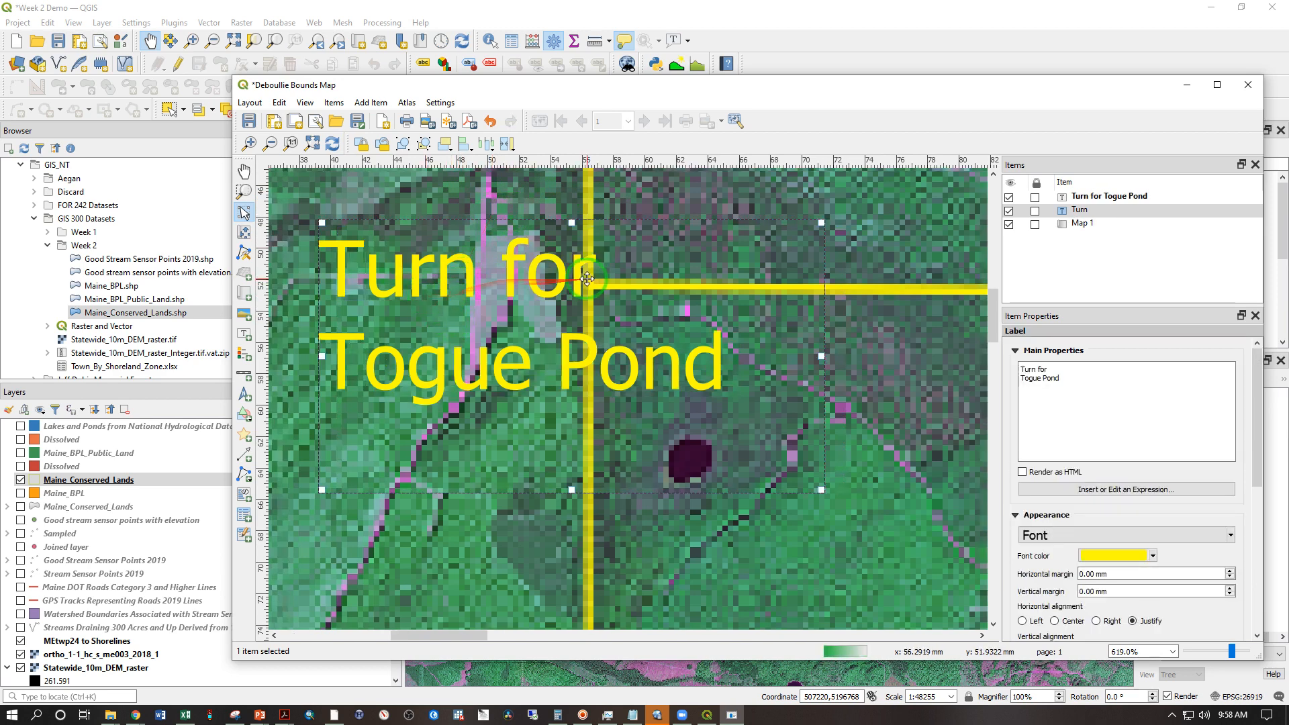
drag(575, 278, 481, 264)
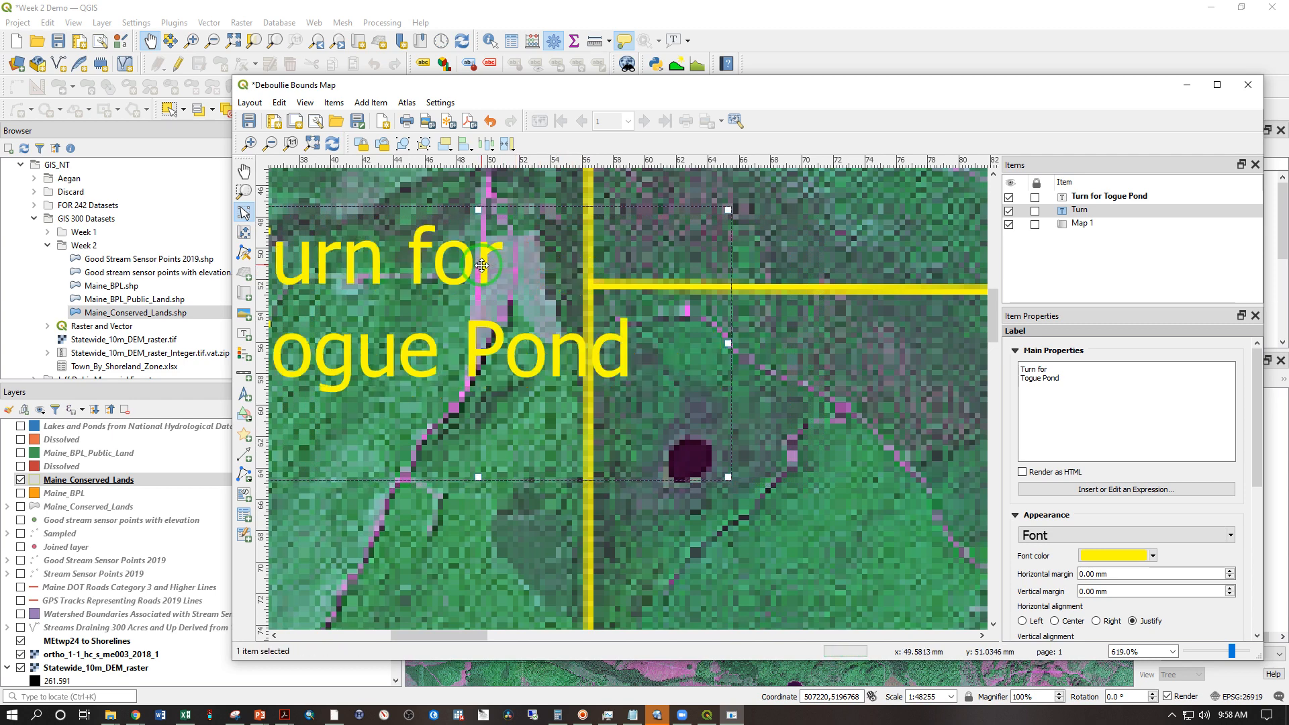
click(856, 231)
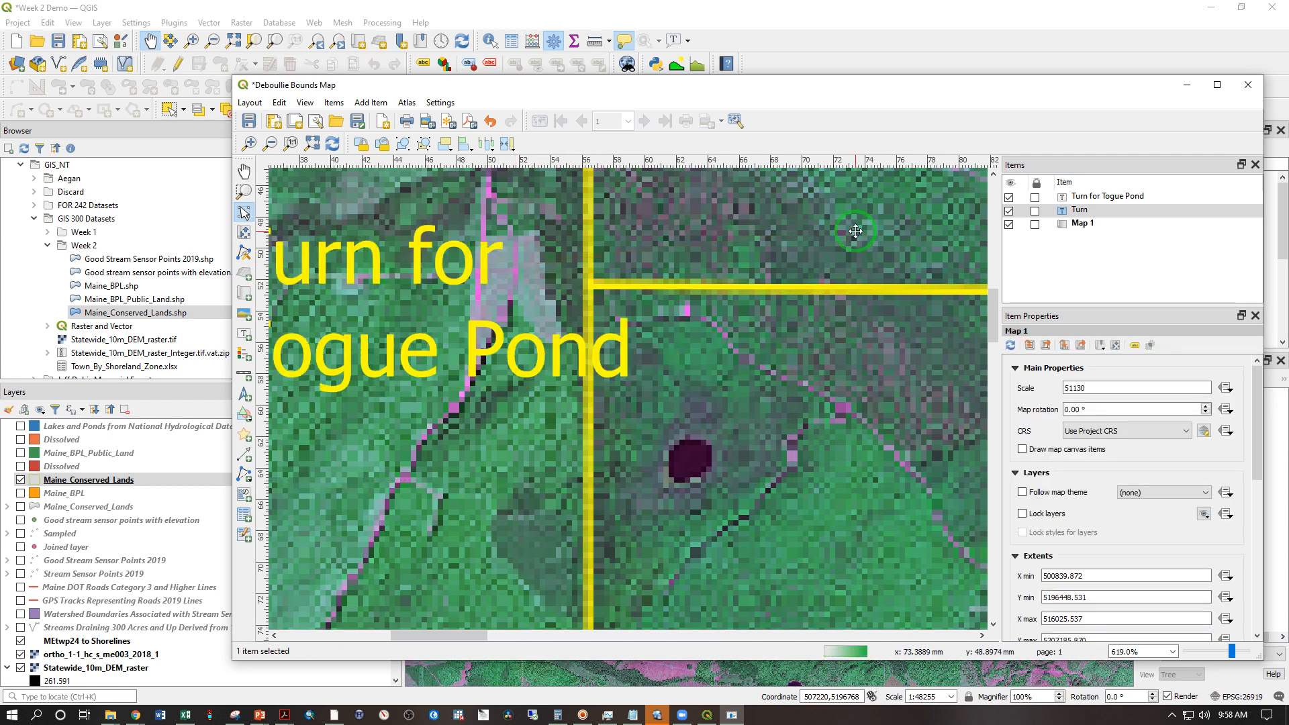
click(1080, 225)
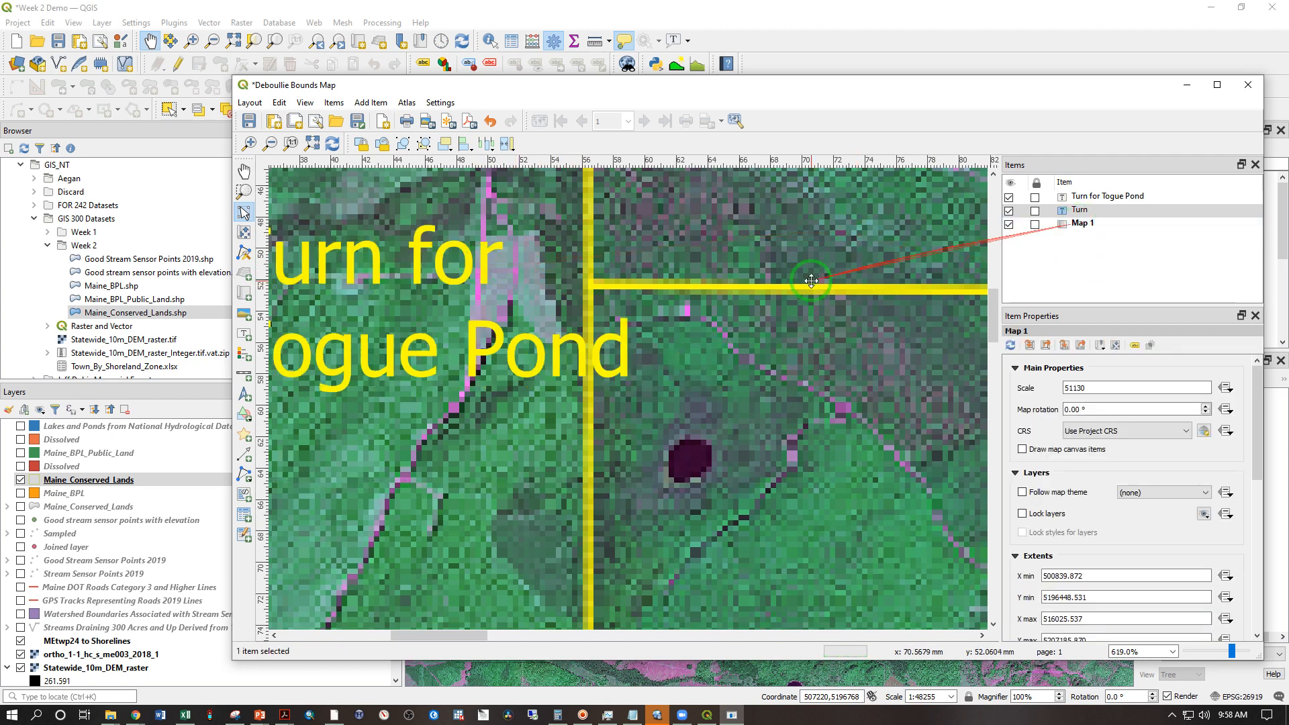
click(428, 296)
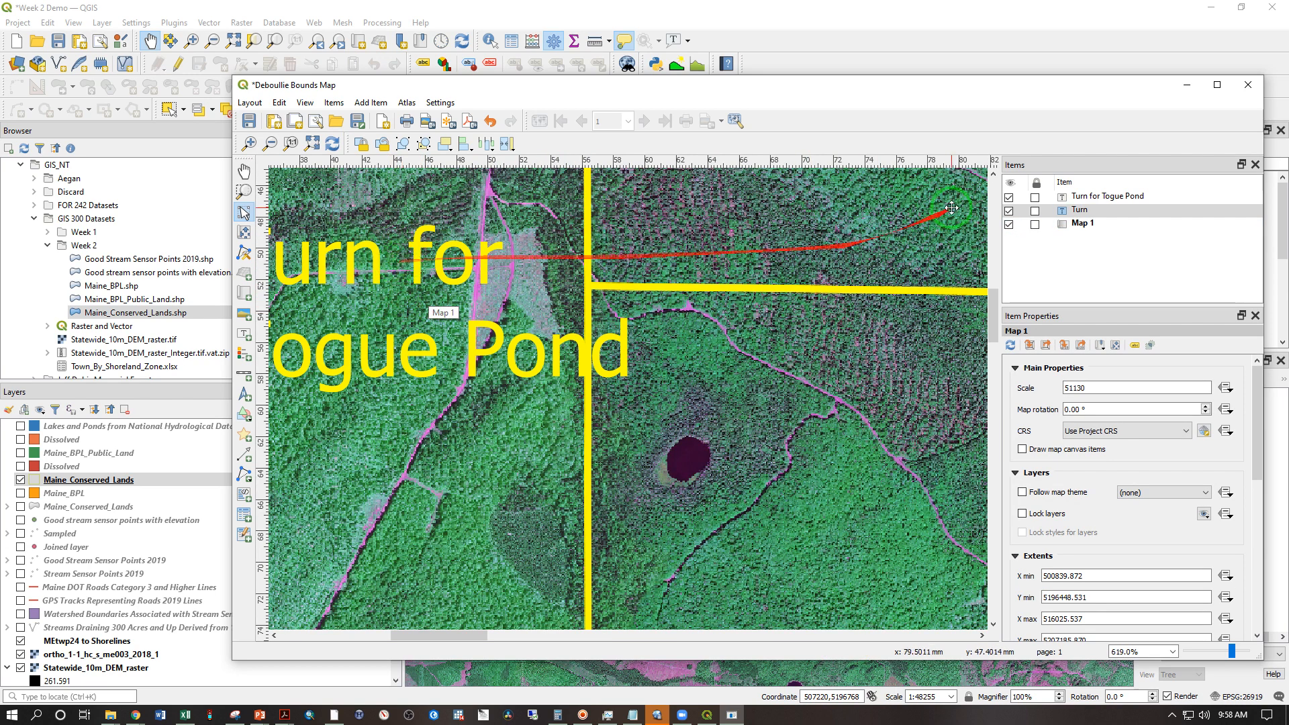
click(436, 263)
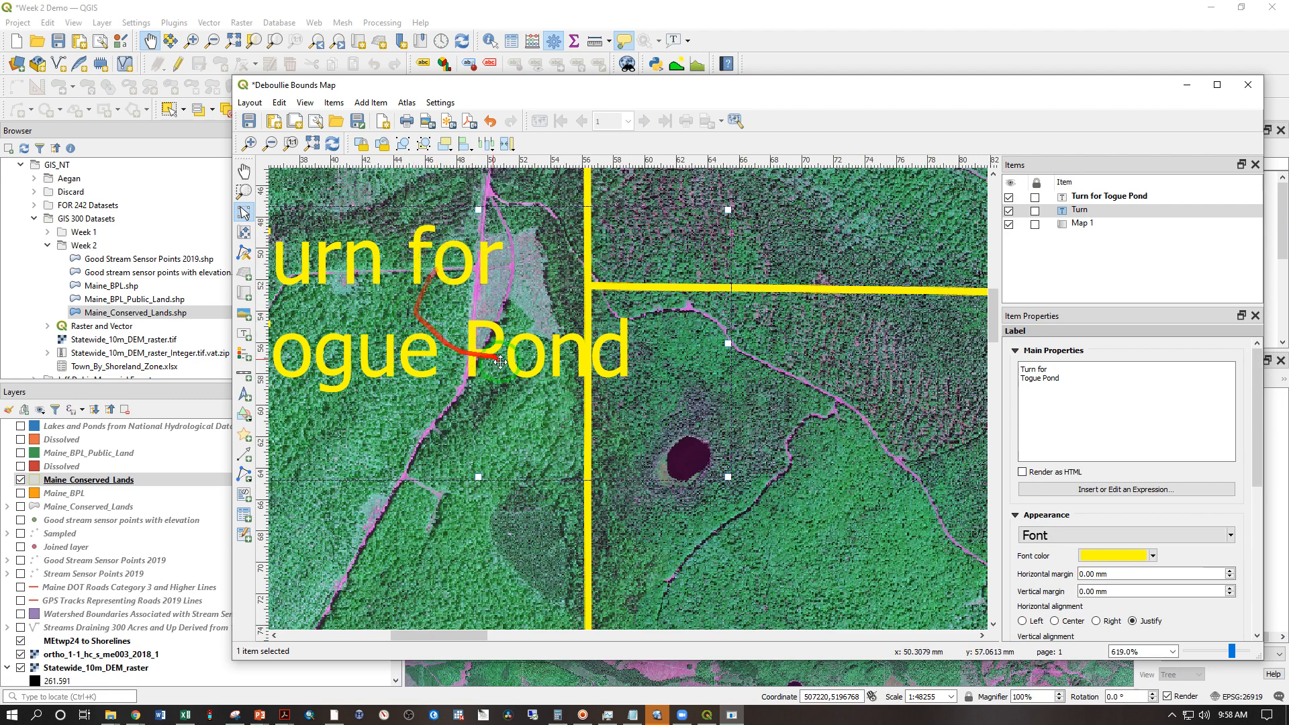
drag(451, 276, 422, 217)
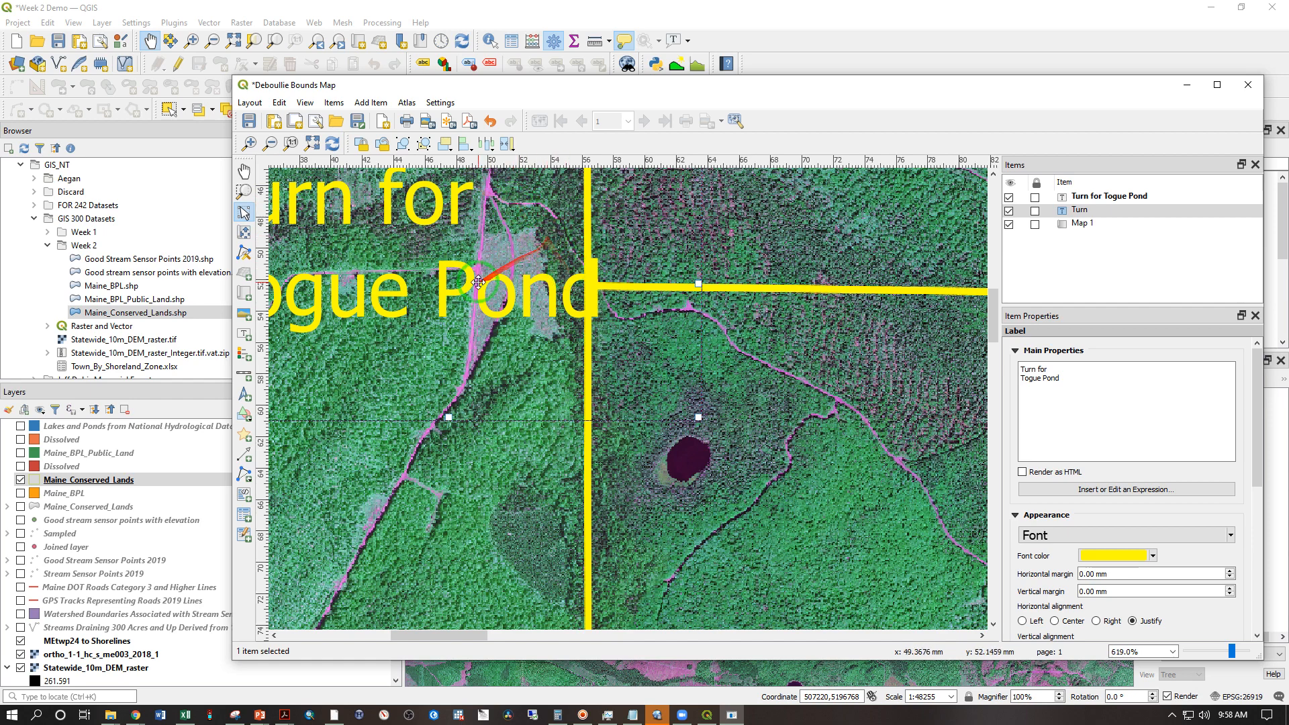
drag(501, 281, 479, 284)
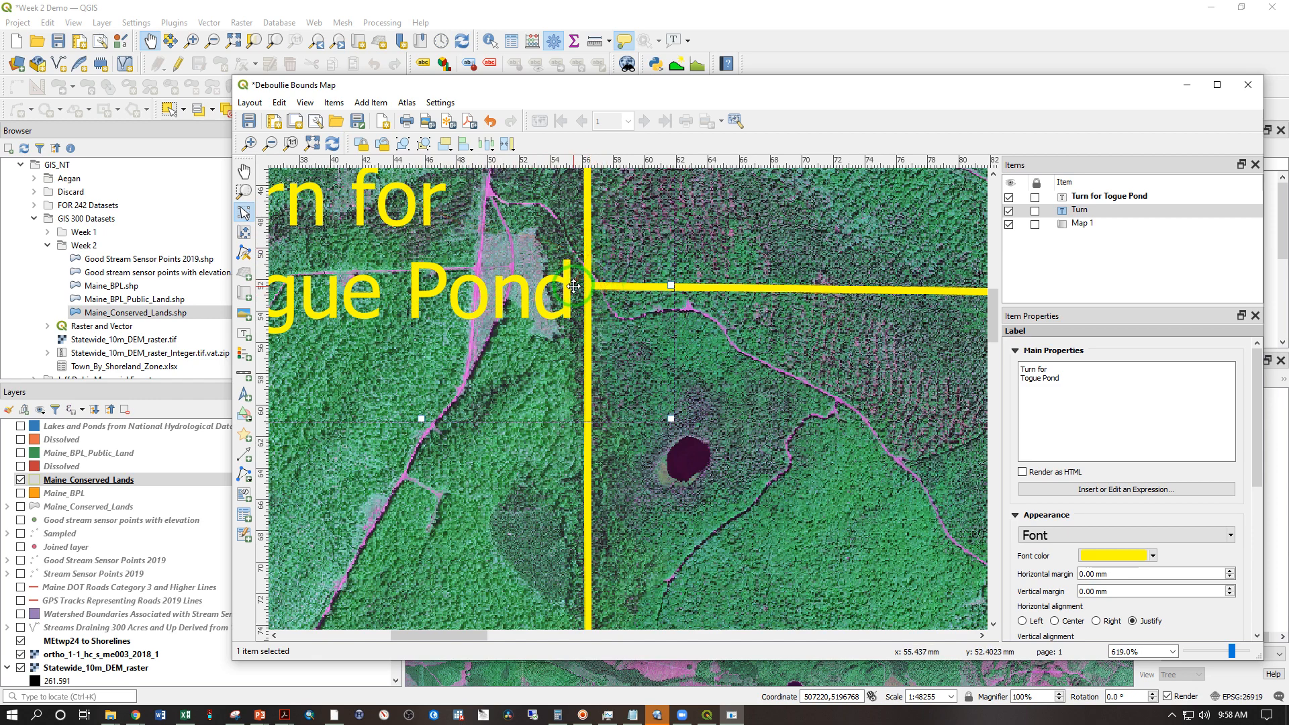
Change the upper "Turn" label's text to "Turn for" and "Northern Access" on two lines, and enlarge its frame to fit
click(313, 143)
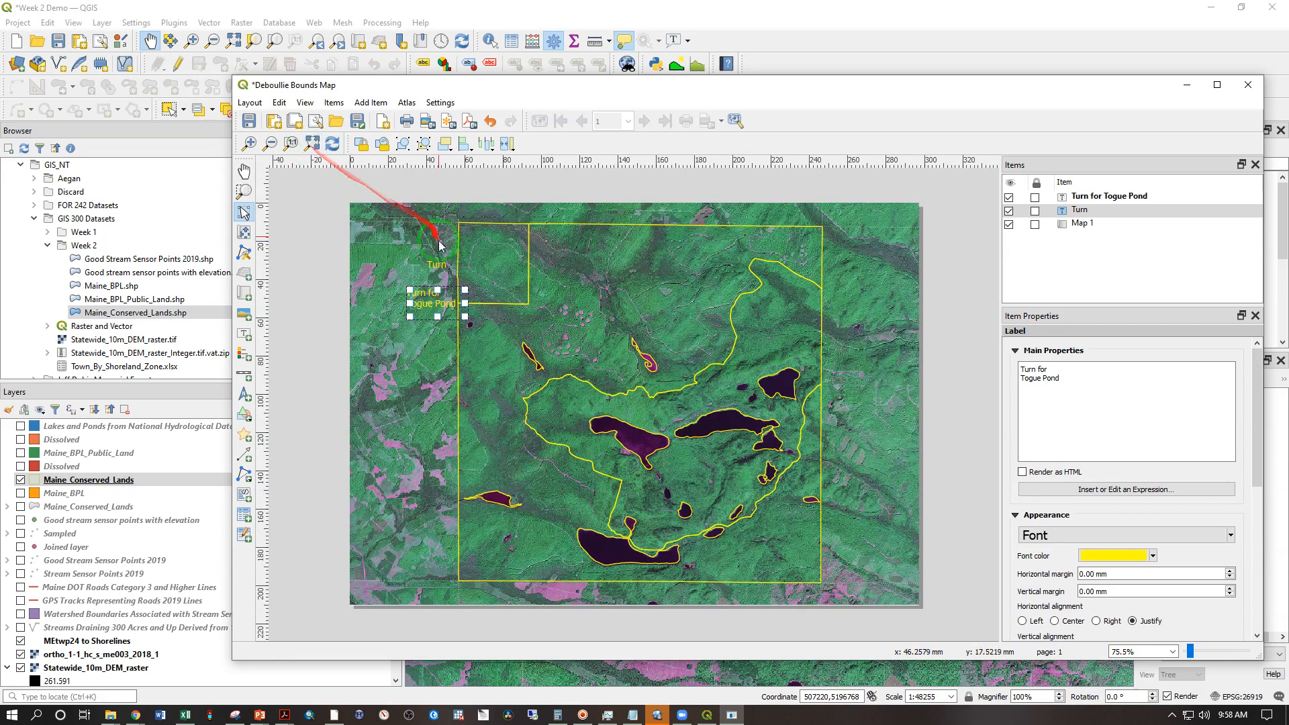
click(436, 264)
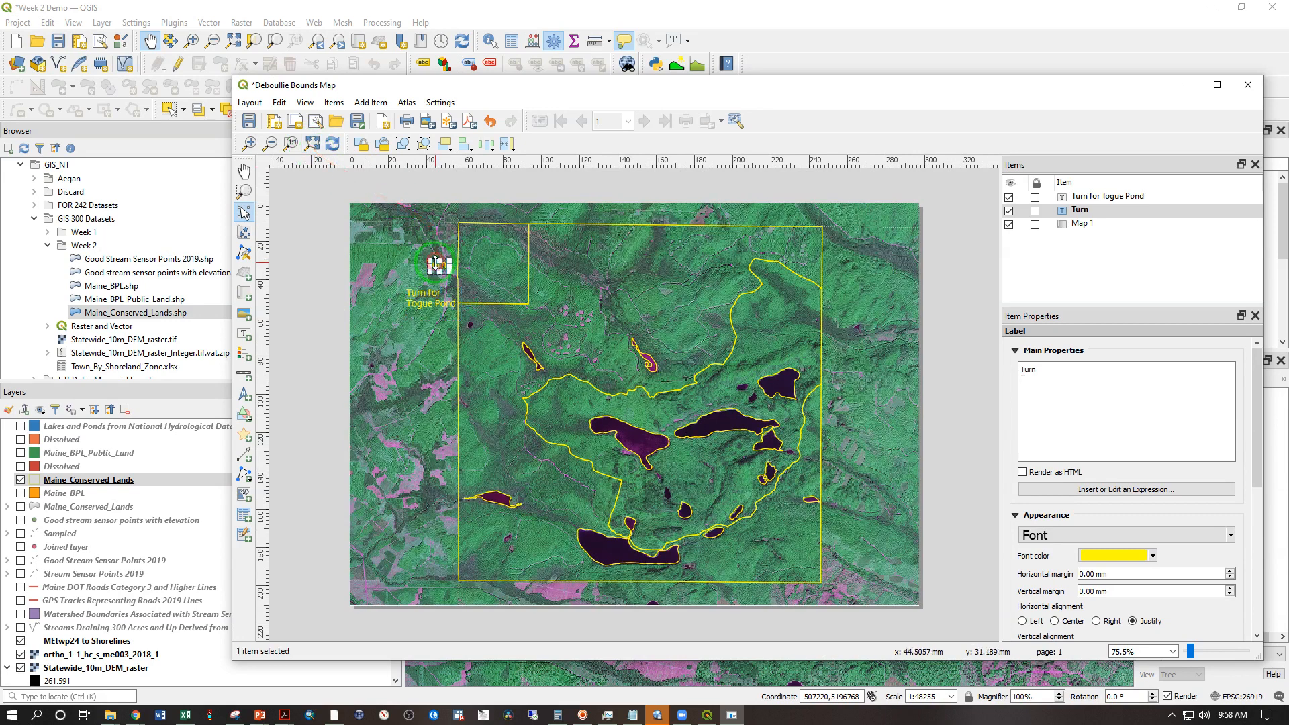
click(1059, 378)
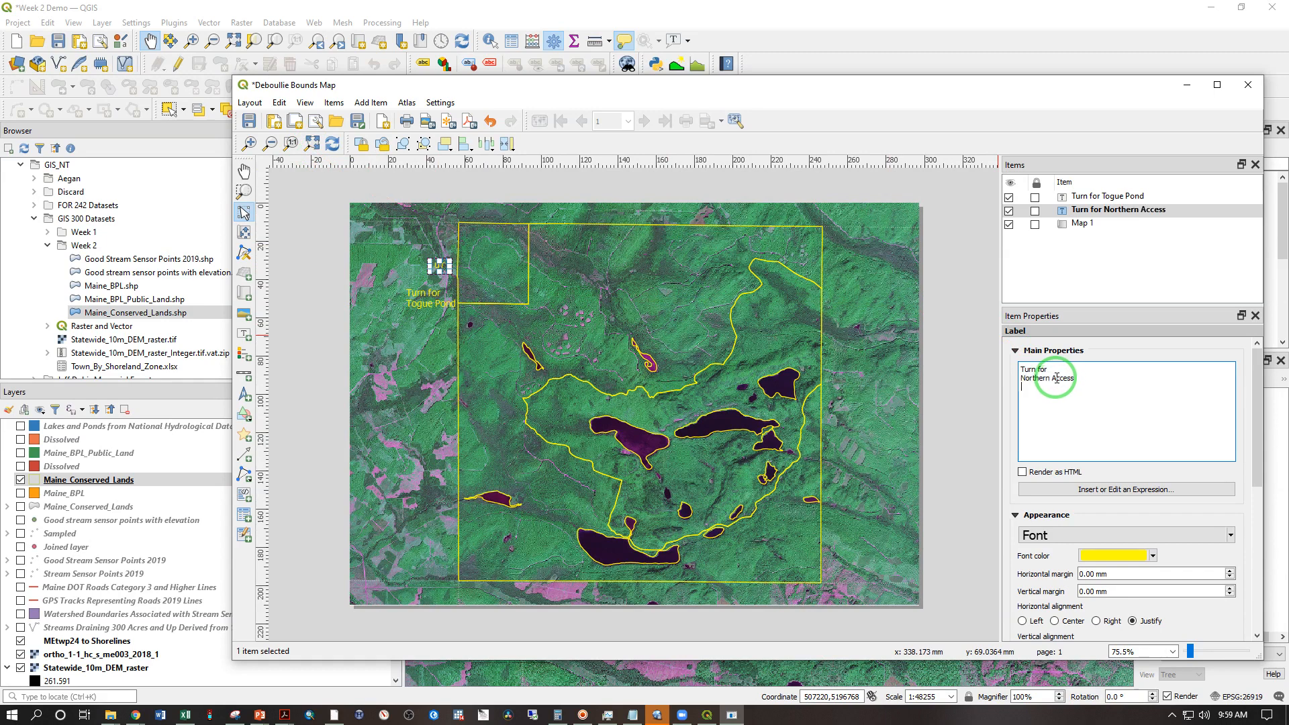
drag(452, 273, 494, 296)
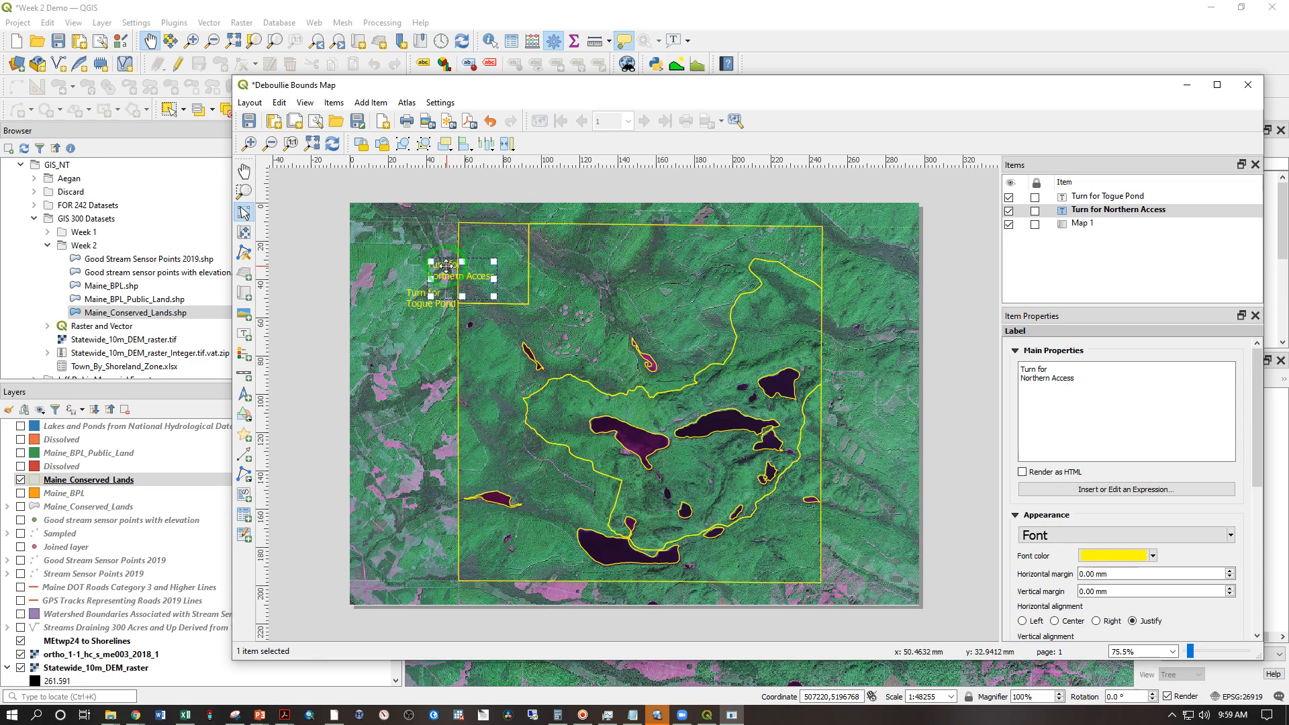
Shift the "Turn for Northern Access" label westward and set its font size to 10
scroll(438, 267, up, 3)
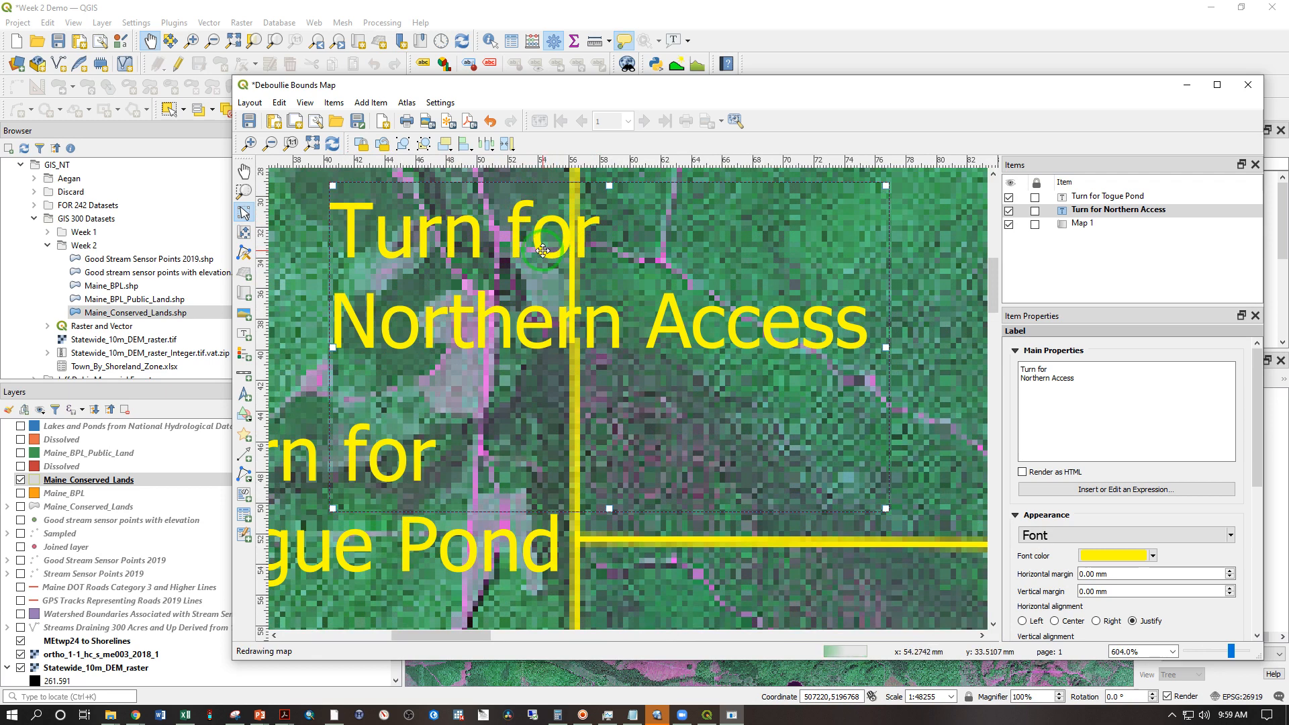
drag(543, 251, 436, 225)
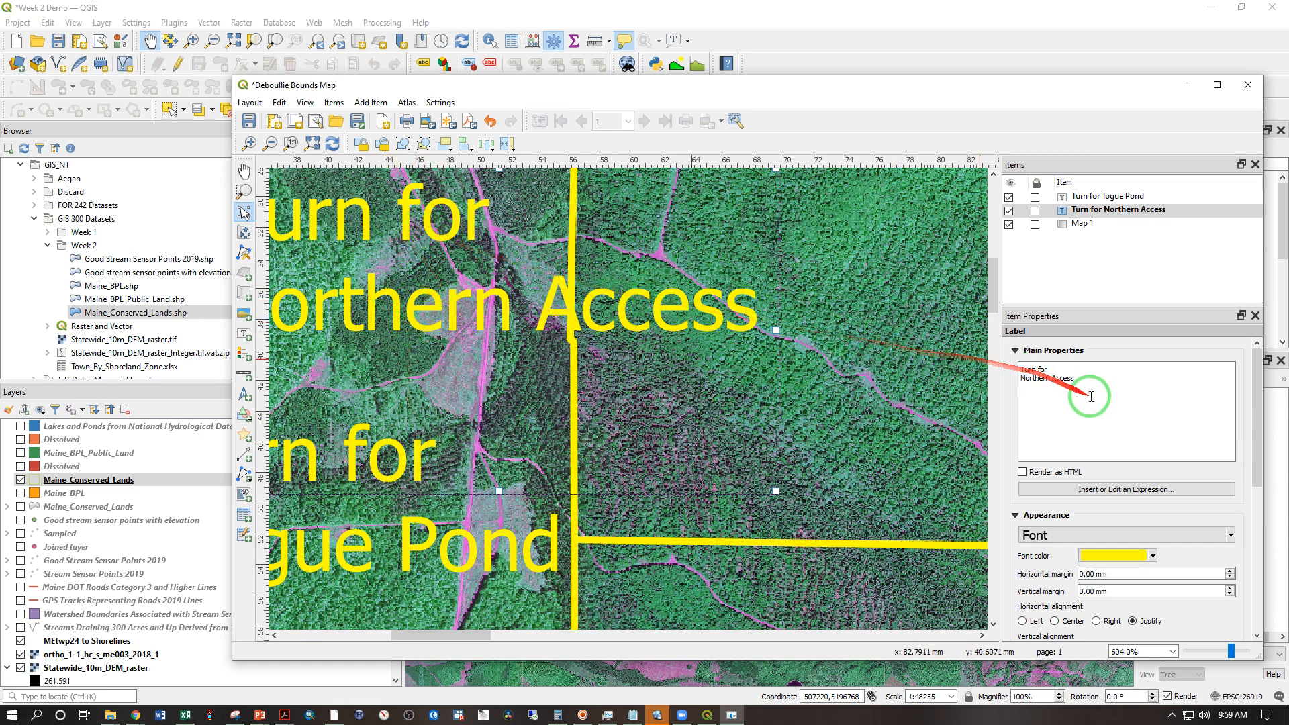
click(1098, 534)
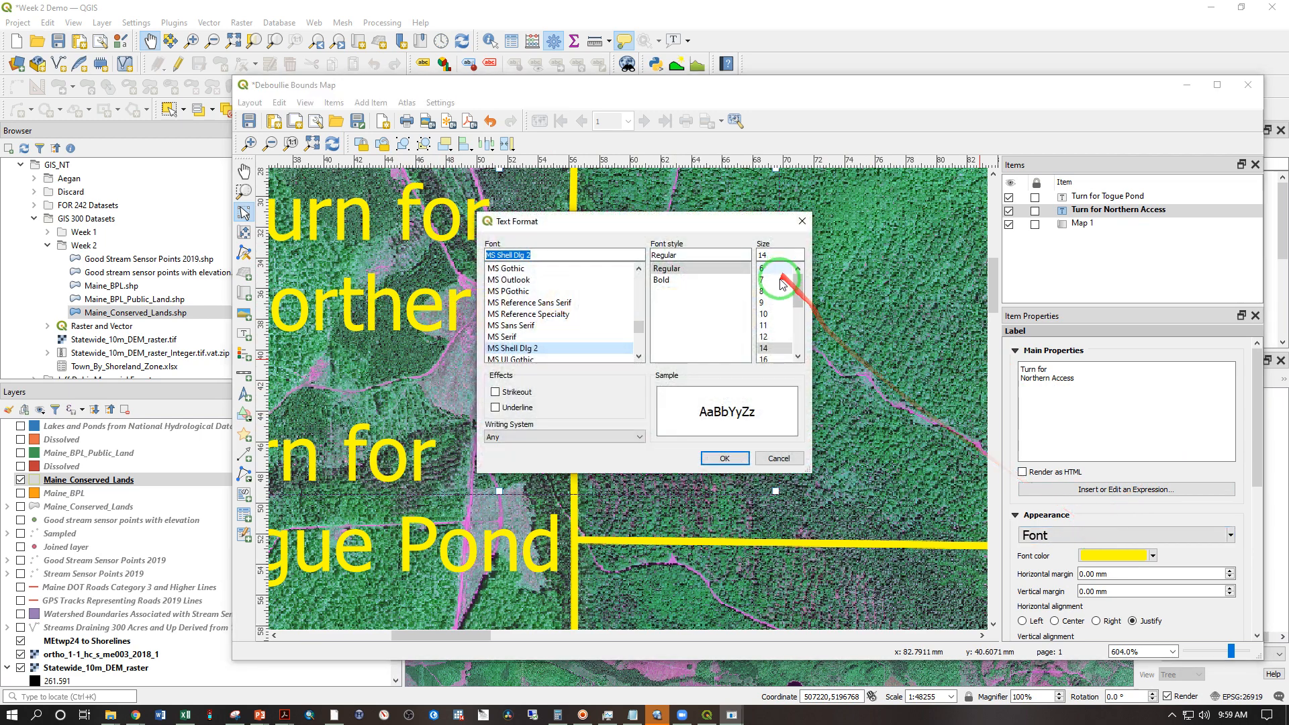
click(765, 316)
click(724, 458)
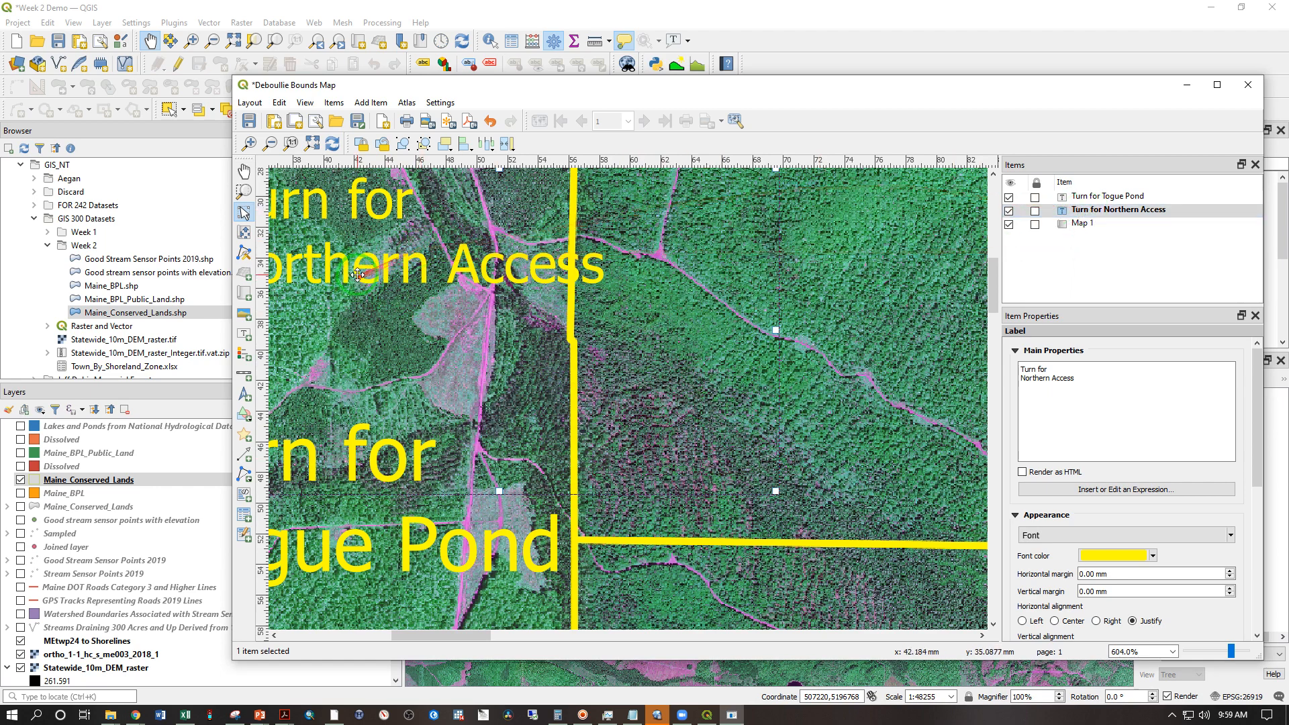
Nudge the "Turn for Northern Access" label back east and break "Access" onto a third line
drag(411, 268, 489, 267)
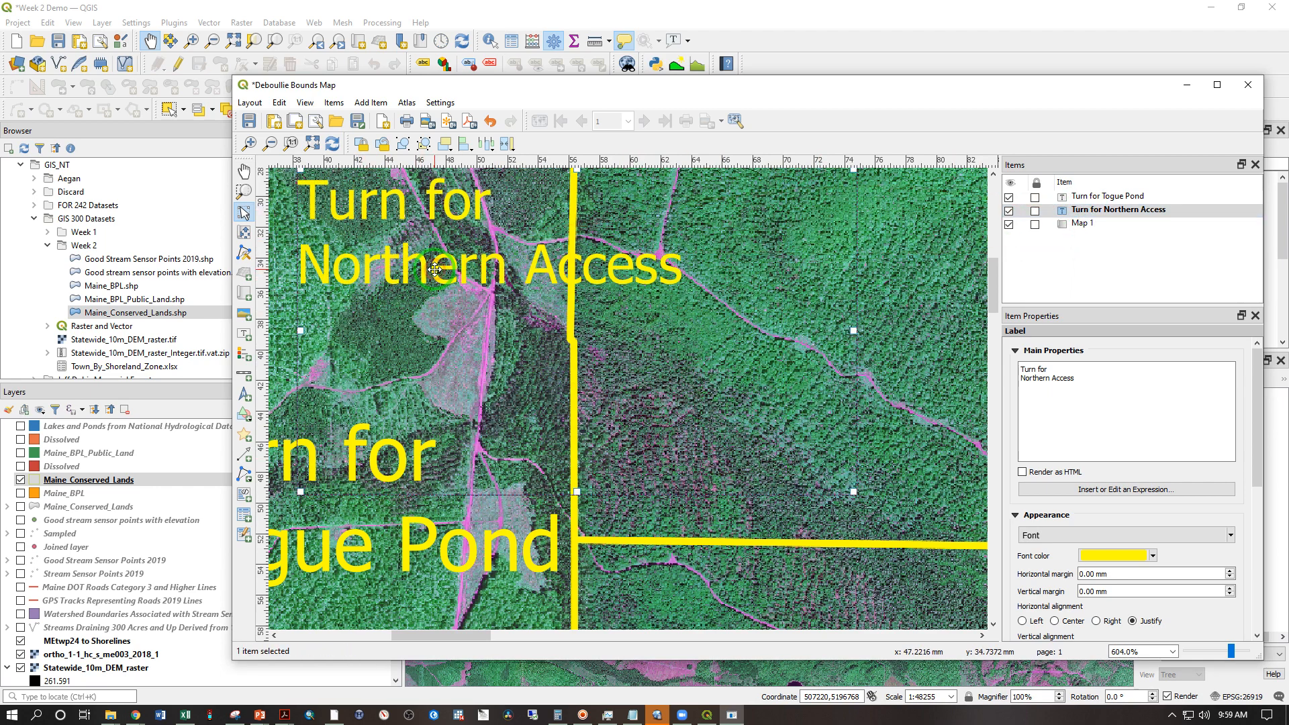
click(1064, 379)
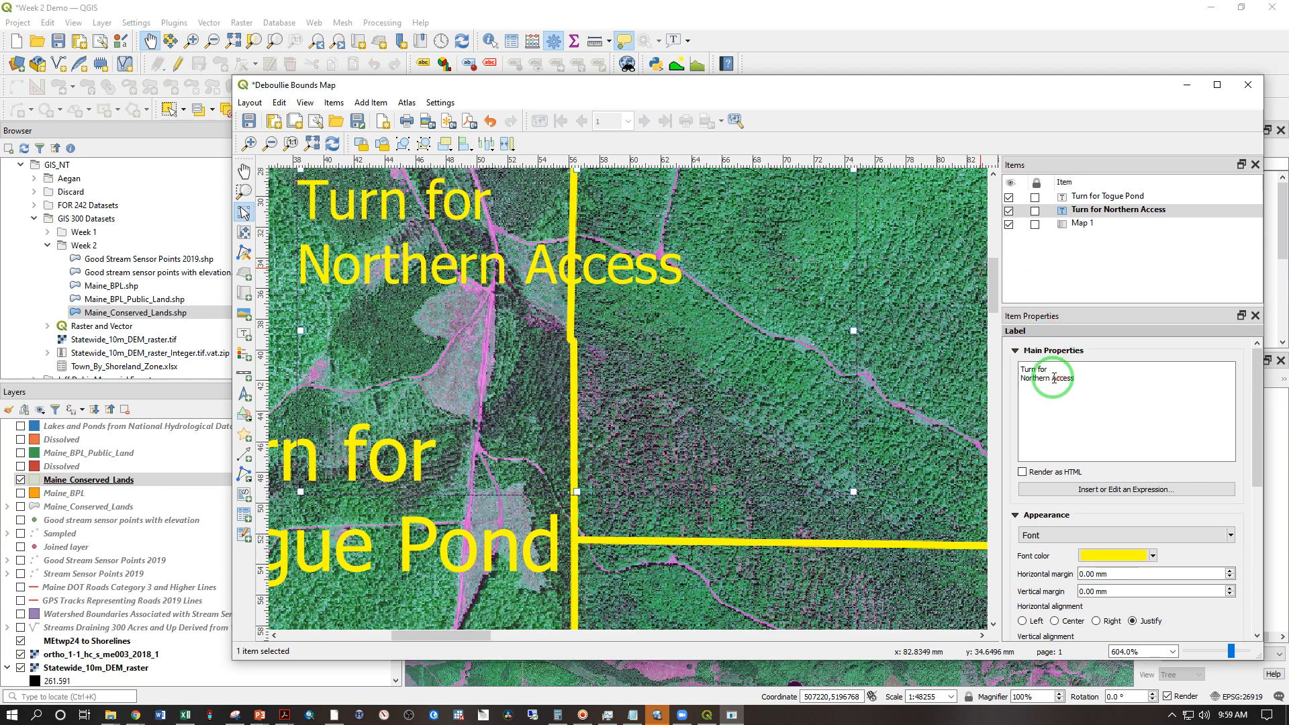
key(Return)
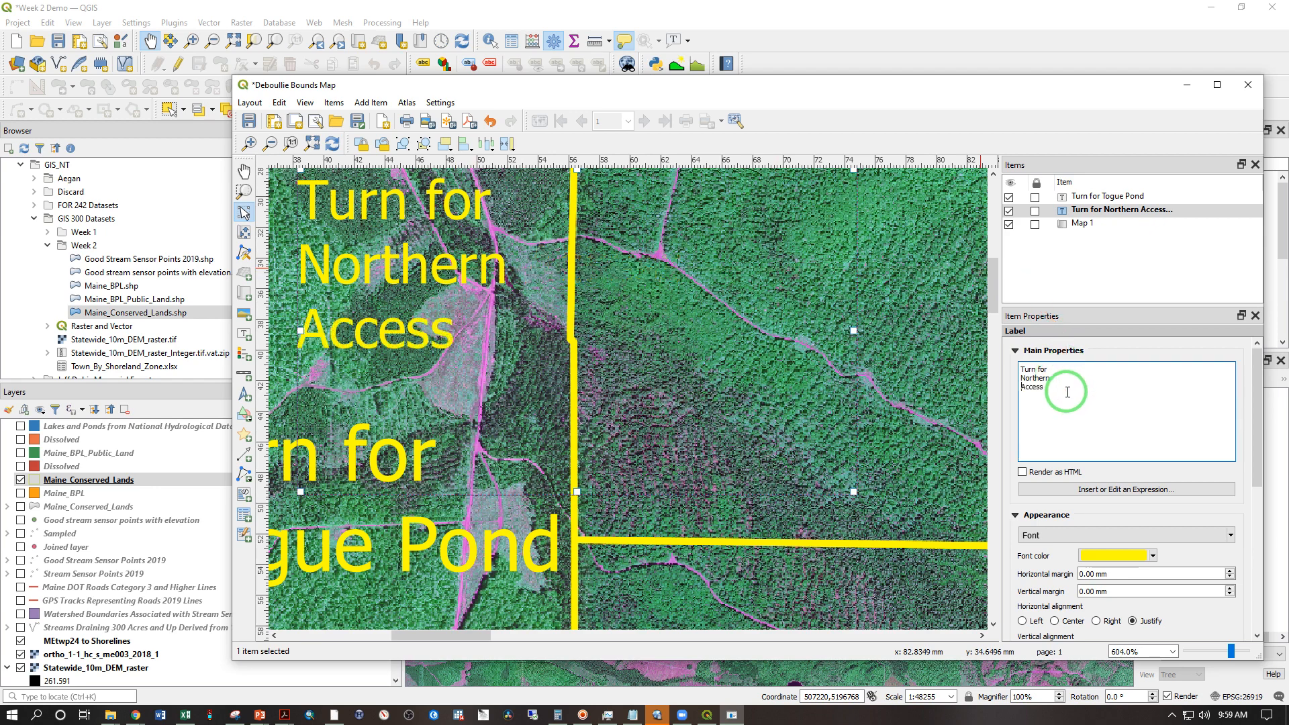
Shrink the northern access label's frame to fit its three lines and shift the label farther west of the boundary line
click(448, 268)
drag(447, 268, 438, 252)
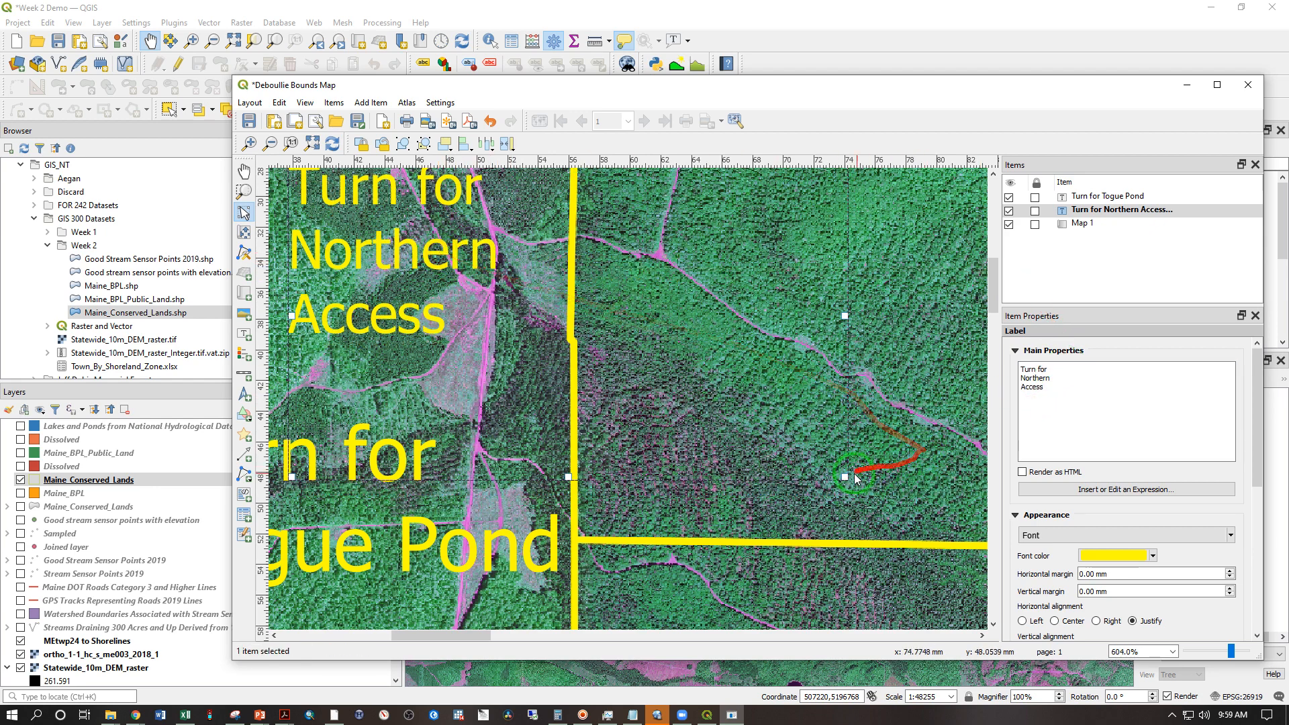
drag(845, 476, 520, 354)
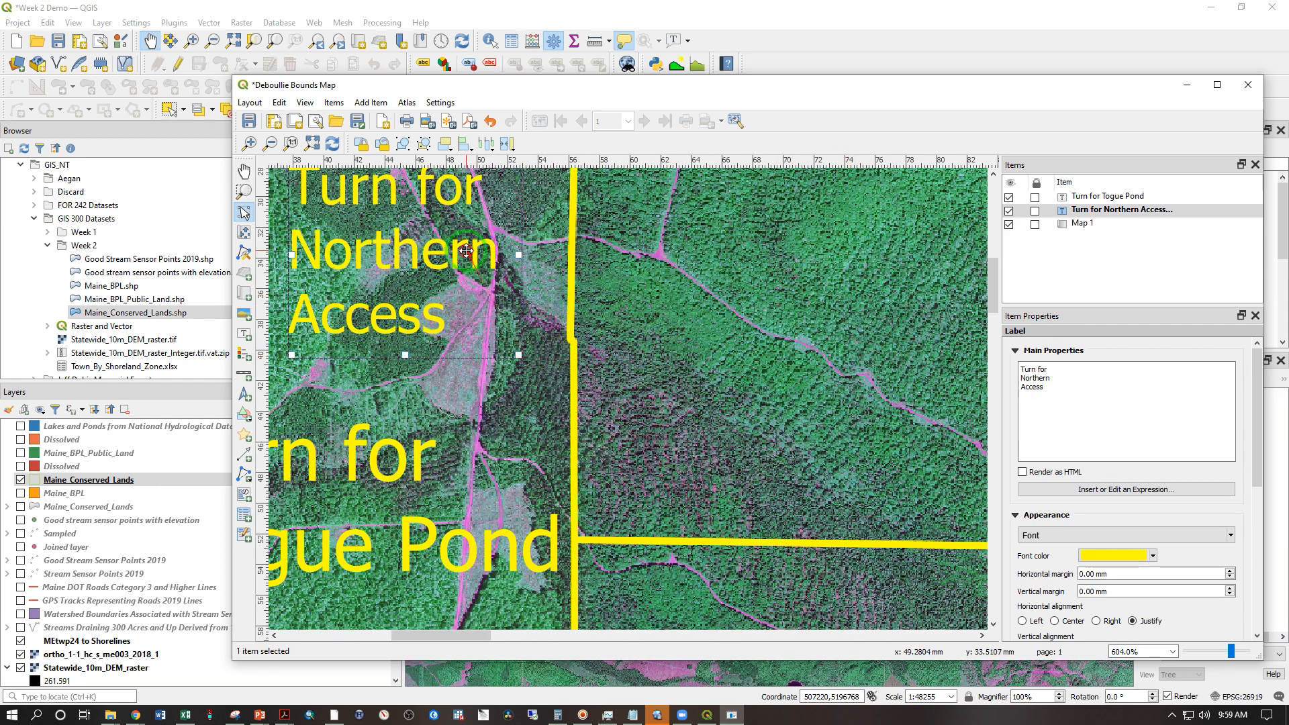
drag(465, 251, 447, 250)
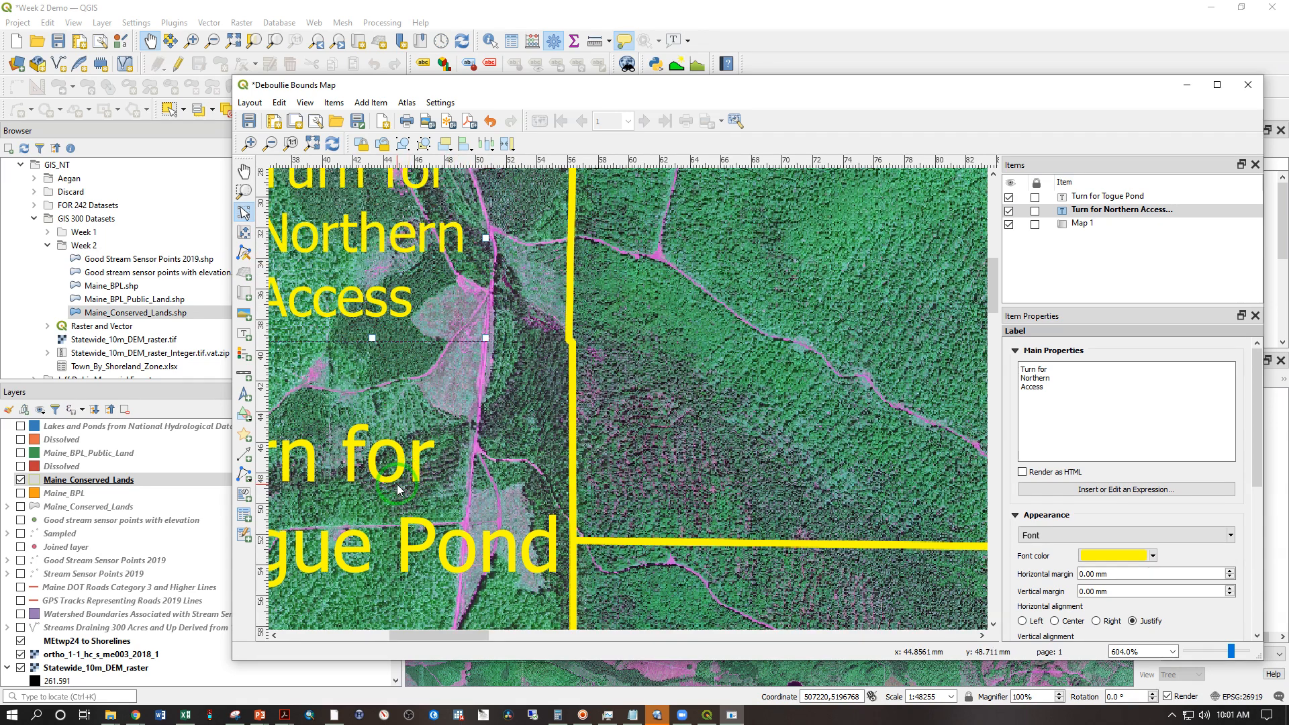
Set the "Turn for Togue Pond" label's font size to 10 and shift it east toward the boundary line
click(387, 470)
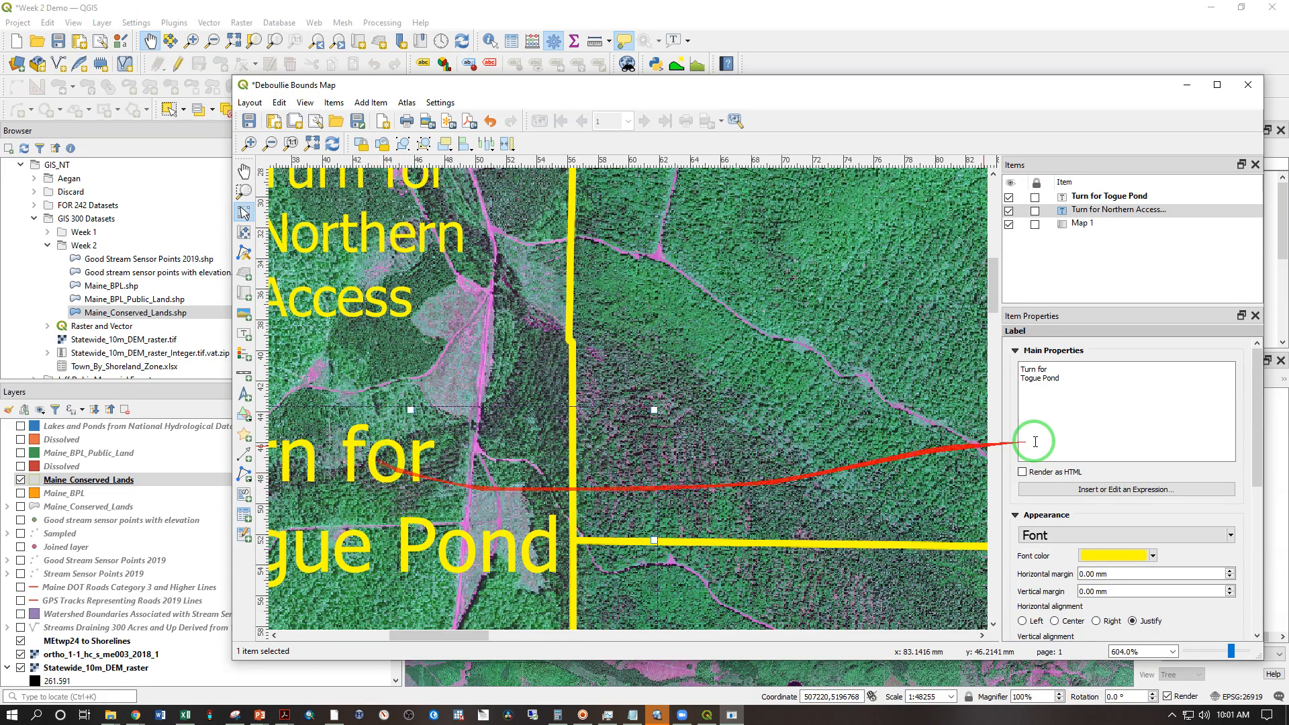
click(1080, 534)
click(766, 314)
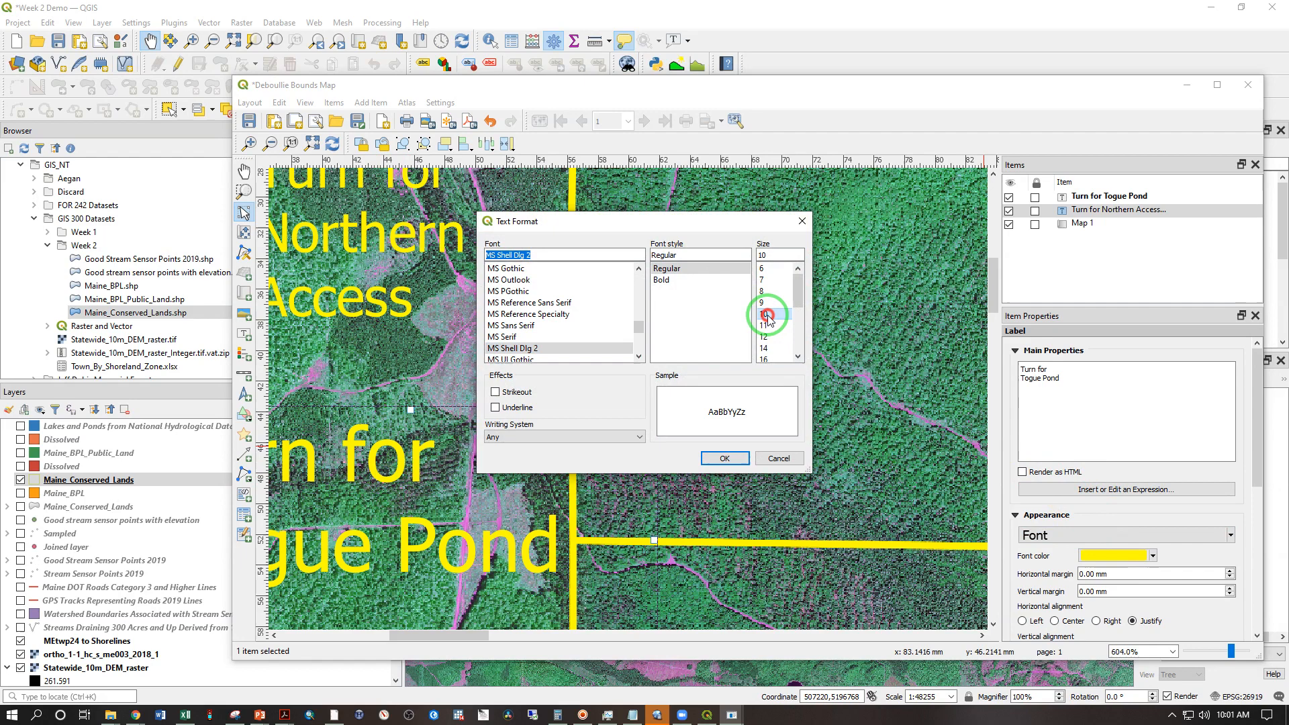
click(724, 458)
drag(335, 517, 471, 510)
click(311, 144)
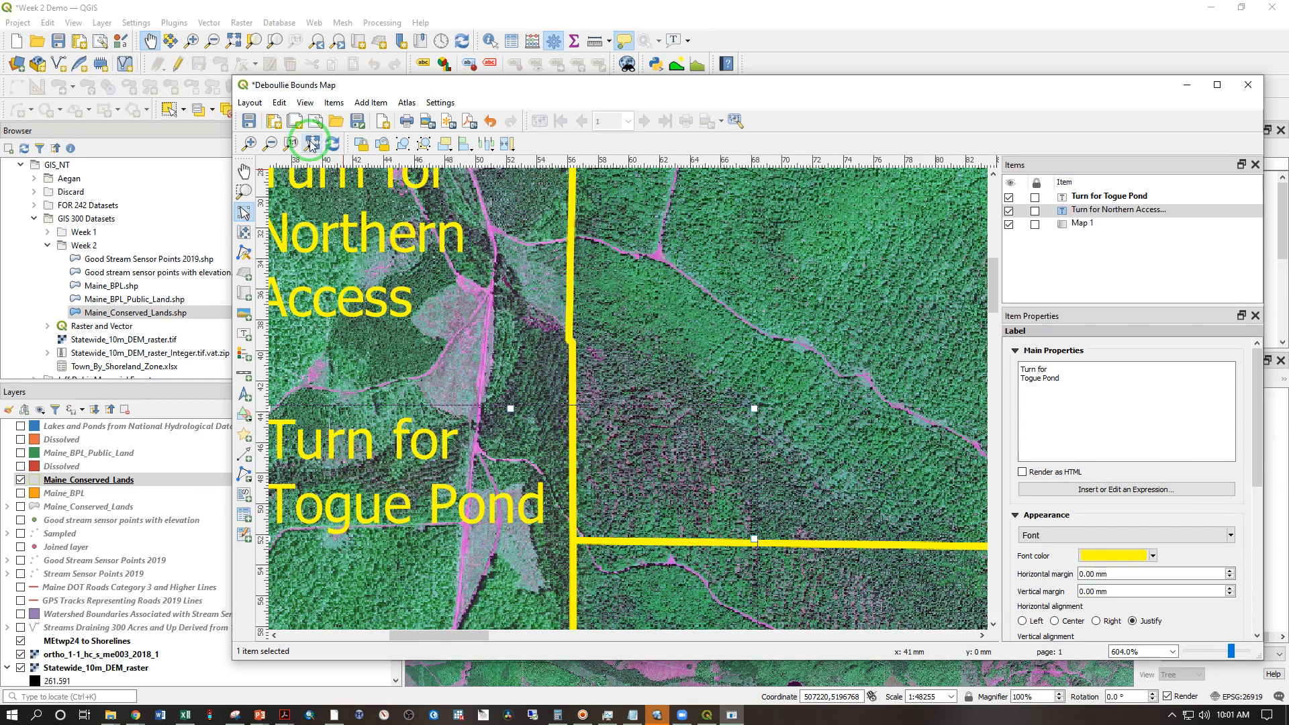
click(314, 142)
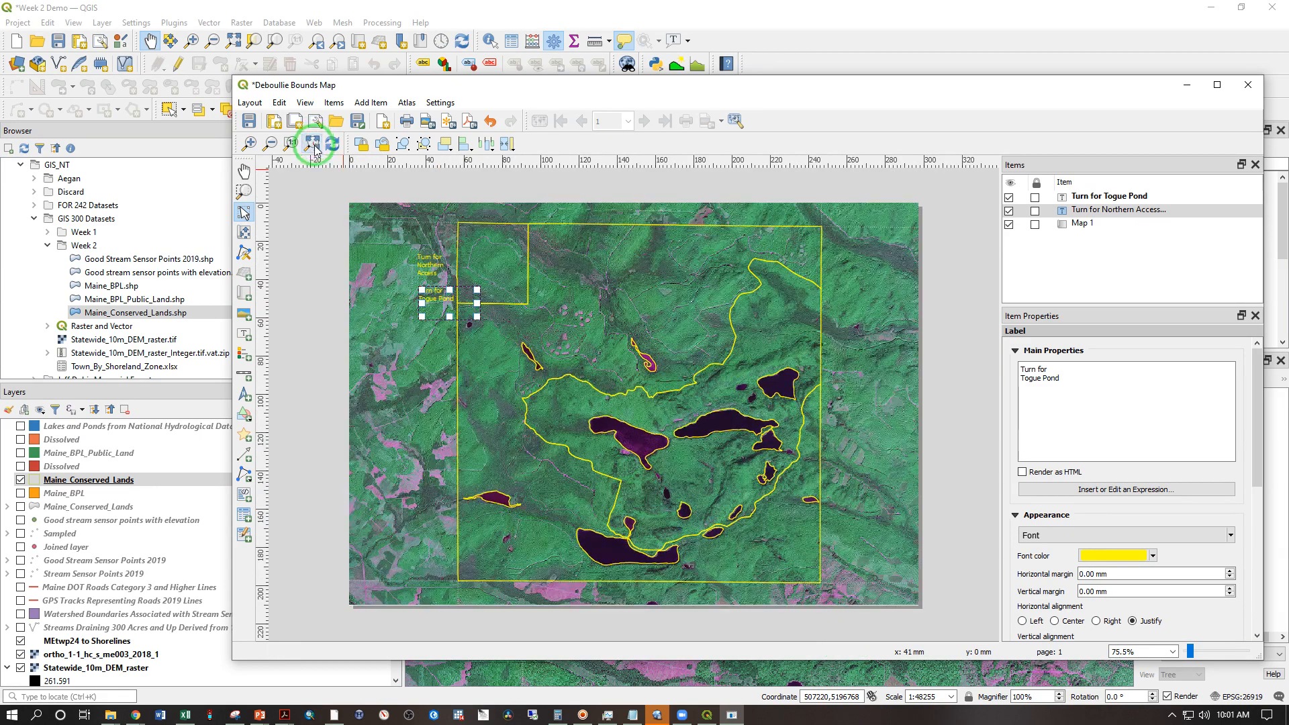
Add a label near the map's northwest corner reading "St. Francis Rd." and "8 Miles to Rt. 161" on two lines
click(401, 350)
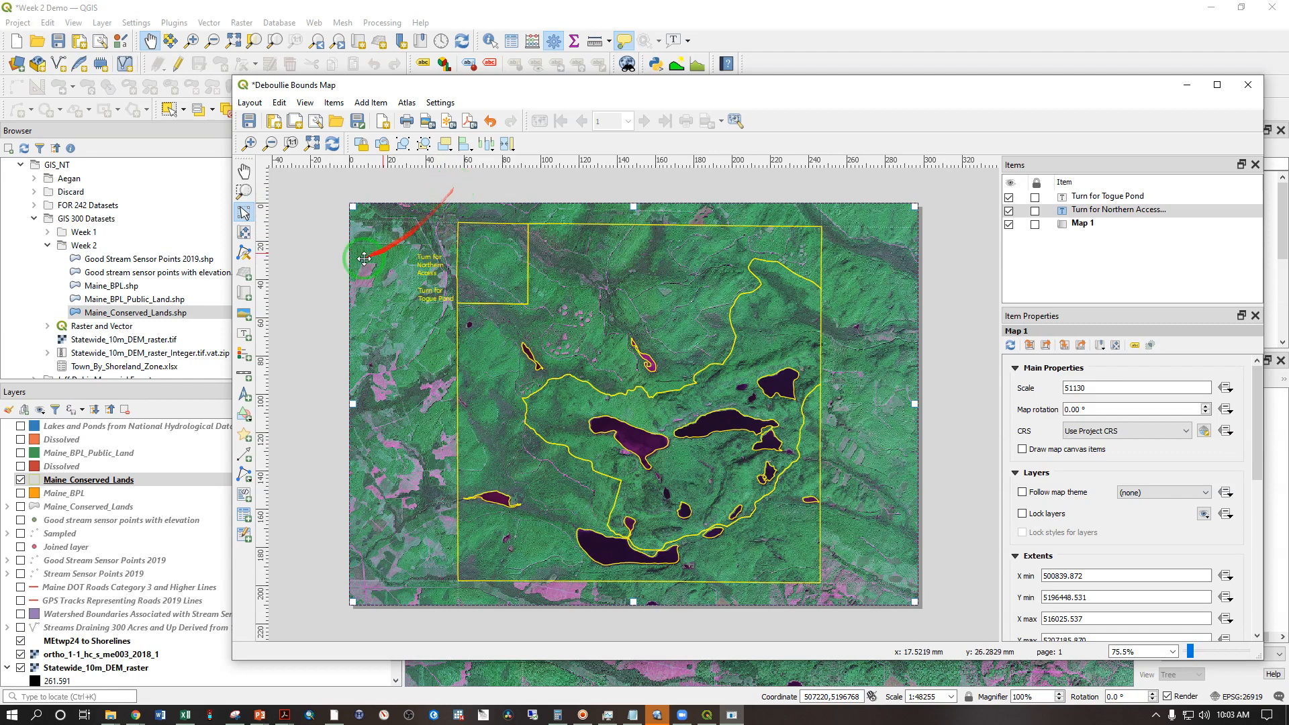
click(245, 335)
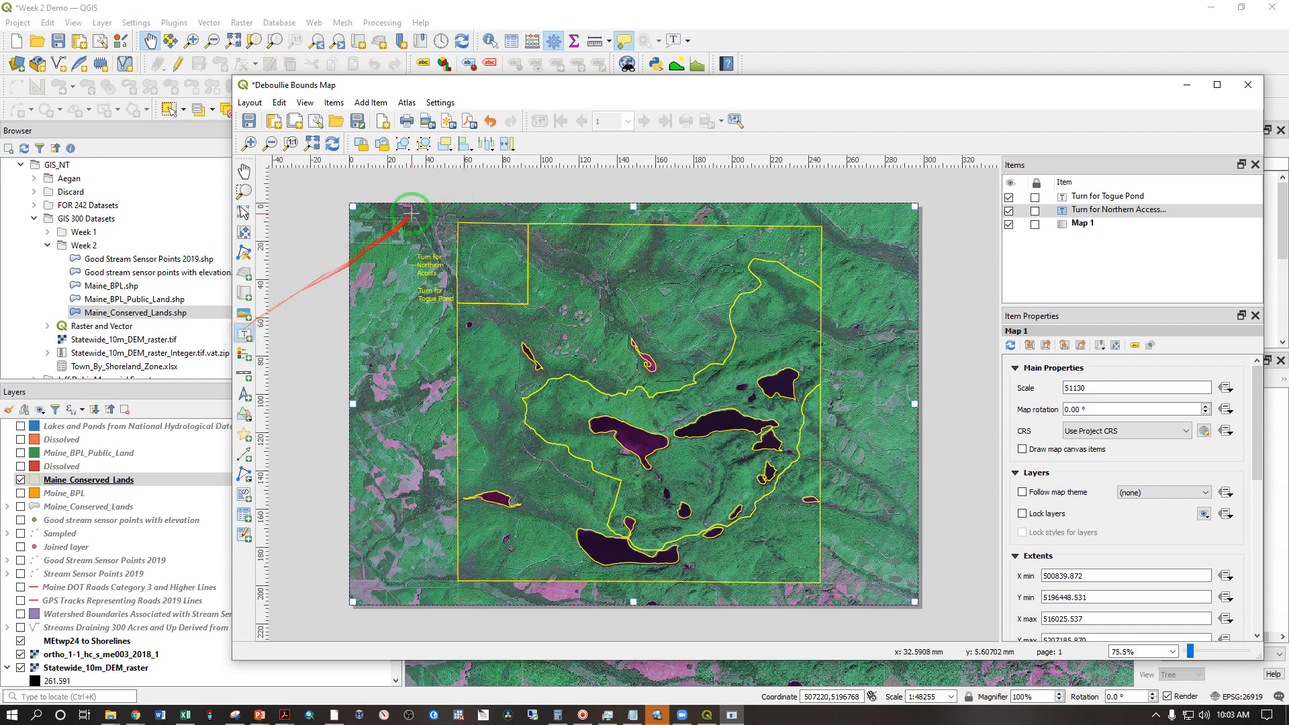
drag(410, 204, 444, 225)
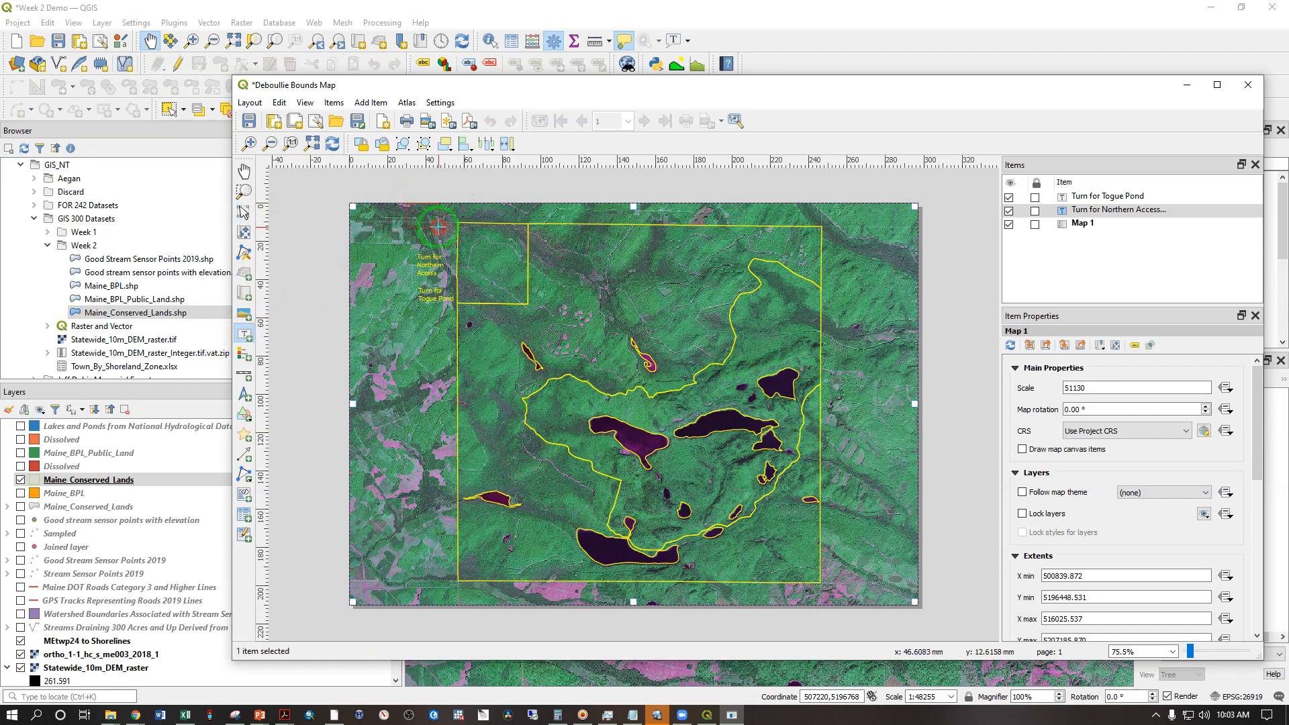
drag(1153, 403, 966, 352)
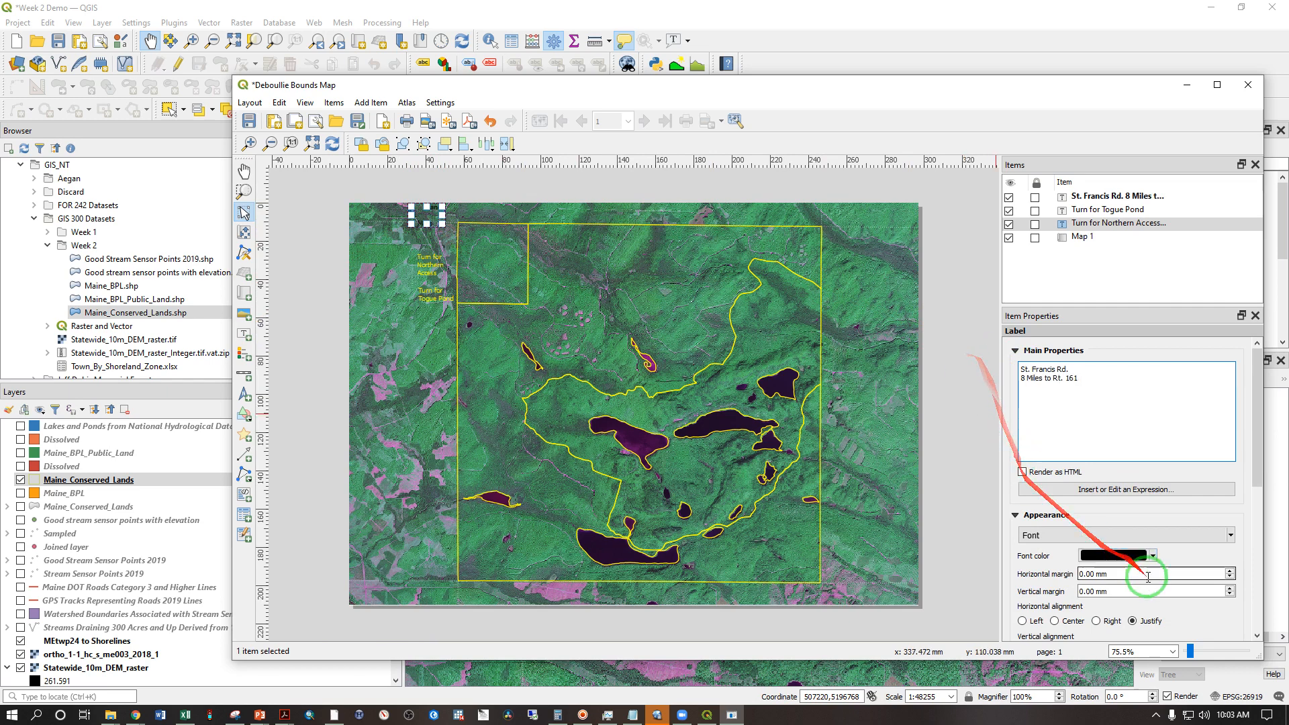
Color the St. Francis Rd. label's text yellow and widen its frame eastward to fit both lines
click(1153, 555)
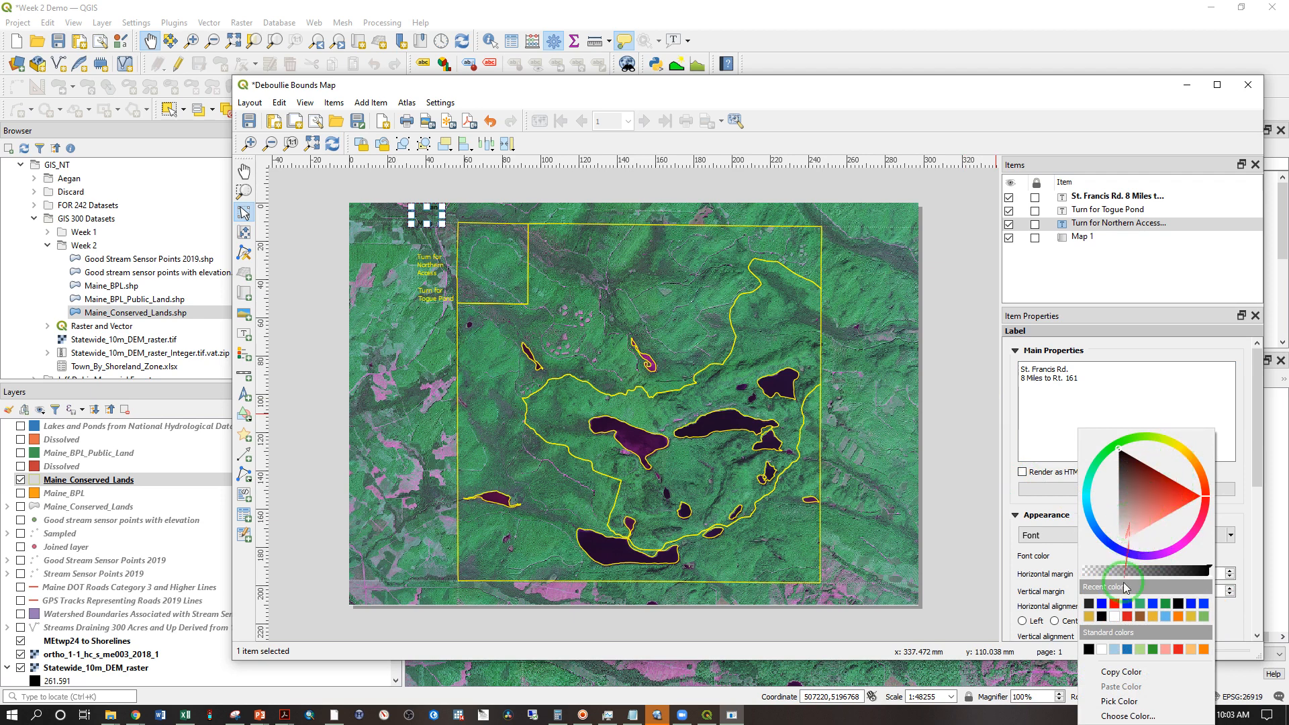
click(1174, 439)
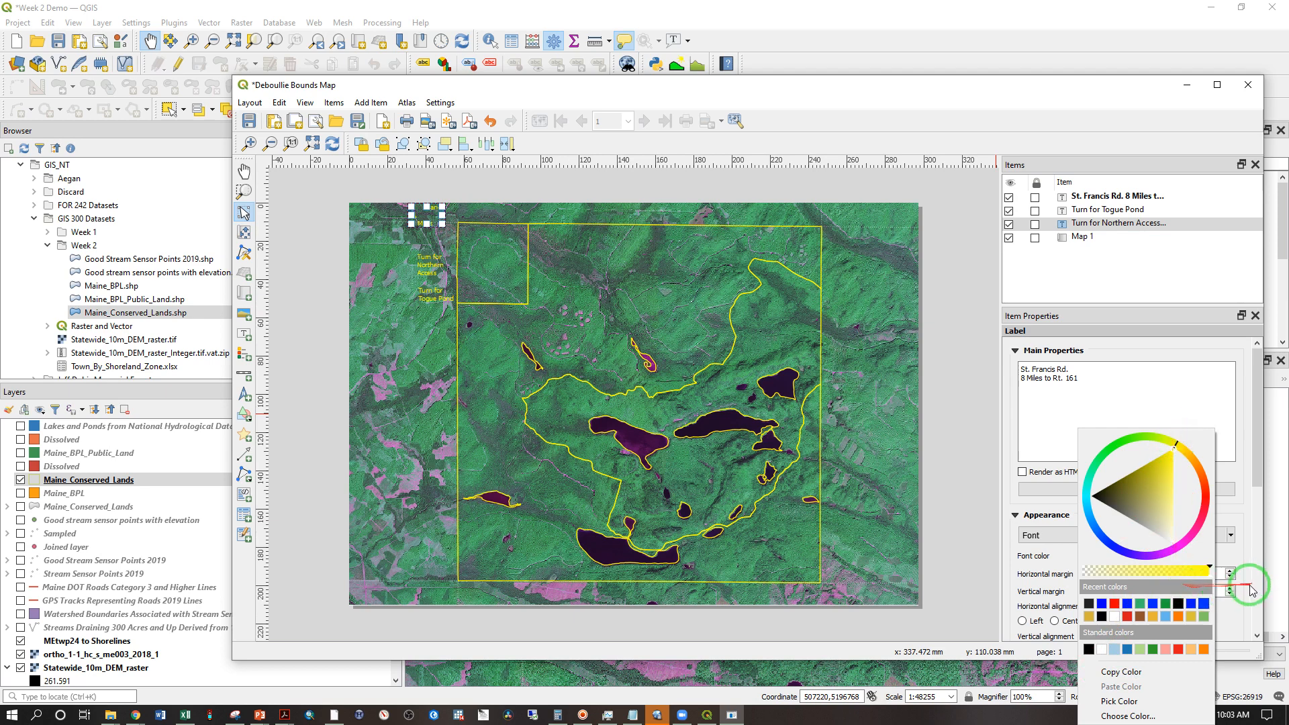
click(1241, 603)
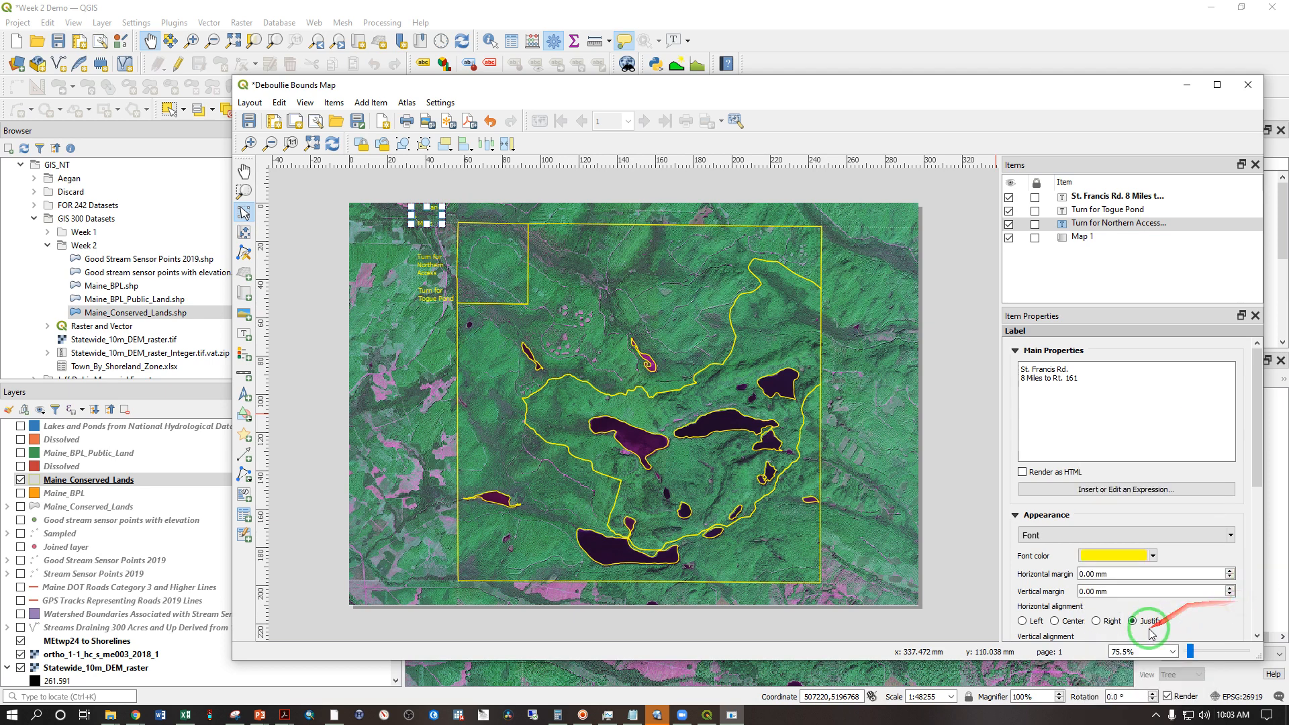
click(845, 499)
click(439, 215)
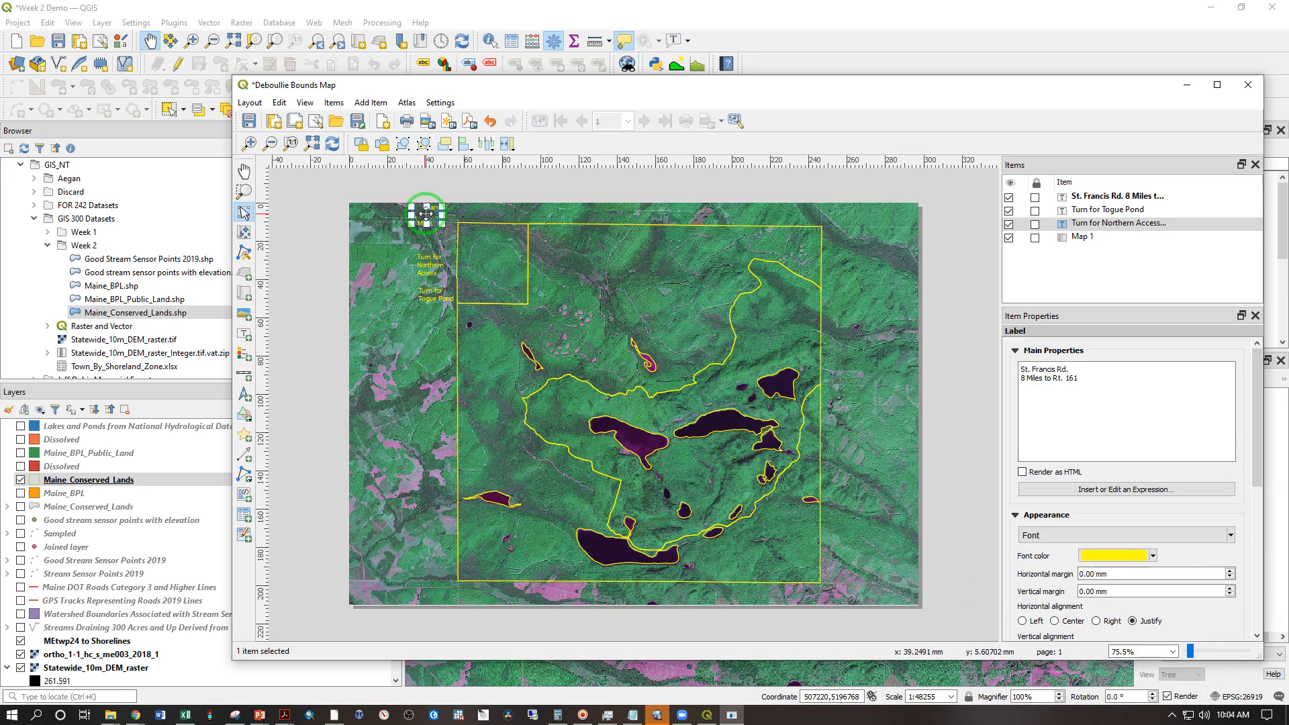
mouse_move(442, 216)
mouse_down()
mouse_move(473, 213)
mouse_move(462, 214)
mouse_up()
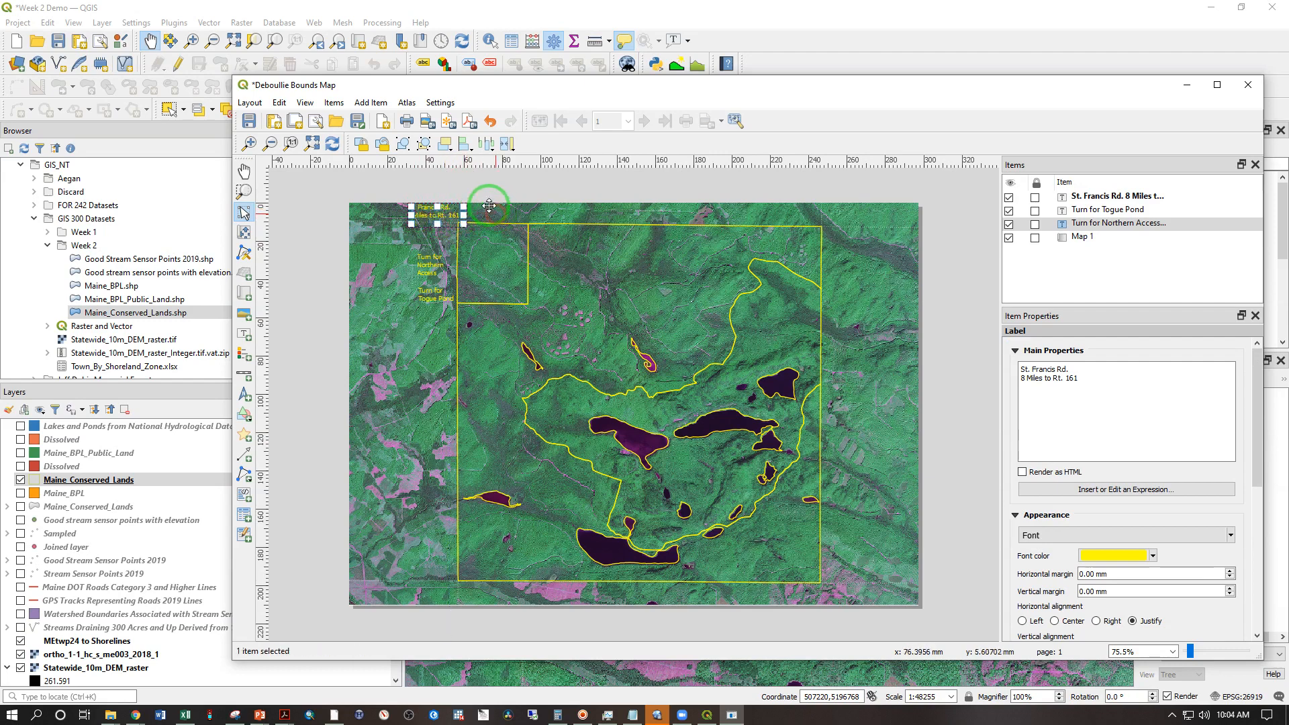
click(491, 204)
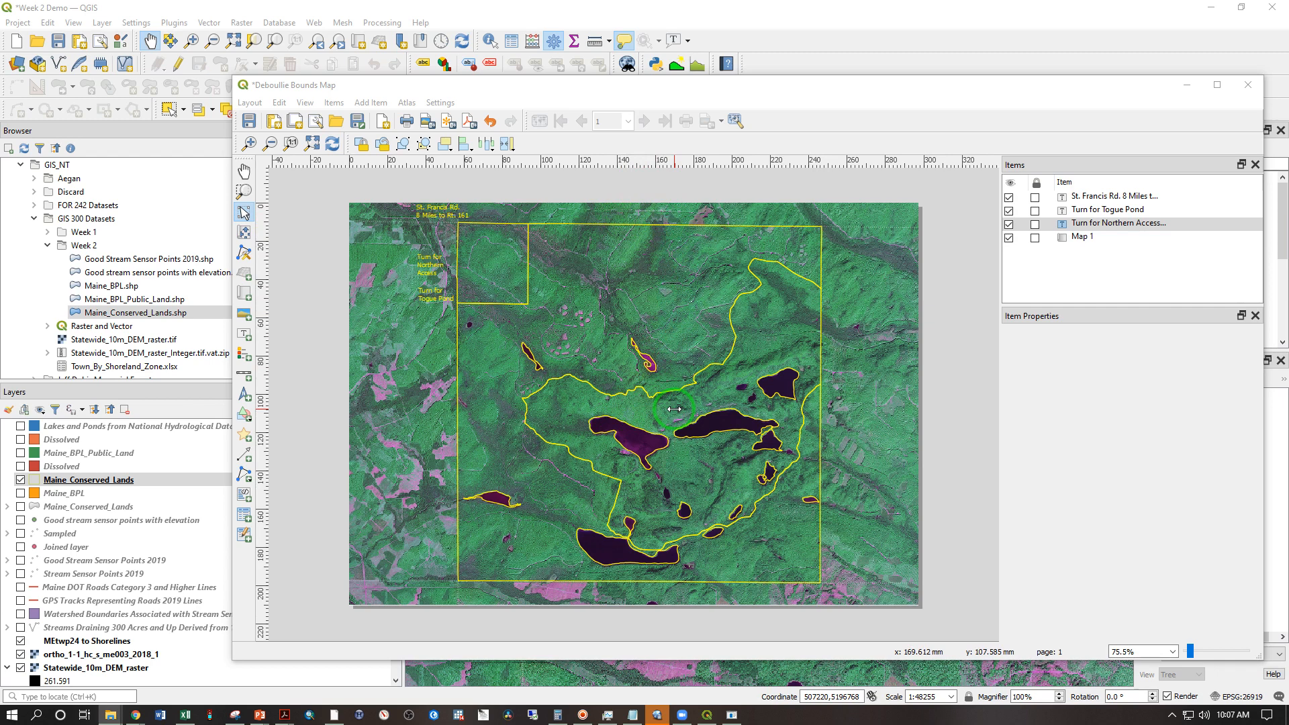
Add a title label reading "Deboullie Township" above the northern boundary line
click(244, 335)
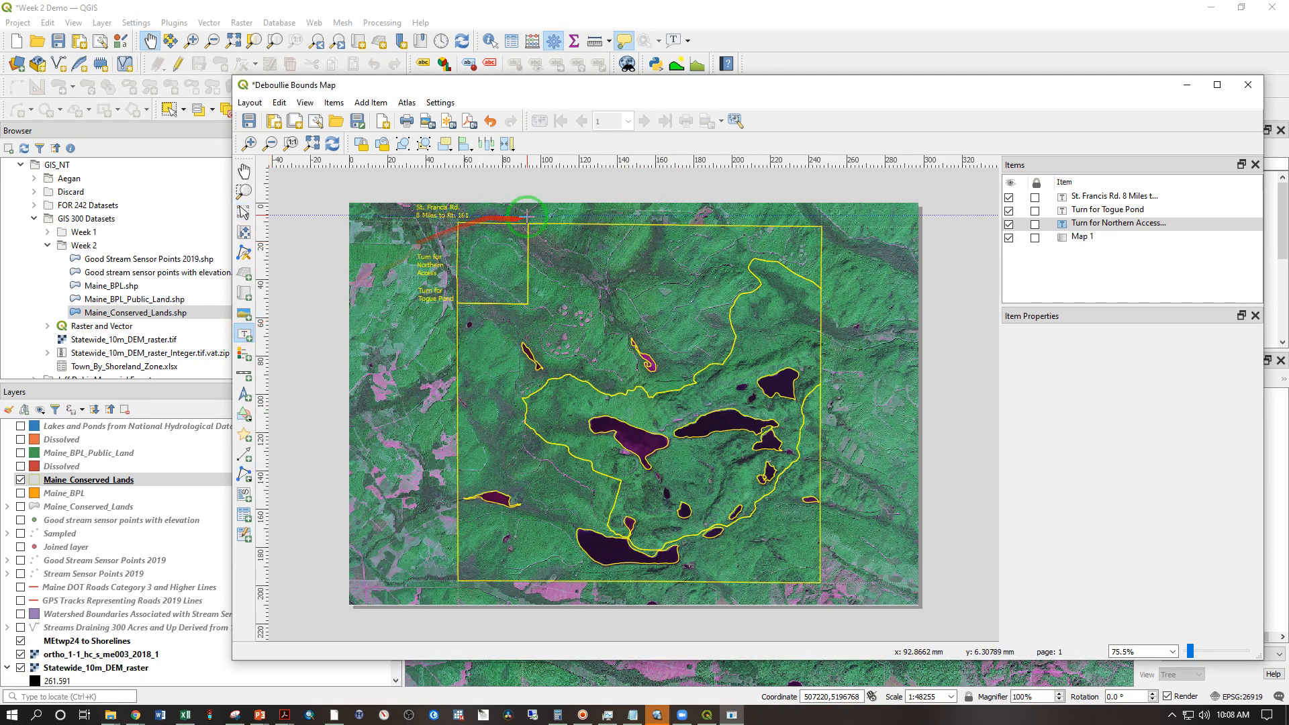
drag(582, 205, 712, 220)
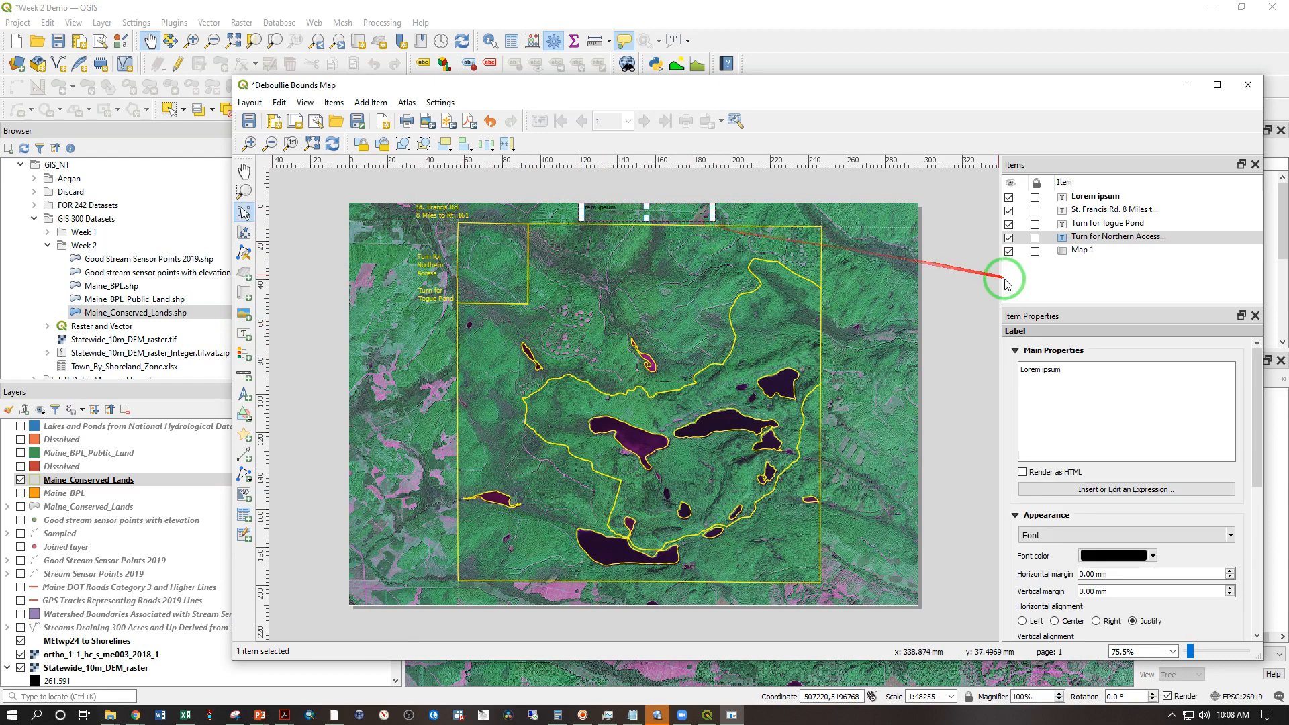
triple_click(1026, 369)
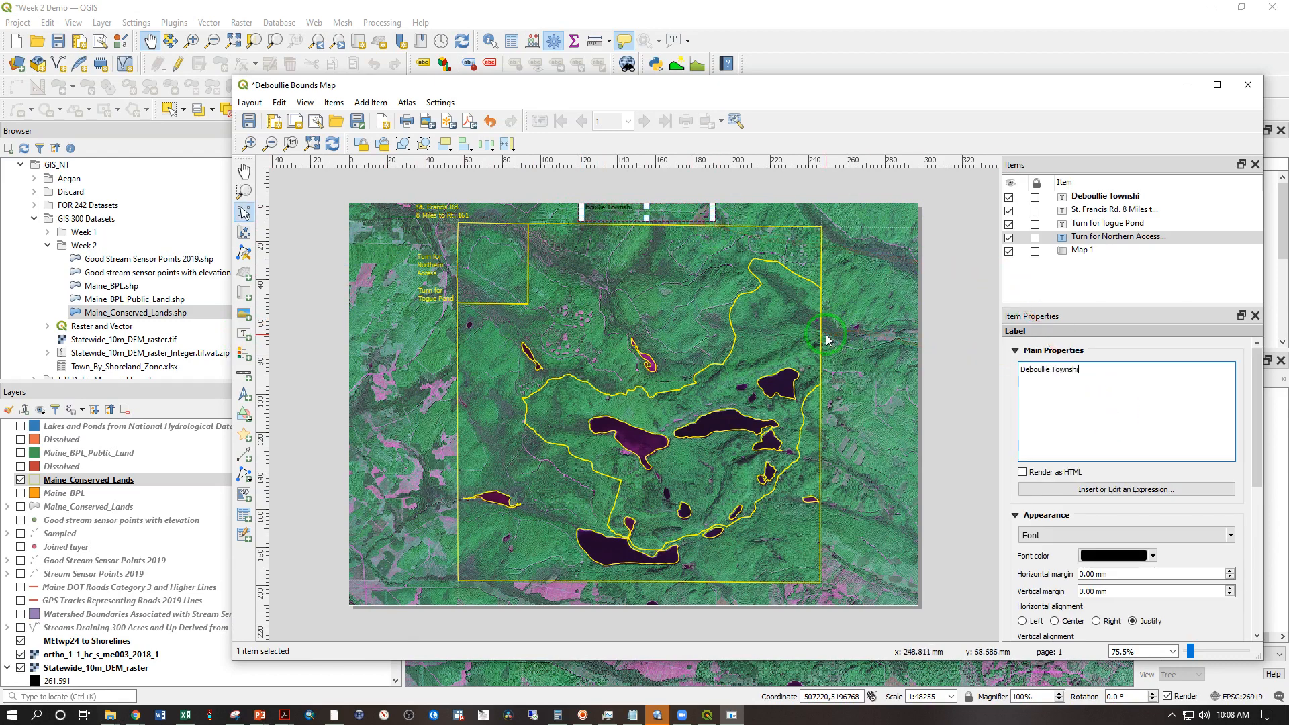
Color the "Deboullie Township" title yellow and enlarge its font
click(1153, 556)
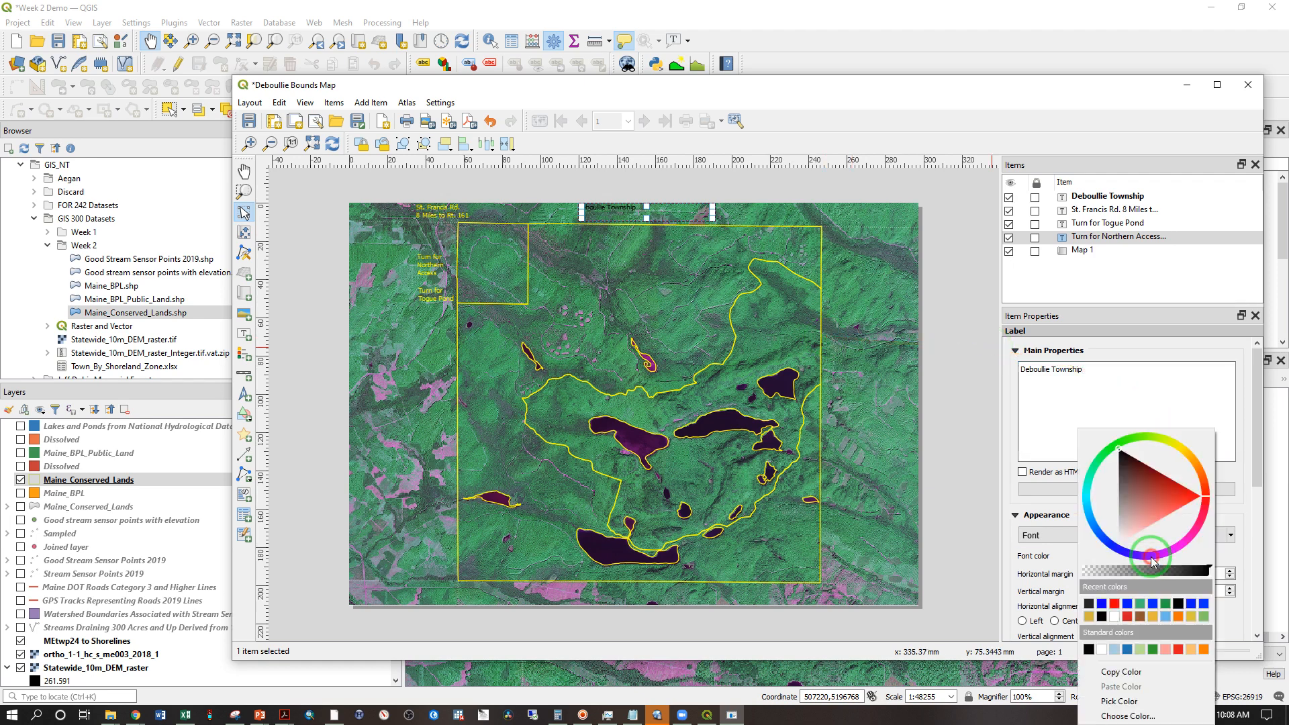
drag(1181, 451, 1175, 443)
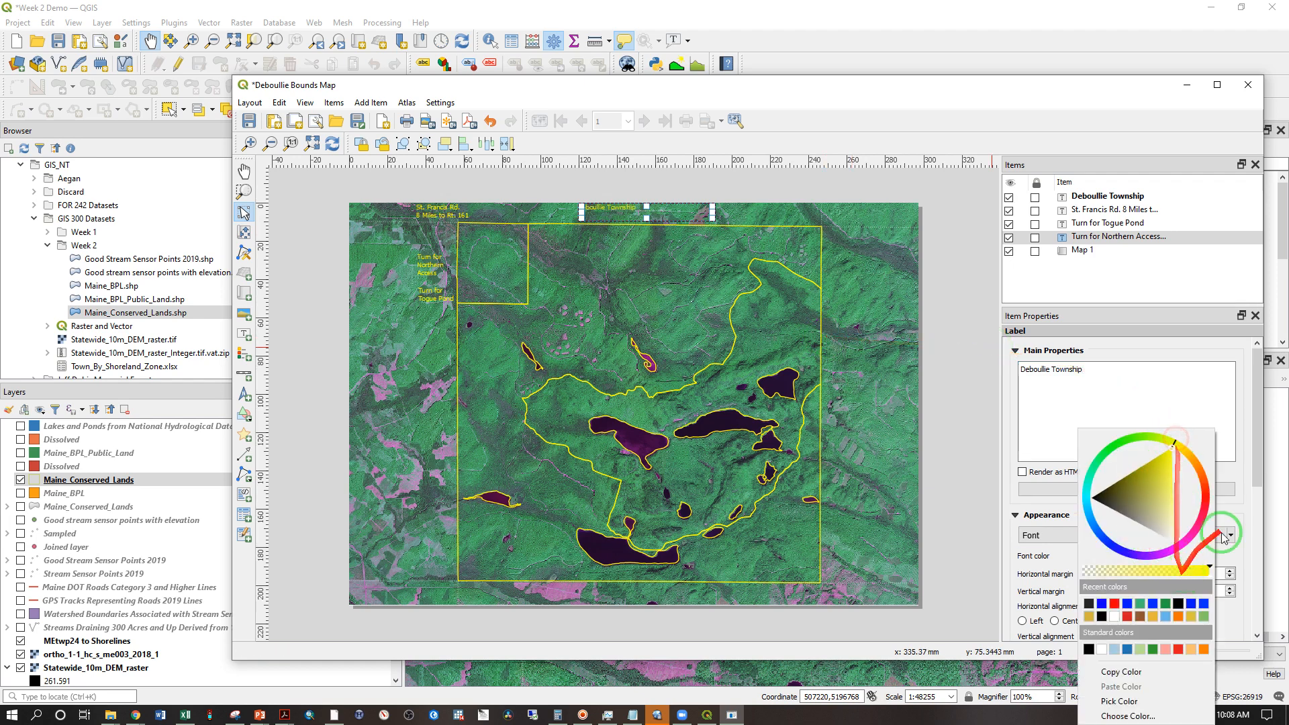
click(1248, 512)
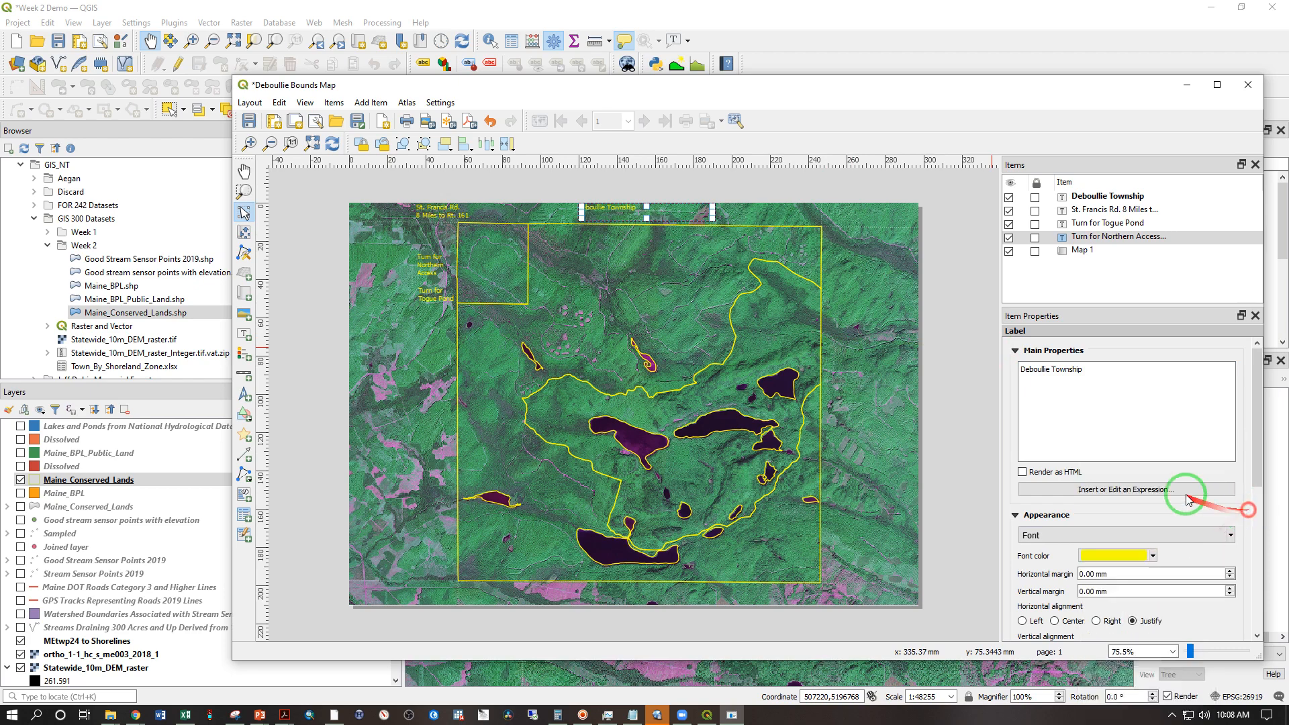
click(1072, 535)
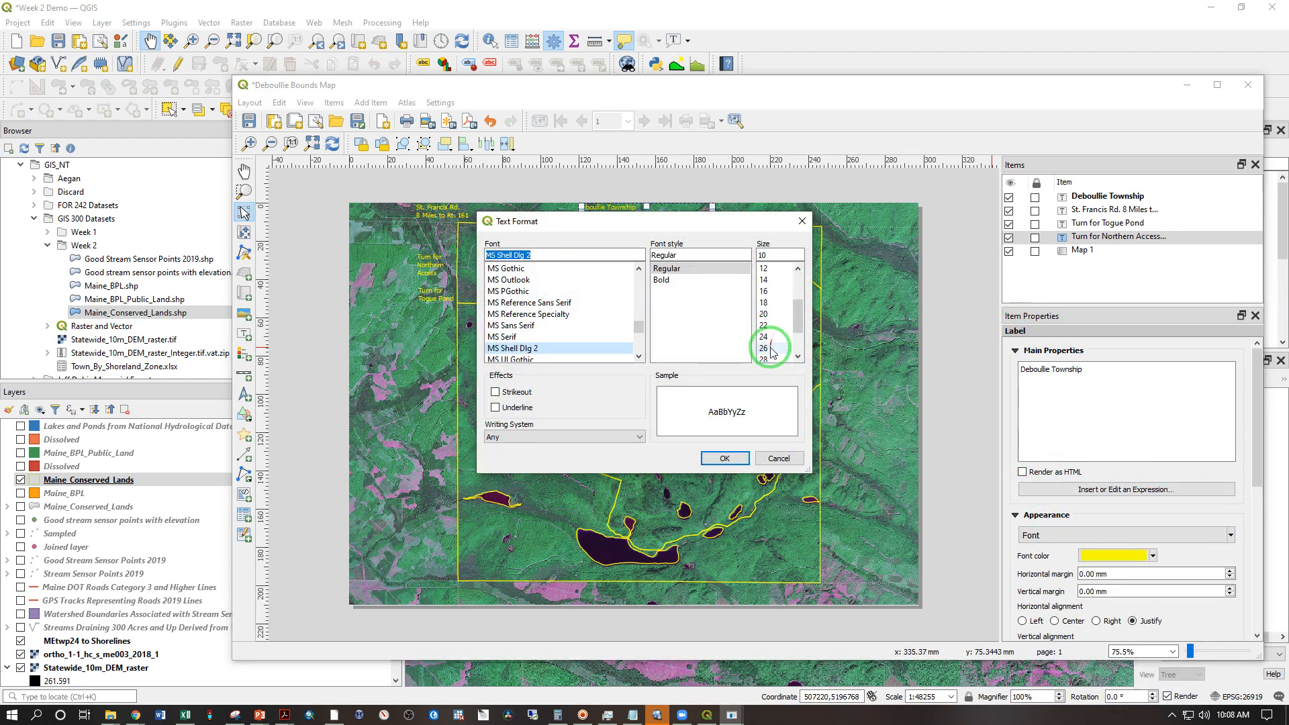
click(766, 325)
click(725, 458)
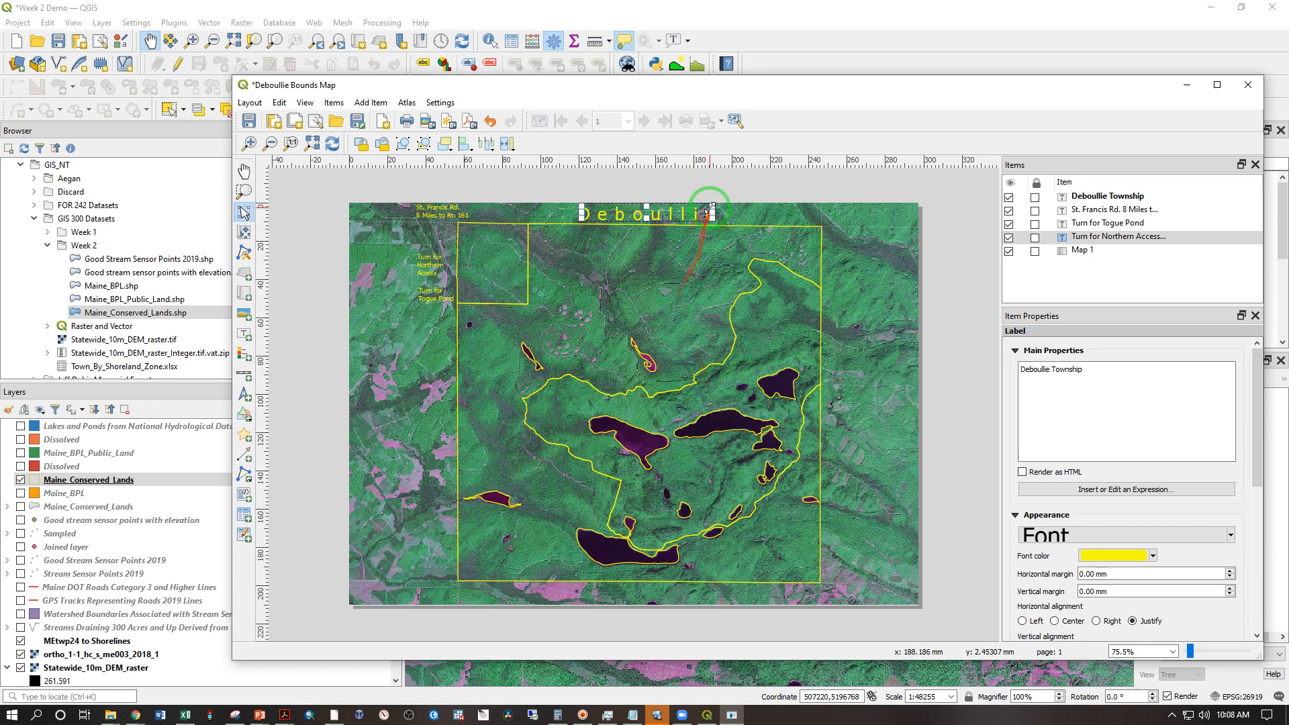
Widen the title's frame to fit "Deboullie Township" and shift it west to center the text above the boundary
drag(712, 214, 839, 214)
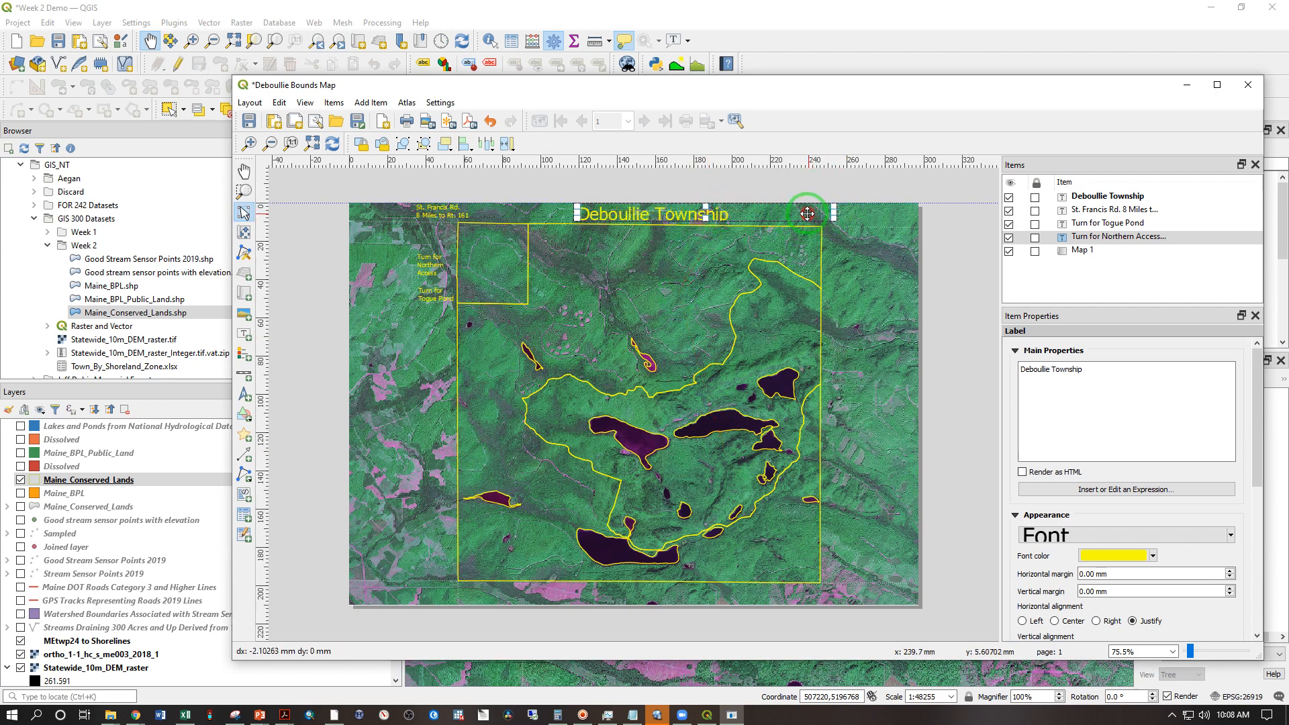
drag(814, 213, 794, 213)
click(761, 182)
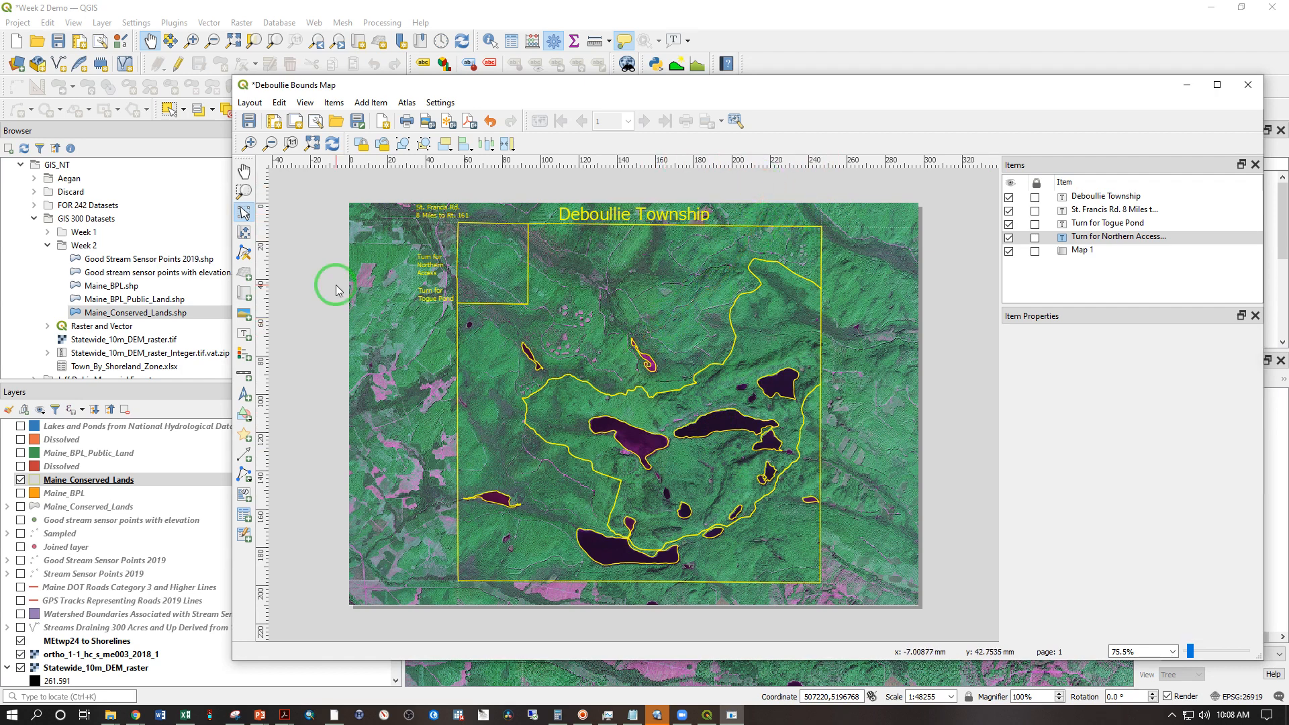
Add a label reading "Ecological Reserve" just above the large central pond
click(243, 334)
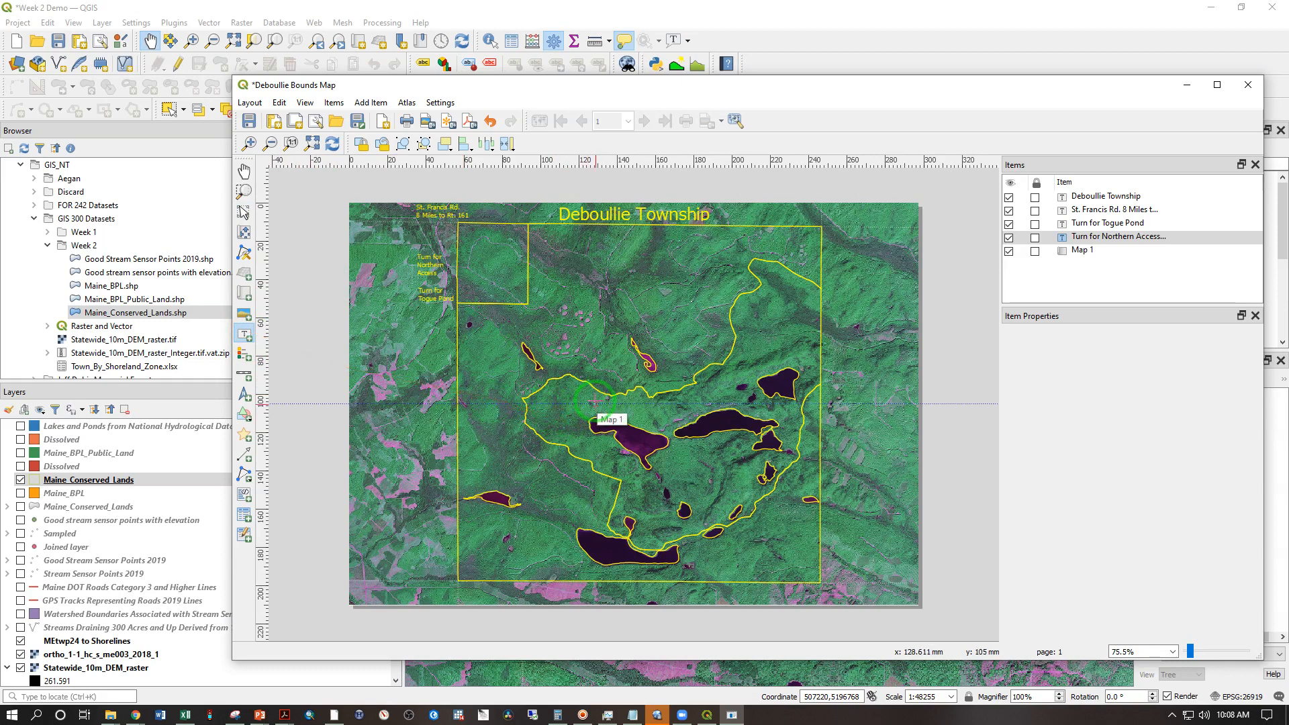
drag(595, 401, 628, 411)
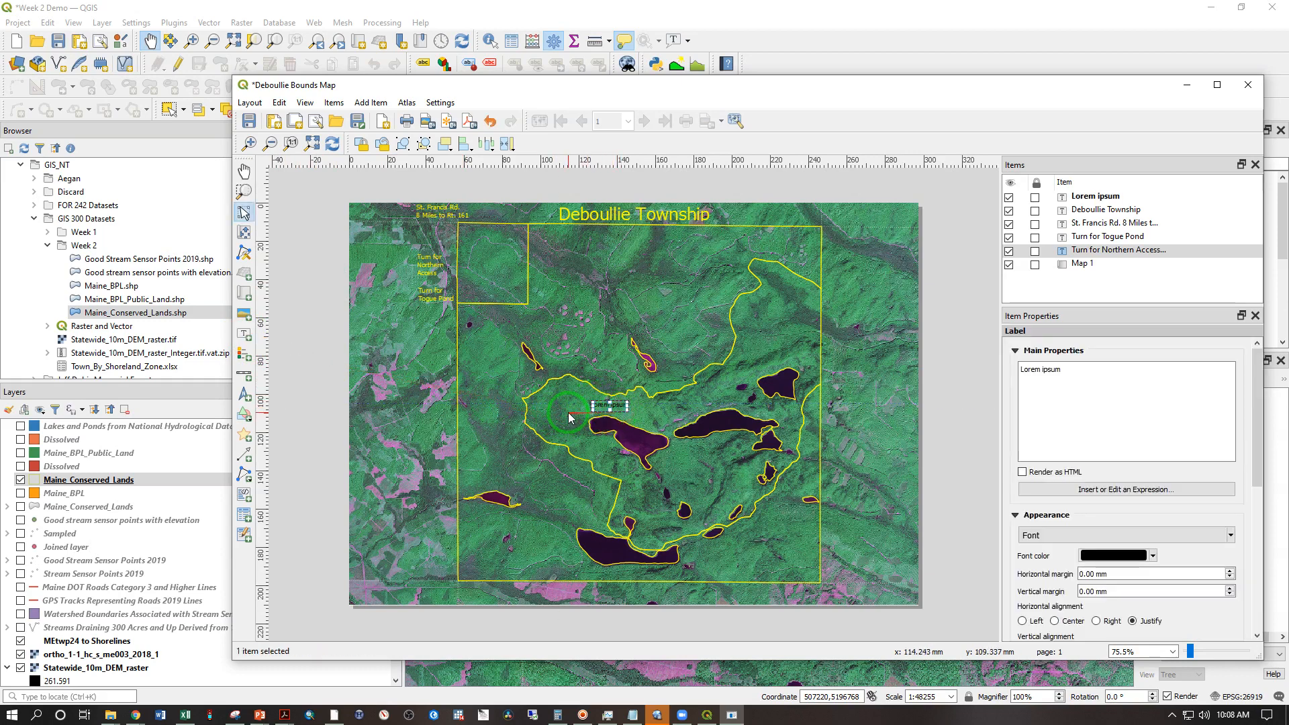
drag(1060, 370, 950, 325)
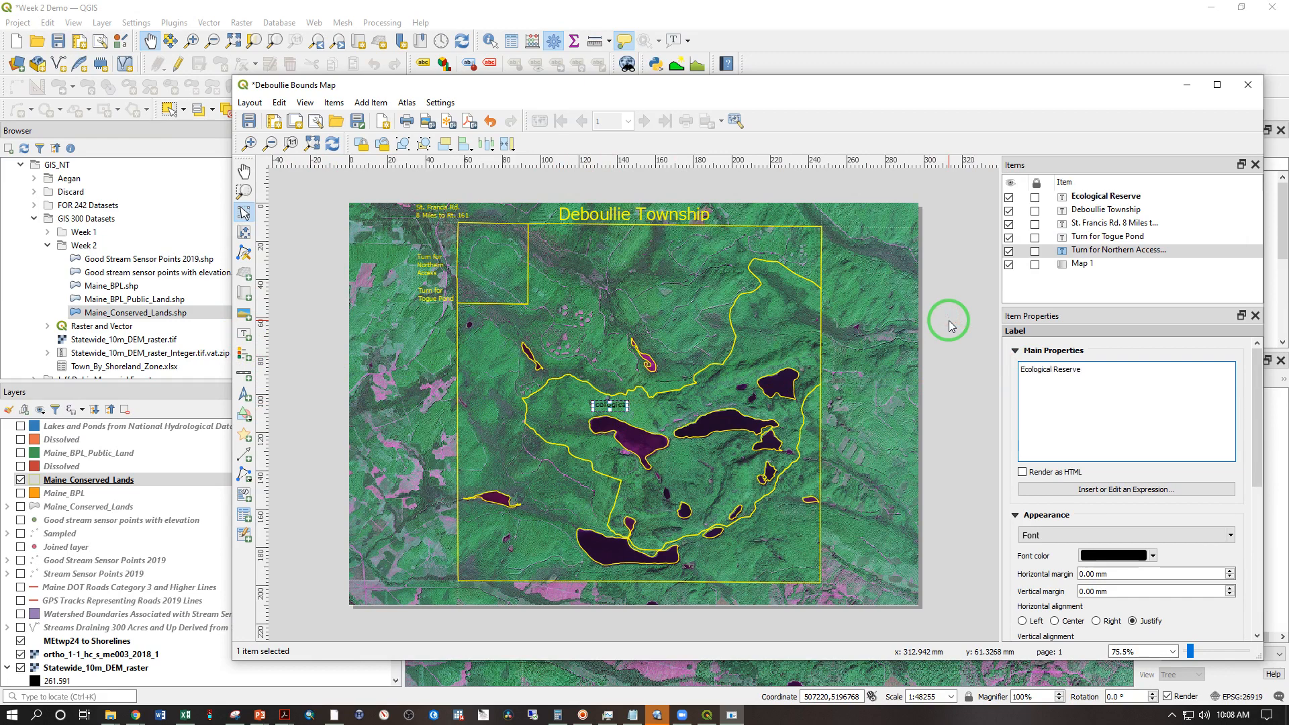
Set the "Ecological Reserve" label's font color to yellow
click(1103, 514)
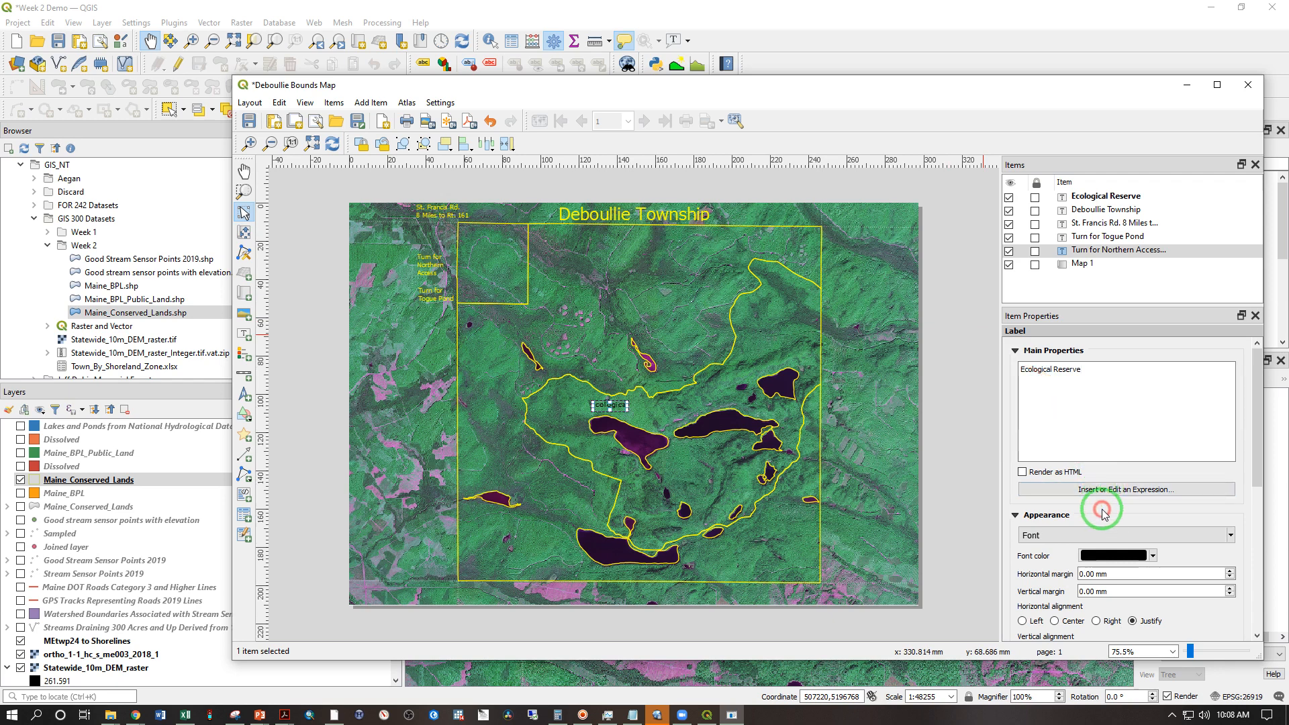
click(1112, 556)
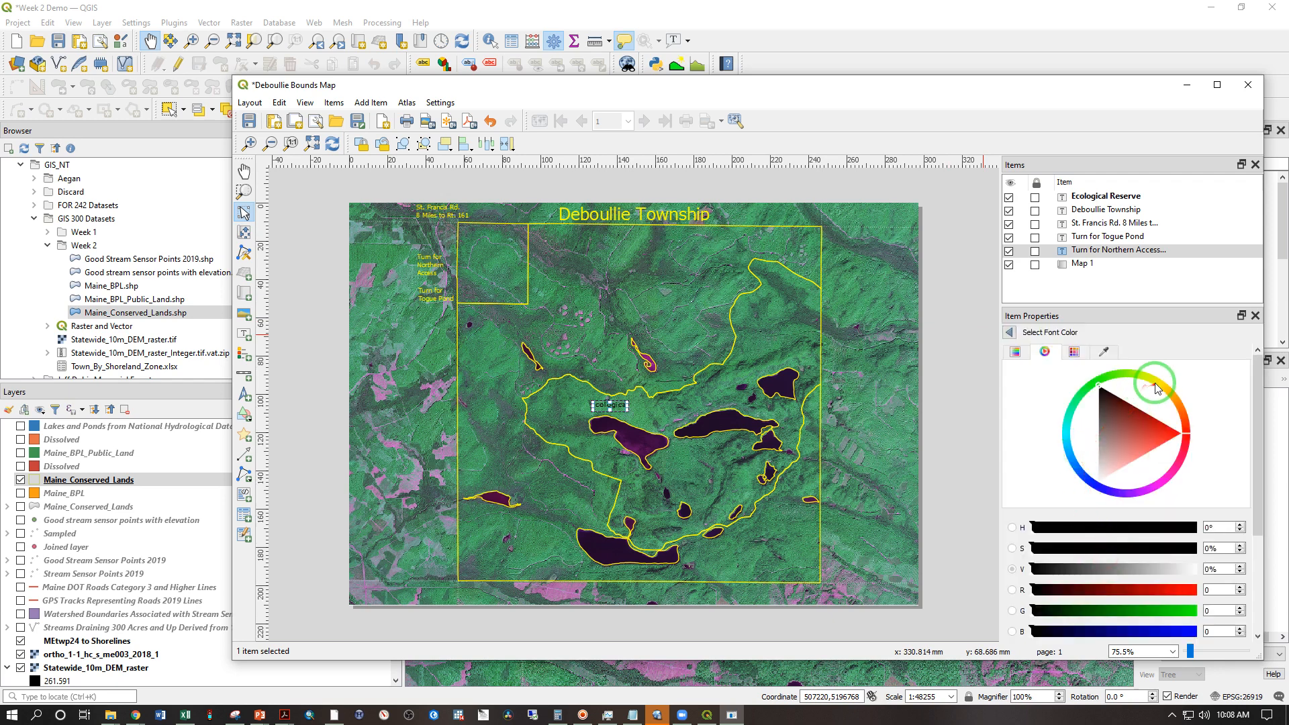
drag(1156, 388, 1176, 359)
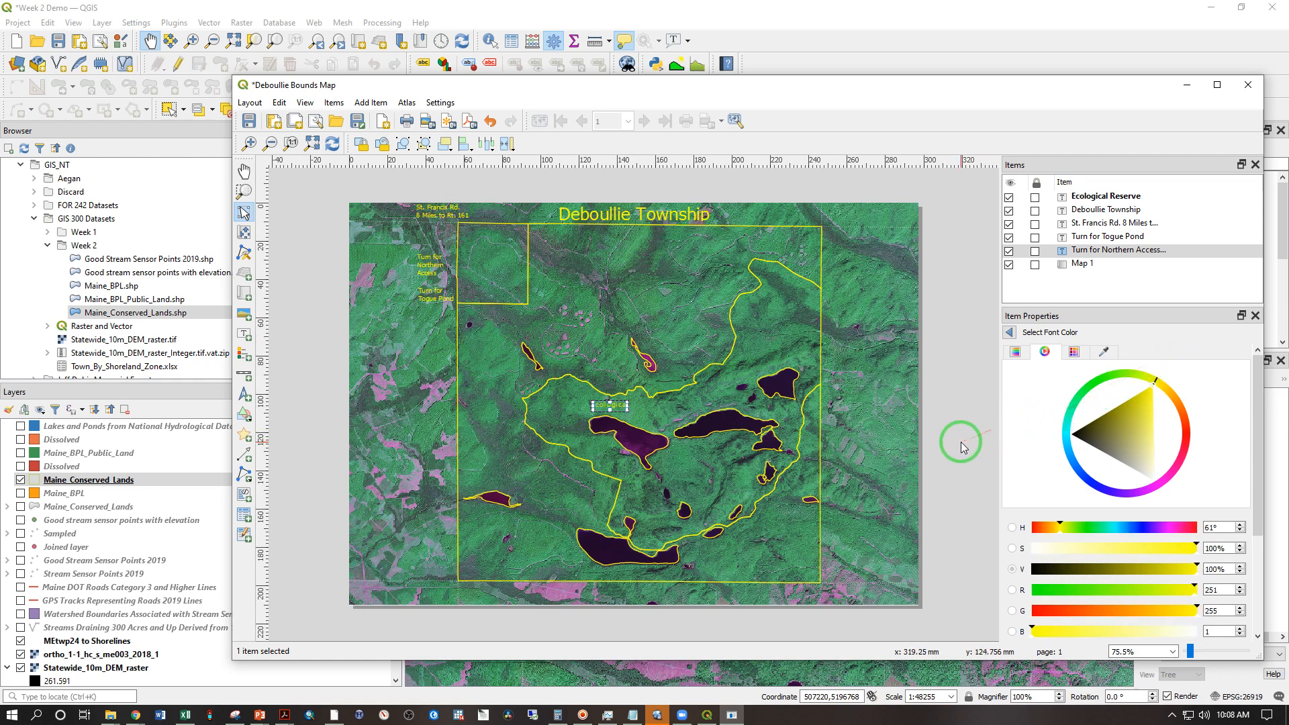
click(977, 415)
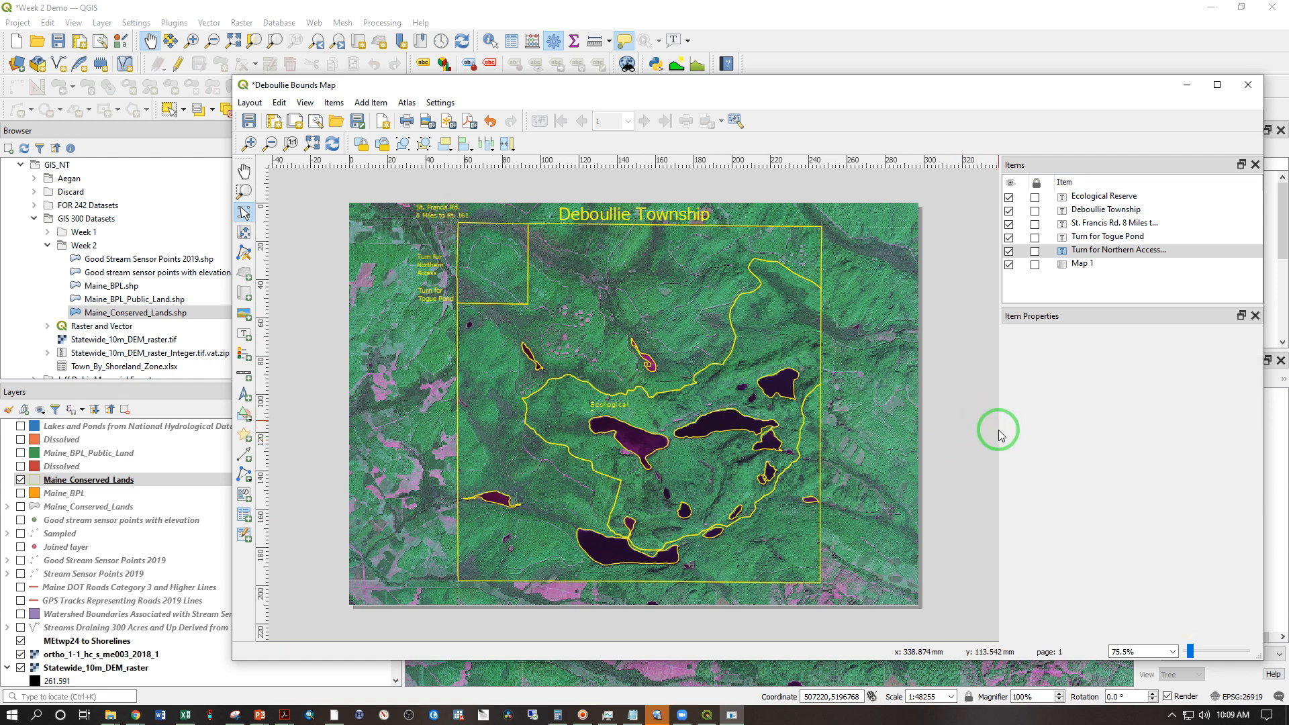
Widen the "Ecological Reserve" label's frame to fit its text and move it west, just inside the reserve outline
click(607, 410)
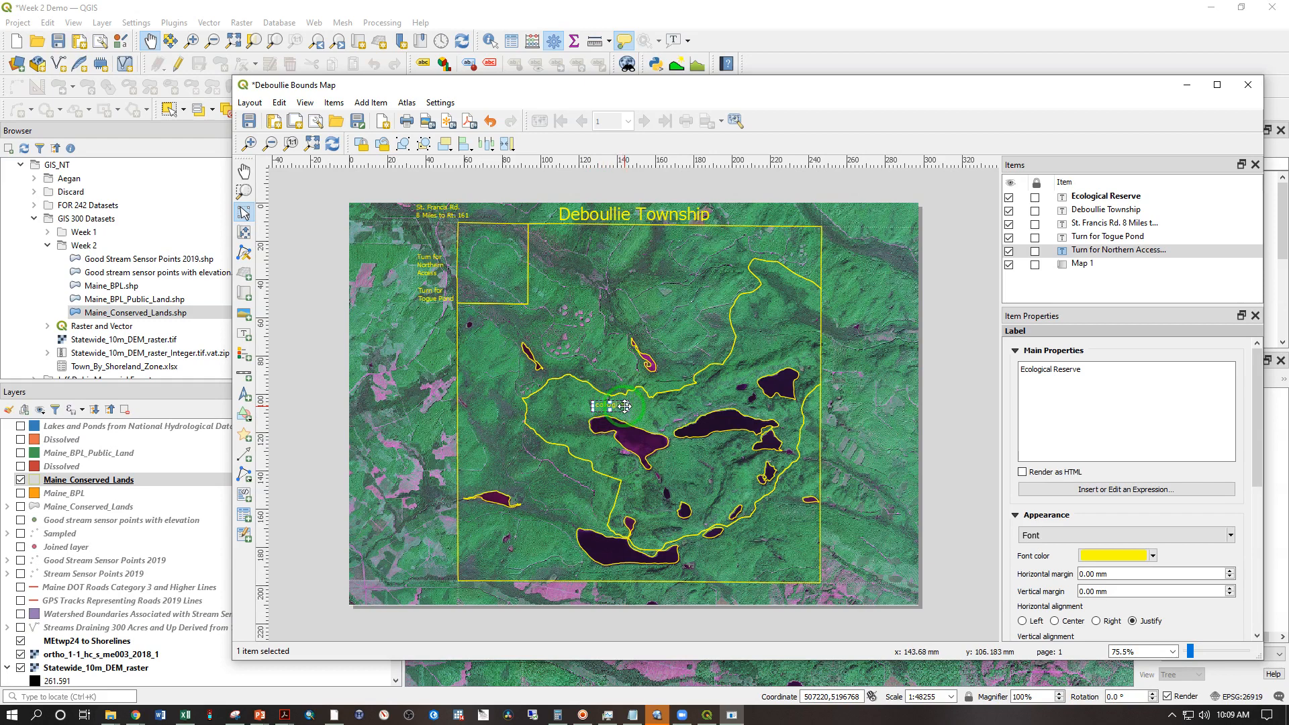
drag(627, 406, 652, 405)
drag(632, 406, 579, 399)
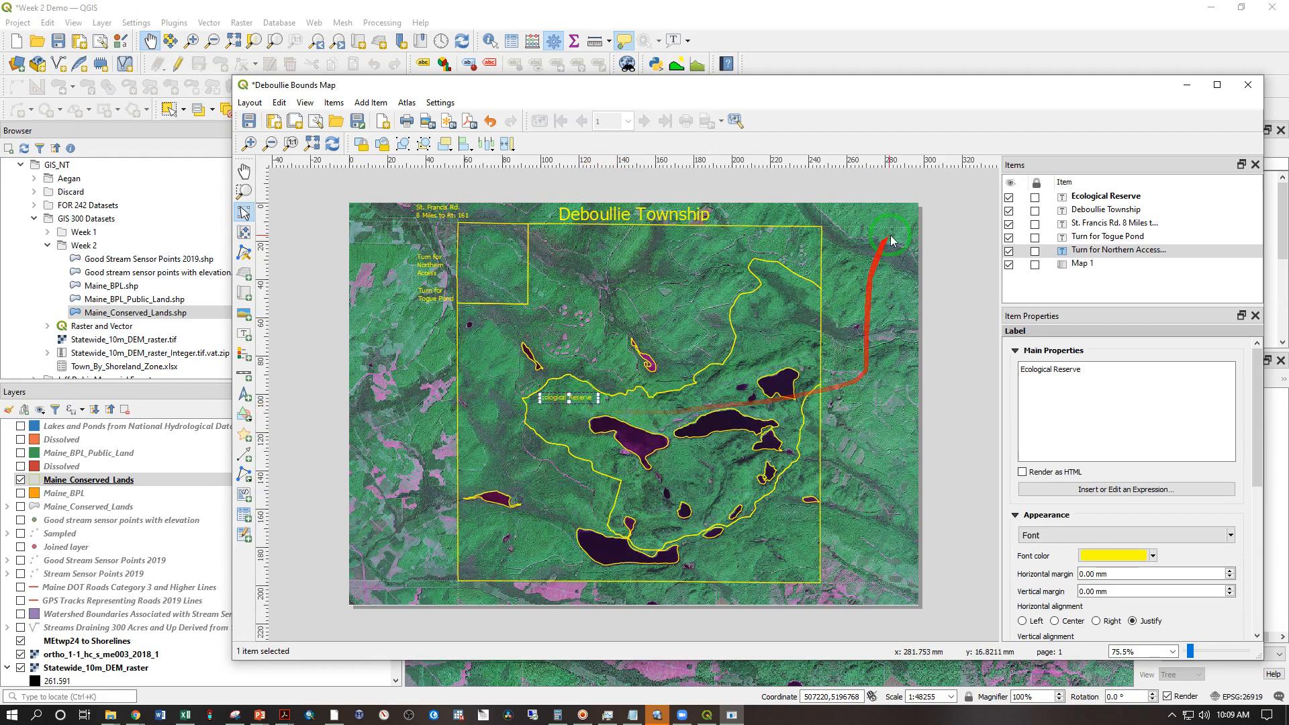
click(940, 260)
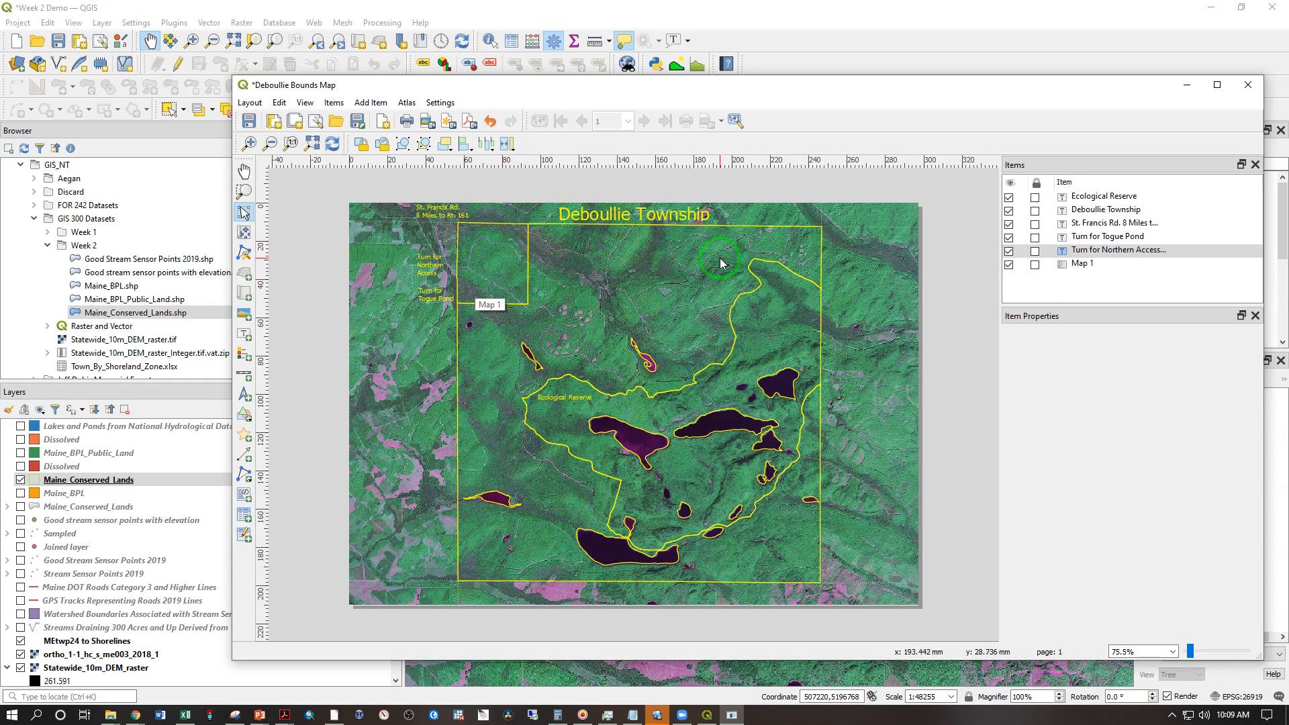
click(559, 400)
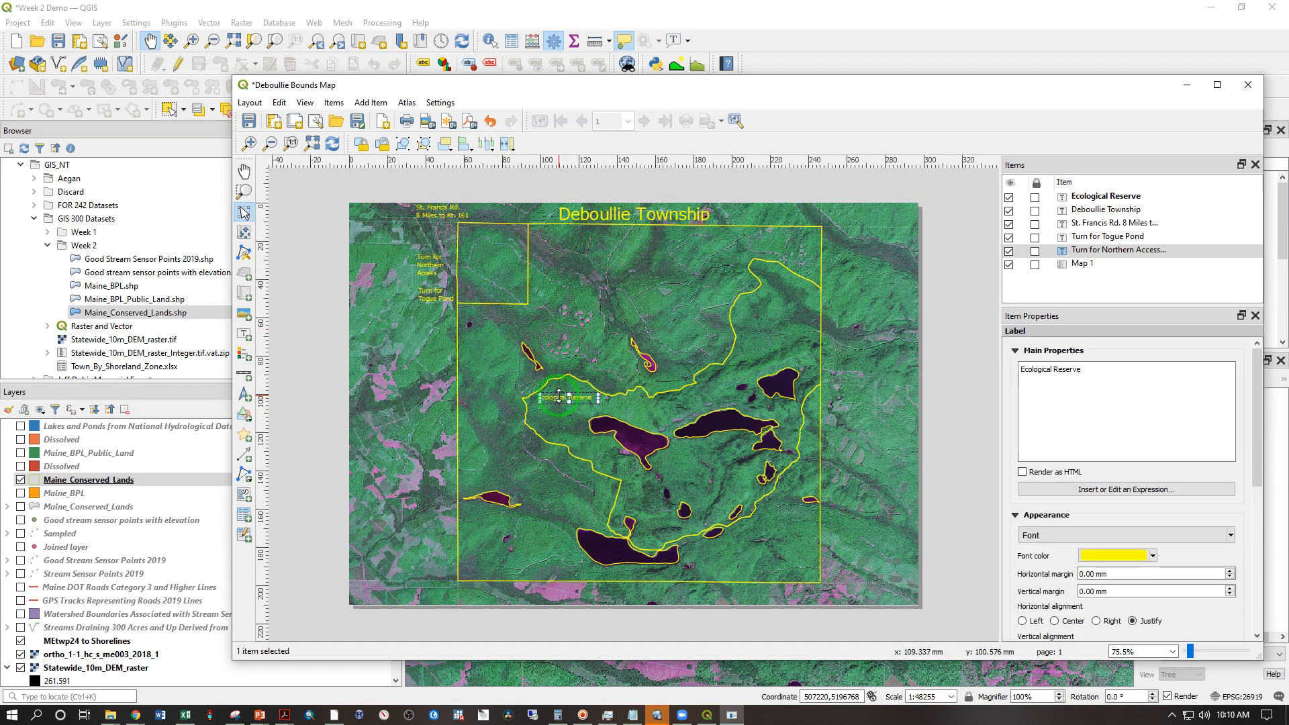
Duplicate the "Ecological Reserve" label into the northwest square lot and change the copy's text to ""Public Lot"" with "Unsurveyed" on a second line
key(ctrl+d)
drag(560, 400, 483, 293)
drag(1019, 370, 1082, 370)
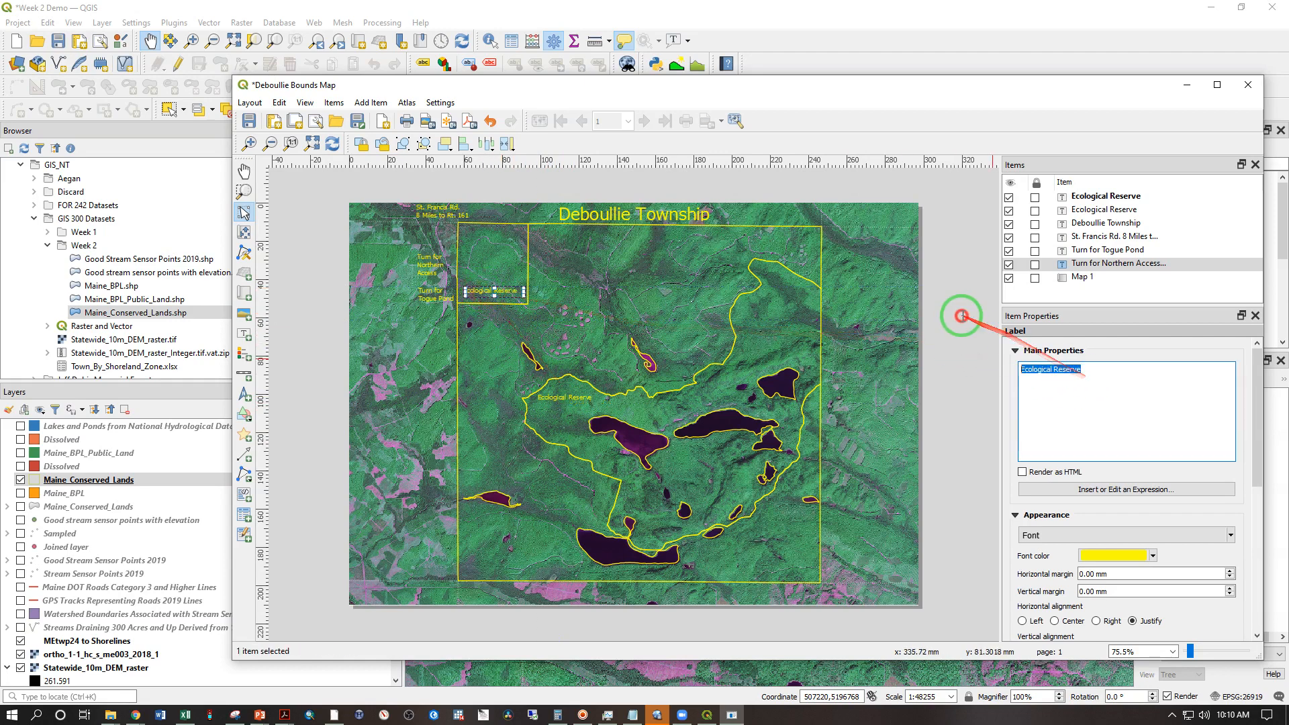
text(Public)
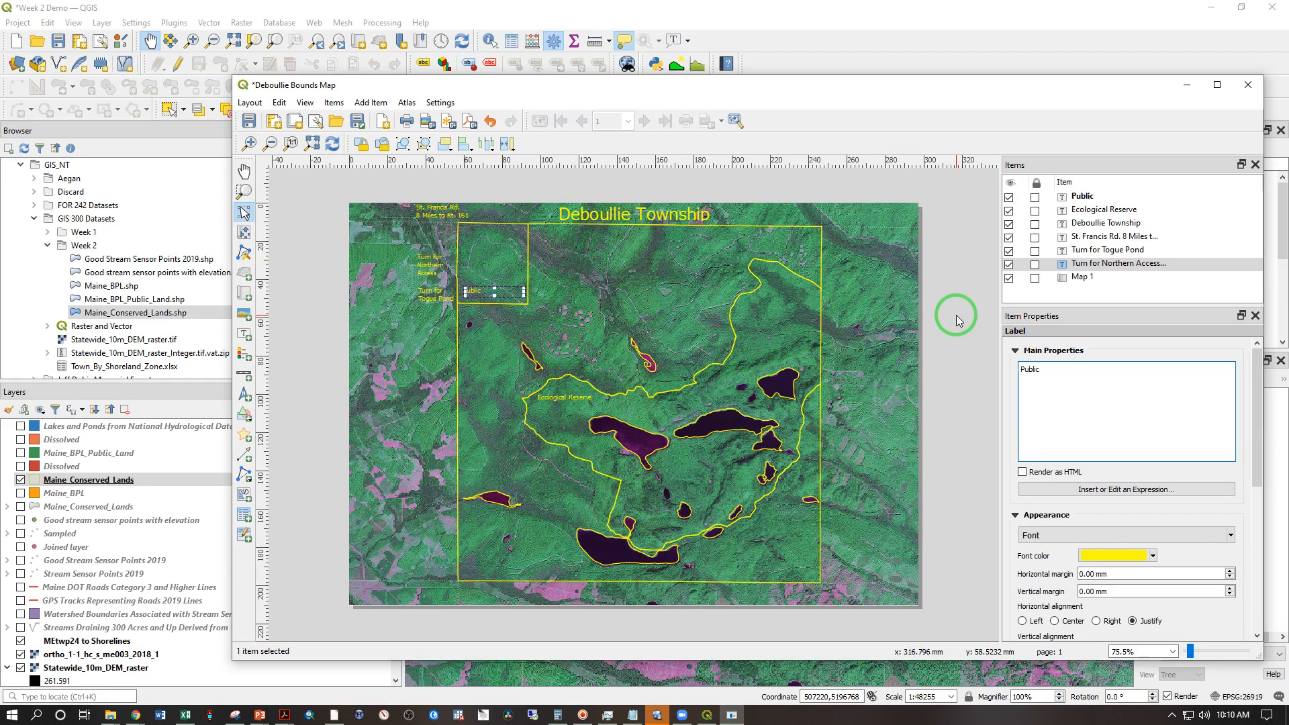
text( Lot")
click(1028, 370)
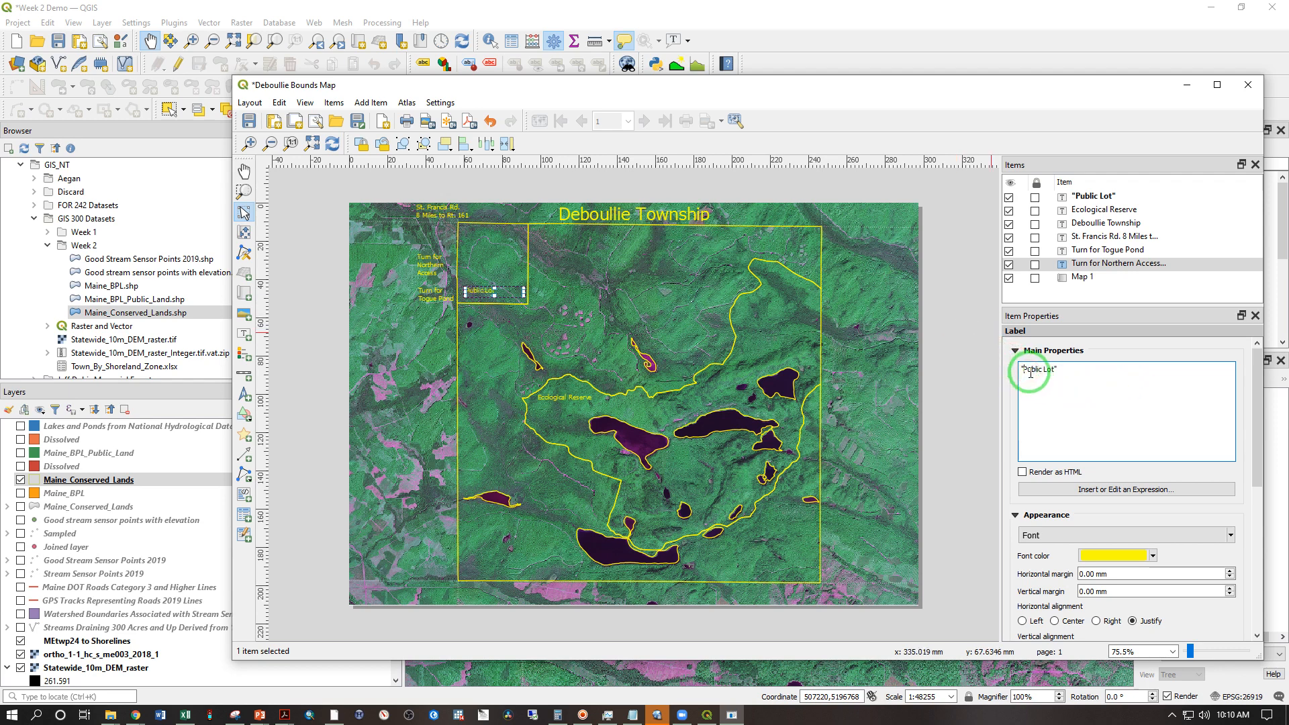
click(1082, 380)
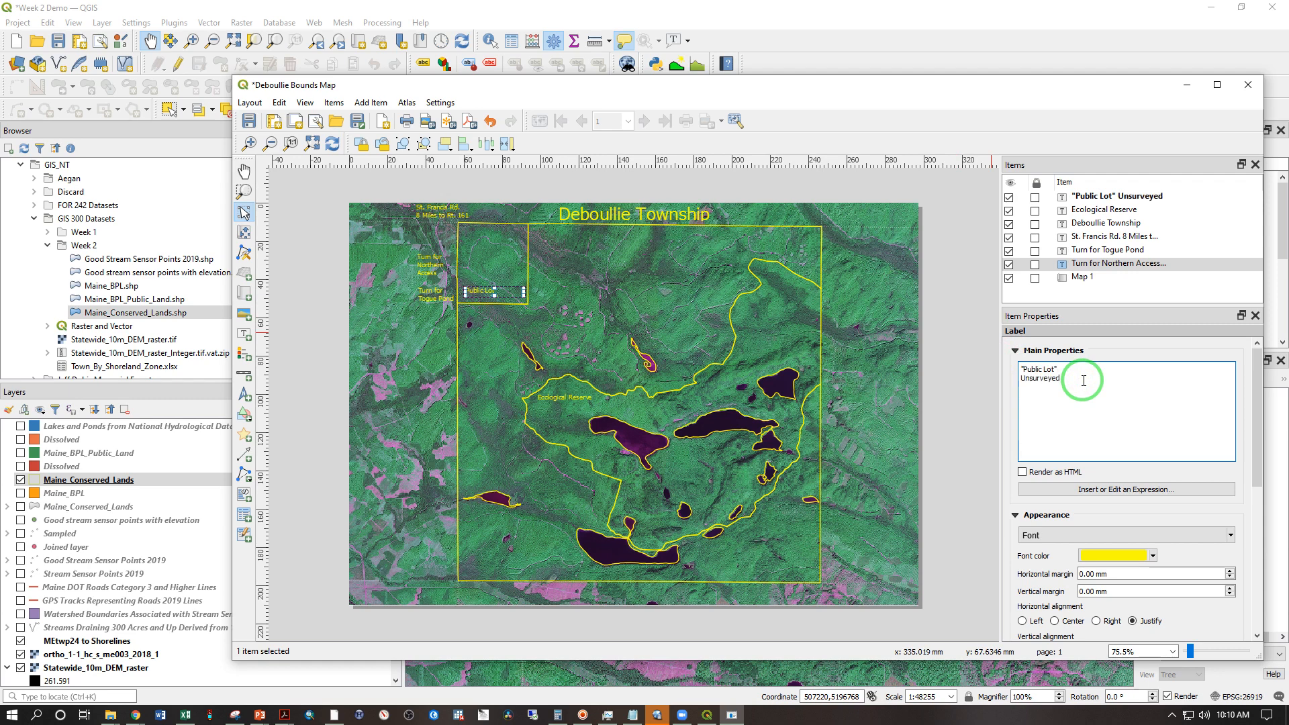
Increase the height of the "Public Lot" label's frame to fit both lines of text
click(888, 369)
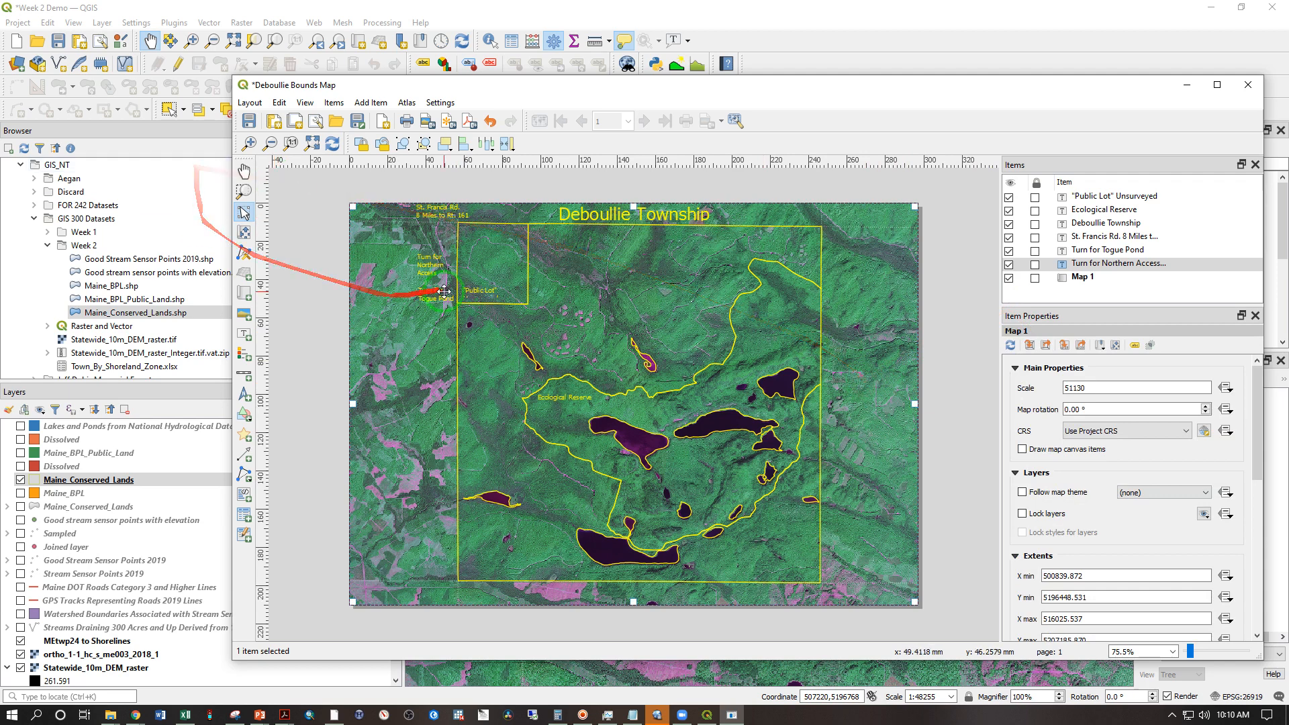
click(473, 291)
drag(523, 296, 524, 306)
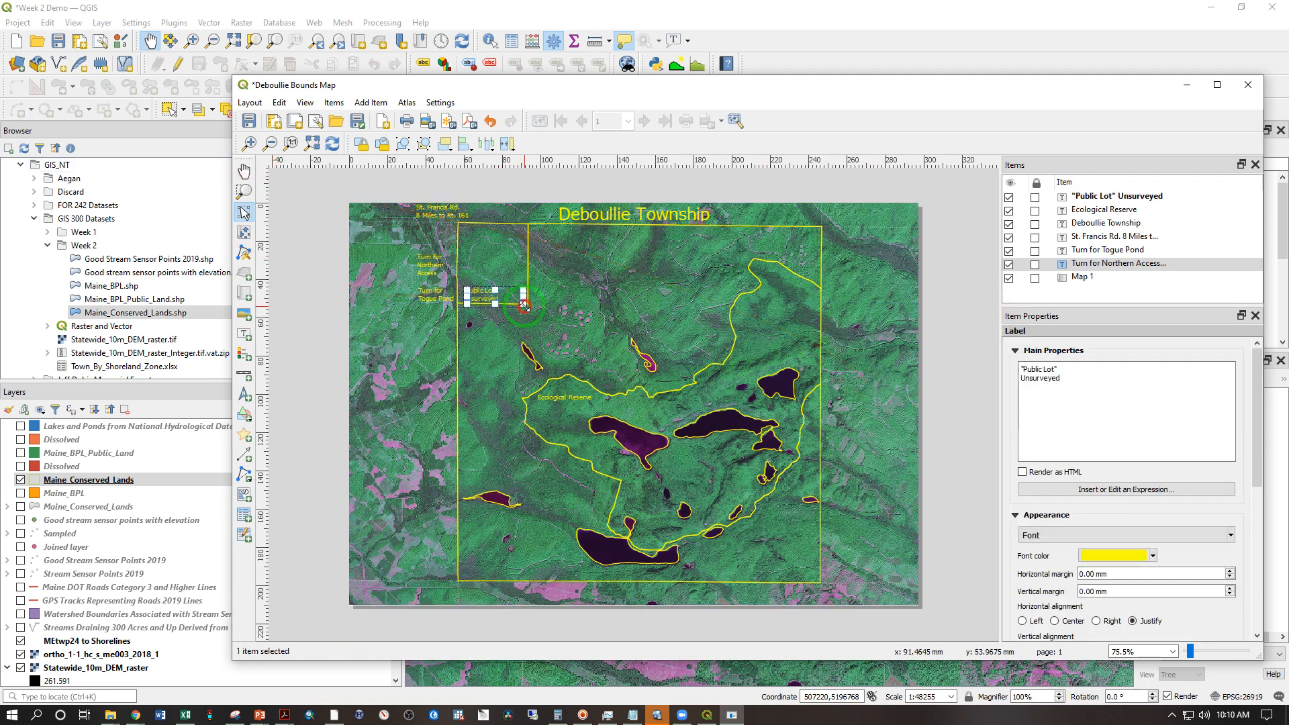
click(575, 264)
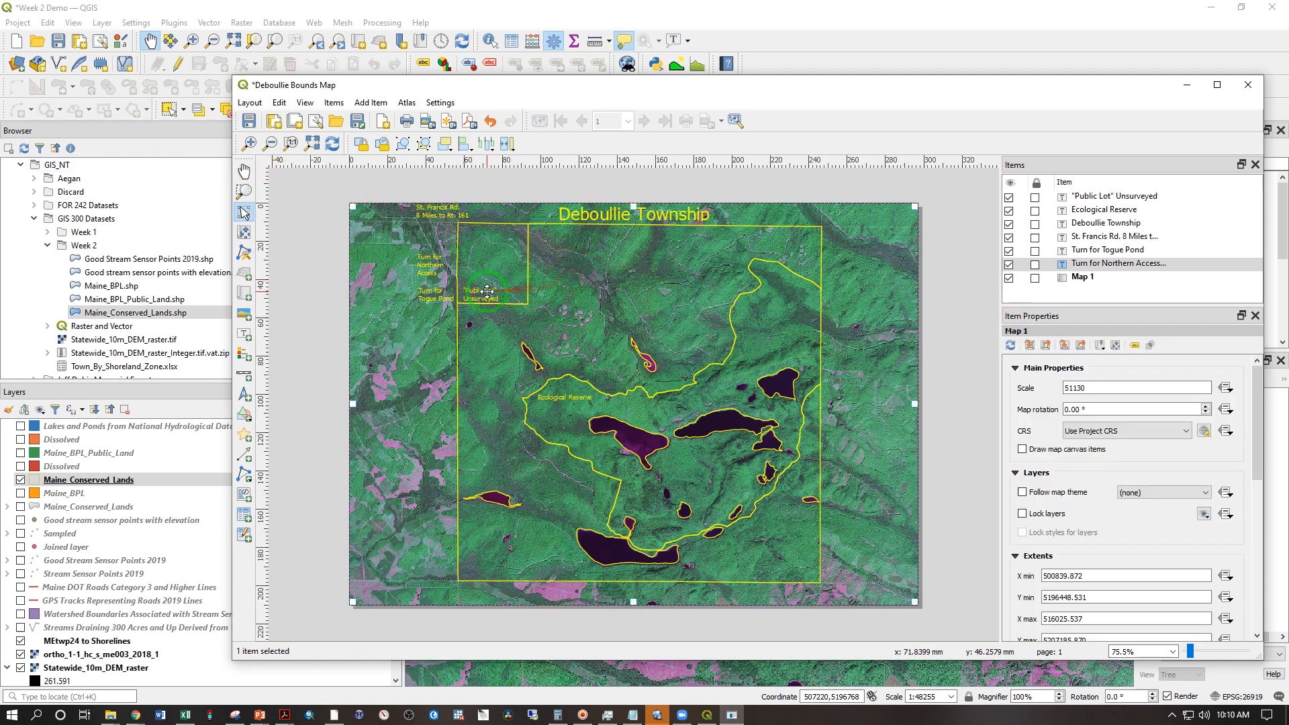
Move the "Public Lot" Unsurveyed label into the northeast corner of the square lot, just inside its boundary lines
click(483, 294)
drag(487, 297, 496, 235)
click(525, 366)
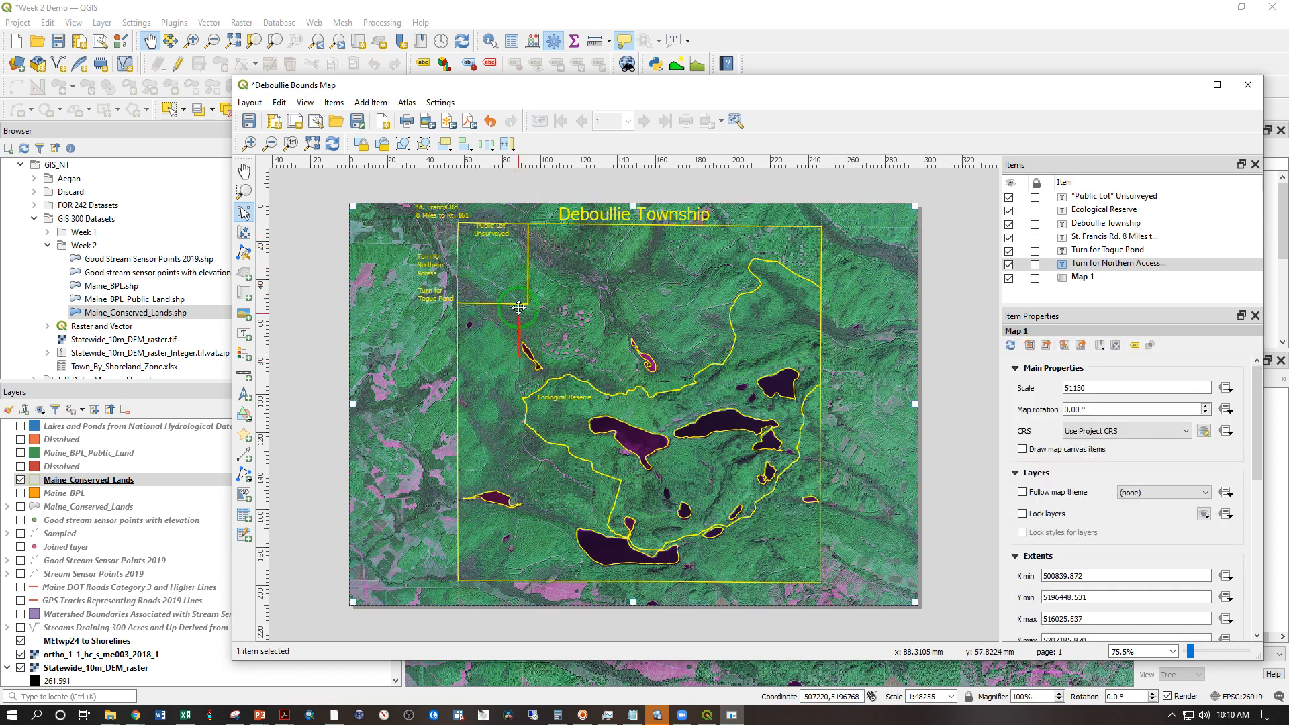
click(494, 233)
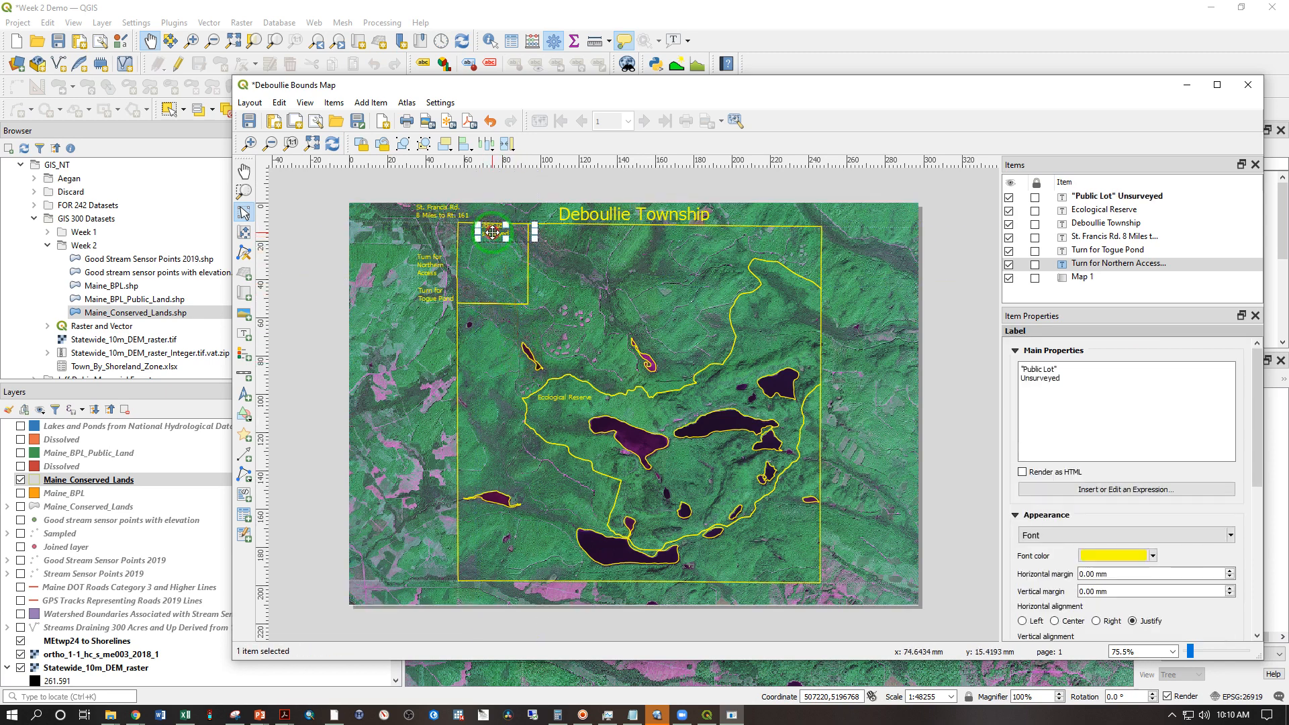
drag(492, 233, 494, 233)
scroll(485, 243, up, 3)
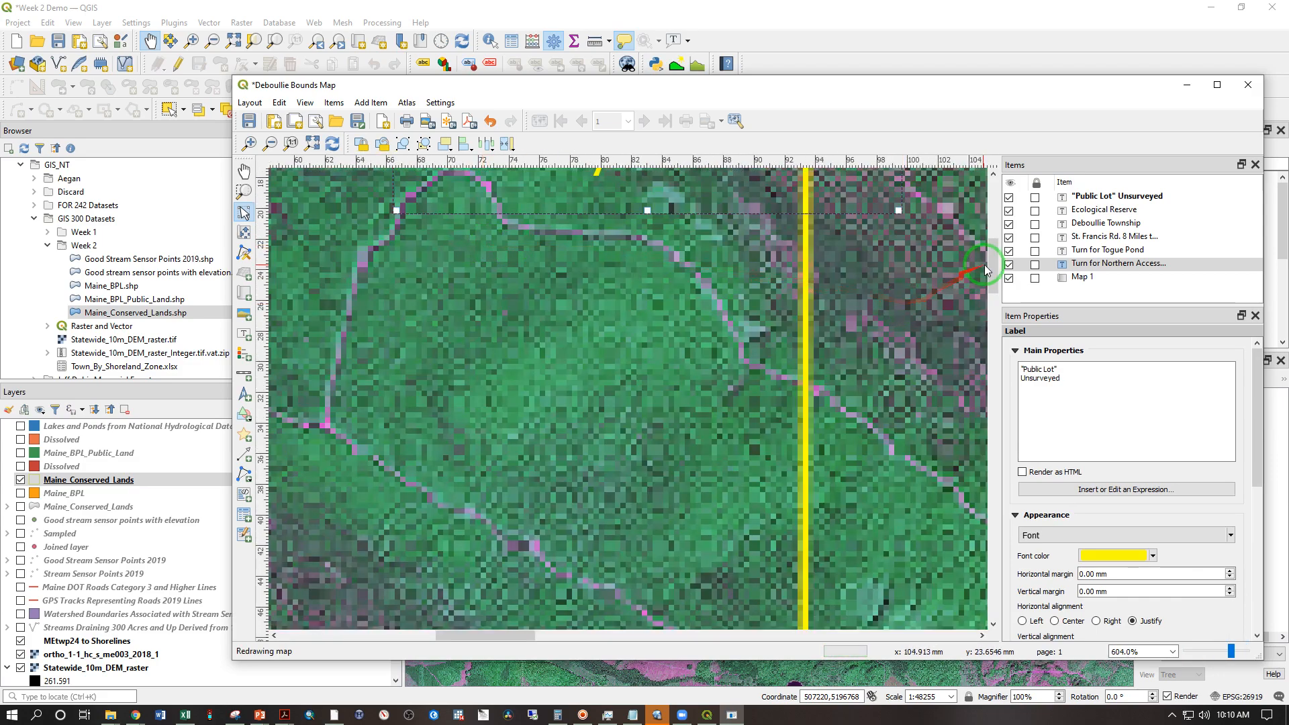
drag(993, 265, 991, 240)
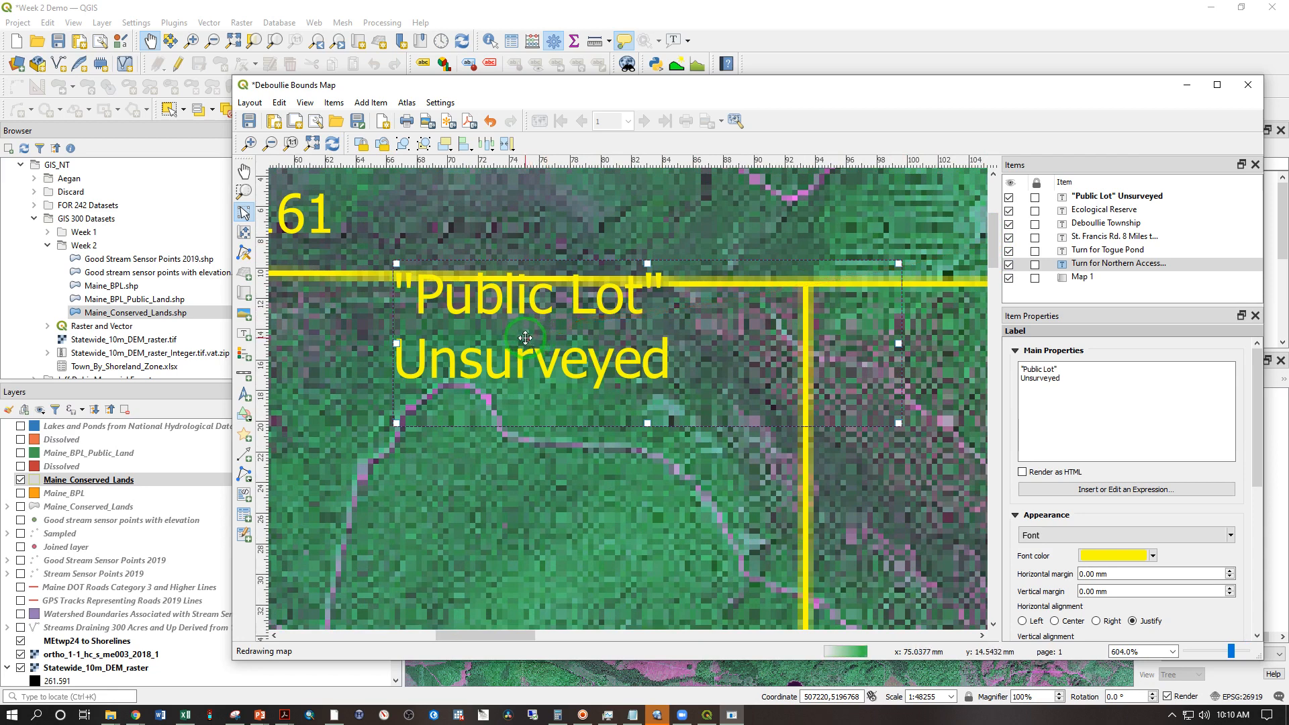
drag(509, 320, 632, 327)
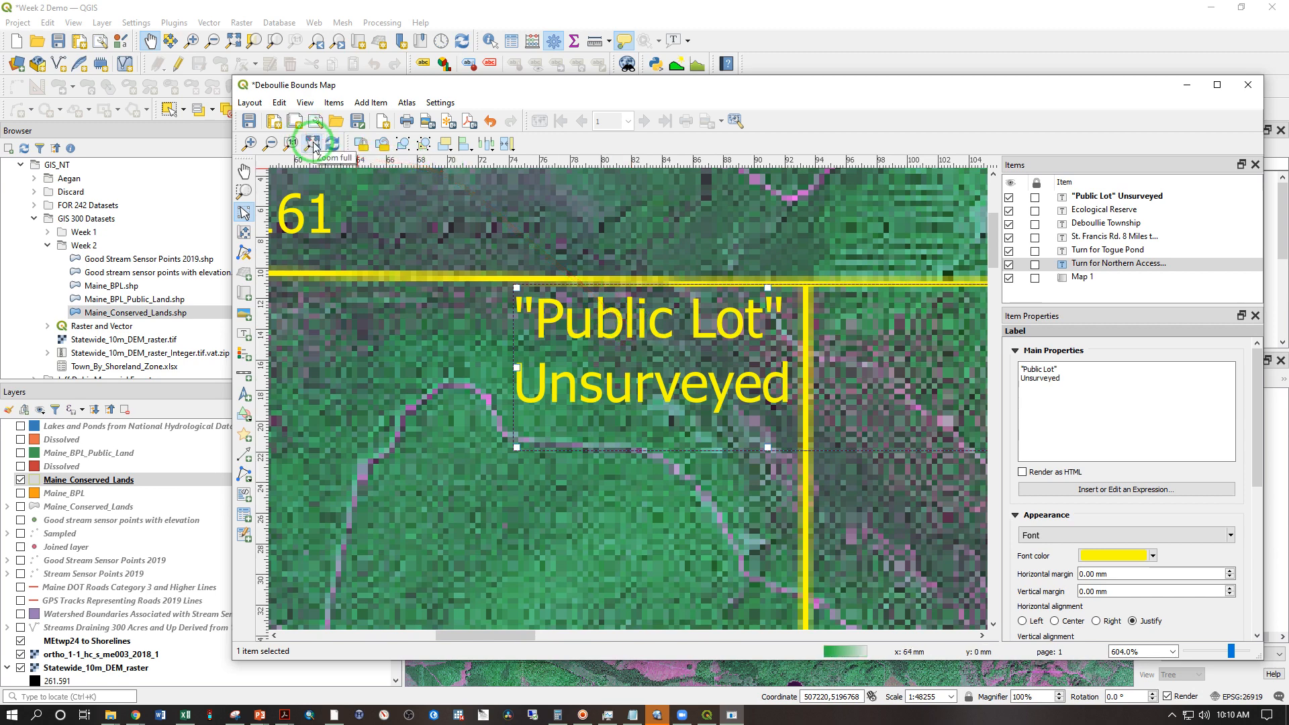
click(313, 144)
click(332, 370)
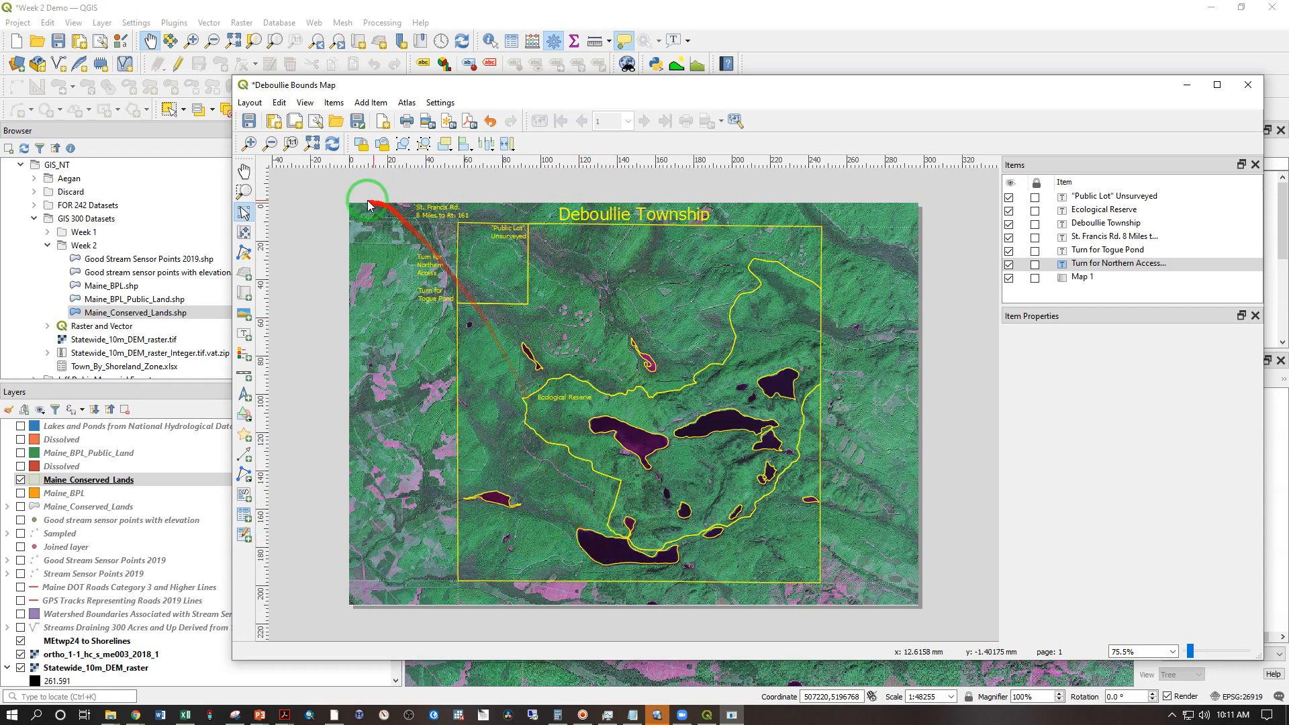
Add a label reading "Togue Pond" on the large southernmost pond
click(244, 334)
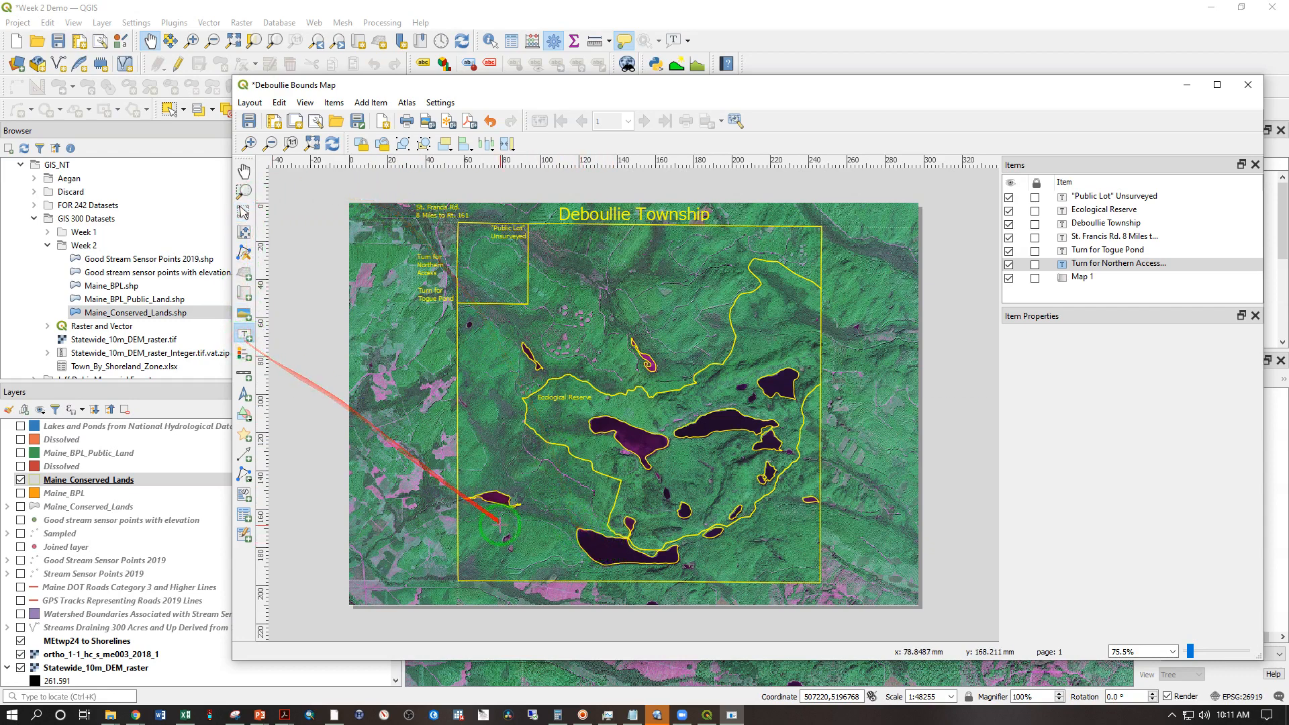
drag(585, 542, 622, 550)
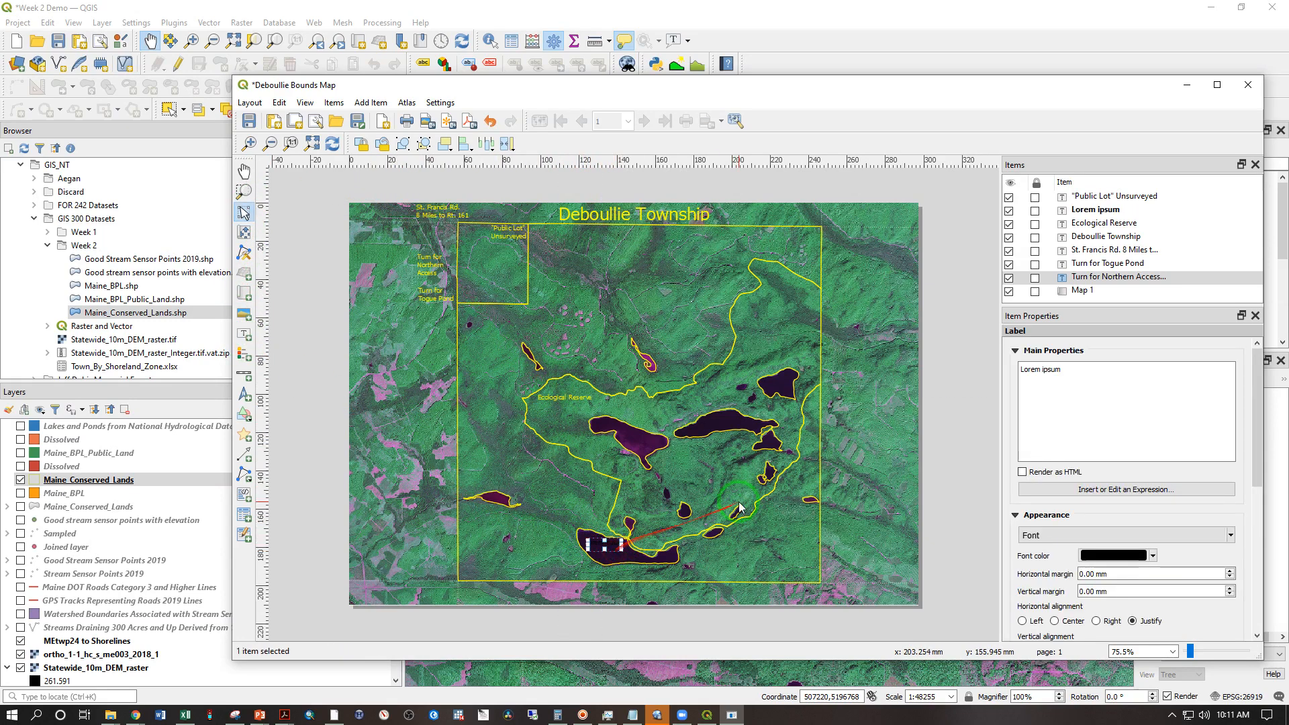
click(1090, 411)
key(ctrl+a)
key(BackSpace)
text(Togue)
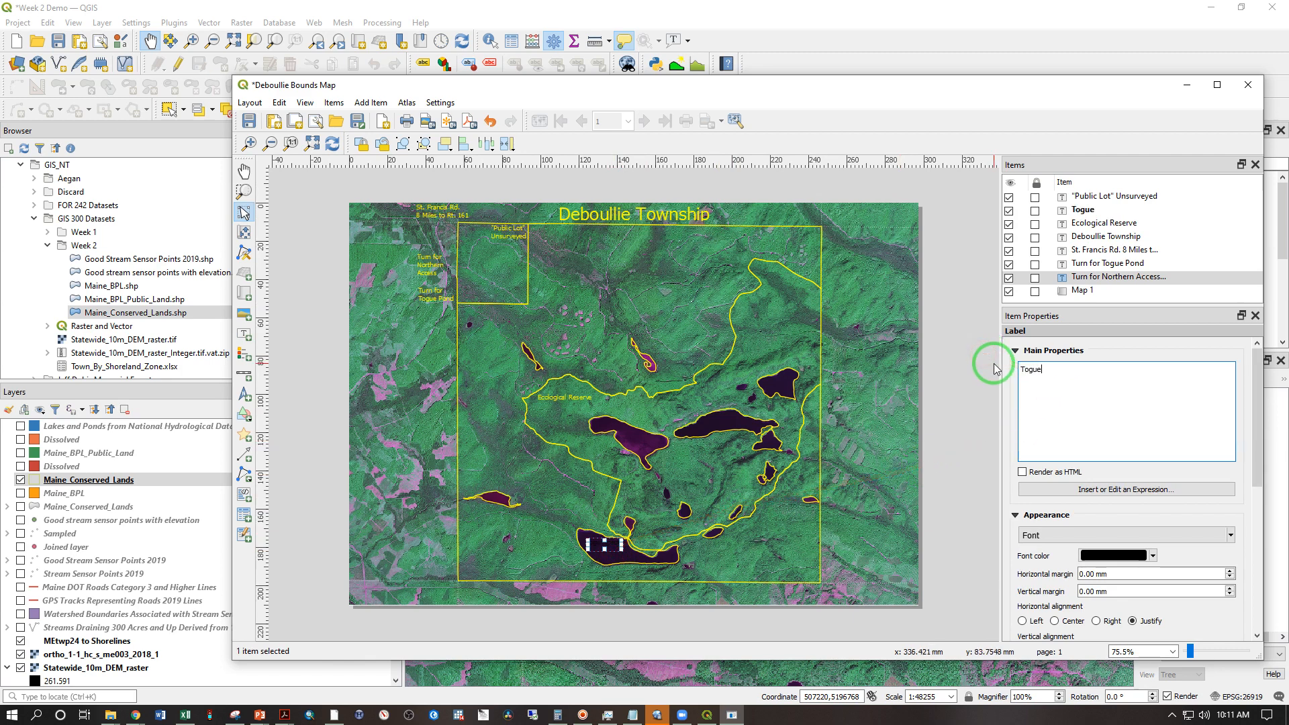
text( Pond)
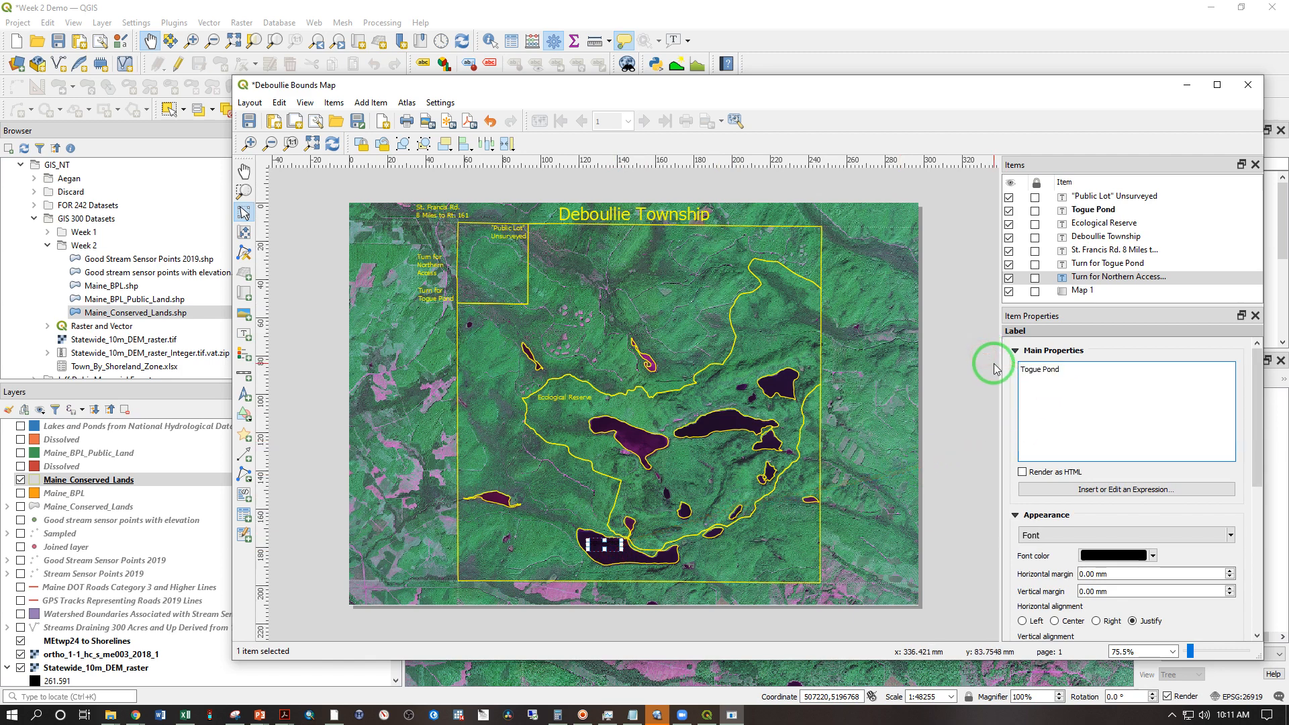
Set the "Togue Pond" label's font color to a bright blue
click(1154, 558)
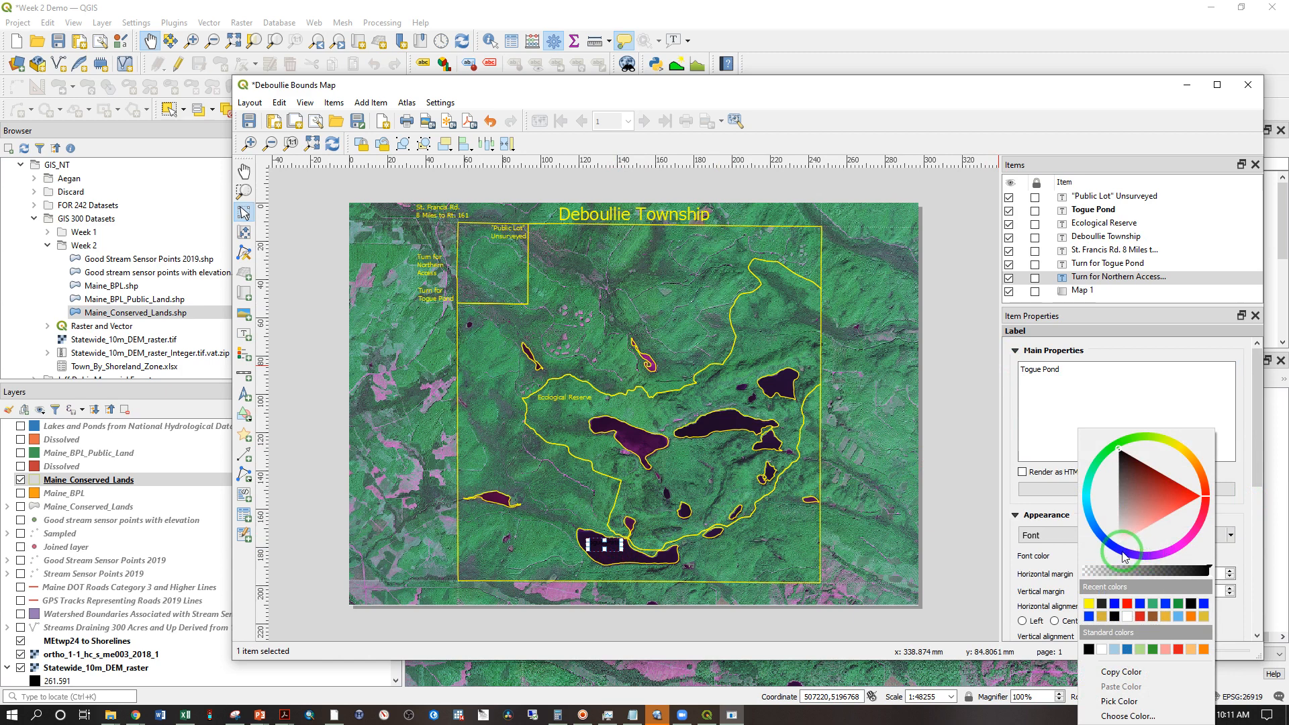
click(1090, 525)
click(1096, 520)
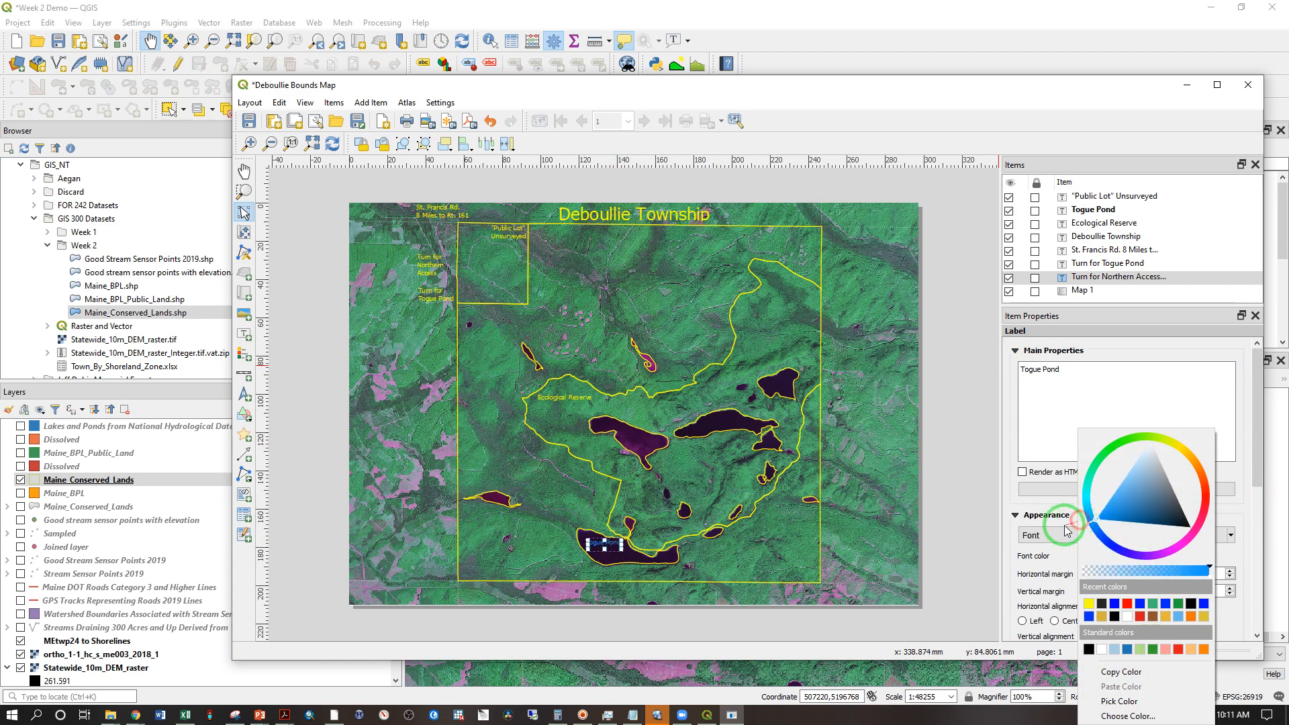
click(1006, 501)
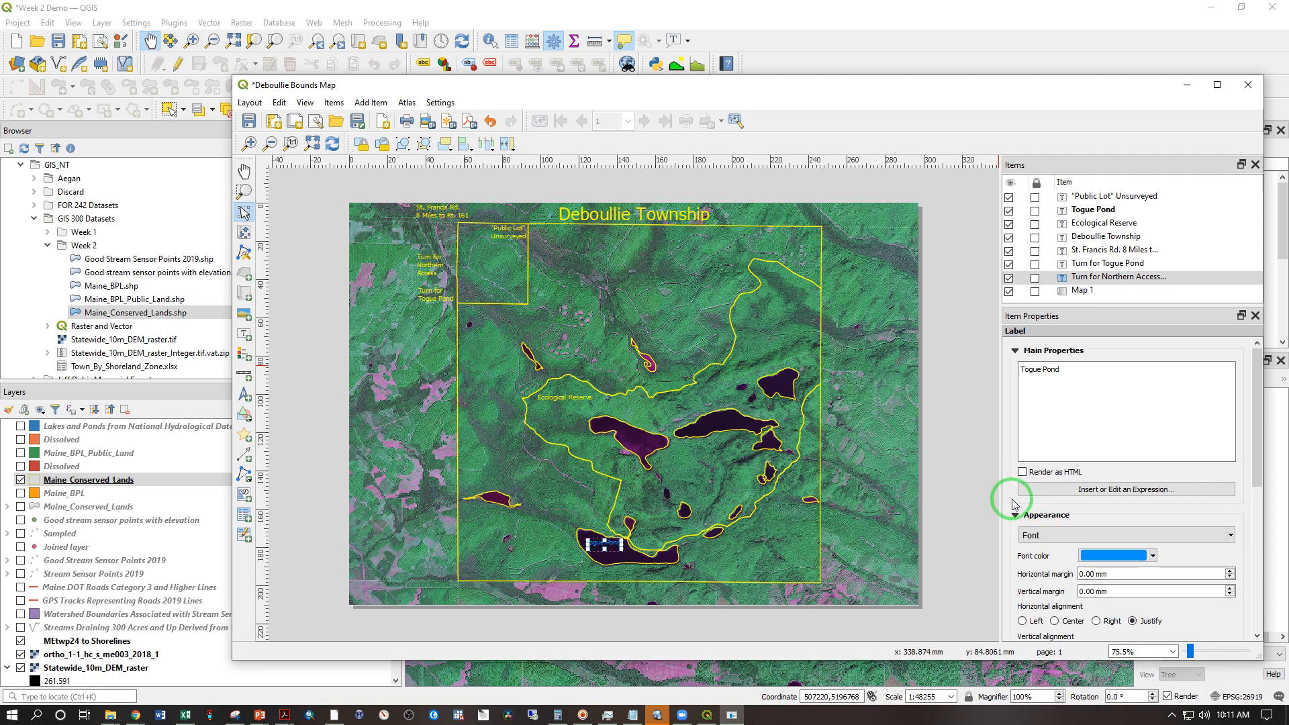
Set the "Togue Pond" label's font to Times New Roman with the Italic style
click(1048, 535)
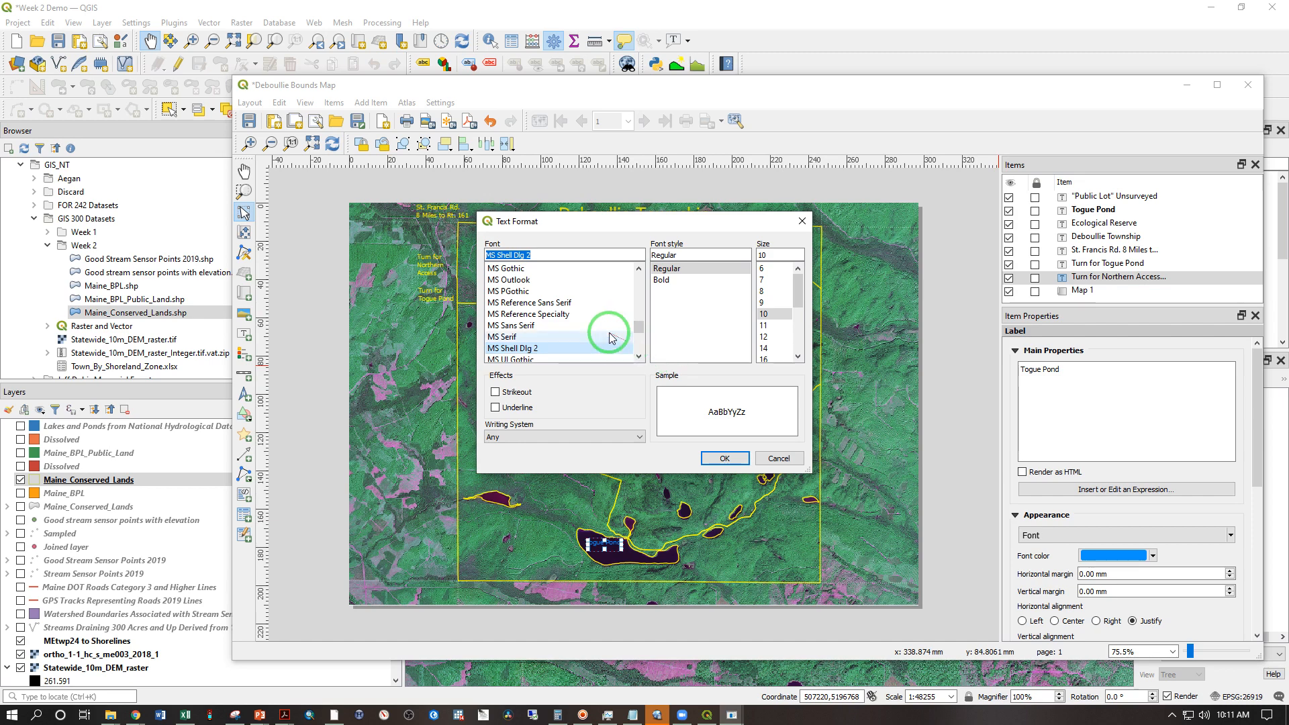
scroll(580, 278, down, 8)
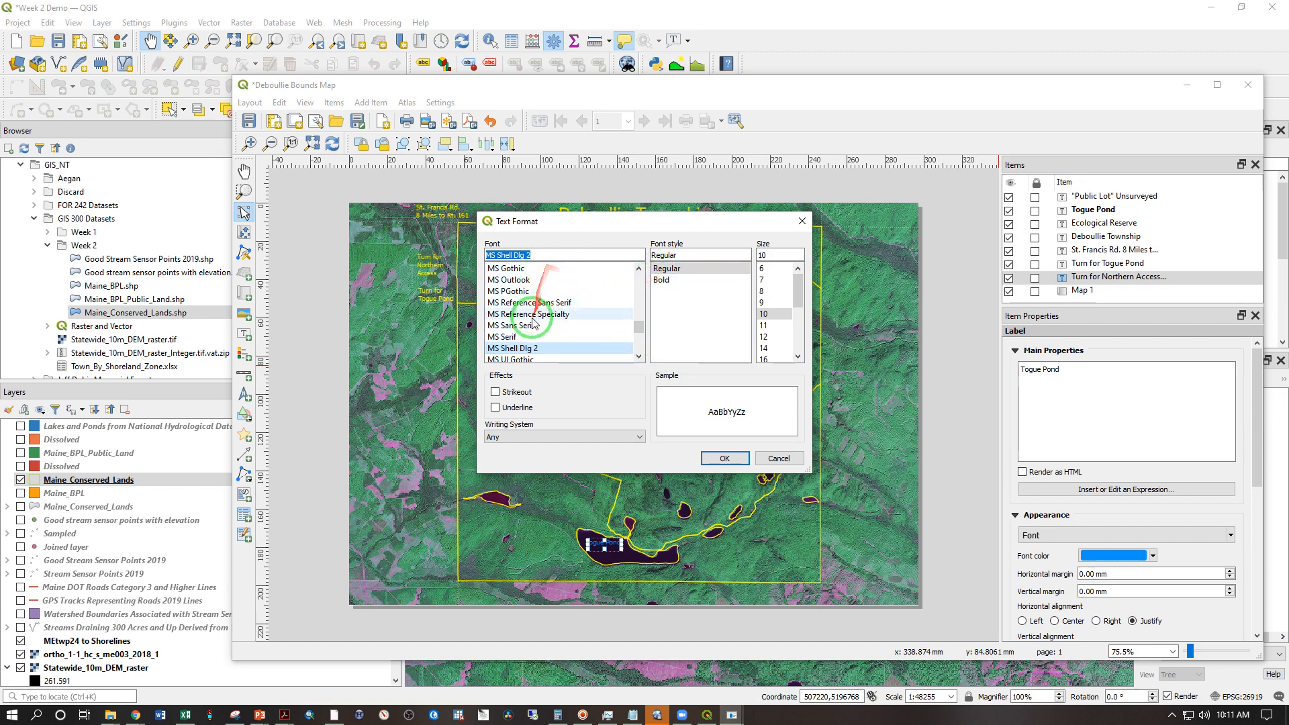
scroll(528, 331, down, 12)
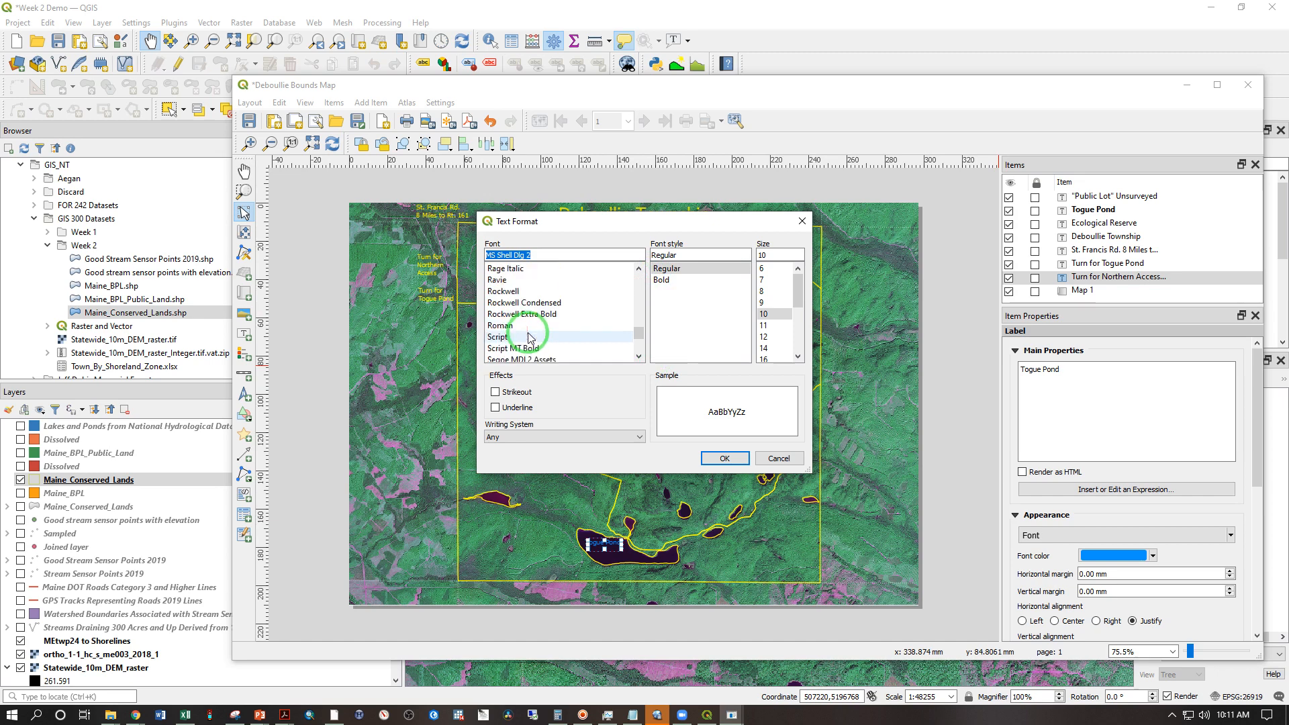
scroll(531, 339, up, 2)
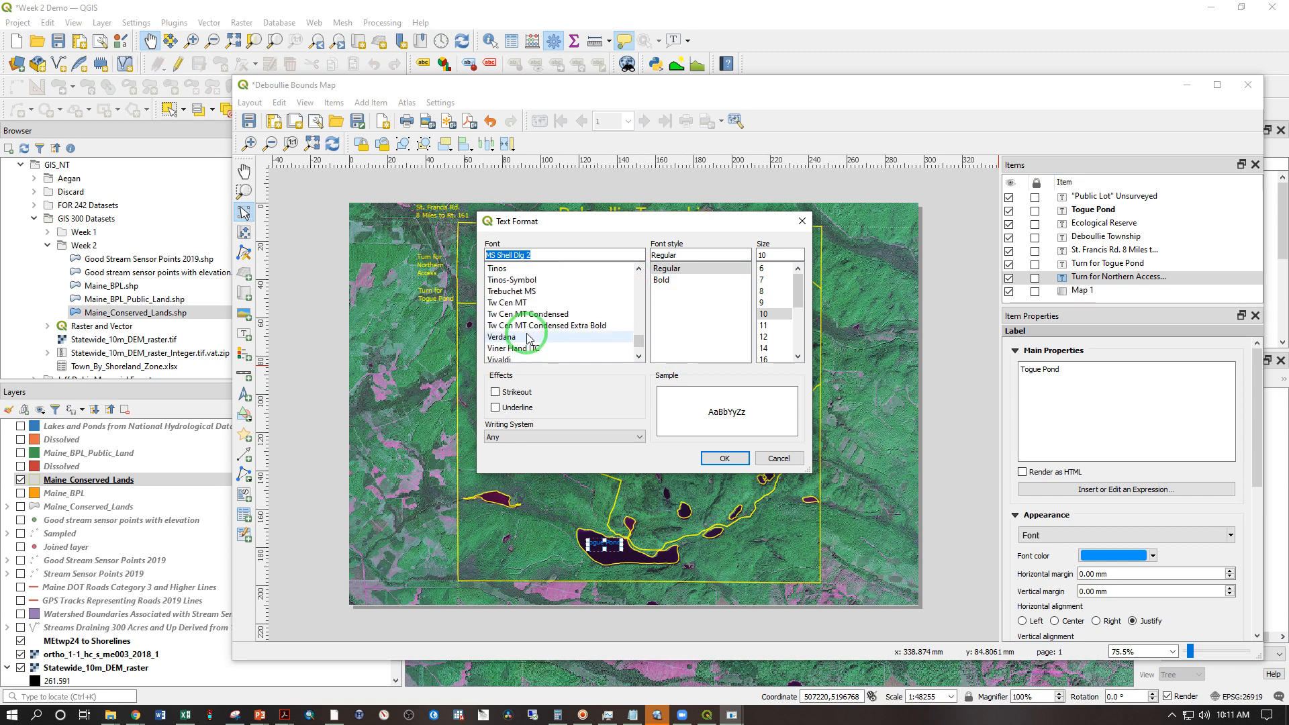
click(528, 293)
click(665, 306)
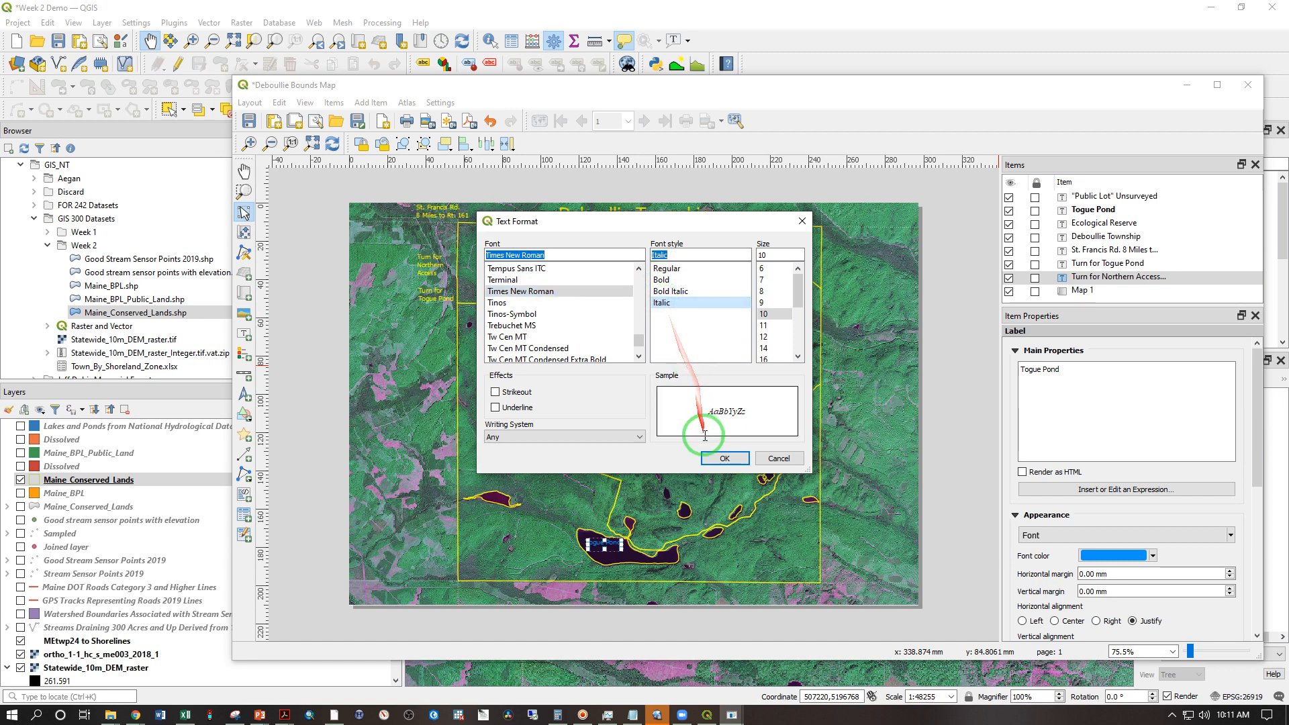
click(718, 460)
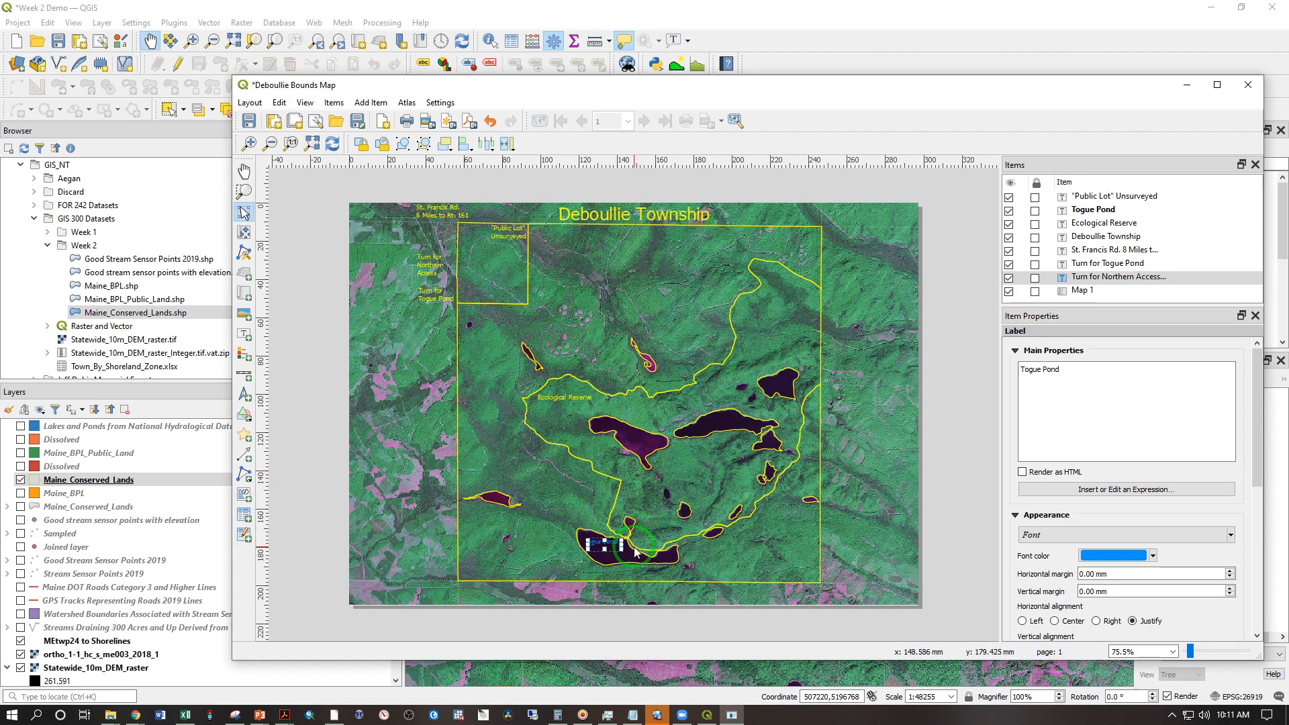
Reposition the "Togue Pond" label so its text sits inside the western part of the southern pond
drag(602, 543, 612, 550)
click(690, 574)
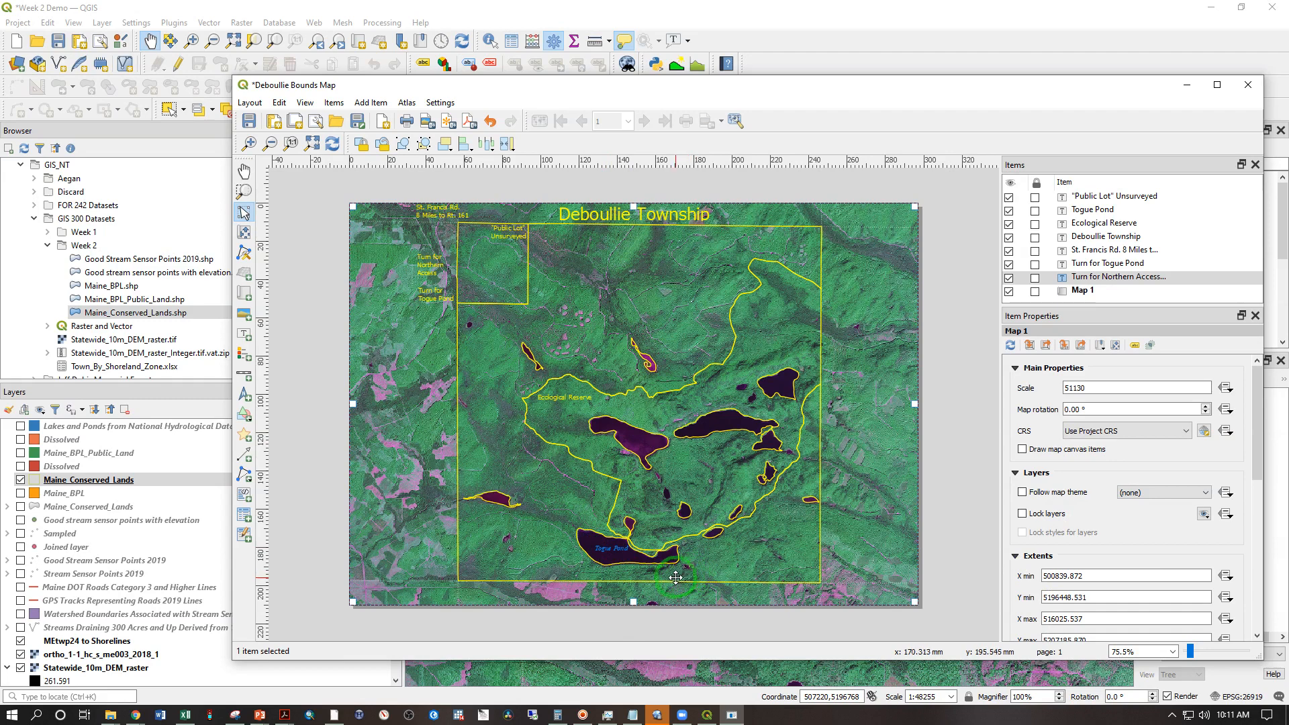
click(614, 549)
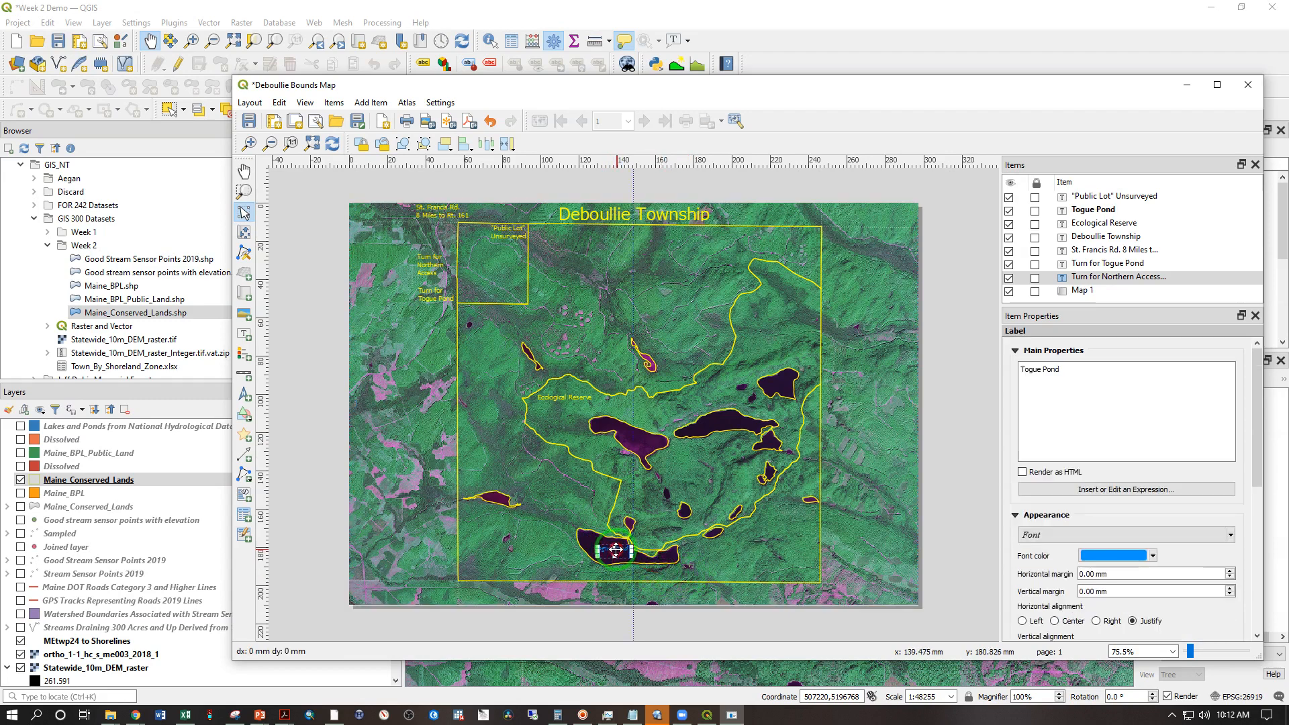
drag(615, 550, 612, 550)
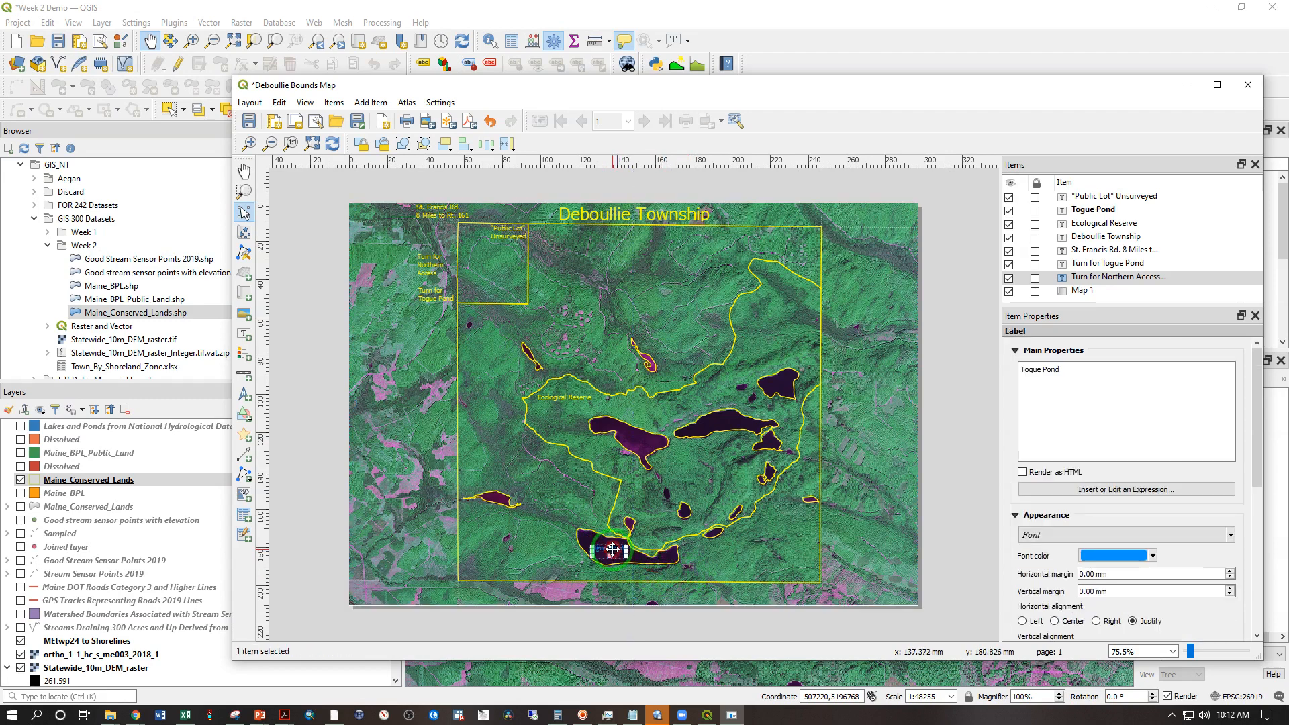
click(661, 592)
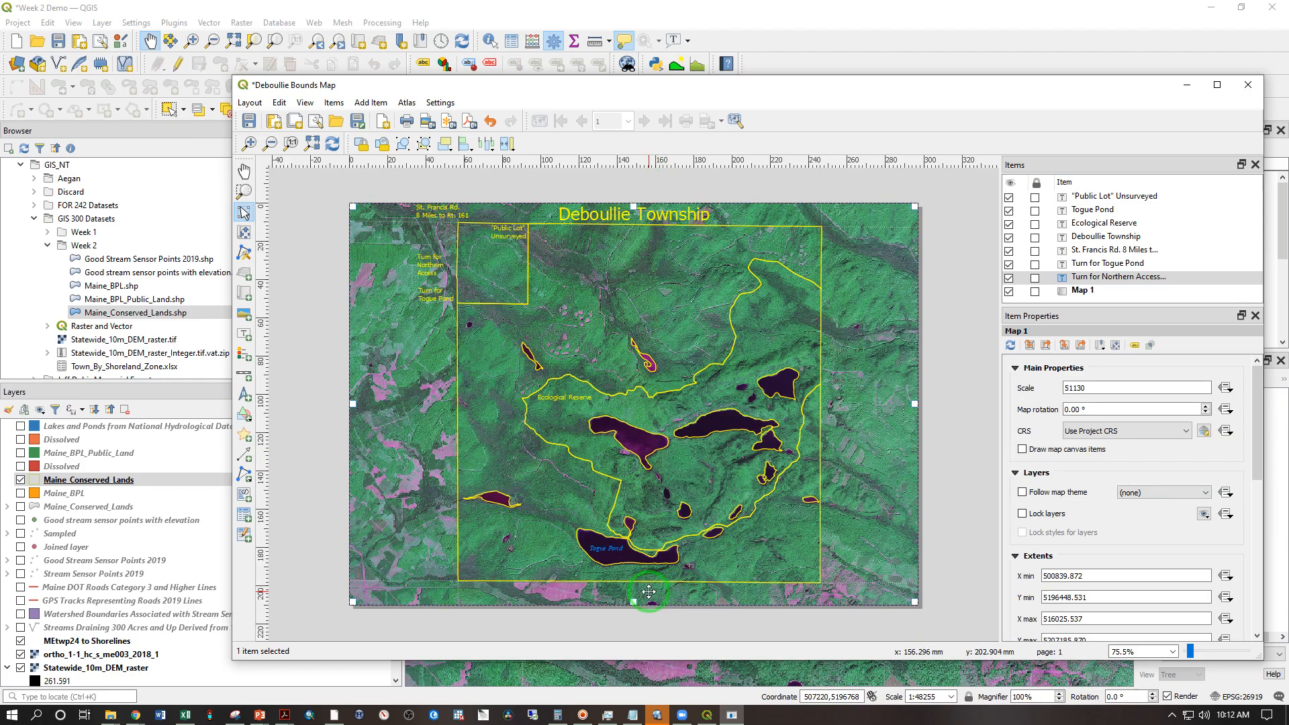
After consulting the deboullie-guide.pdf map in the browser, paste three copies of the "Togue Pond" label and move one onto the large central pond
key(alt+Tab)
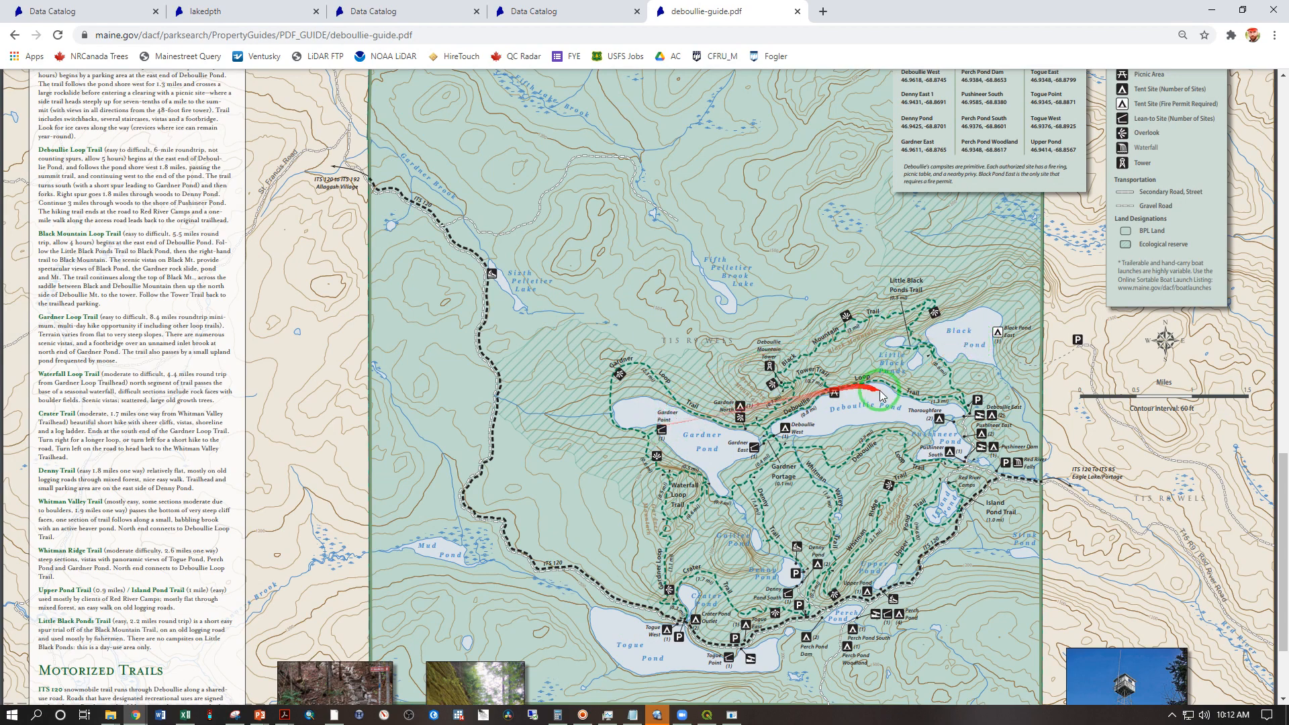
click(1212, 11)
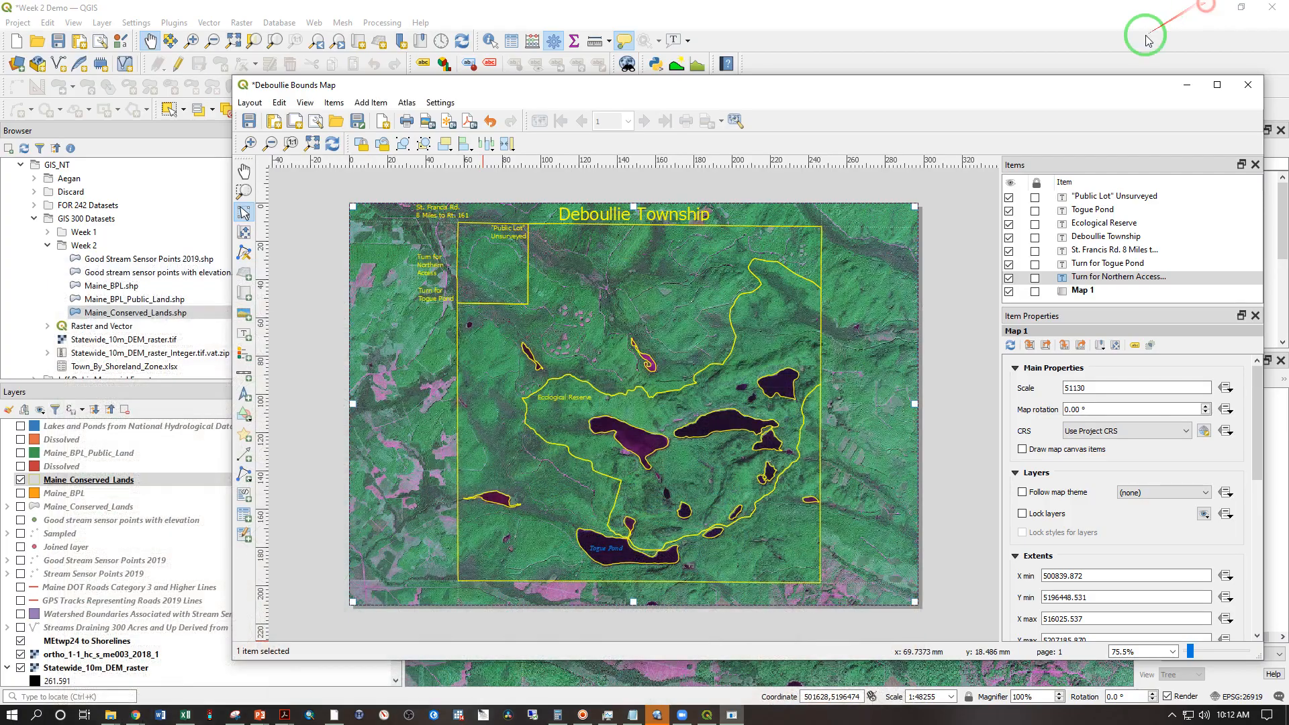
click(608, 550)
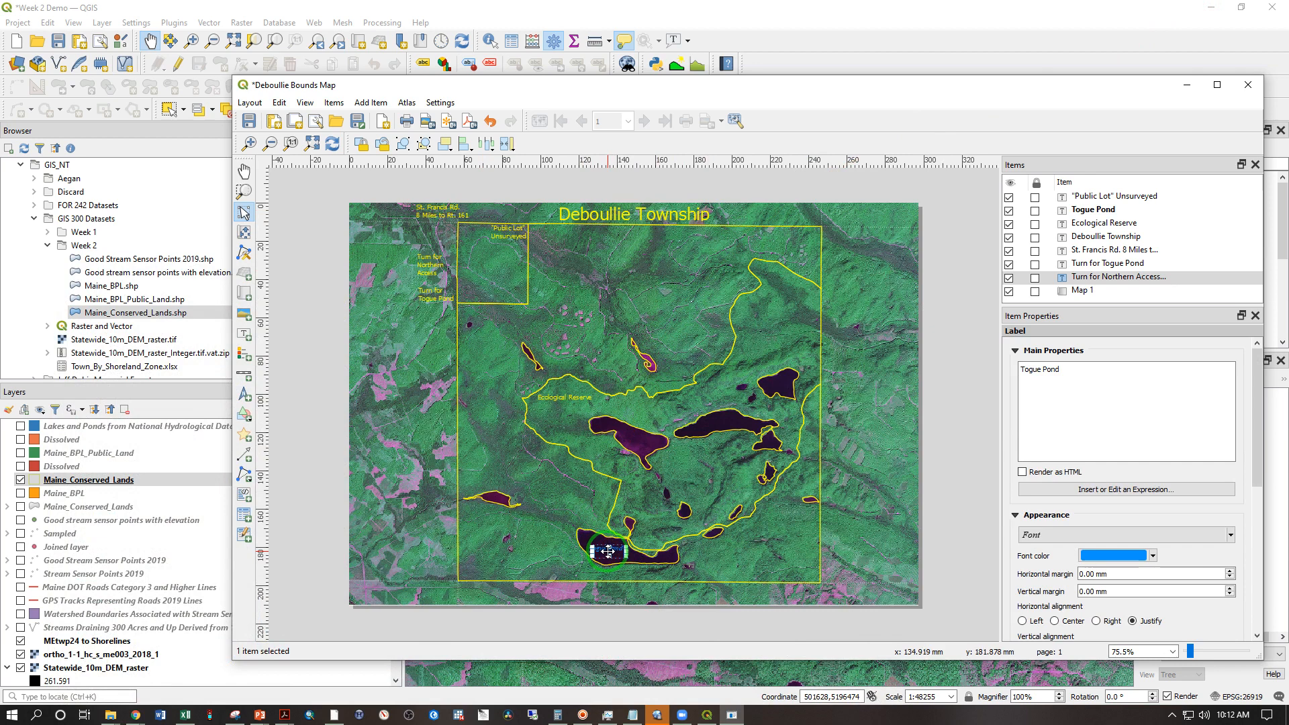
key(ctrl+v)
key(ctrl+v)
key(ctrl+v)
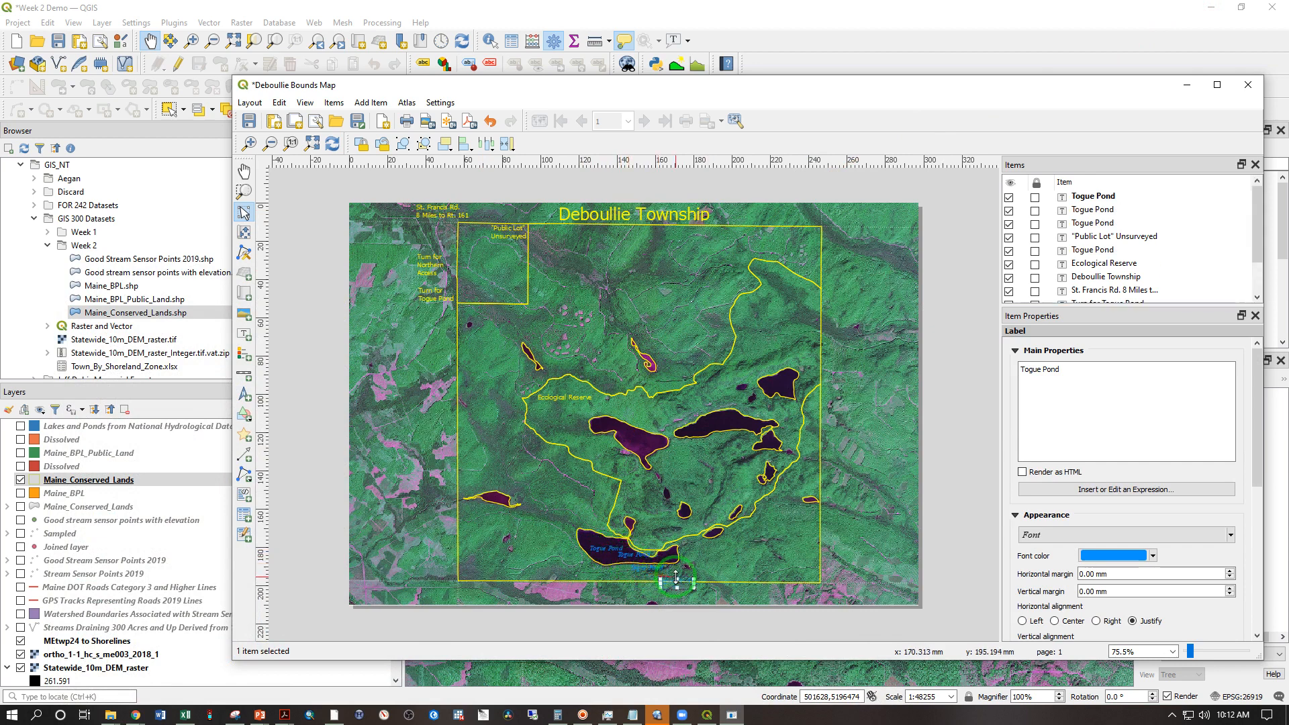
drag(676, 580, 645, 439)
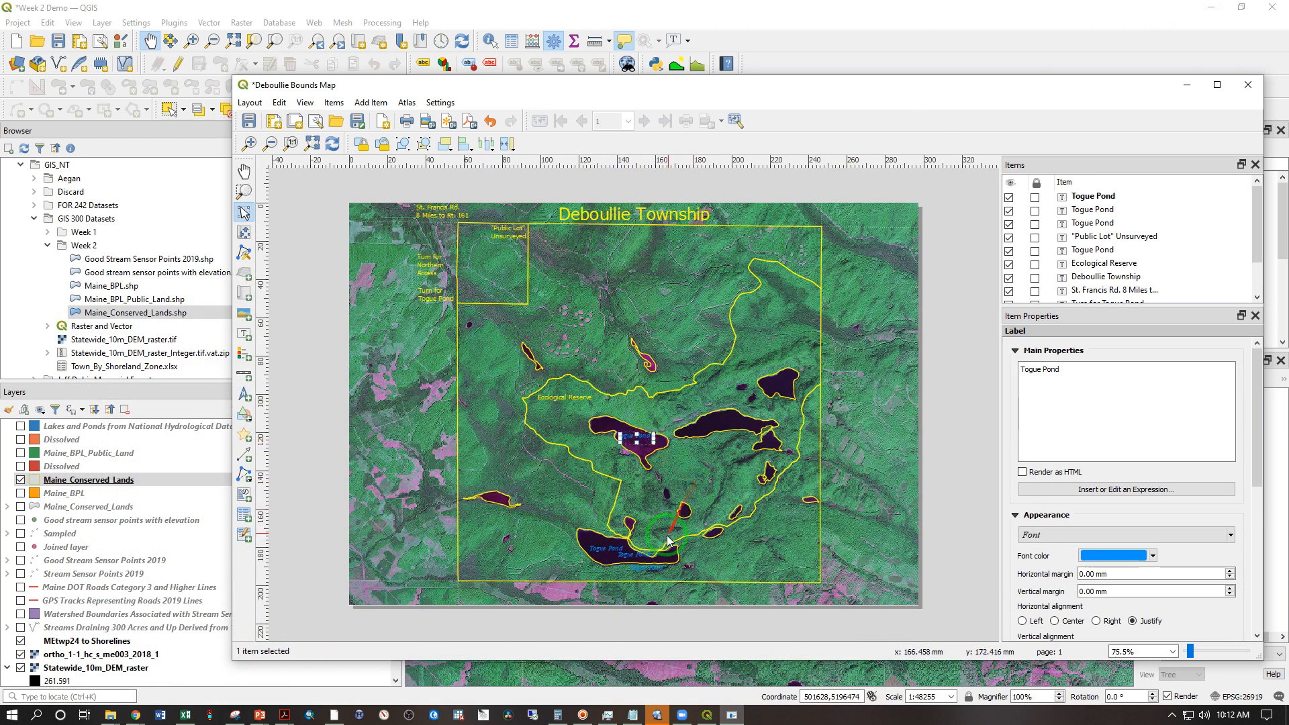
Move one spare "Togue Pond" copy onto the long pond east of the central pond and the other onto the northeastern pond
click(635, 556)
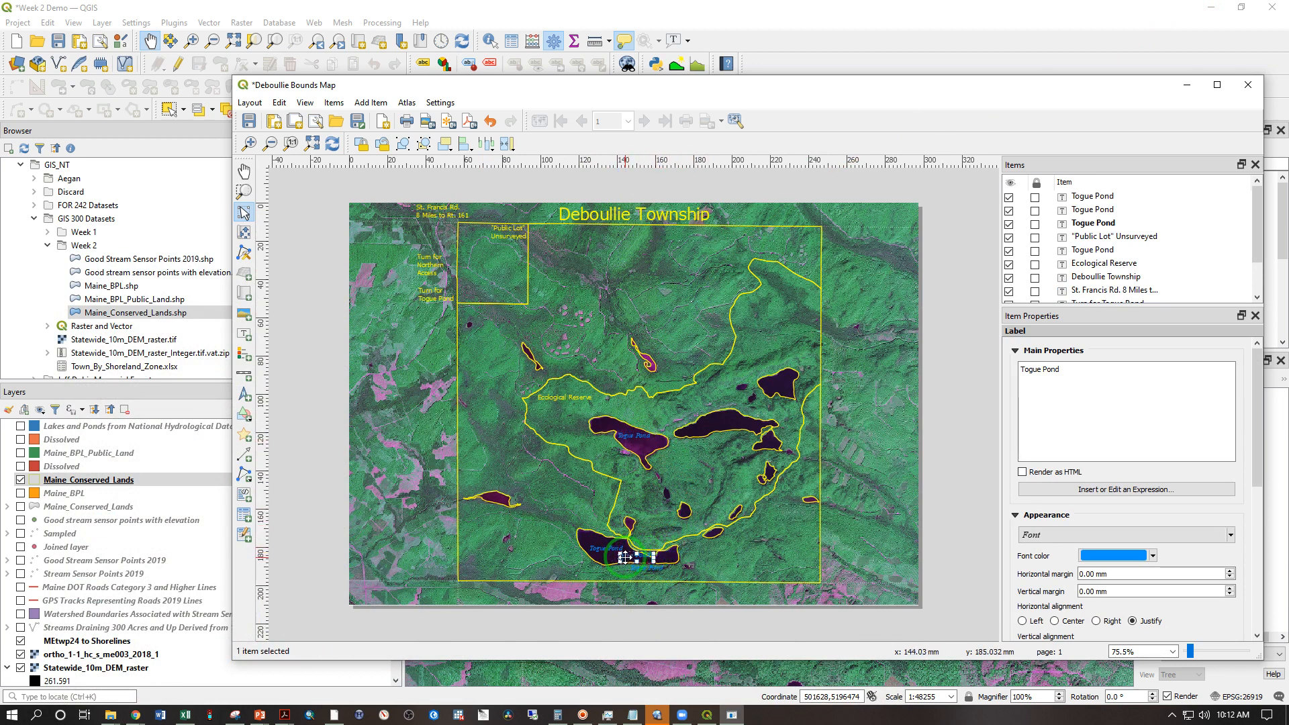
drag(625, 556, 714, 424)
click(644, 568)
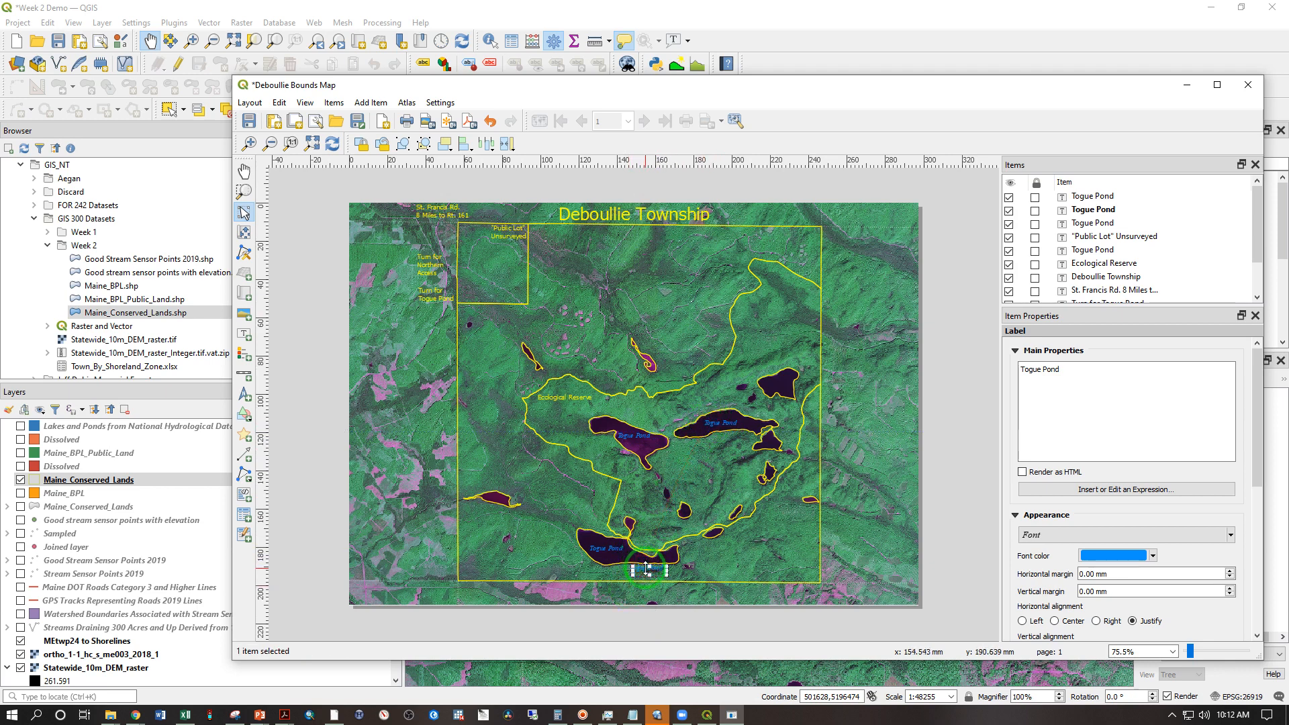
drag(644, 569, 775, 385)
Change the northeastern pond label's text to "Black Pond" and nudge it slightly west inside the pond
double_click(1028, 370)
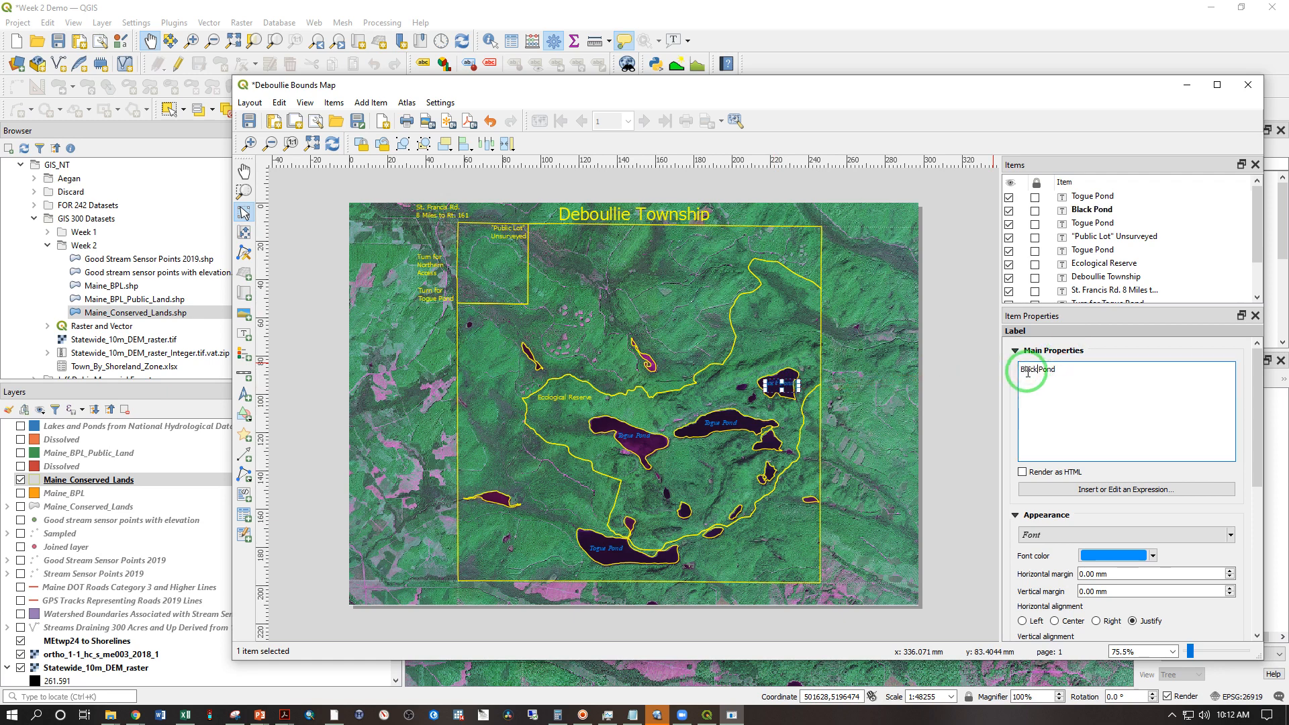
click(901, 433)
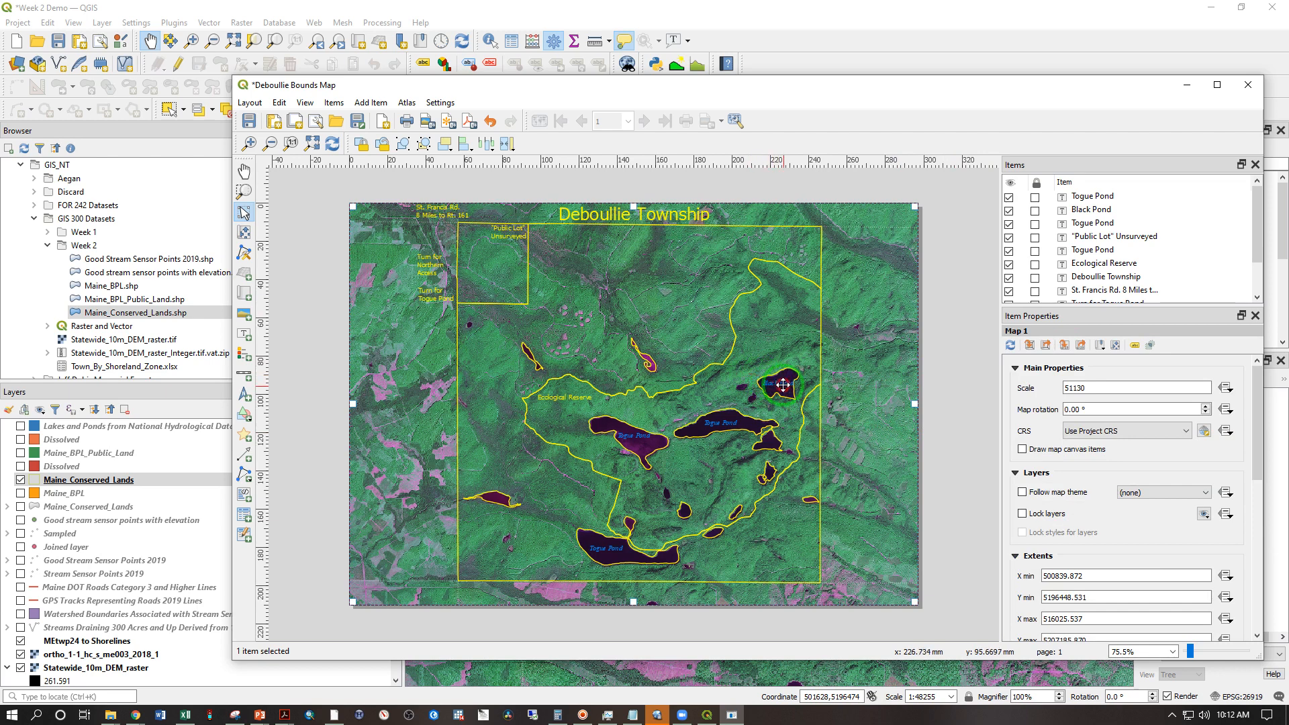
drag(783, 385, 777, 385)
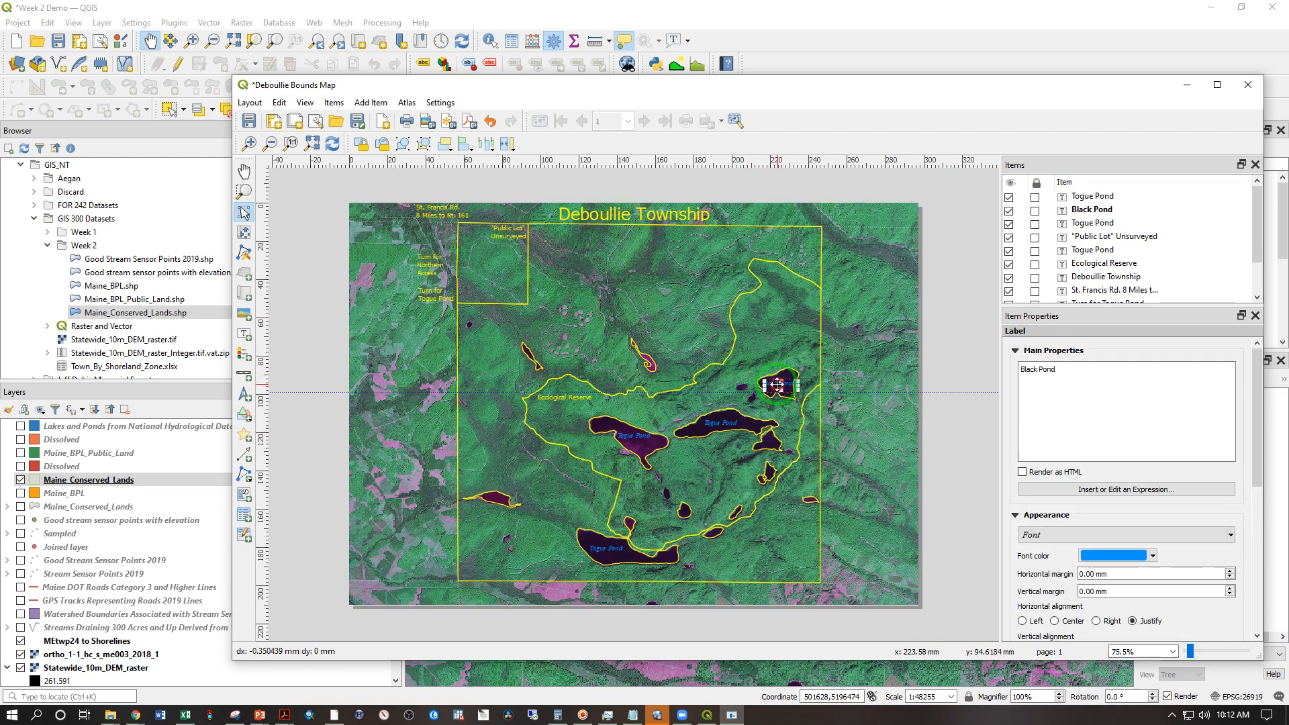
click(840, 433)
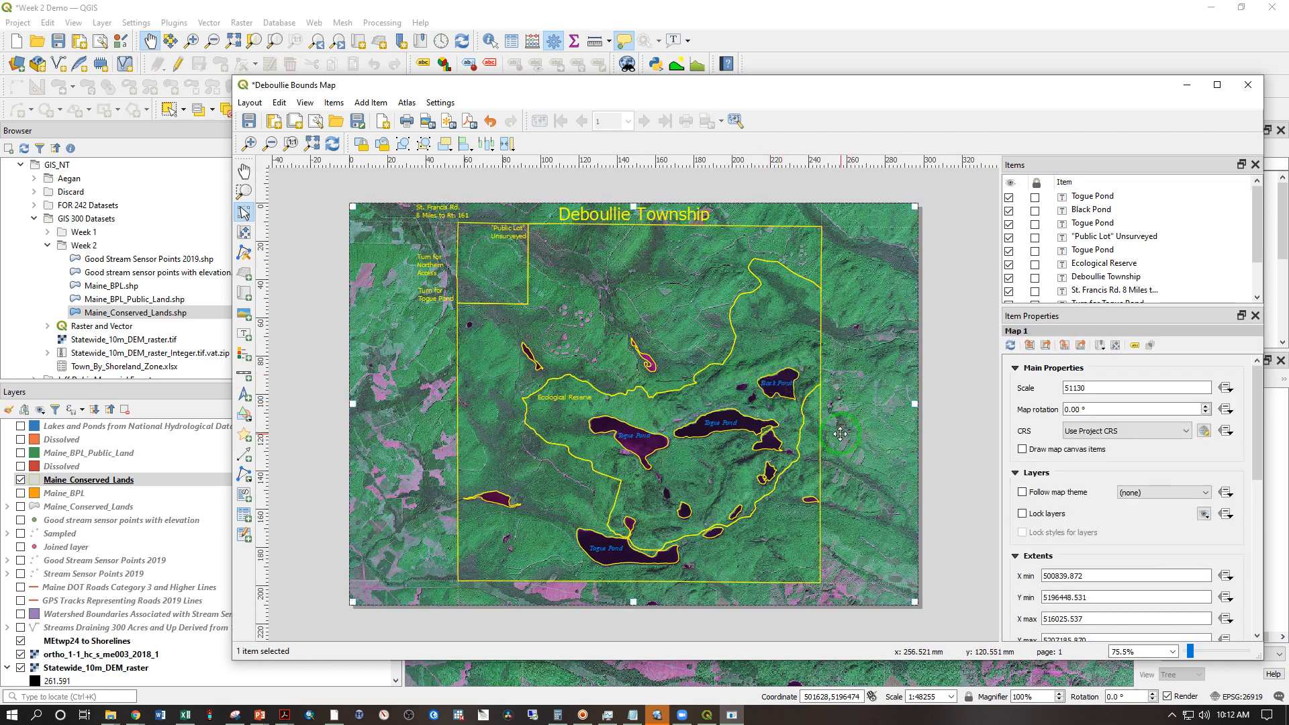
Check the pond names on the deboullie-guide.pdf map and change the large central pond's label to "Gardner Pond"
mouse_move(135, 714)
click(186, 683)
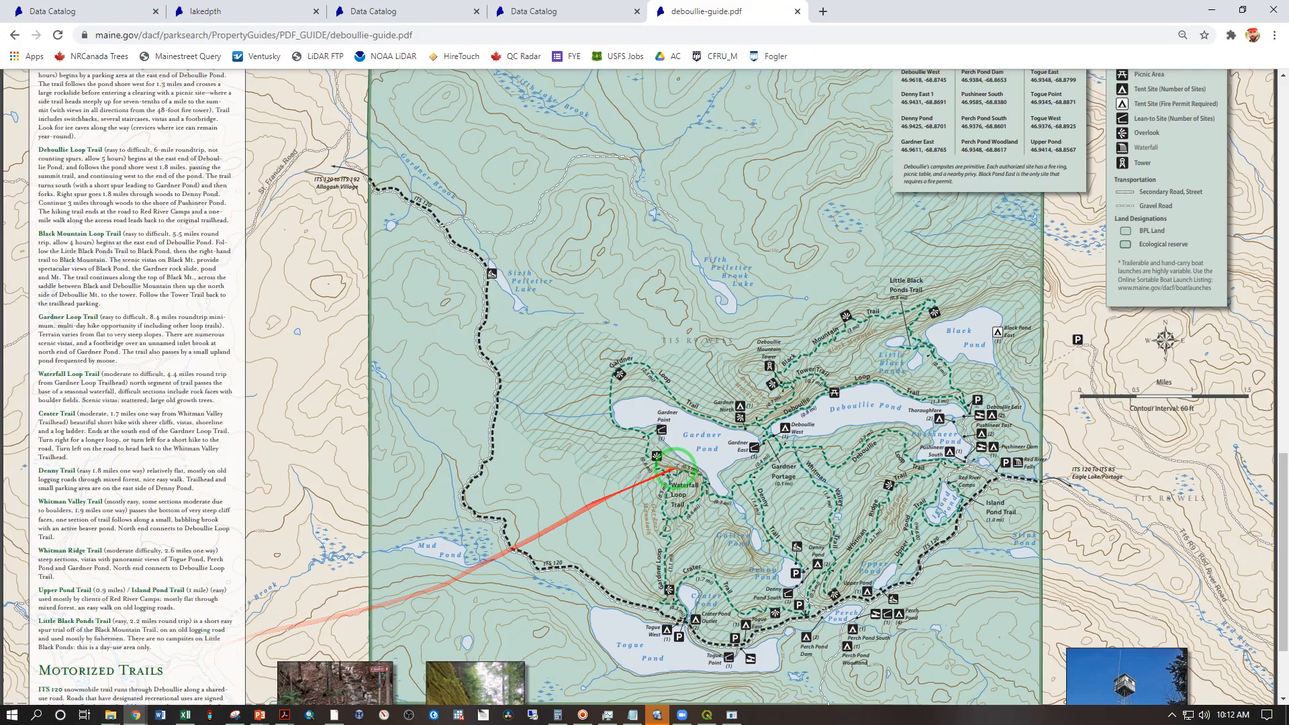
click(1253, 9)
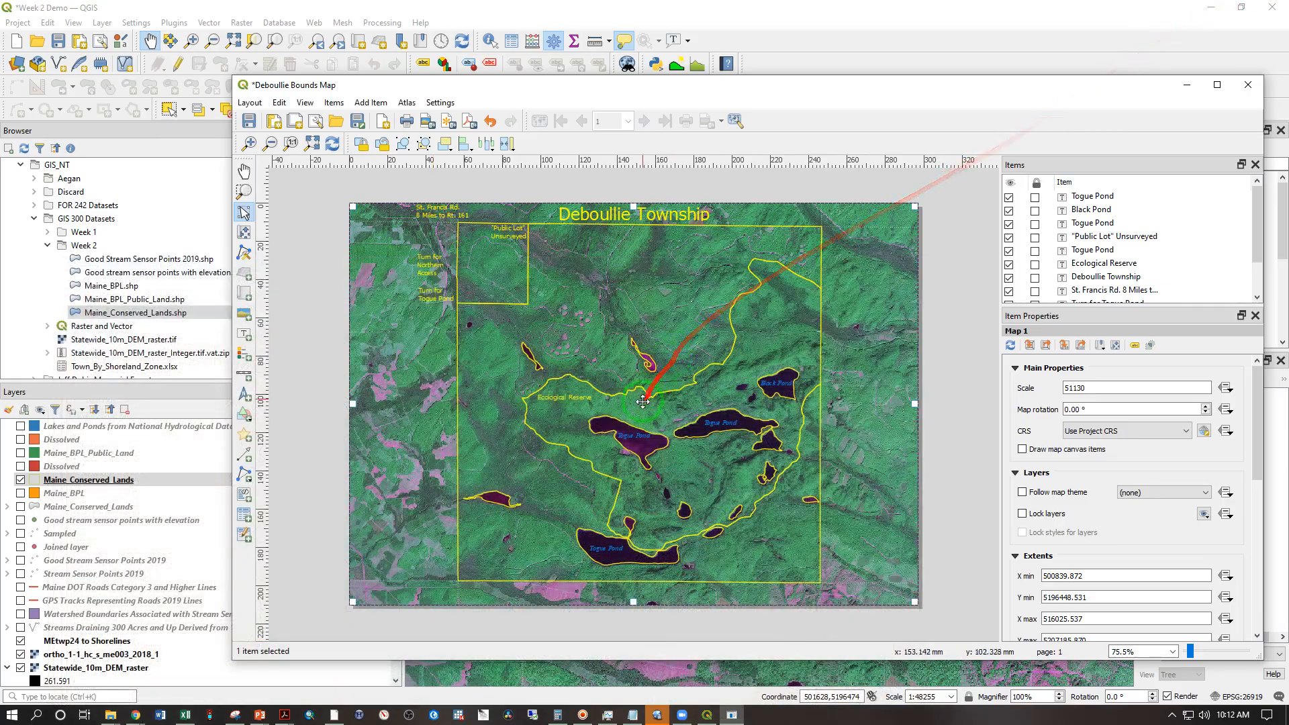
click(633, 437)
double_click(1044, 374)
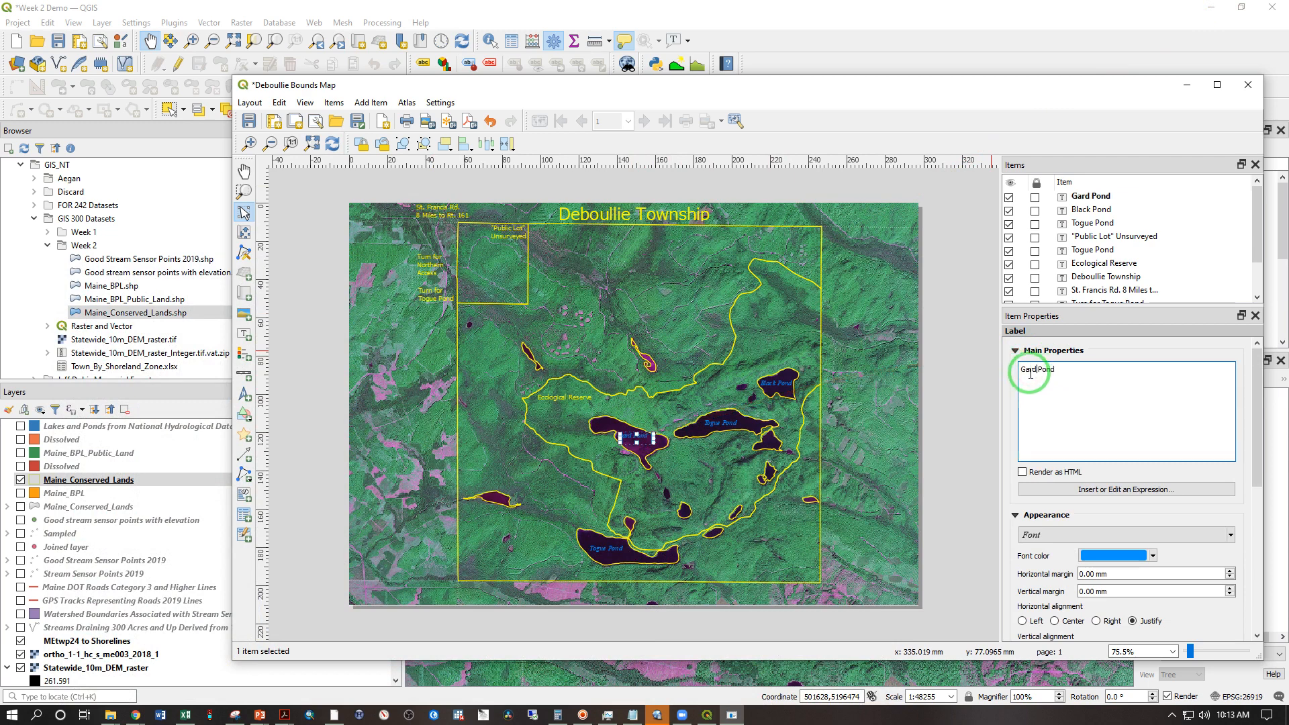
Change the text of the label on the long pond east of Gardner Pond to "Deboullie Pond"
click(722, 424)
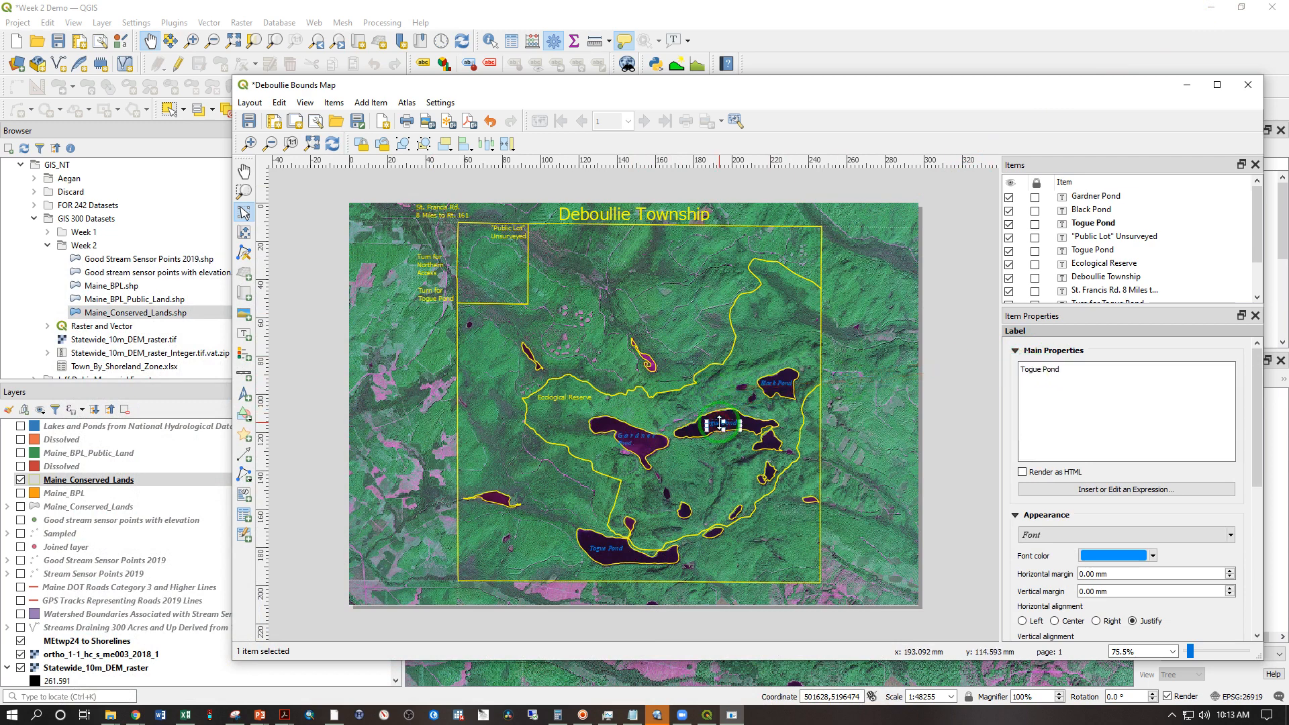
click(1031, 370)
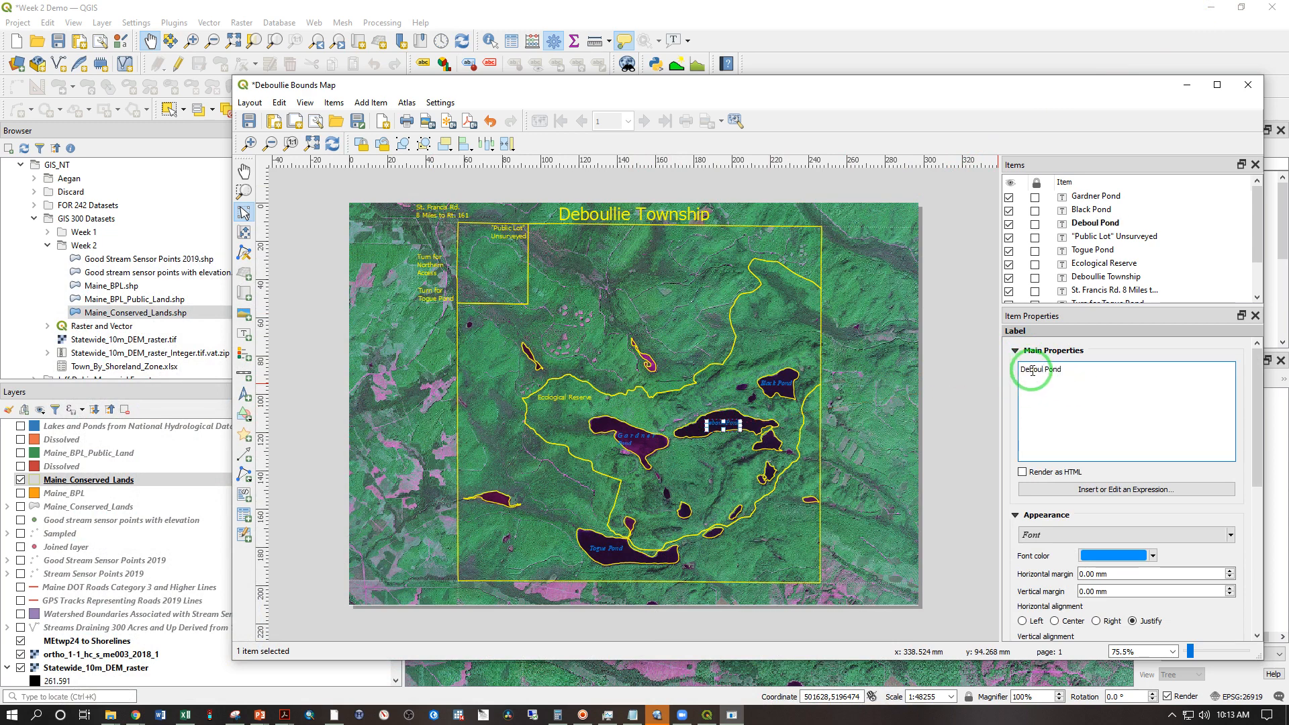
click(907, 423)
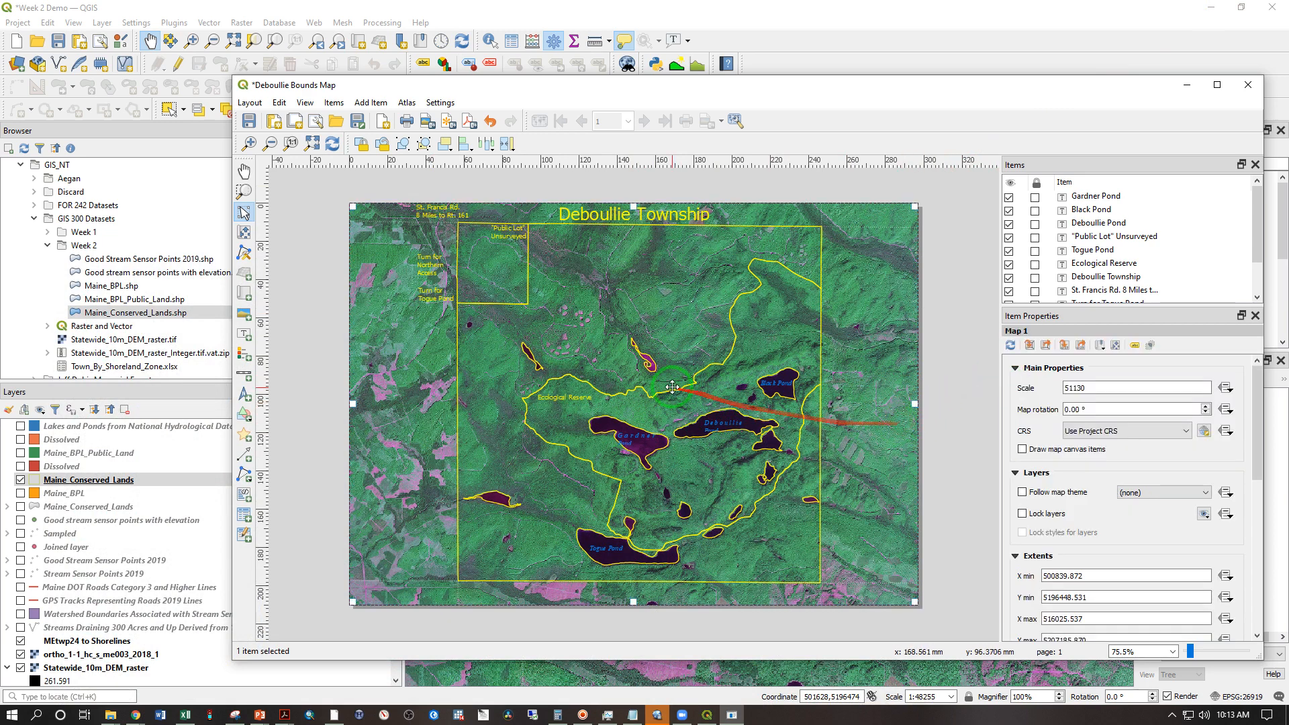
Reposition and widen the "Gardner Pond" label so its text fits on one line inside the pond
click(648, 434)
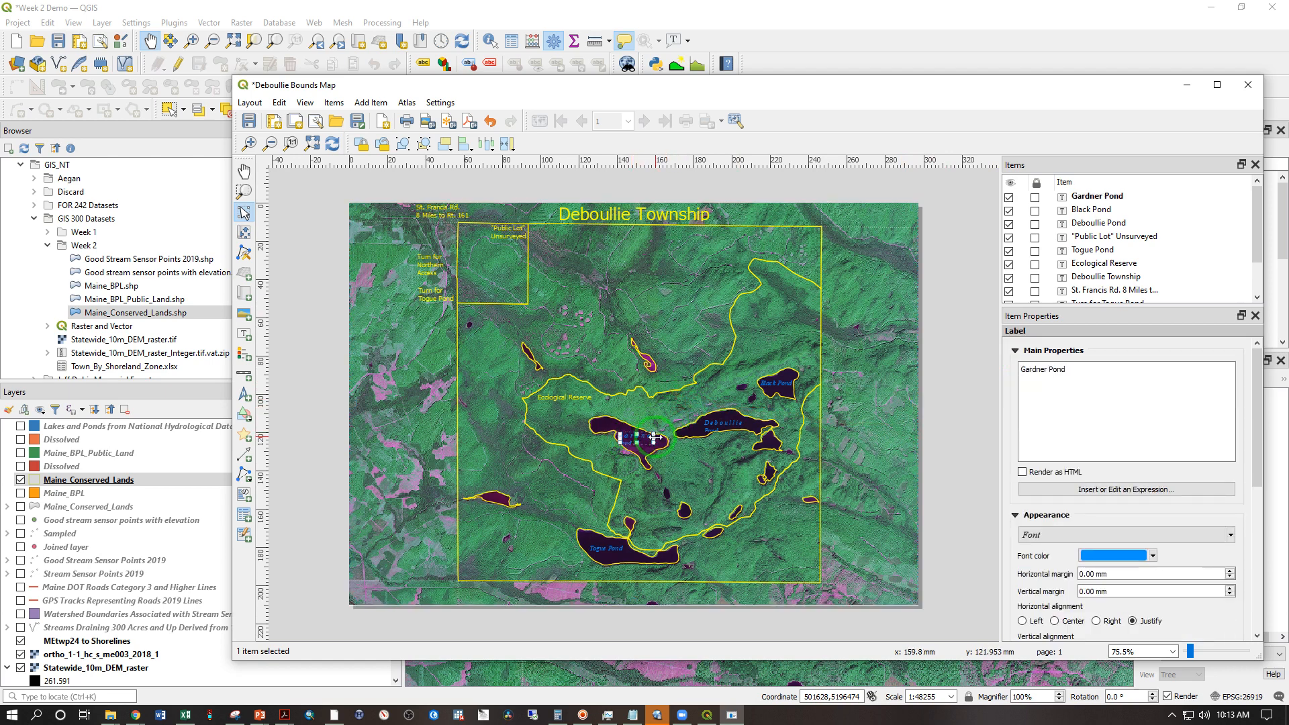
drag(654, 438, 647, 442)
click(655, 445)
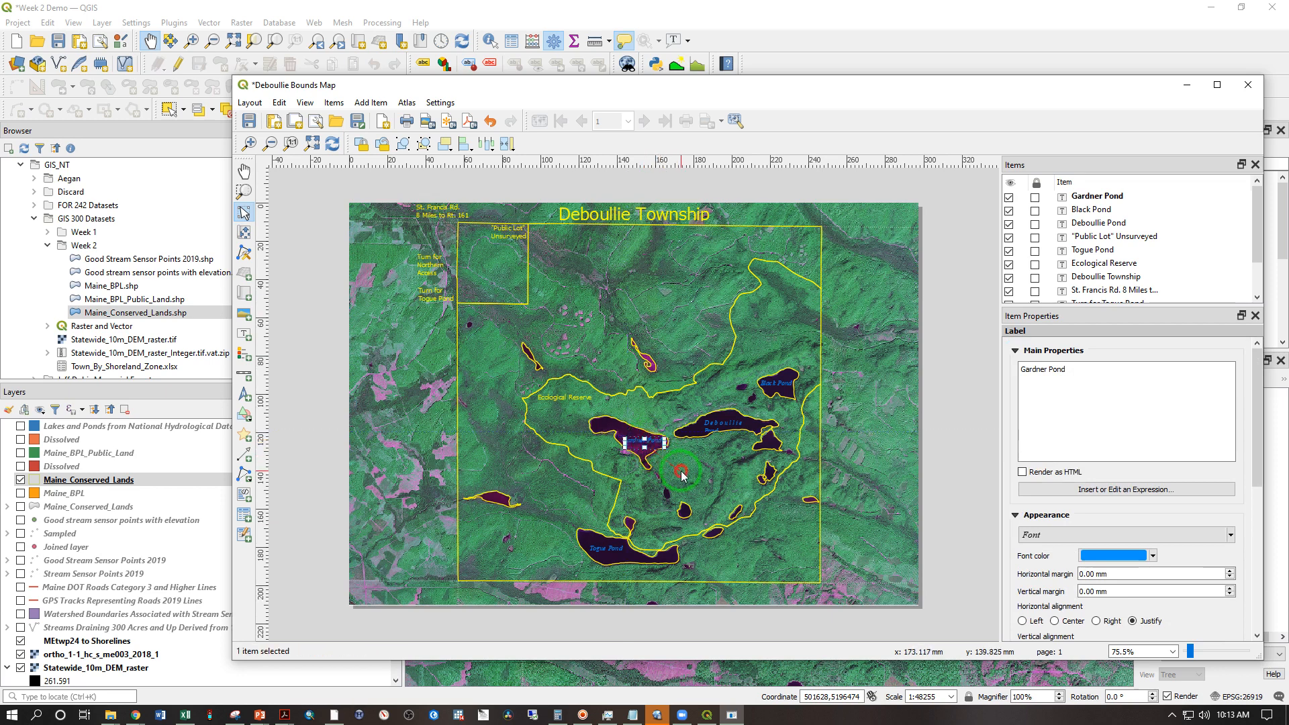
click(684, 474)
Widen the "Deboullie Pond" label eastward so its full text fits on one line, and deselect it
click(722, 427)
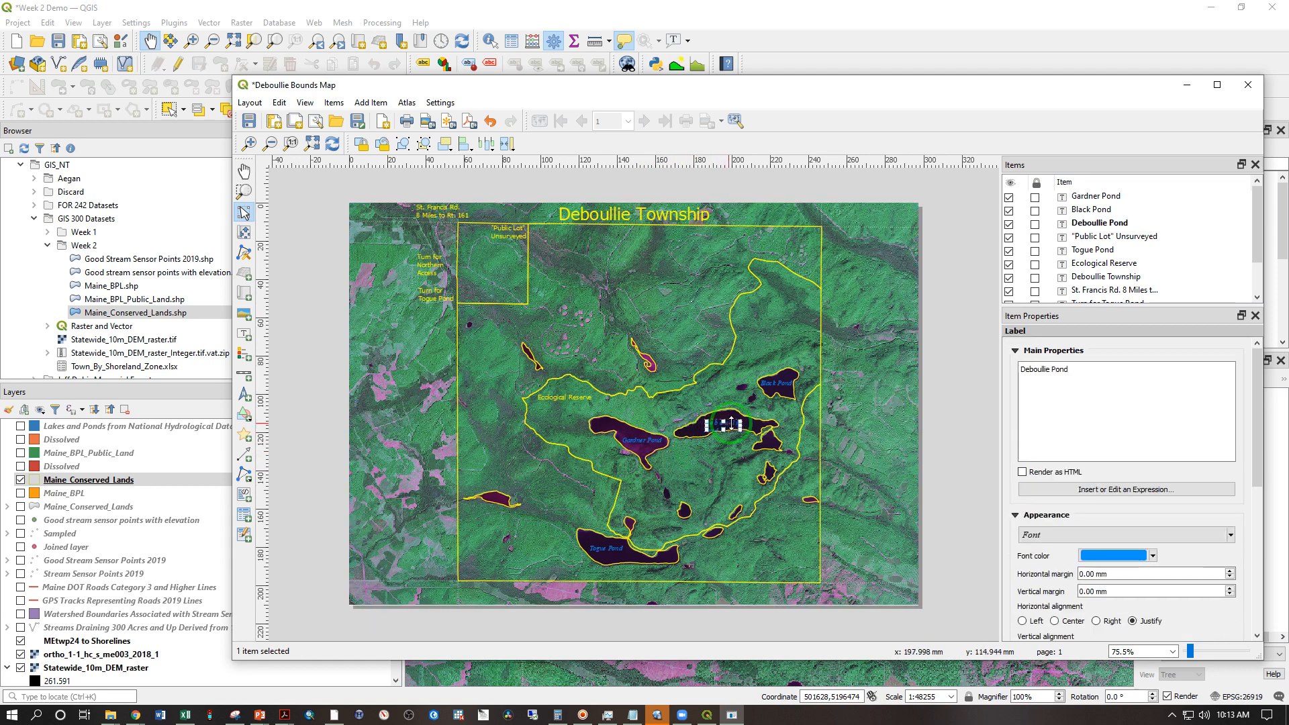
drag(741, 425, 755, 426)
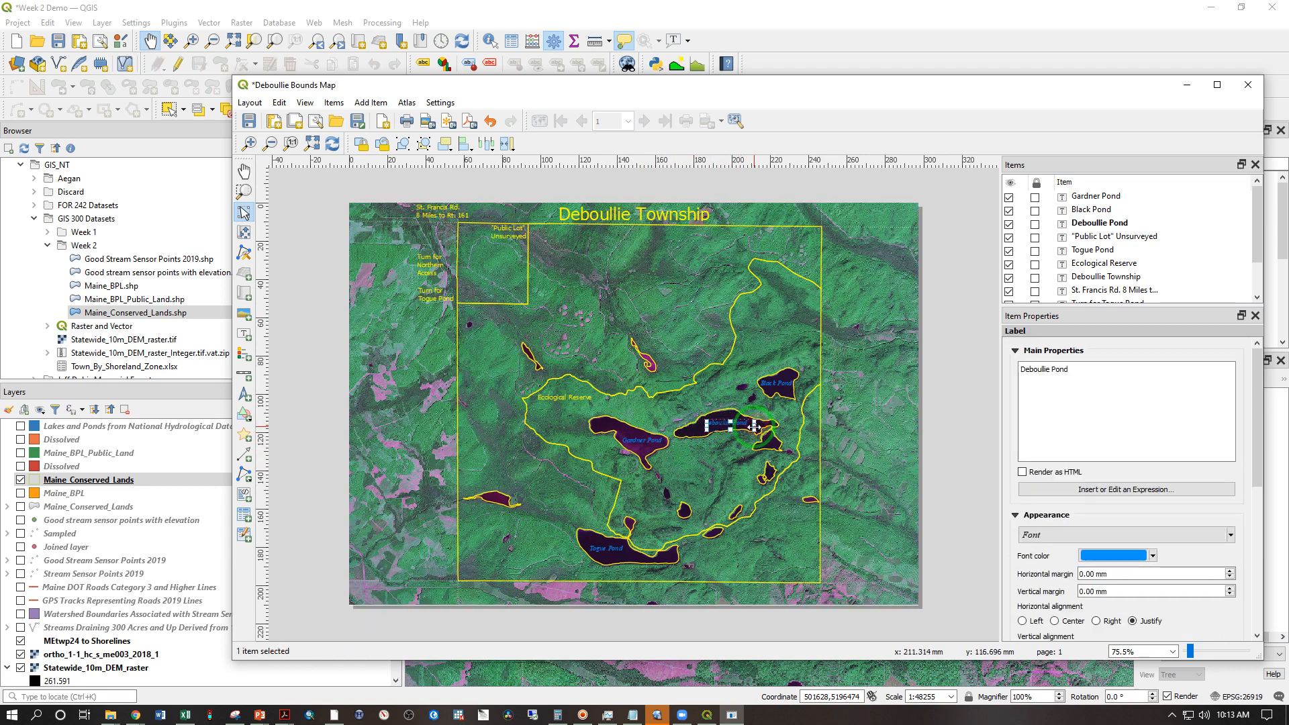
click(753, 460)
click(967, 460)
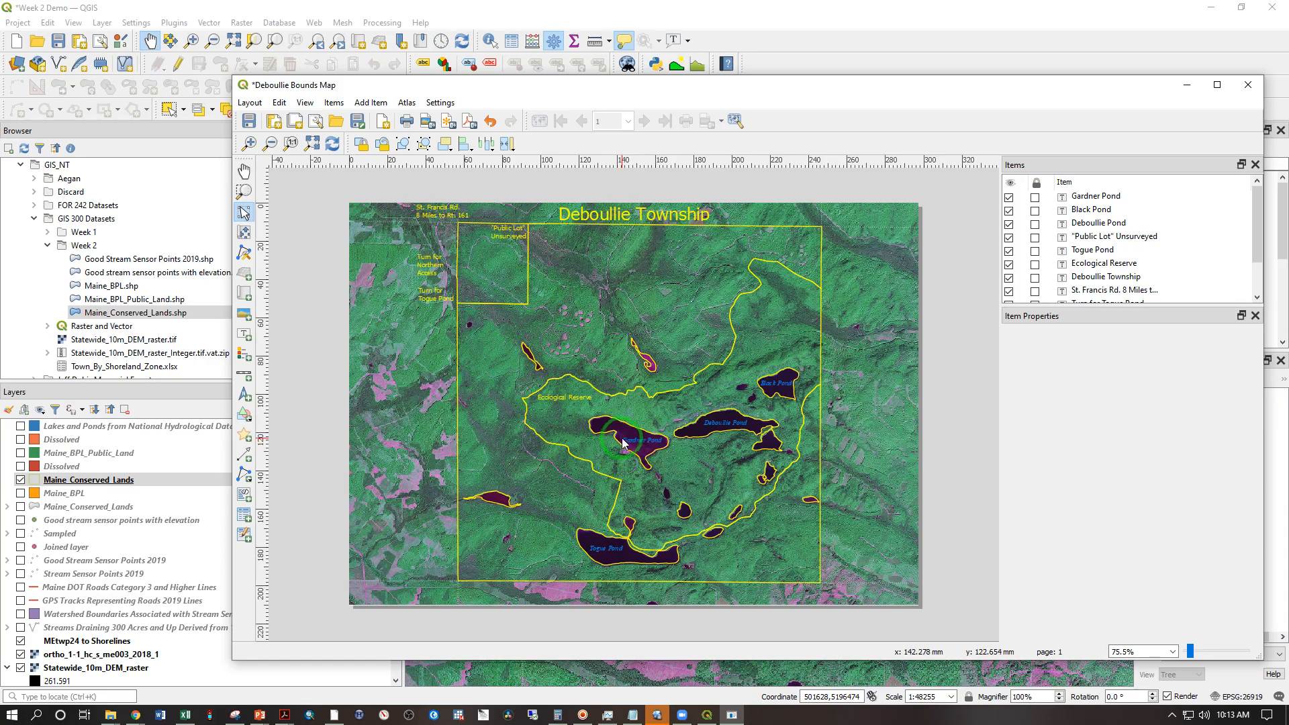
Compare the layout's boundaries, ponds and road labels with the deboullie-guide.pdf map and the main QGIS map
key(alt+Tab)
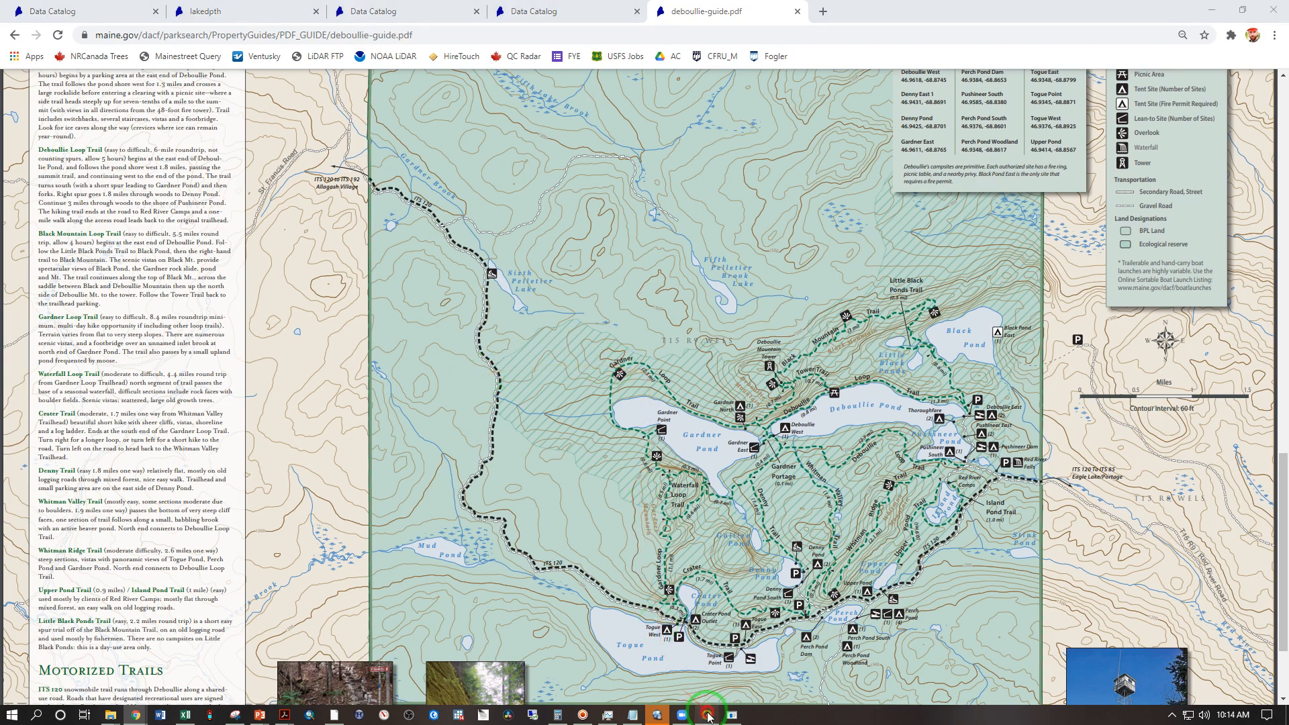
click(706, 715)
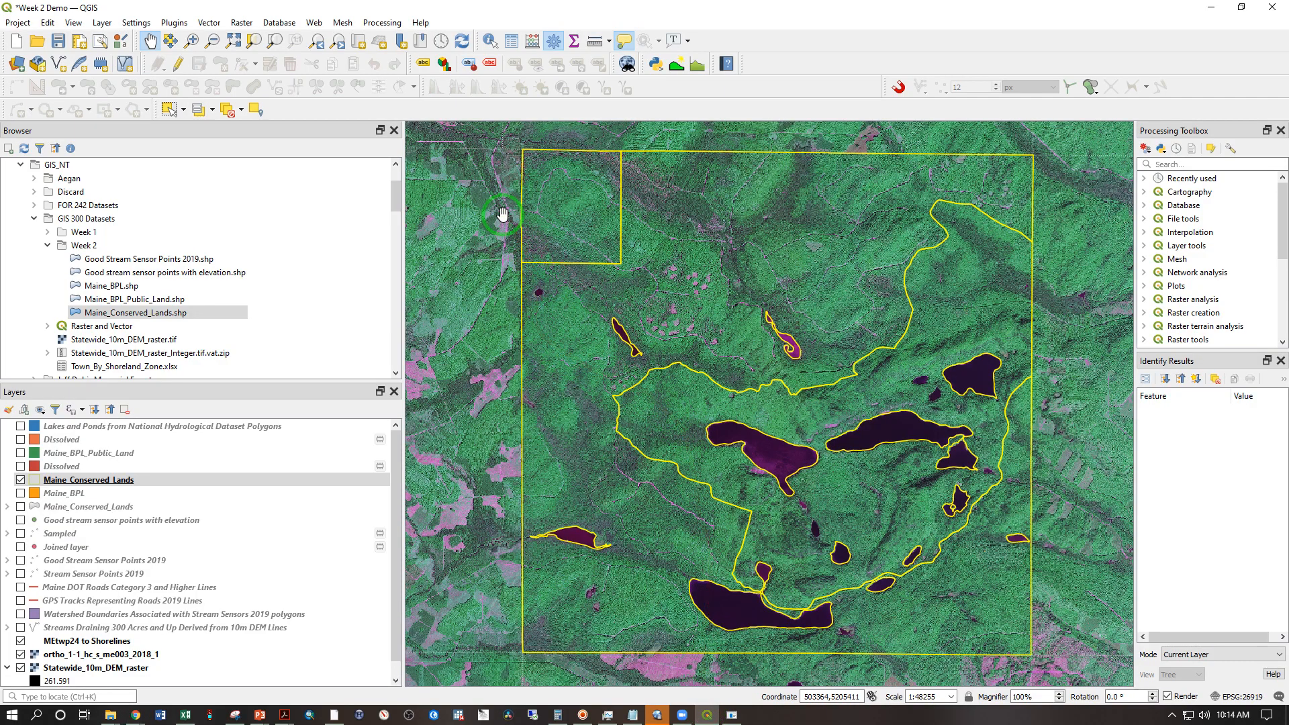
click(732, 715)
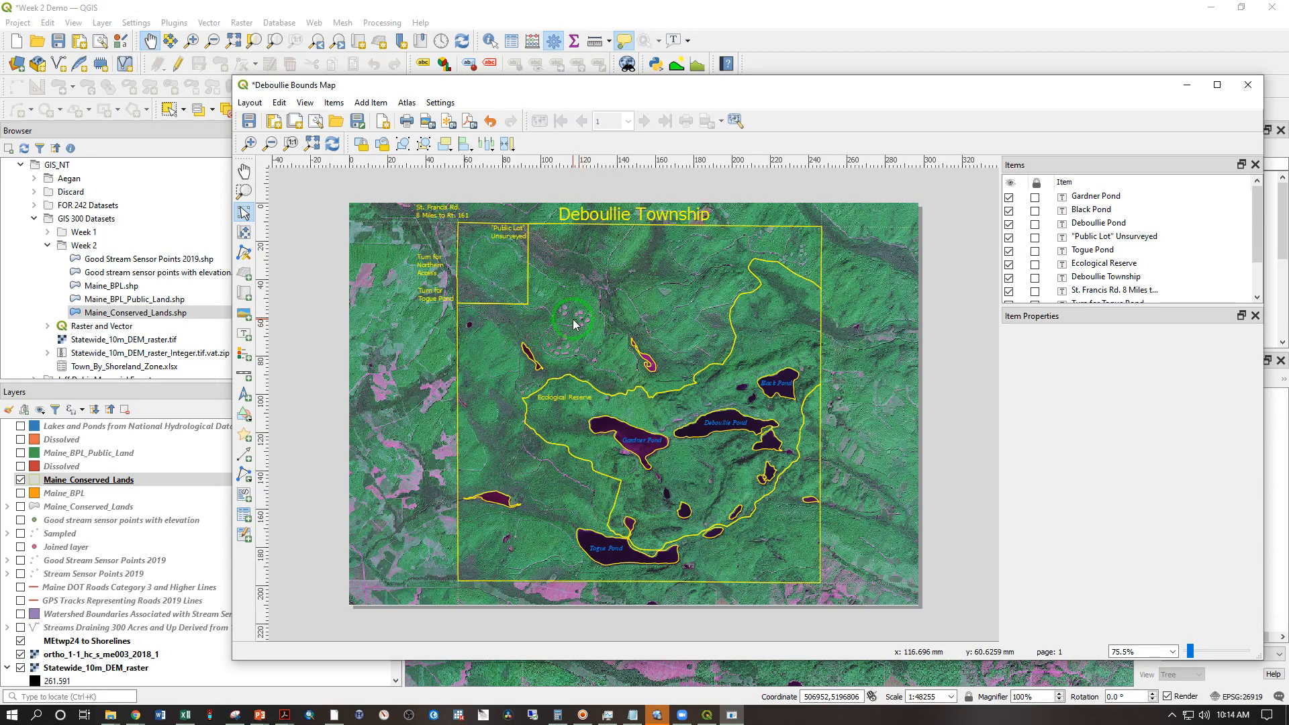
drag(579, 314, 590, 330)
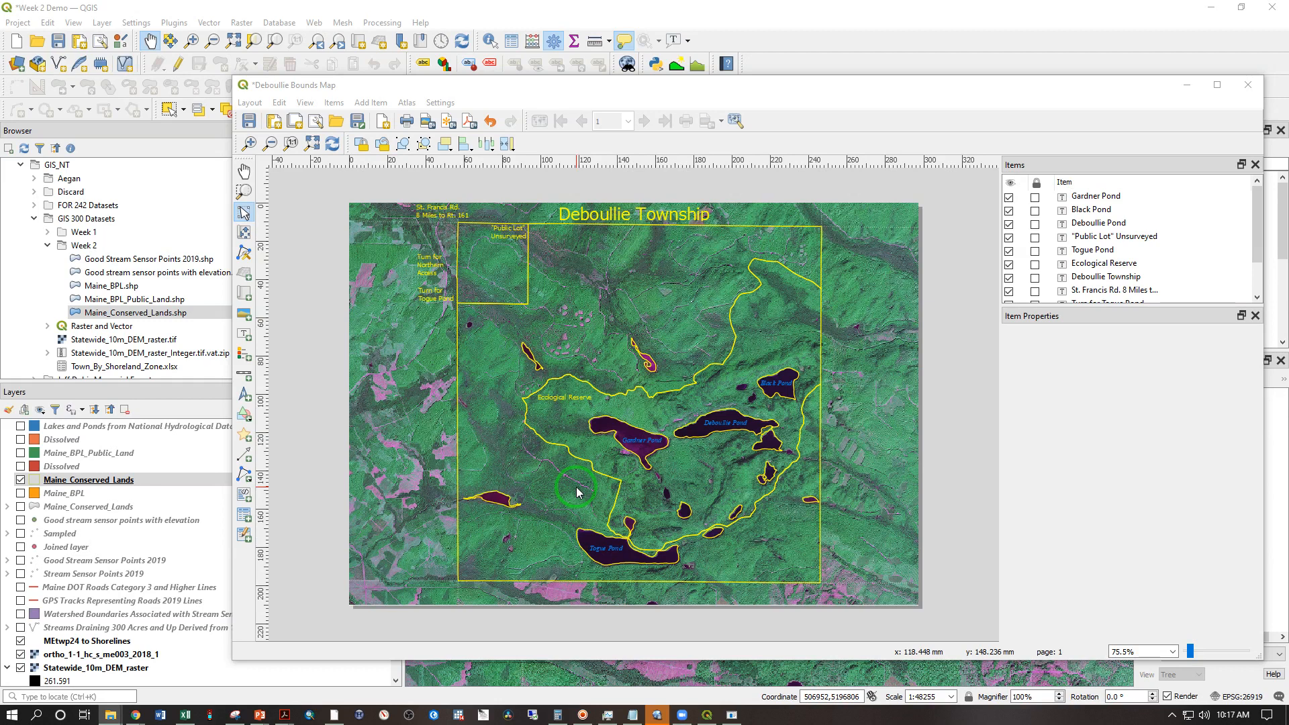
key(alt+Tab)
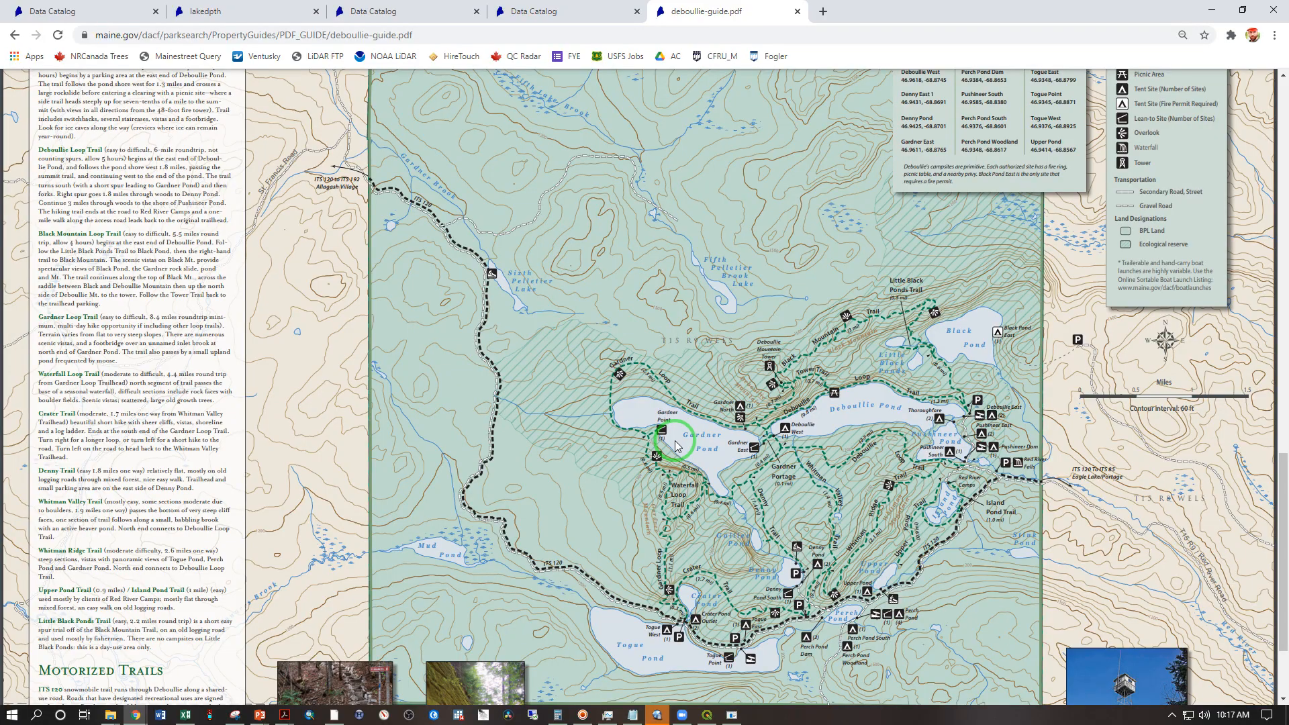
key(alt+Tab)
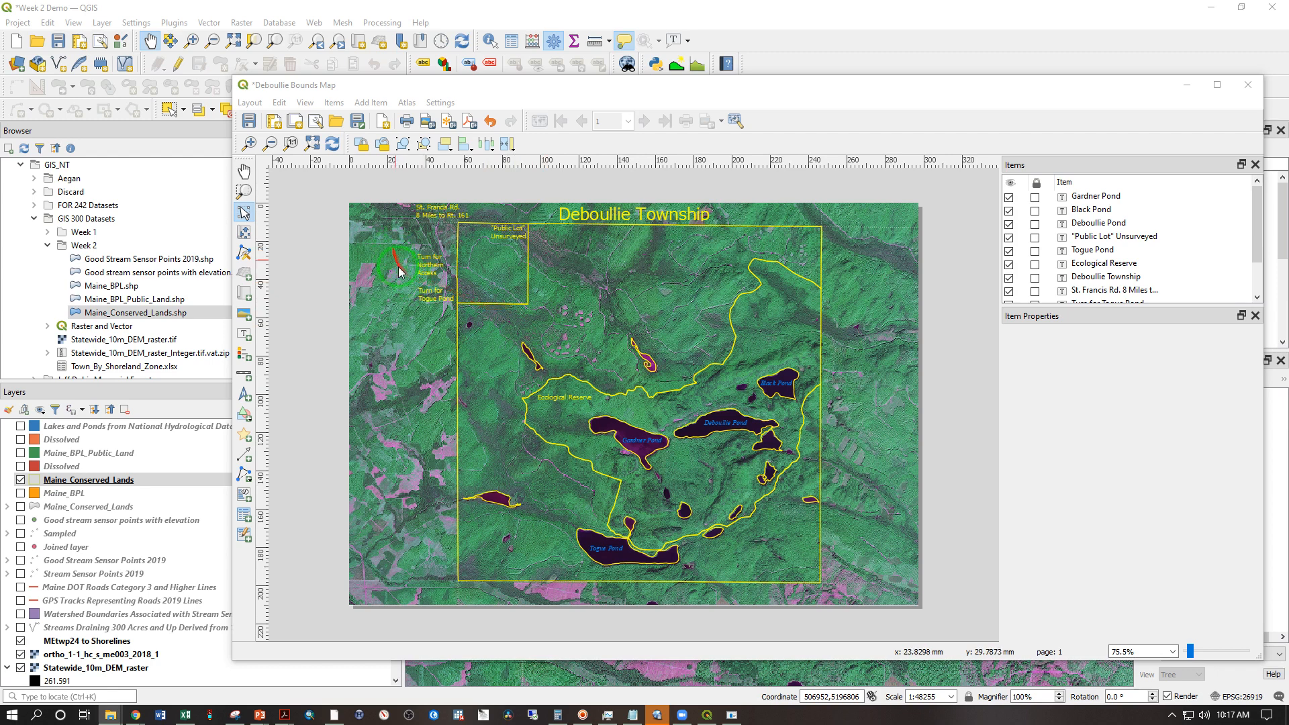
drag(426, 303, 549, 403)
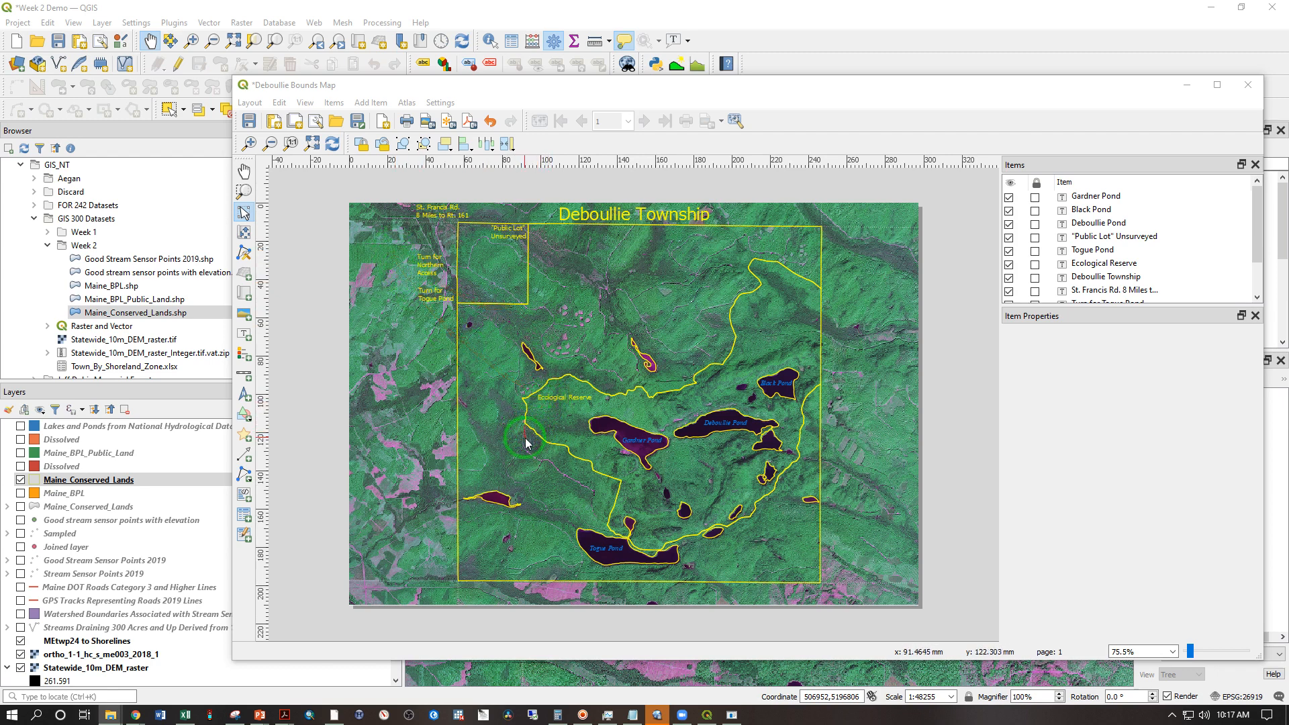
drag(528, 446, 556, 465)
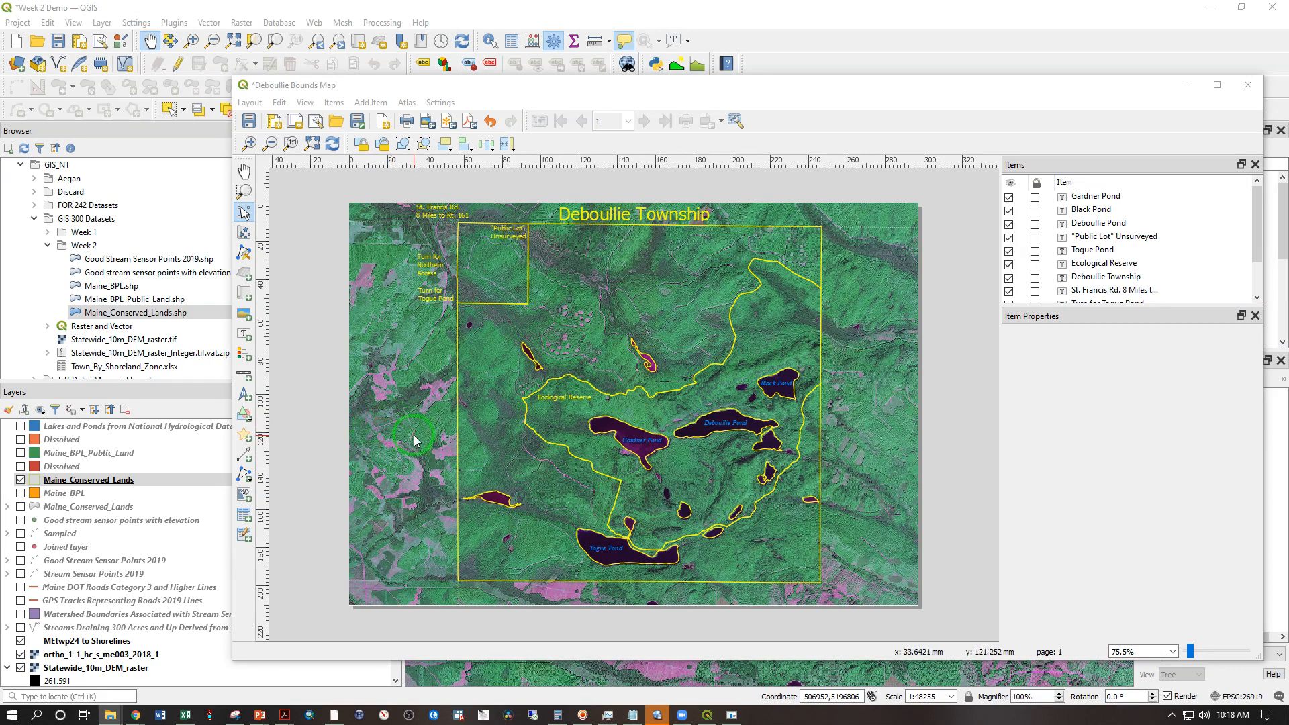
drag(409, 437, 400, 450)
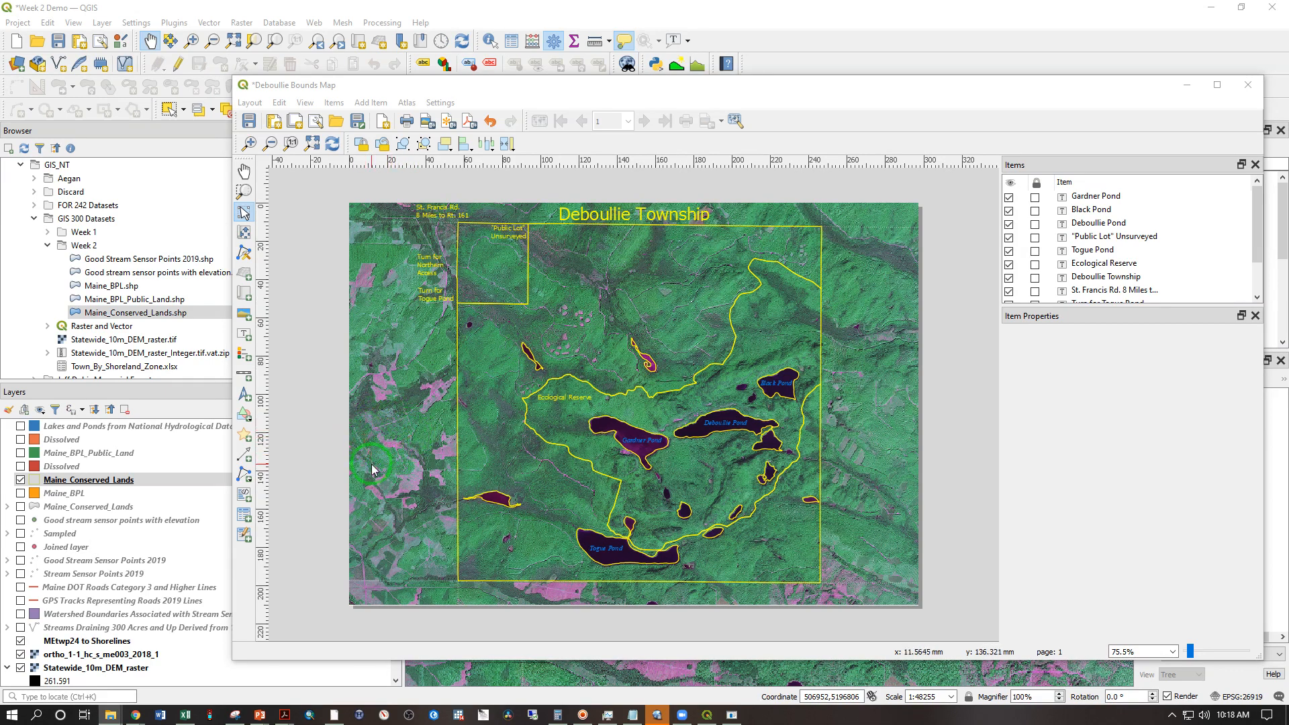
Add a label in the map's western margin reading "2018 NAIP" and, on a second line, "60CM Resolution"
click(244, 334)
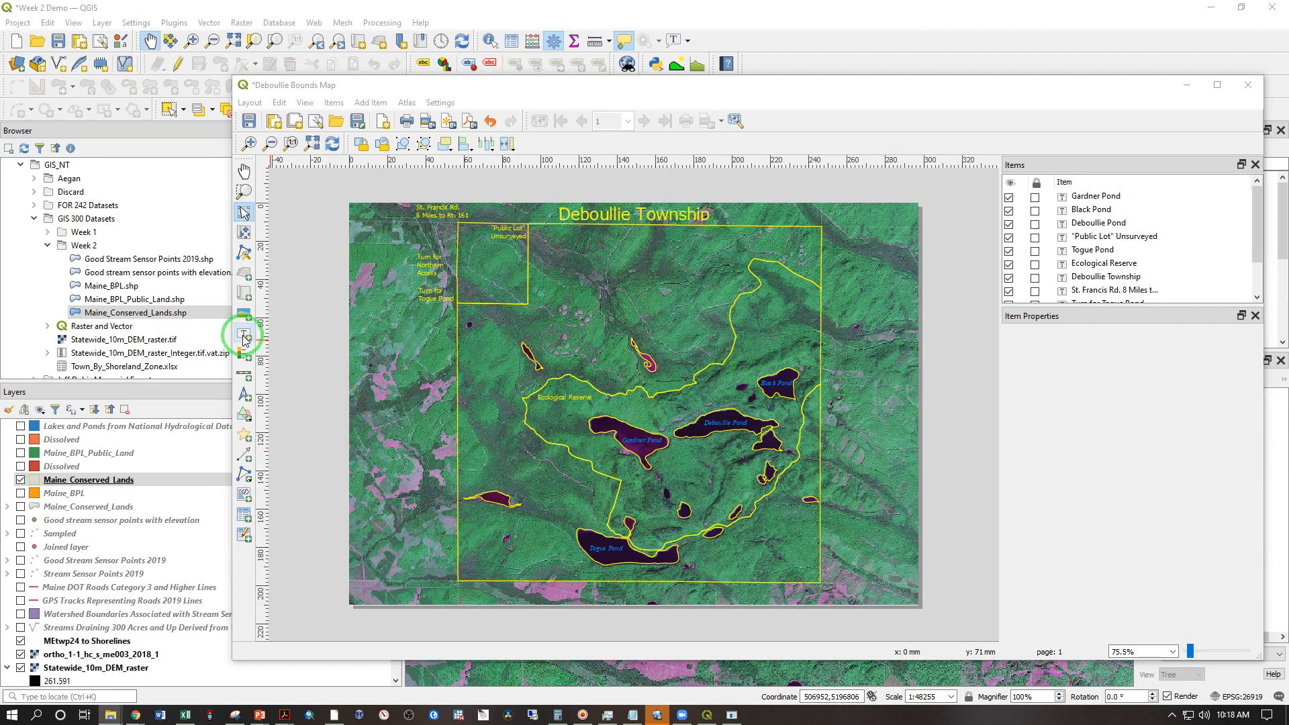
drag(361, 412, 443, 478)
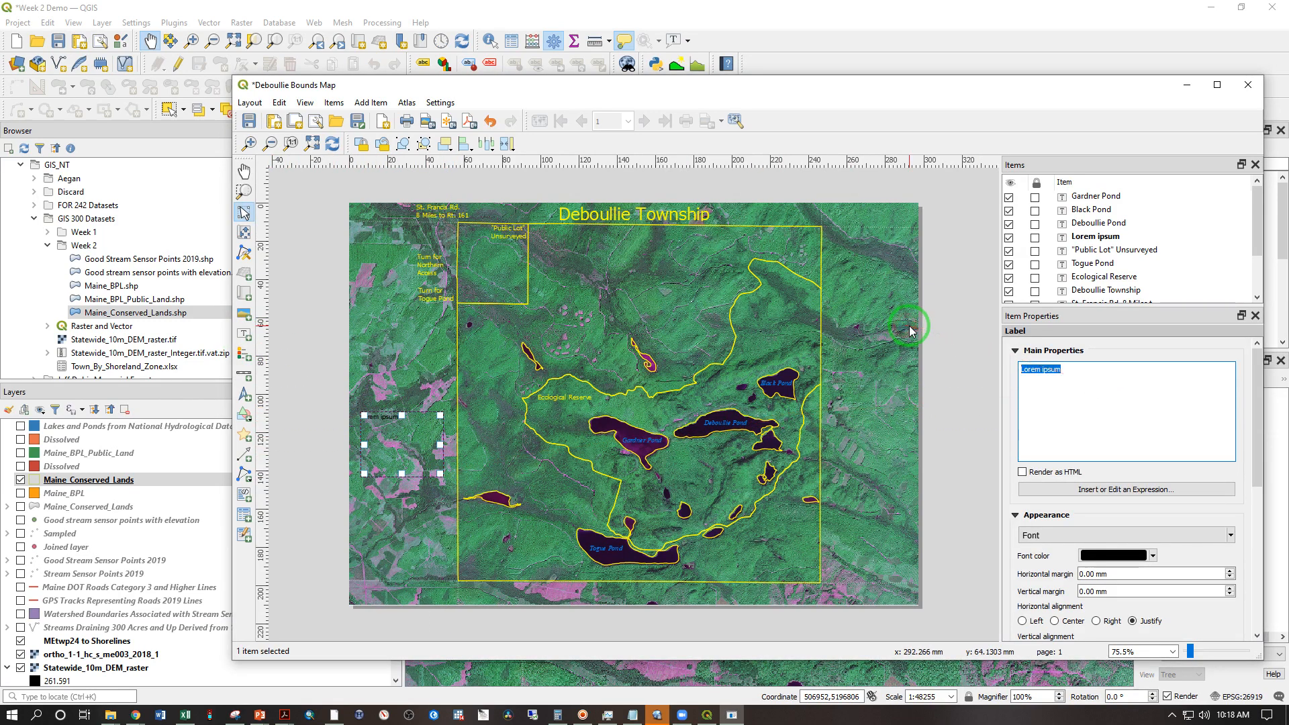
text(2018 NAIP)
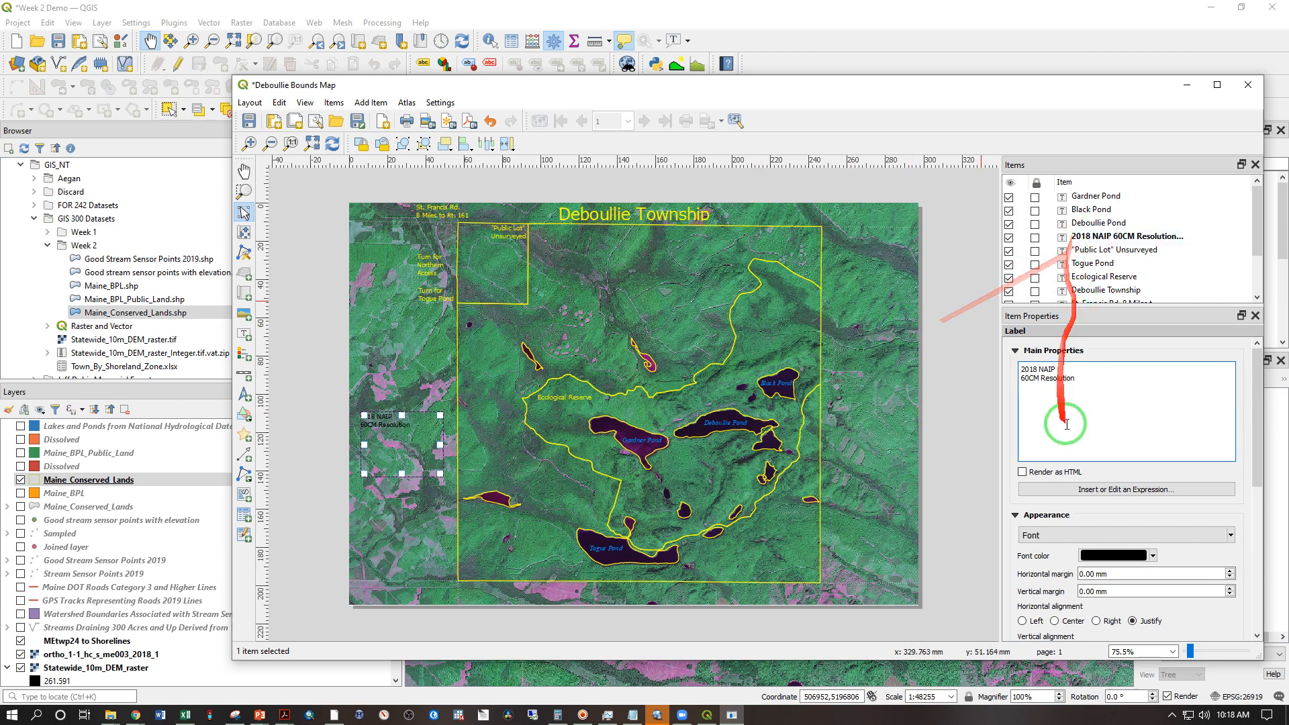
Set the "2018 NAIP 60CM Resolution" label's font color to yellow
click(1153, 556)
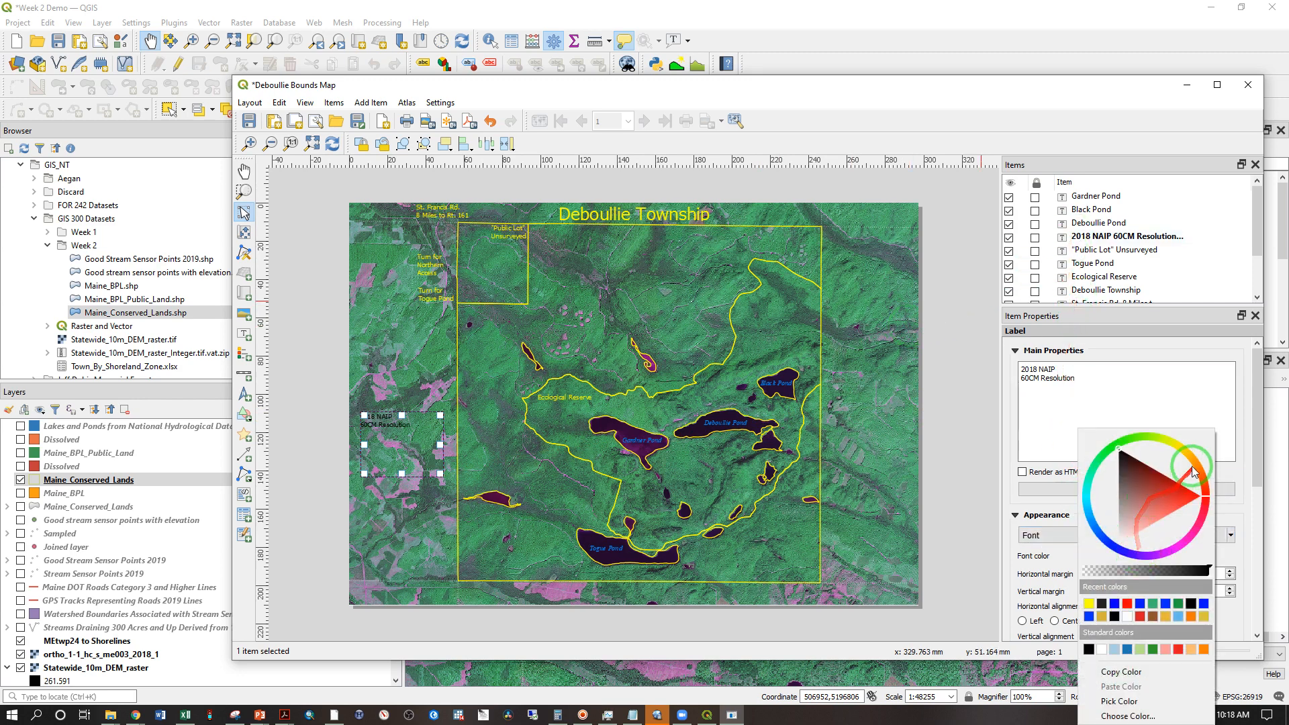
drag(1178, 447, 1186, 449)
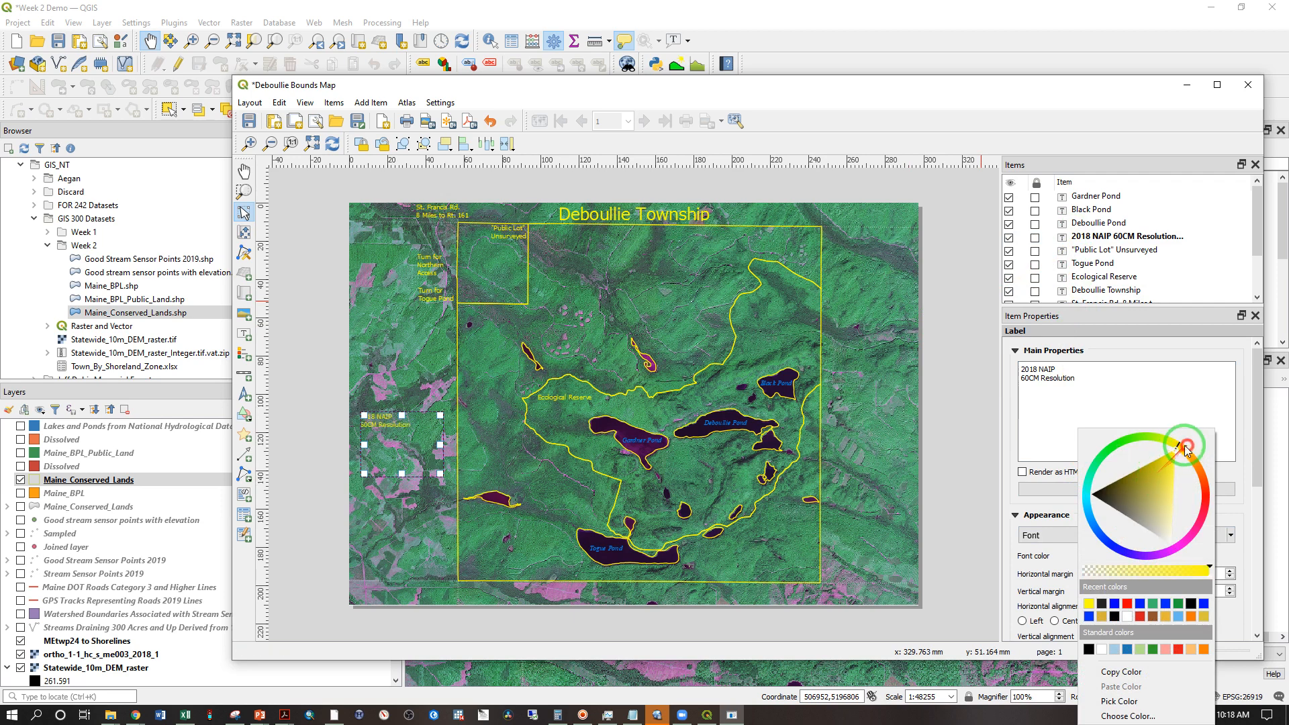
click(1024, 500)
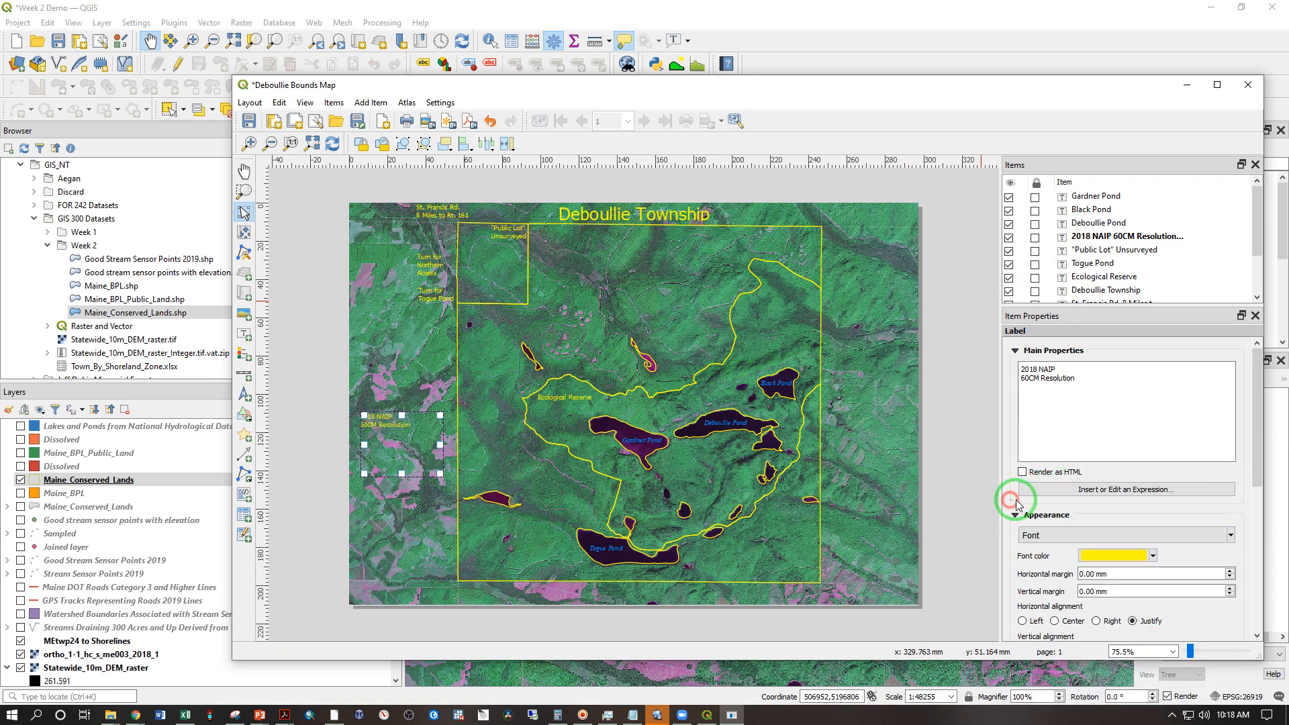
Set the font size of the "2018 NAIP 60CM Resolution" label to 20
click(1073, 534)
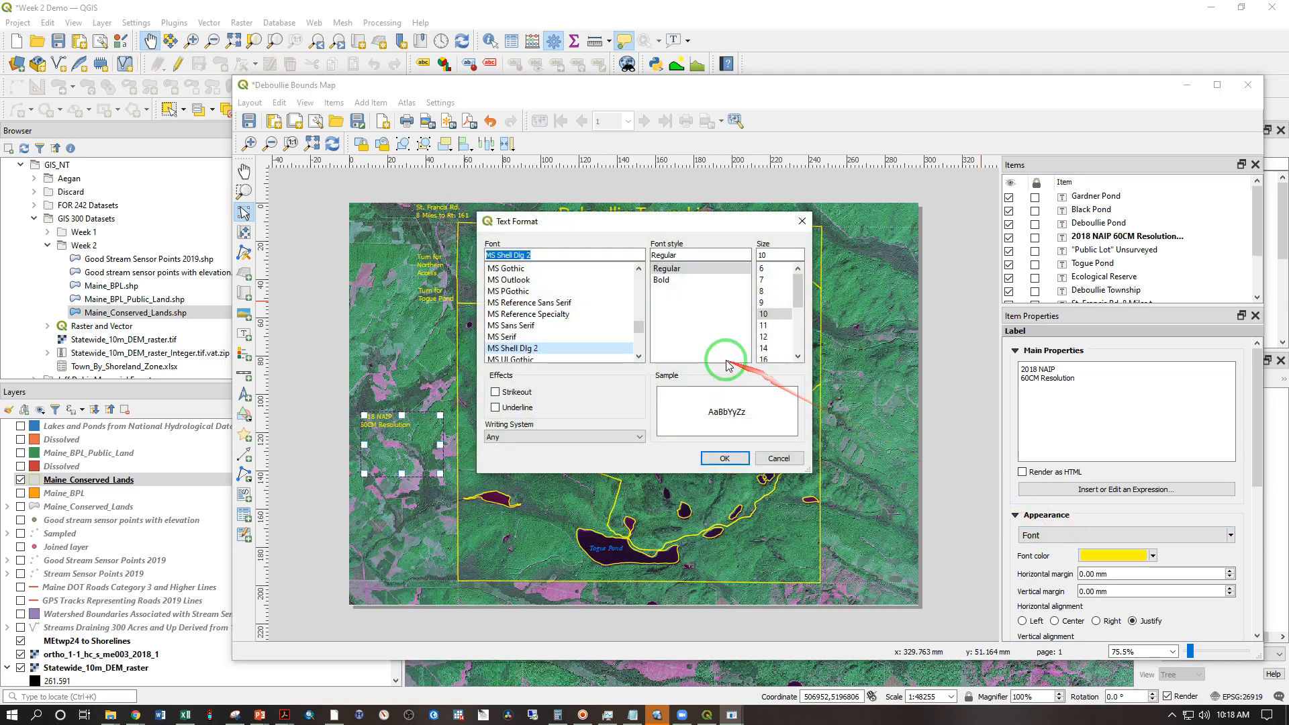
scroll(772, 348, down, 2)
scroll(773, 348, down, 1)
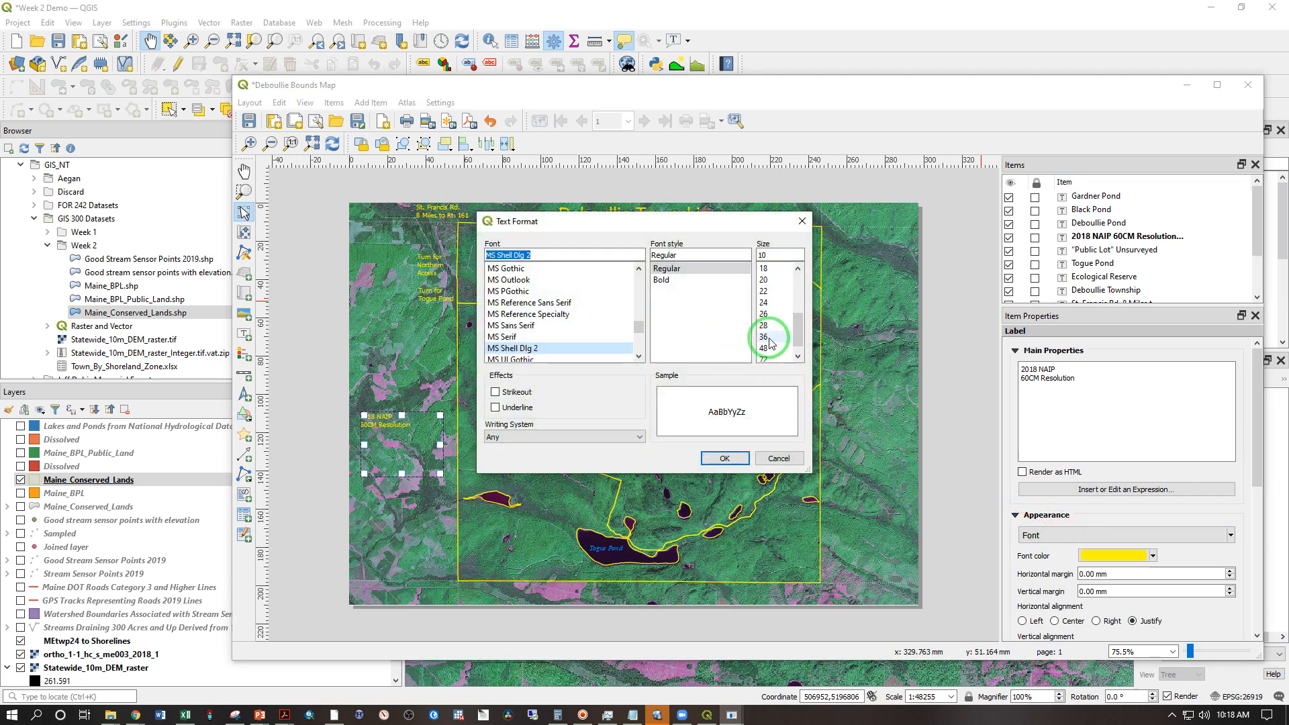
click(766, 326)
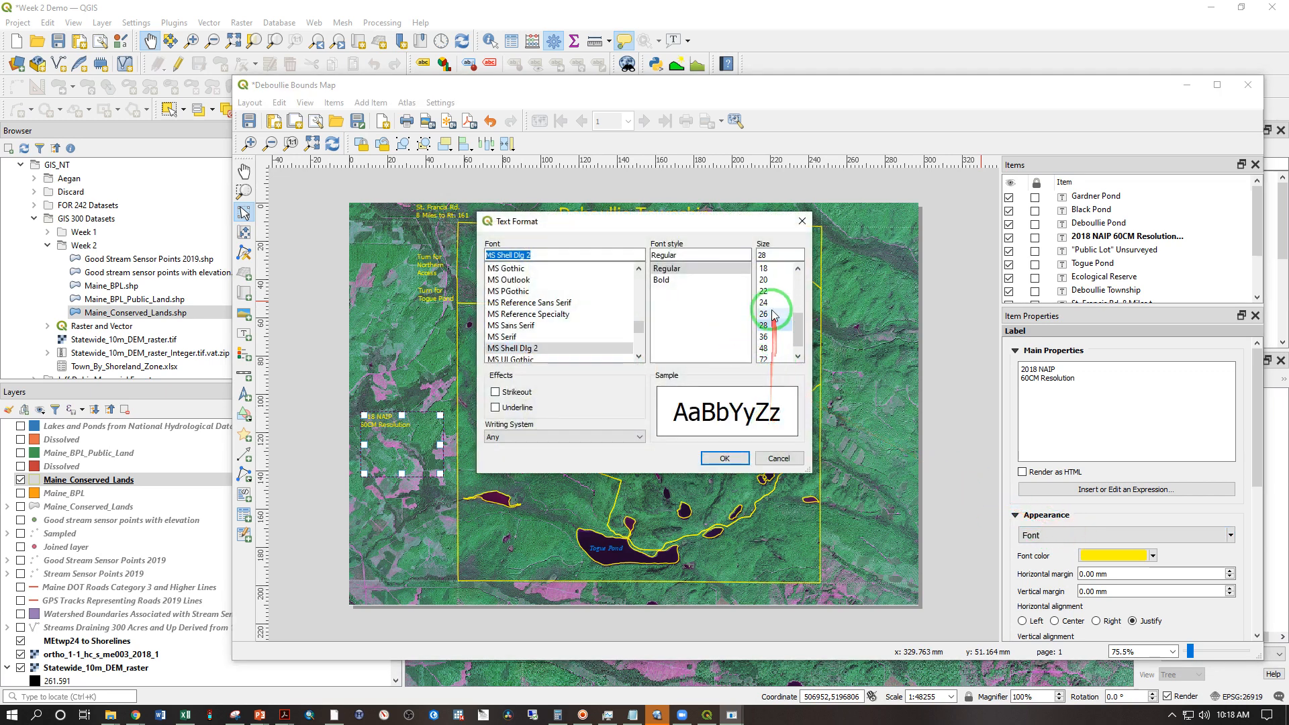
click(724, 458)
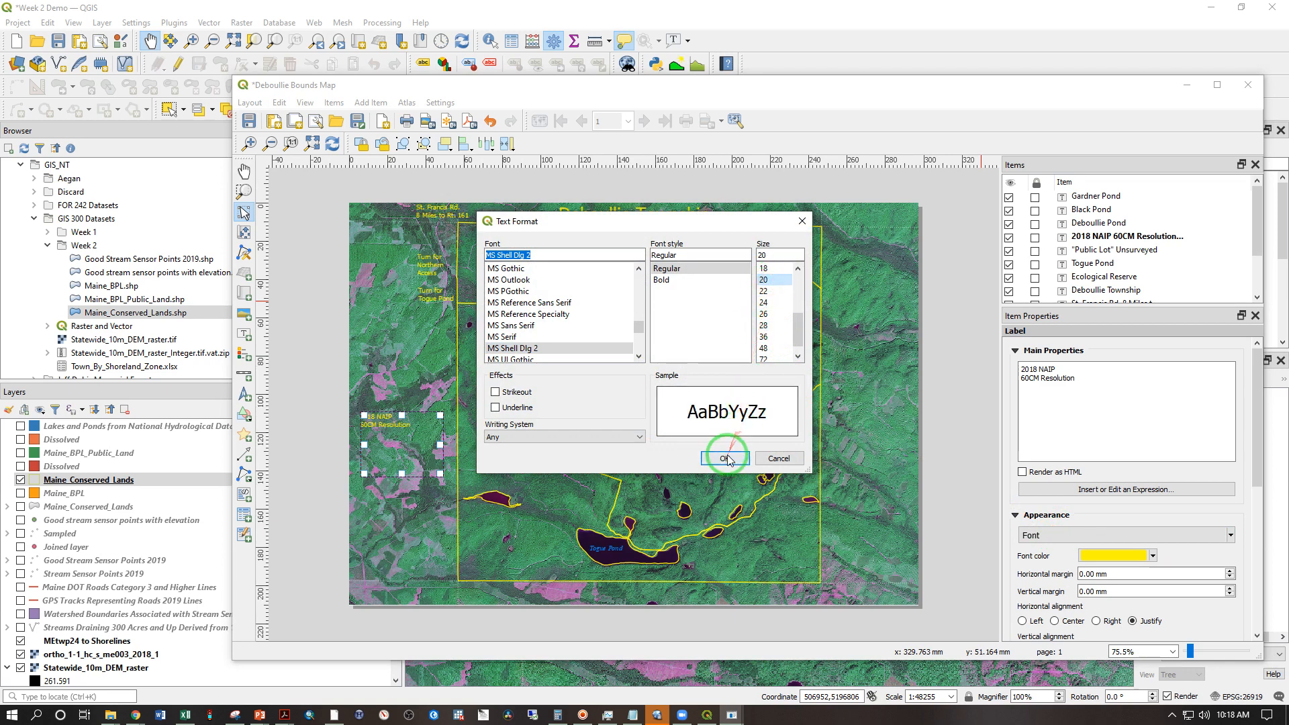
Widen the "2018 NAIP 60CM Resolution" label to fit its text, shift it slightly west clear of the township boundary, and deselect it
drag(440, 444, 461, 445)
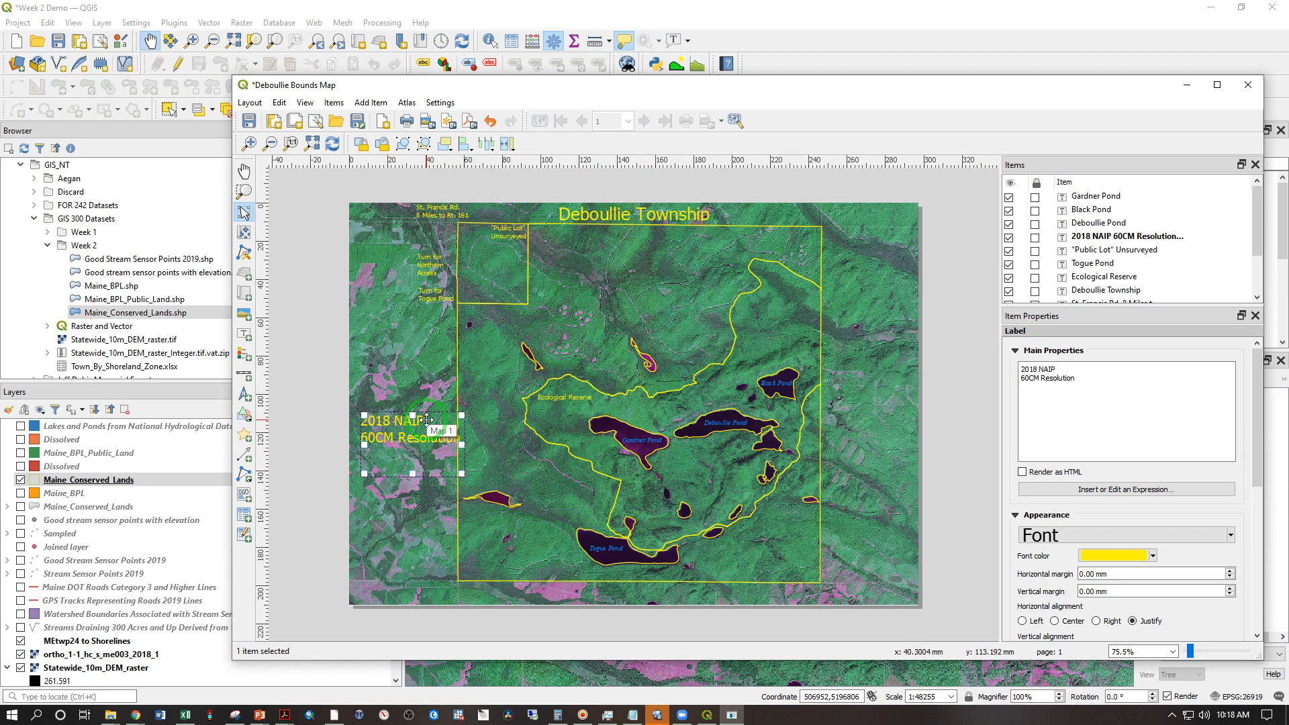
click(410, 404)
click(405, 423)
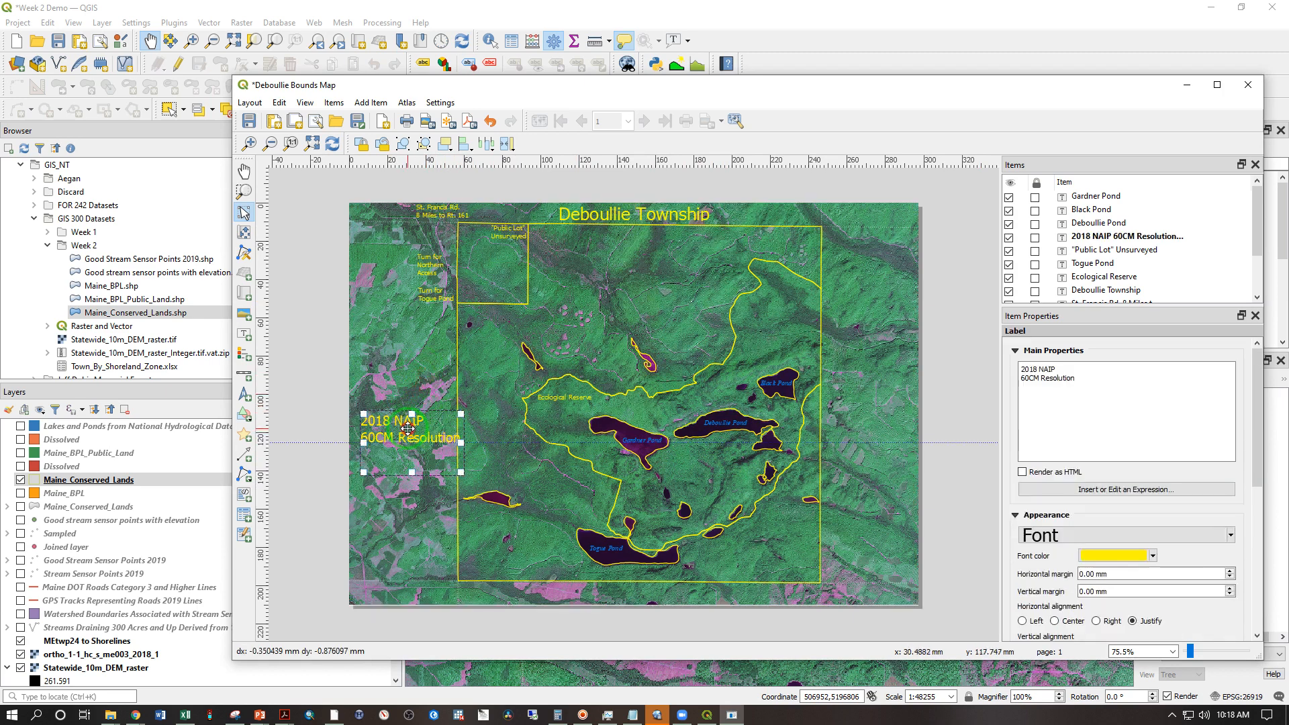
drag(408, 429, 399, 428)
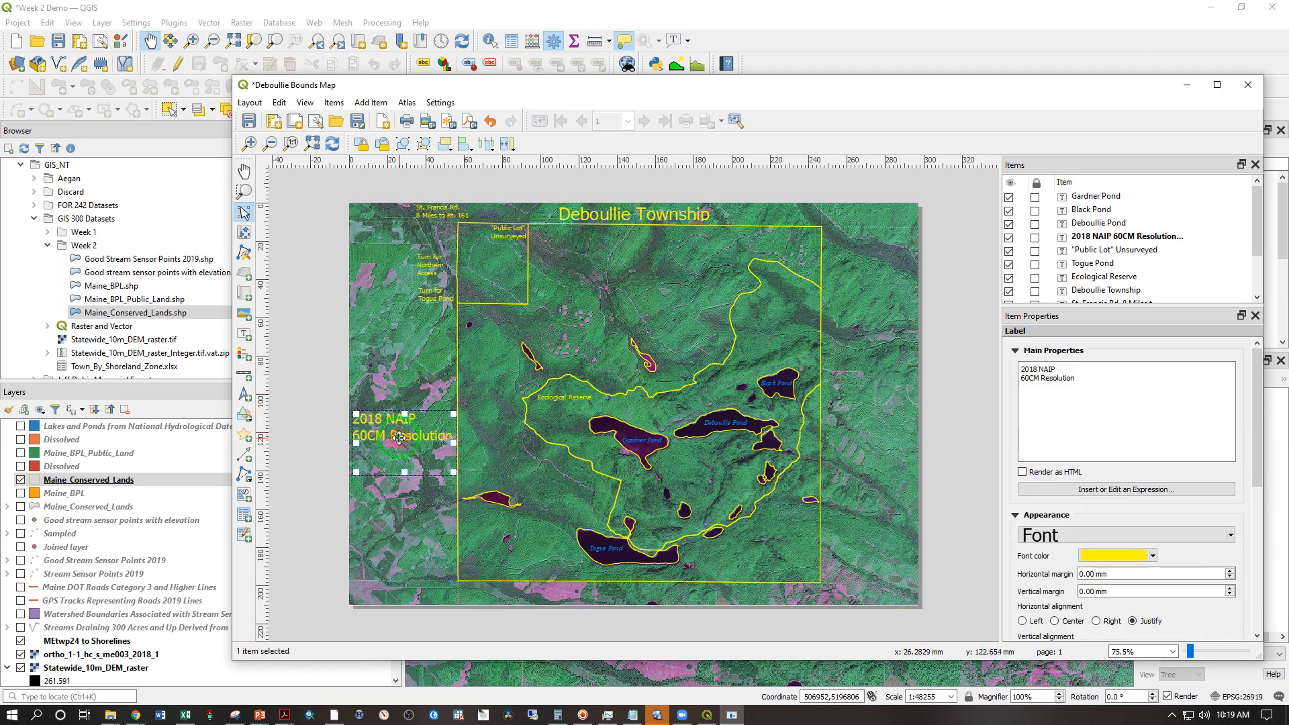
click(319, 449)
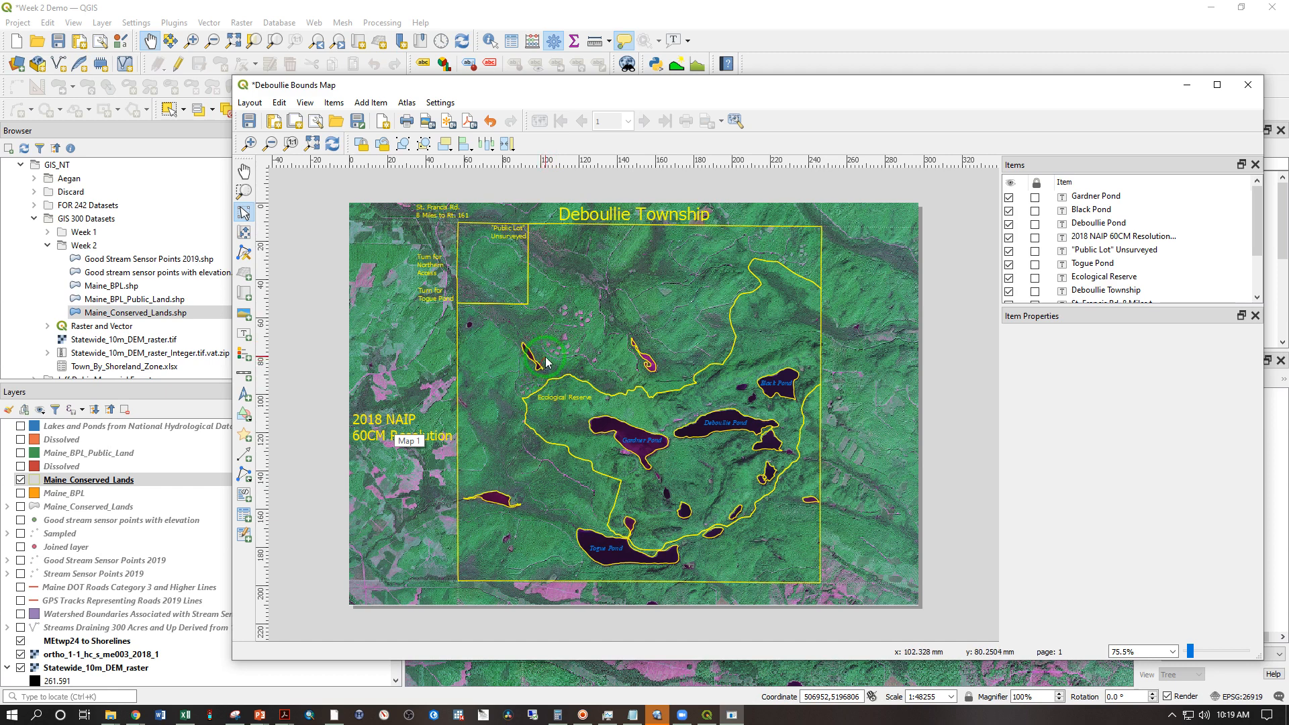
Add a third line reading "Color Infrared" to the 2018 NAIP imagery label and deselect everything
click(385, 438)
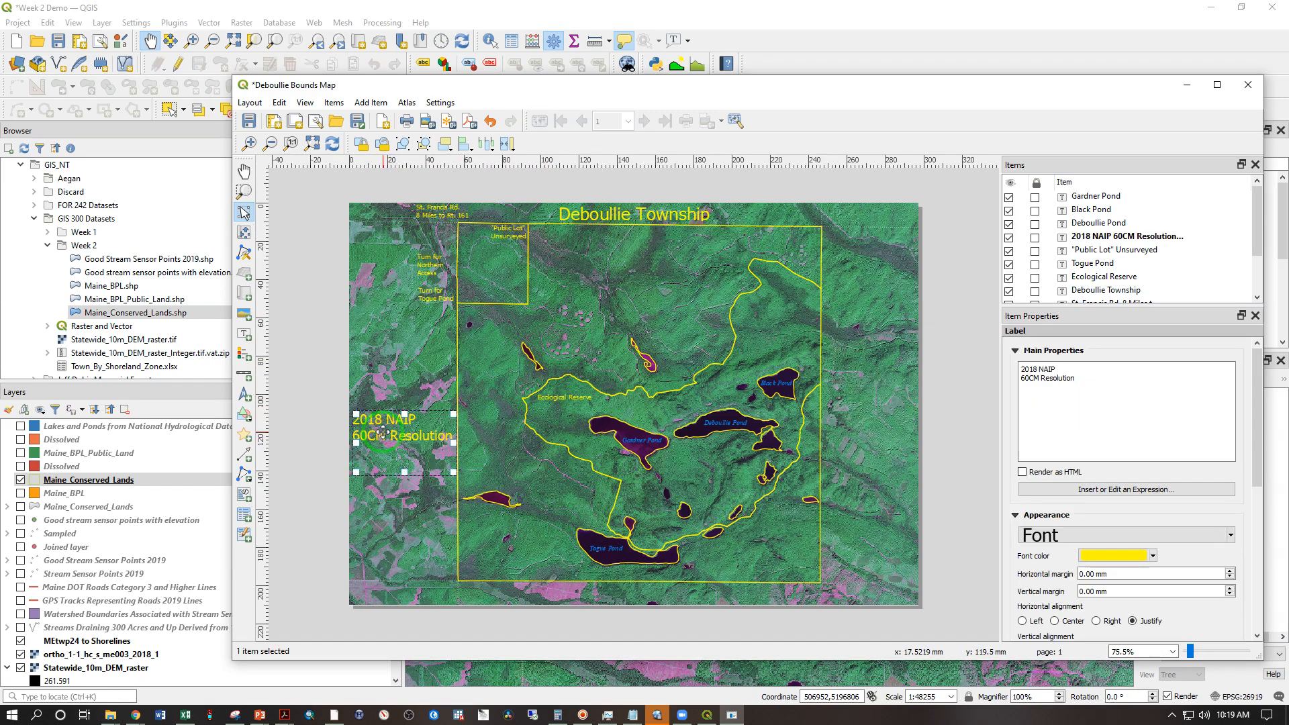
click(1101, 393)
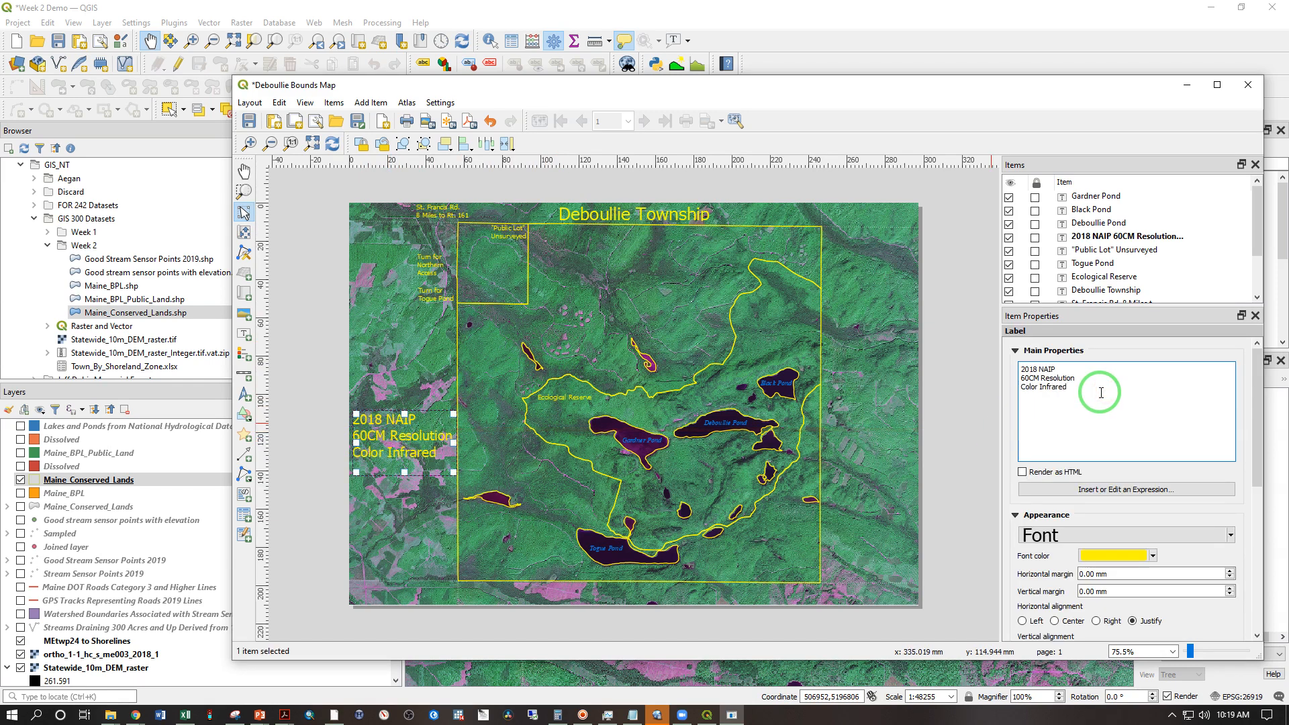
click(435, 372)
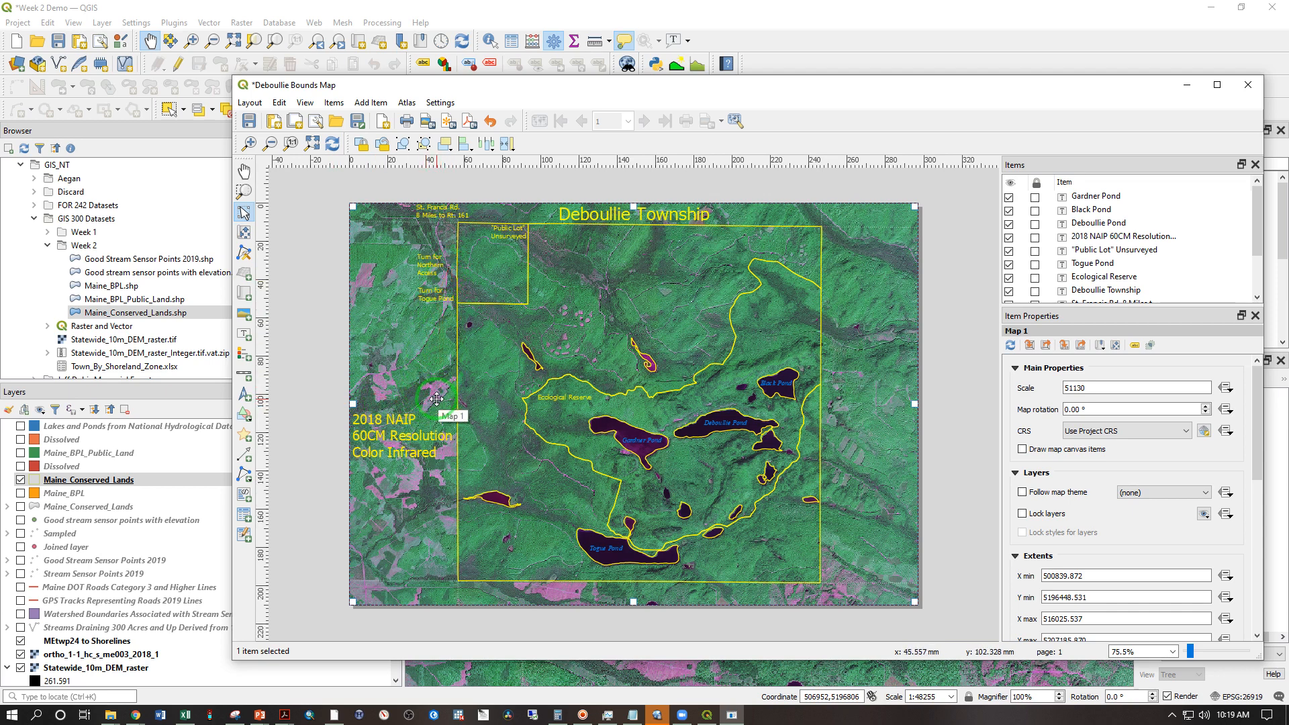
click(319, 331)
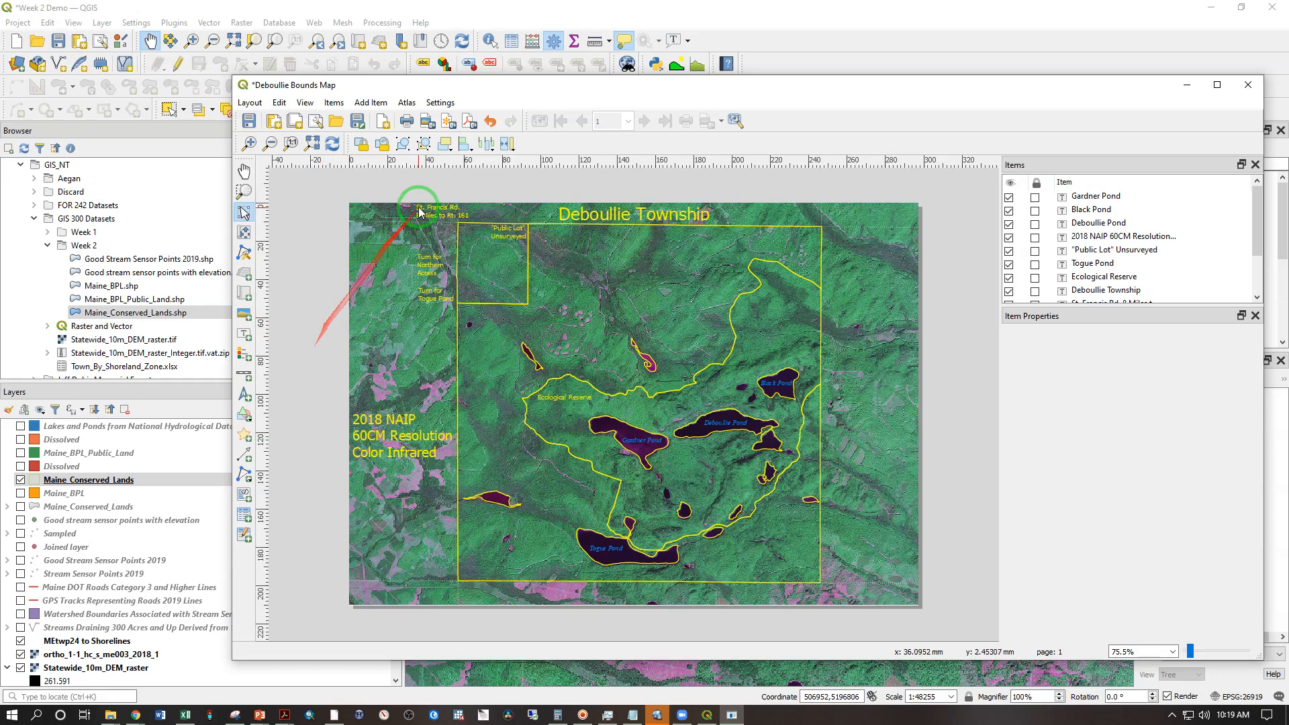
Export the layout to the Desktop as a PDF named "Deboullie Bounds Map" with Create Geospatial PDF (GeoPDF) enabled
click(467, 122)
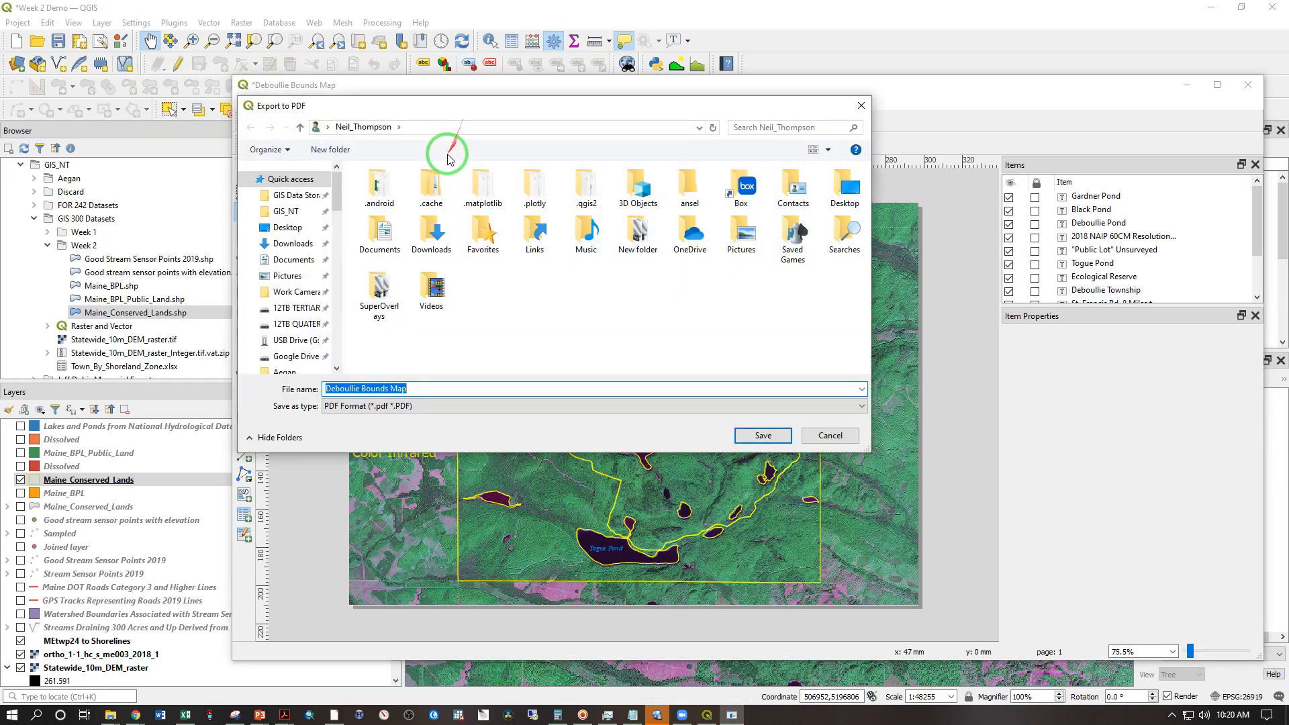
click(428, 296)
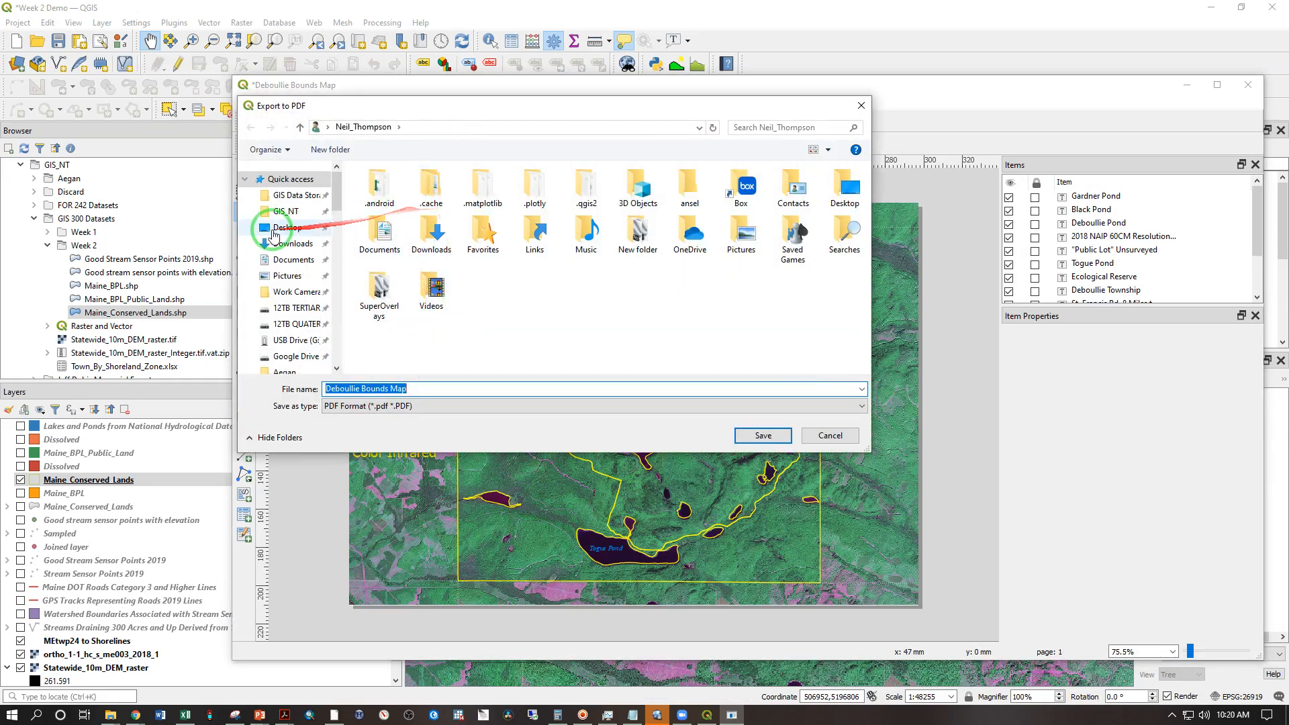
click(275, 233)
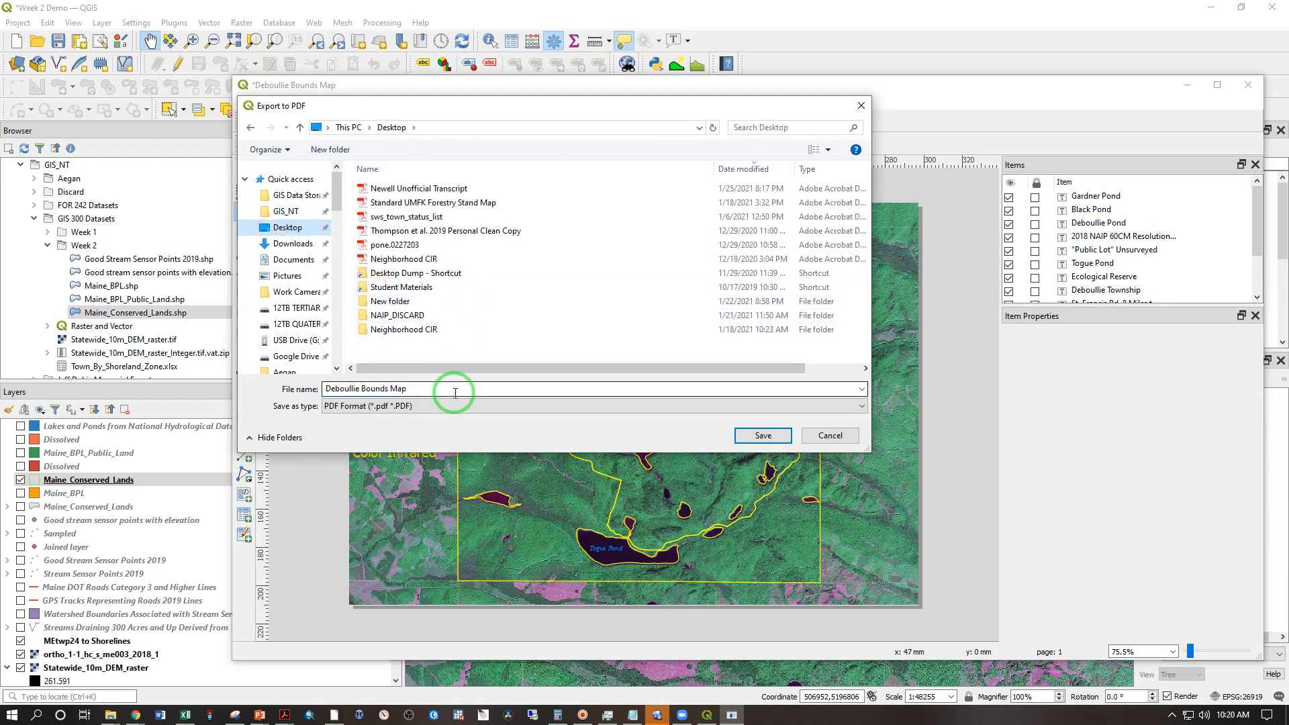
click(759, 436)
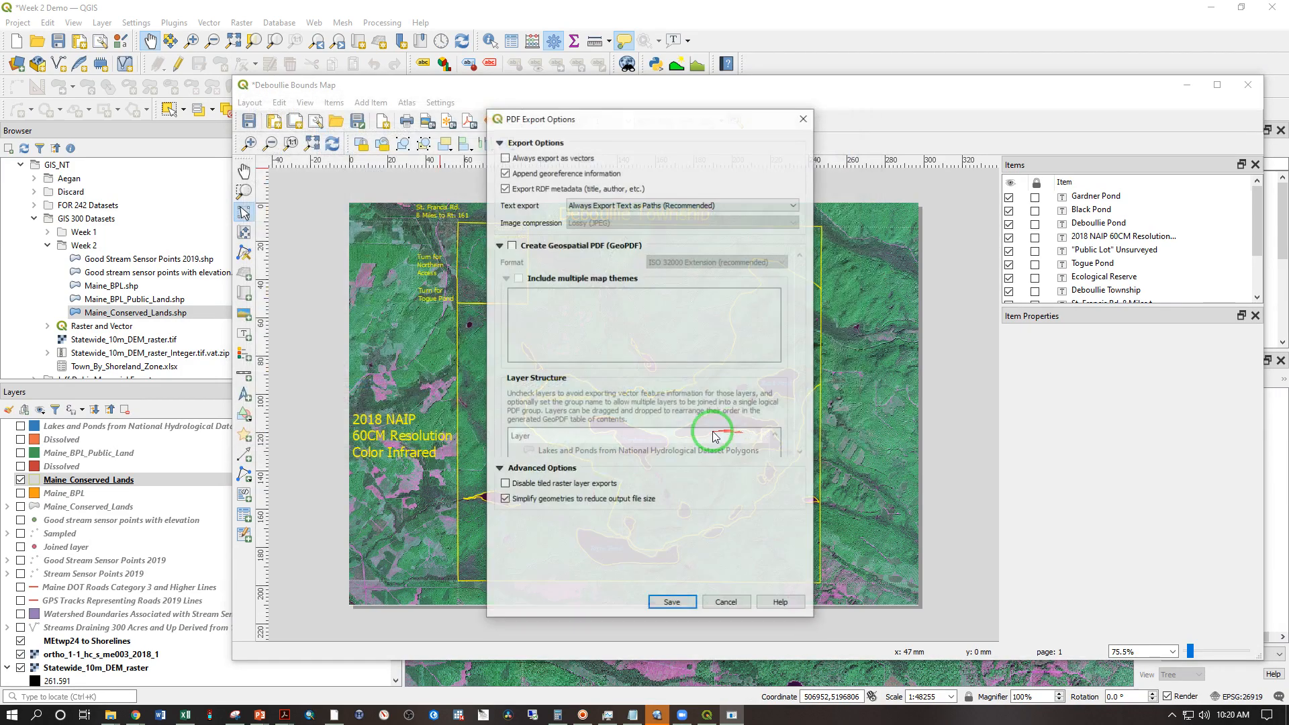
click(512, 245)
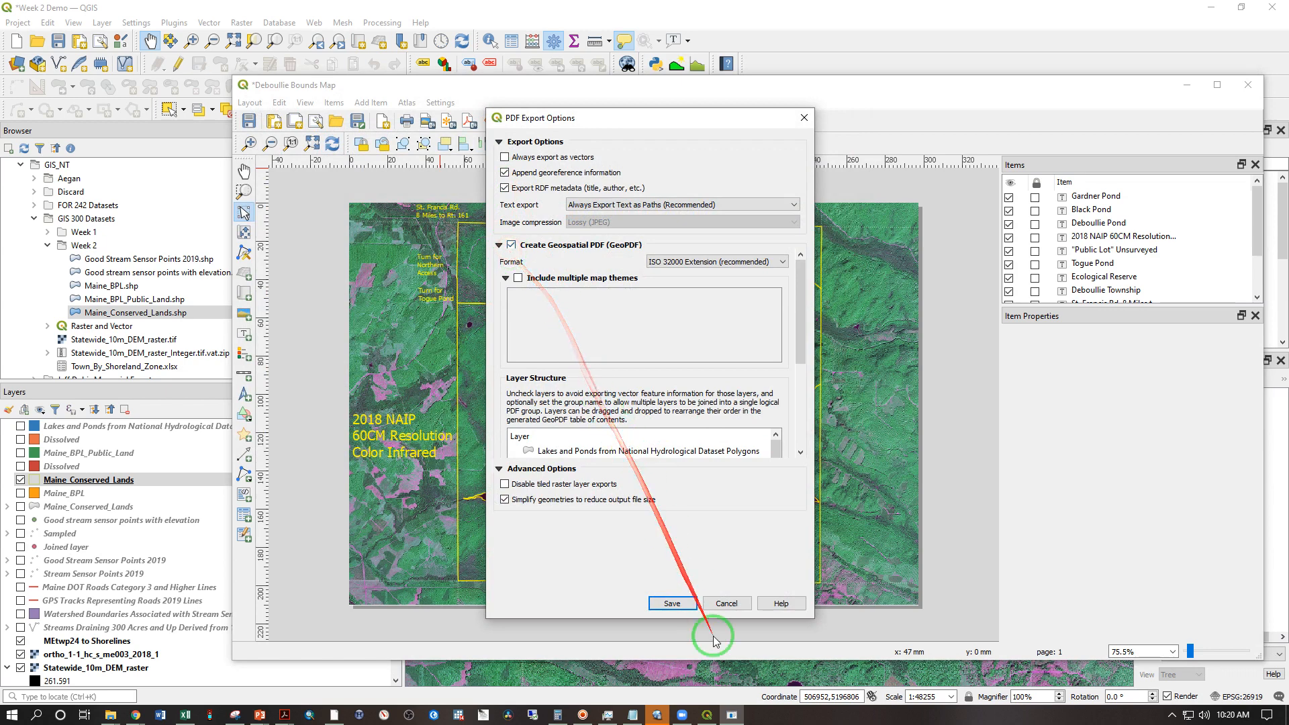
click(673, 604)
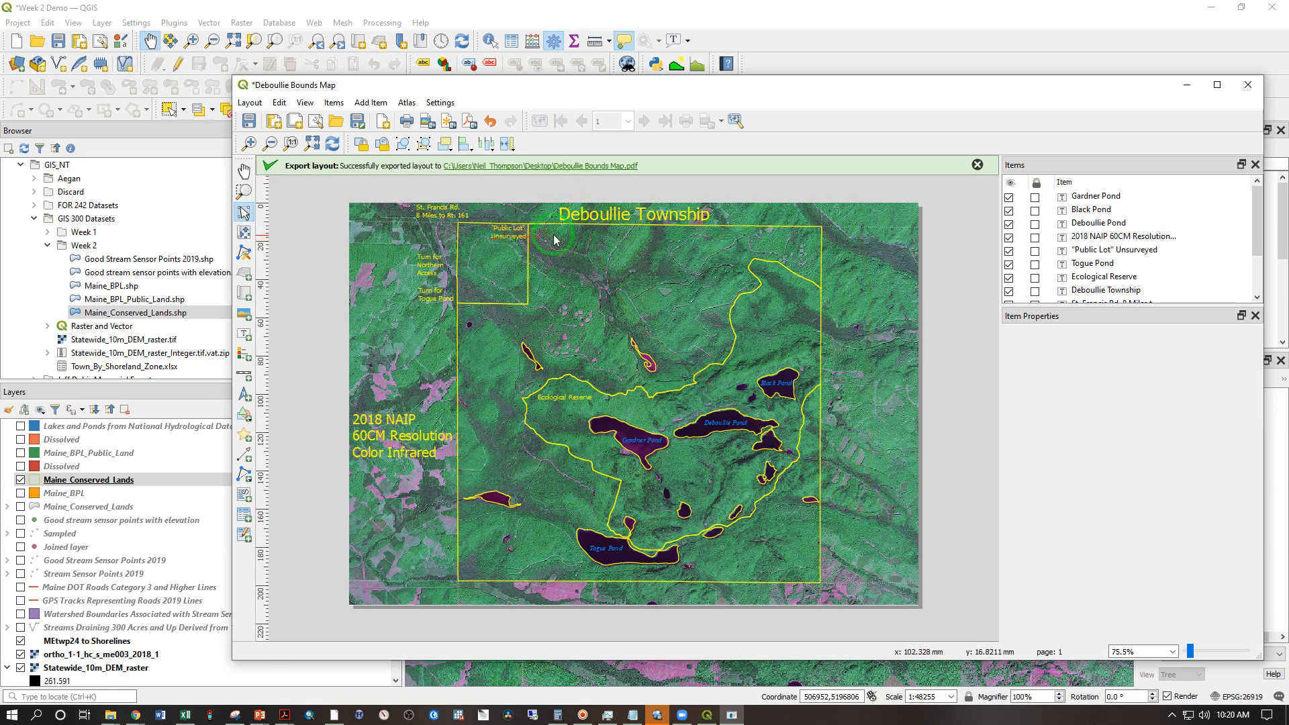
Open the exported Deboullie Bounds Map PDF from the Desktop folder in Adobe Acrobat to examine the map
click(576, 172)
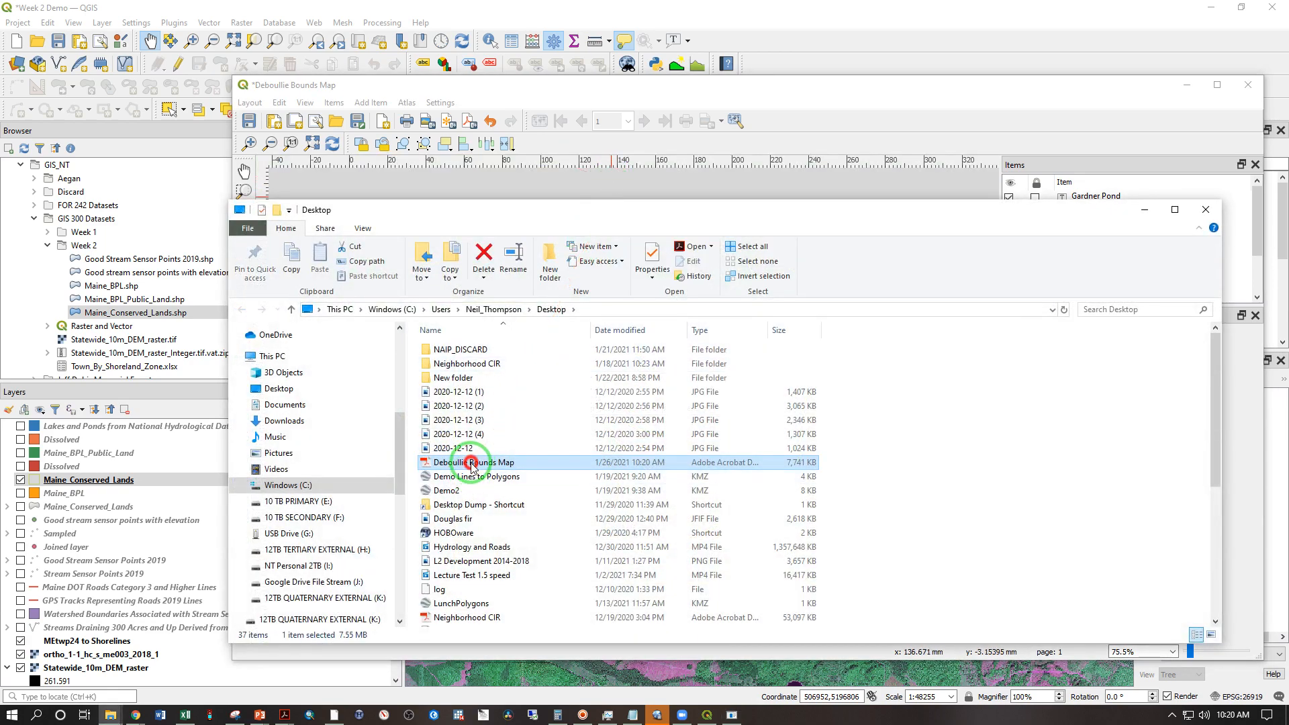
drag(503, 475, 588, 282)
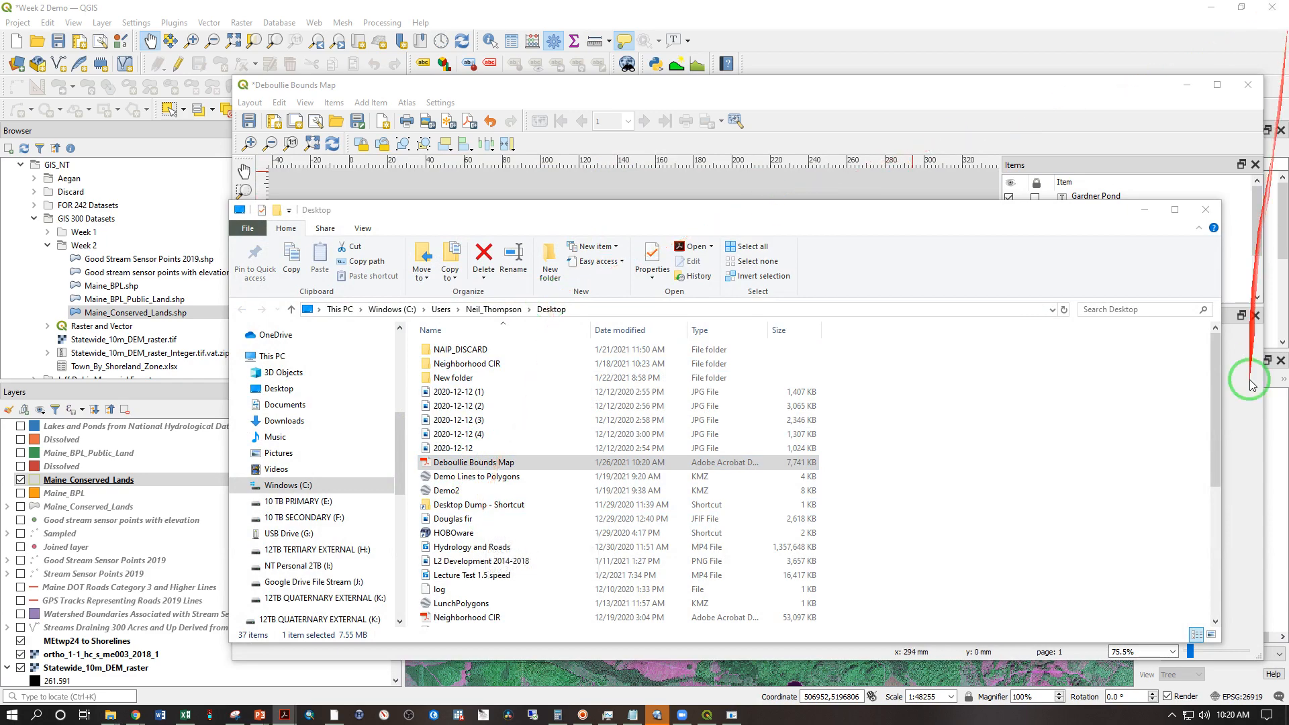
drag(1288, 268, 546, 2)
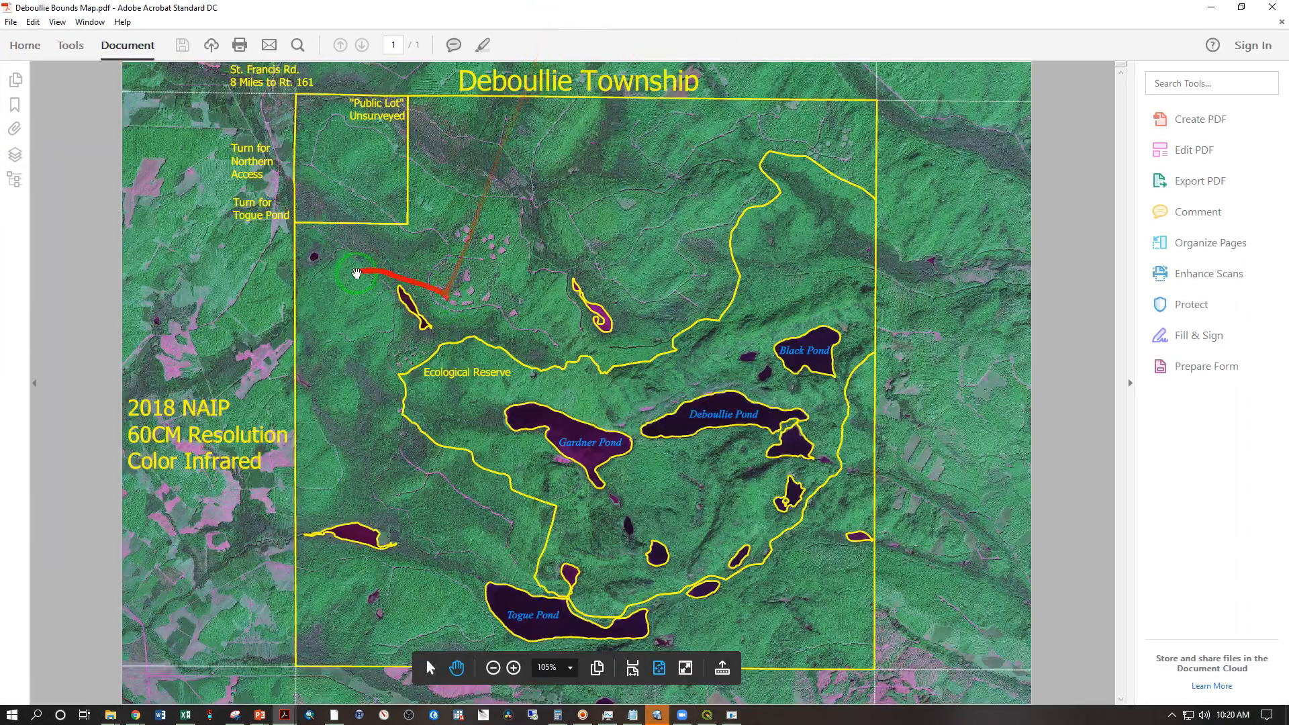